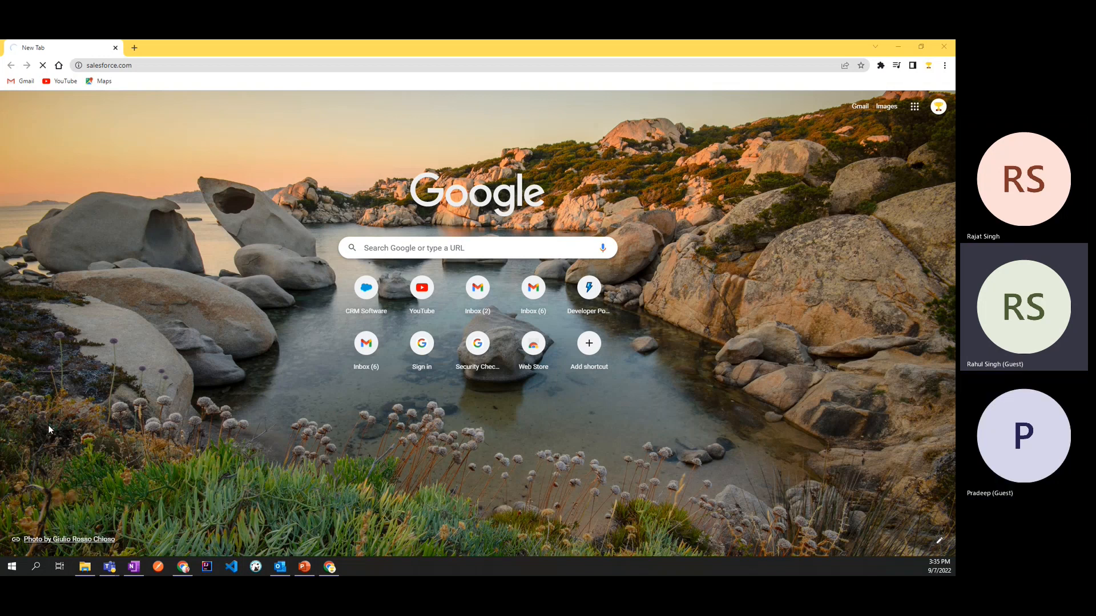
Step: Open the Salesforce login page at login.salesforce.com
click(150, 65)
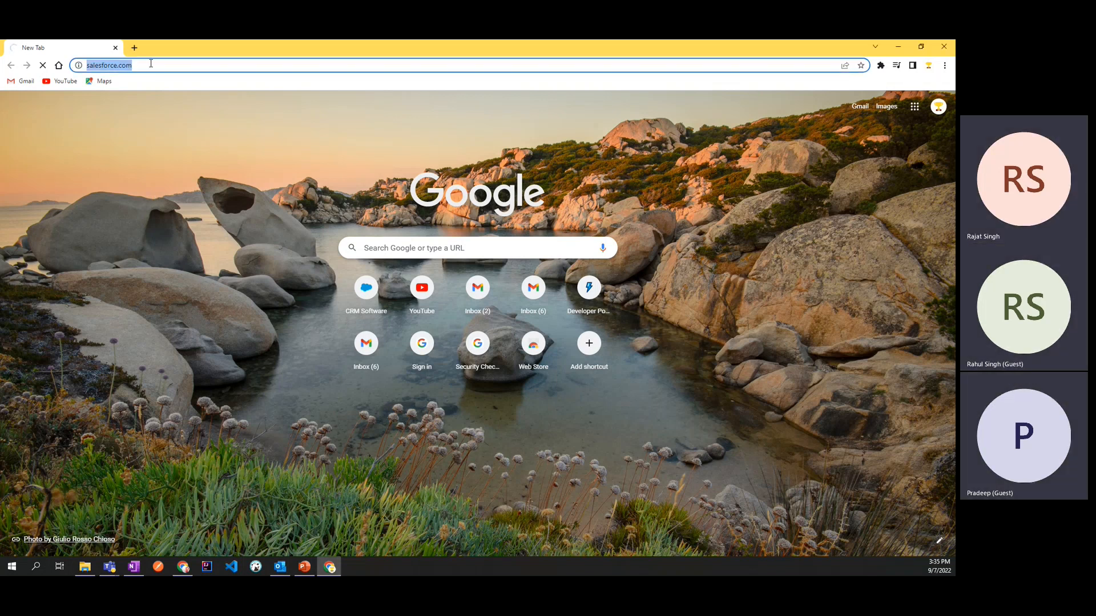
key(BackSpace)
text(logi)
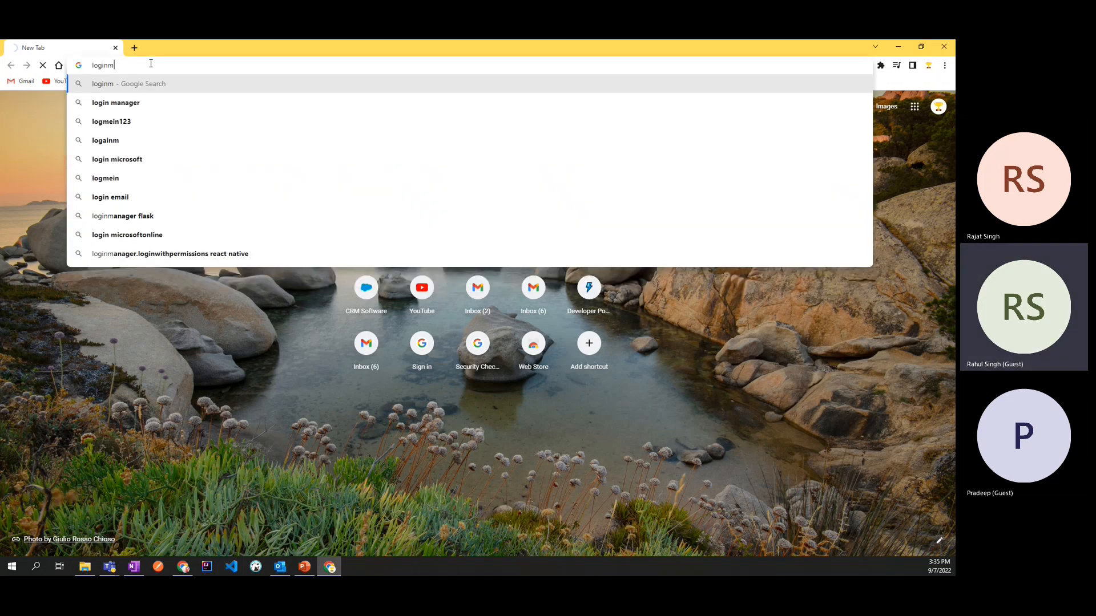
text(n)
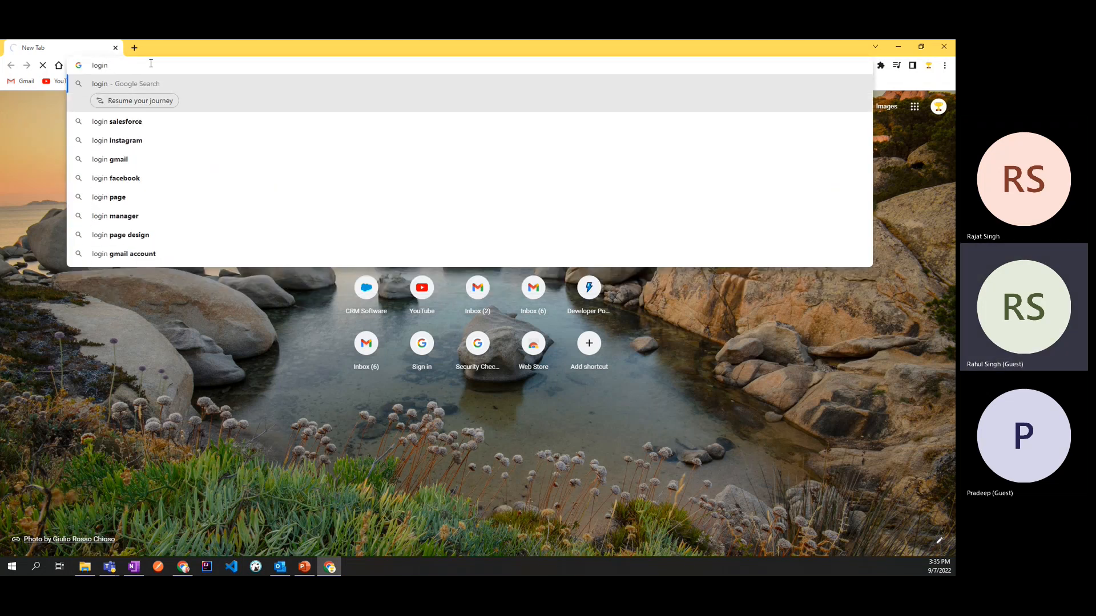
text(.sl)
key(BackSpace)
key(BackSpace)
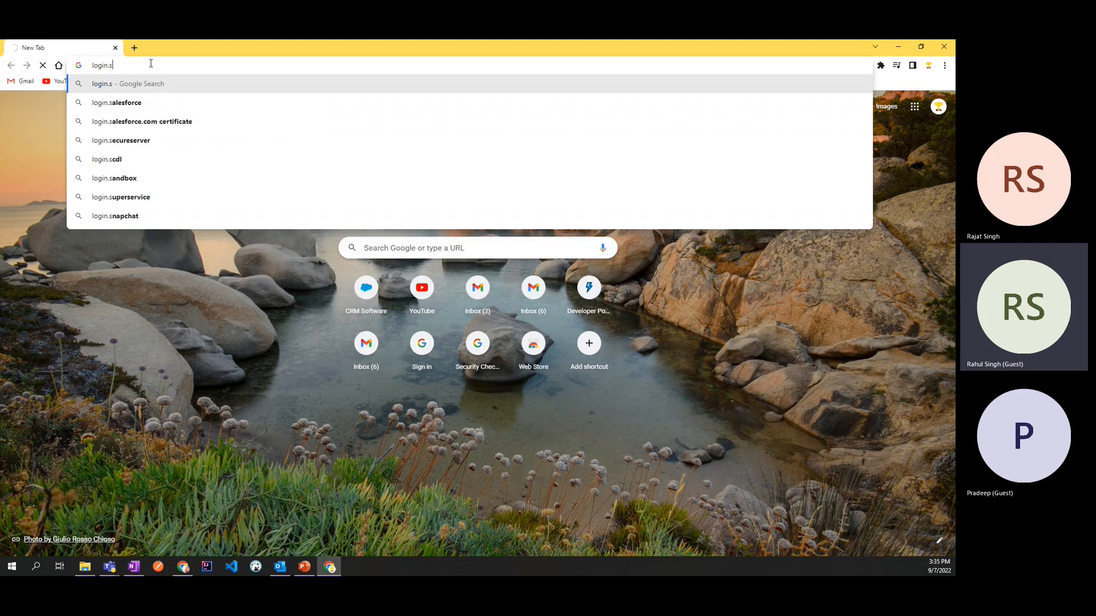
key(Down)
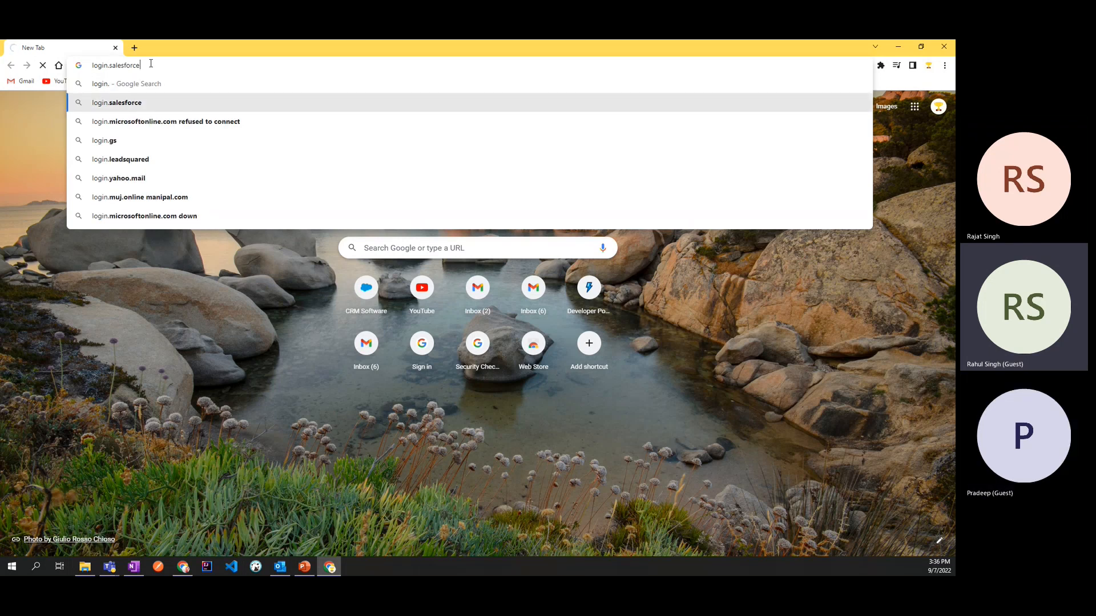
text(.com)
key(Return)
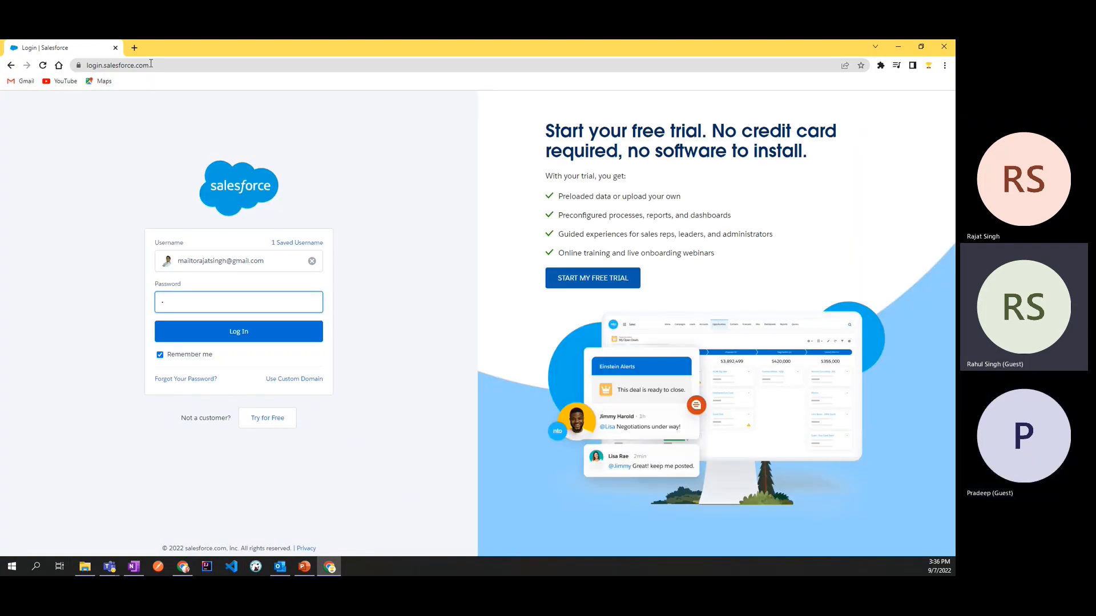
Step: Enter the account password for the saved username and log in to Salesforce
text(•••)
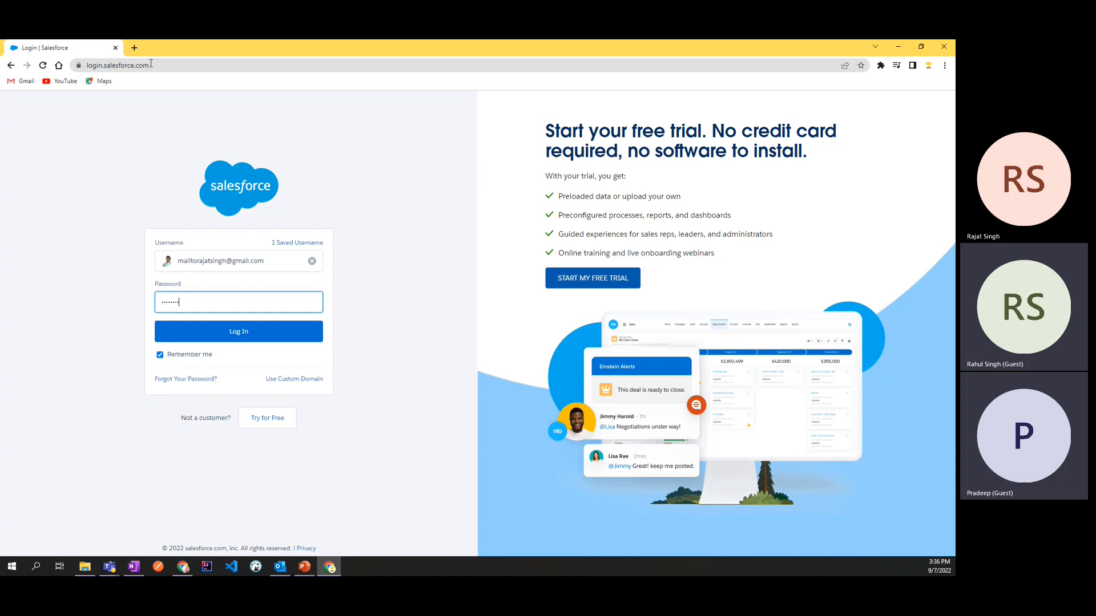
text(•)
key(Return)
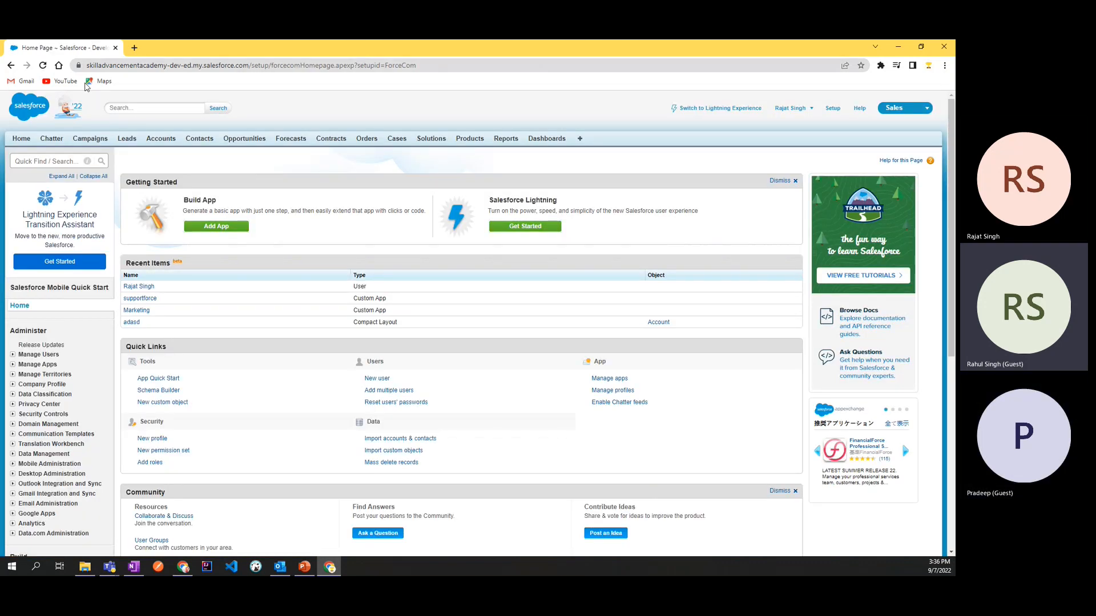
Step: View the home page, then open the personal settings and expand the Display & Layout options
click(22, 138)
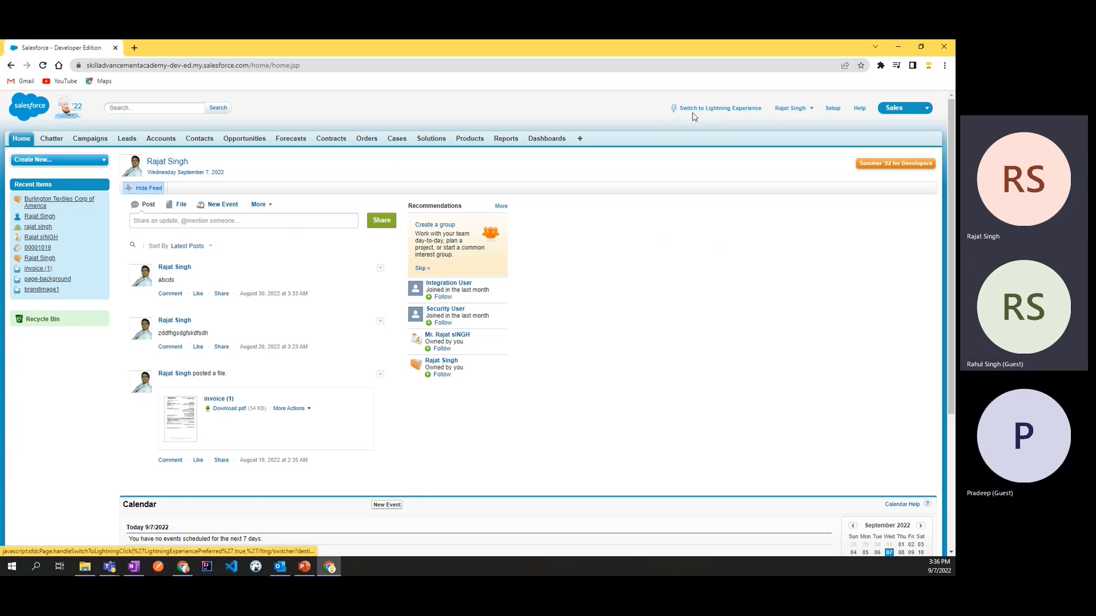
click(788, 109)
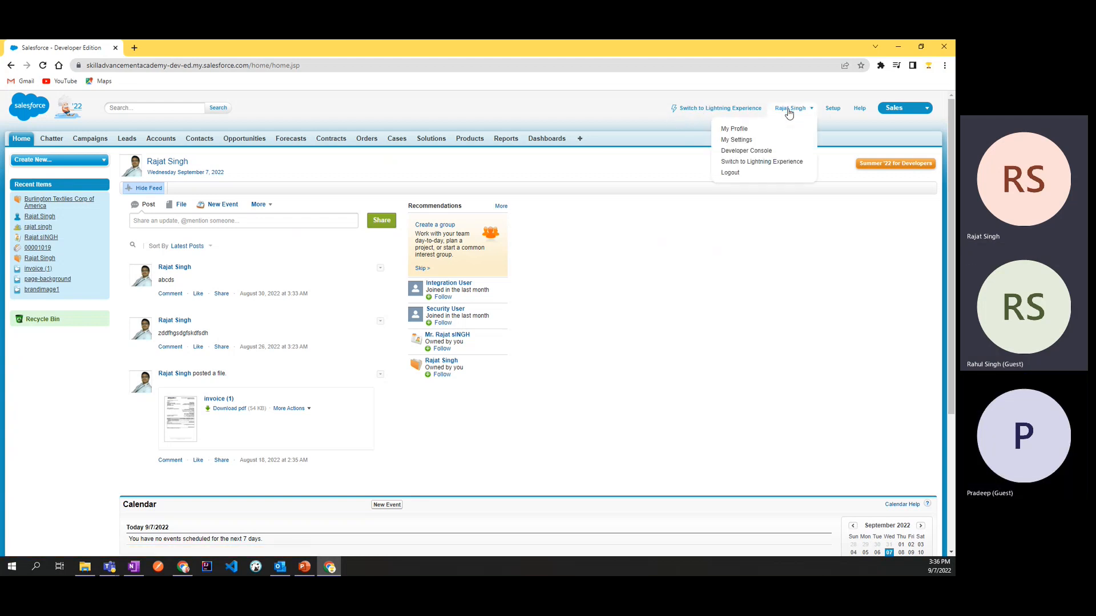
click(757, 140)
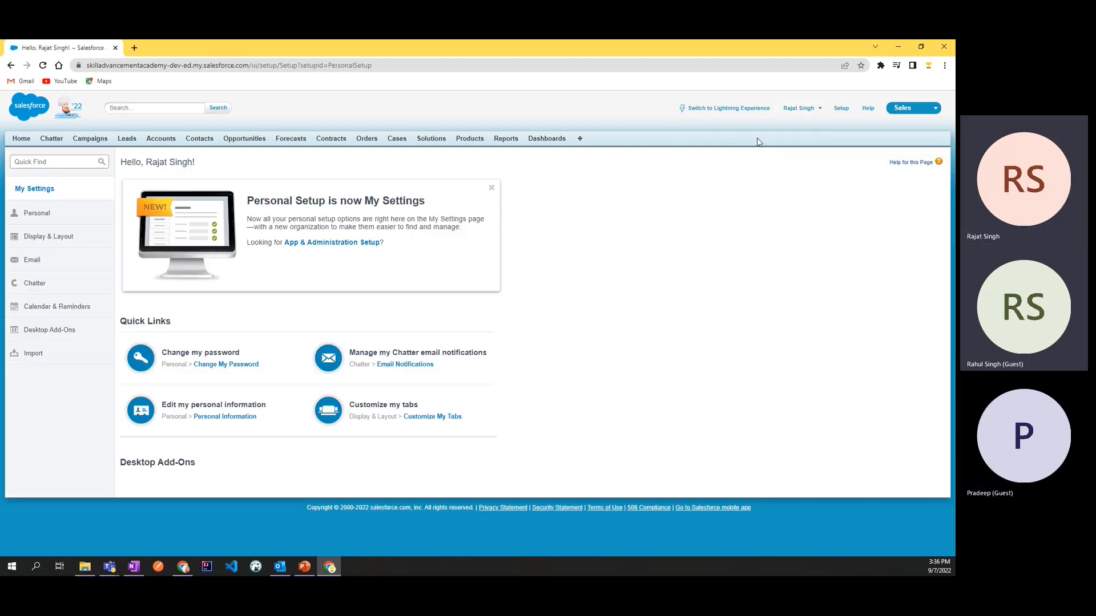
click(64, 239)
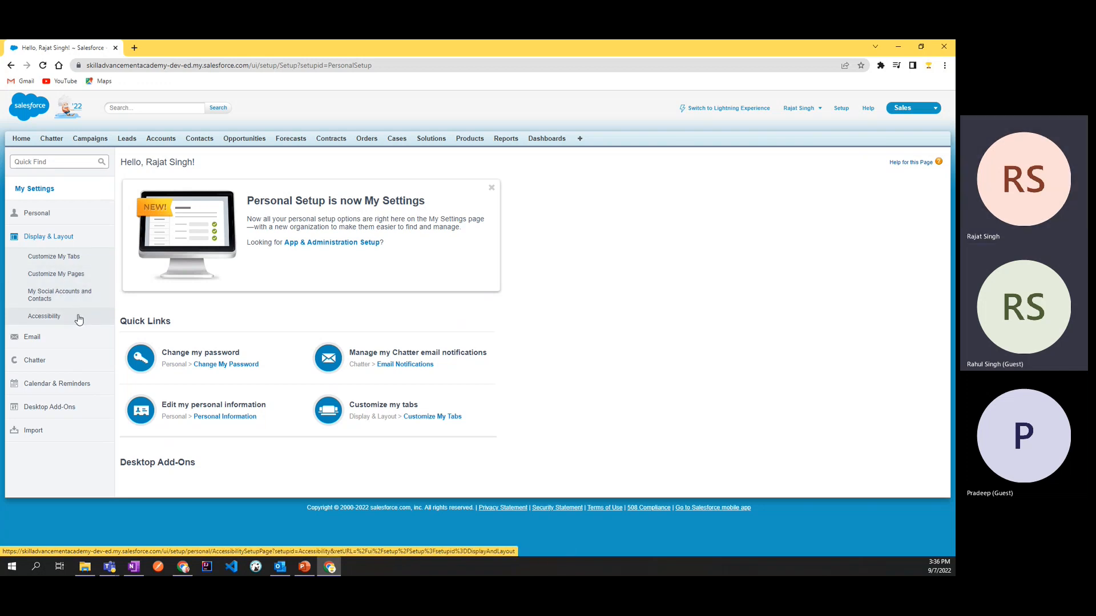
Step: Open Setup and look over its Administer, Build, Deploy and Monitor sections and quick links
click(844, 109)
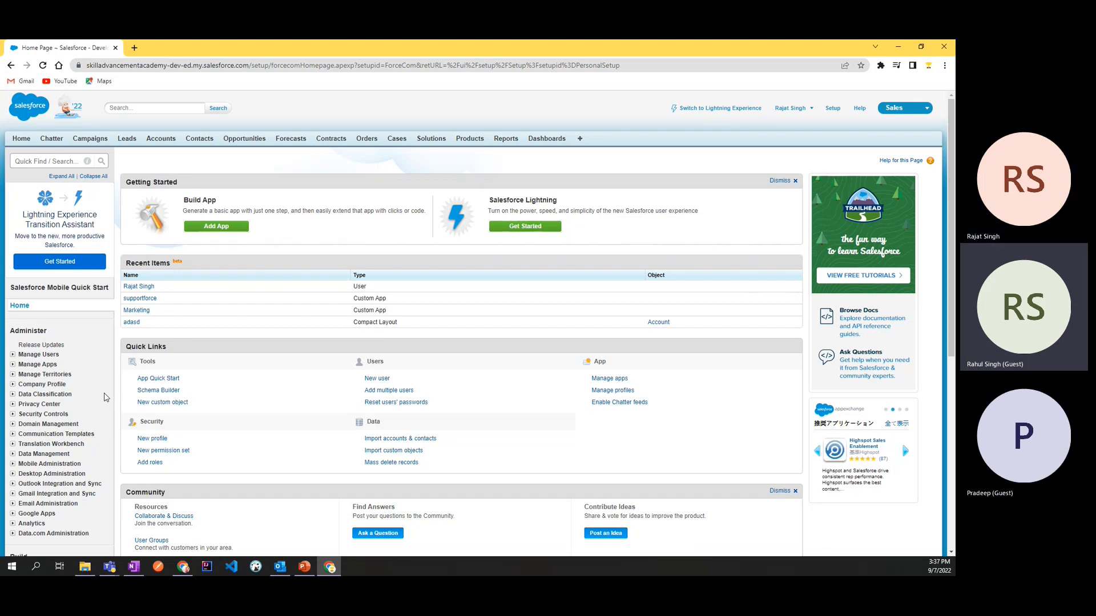
scroll(104, 398, down, 1)
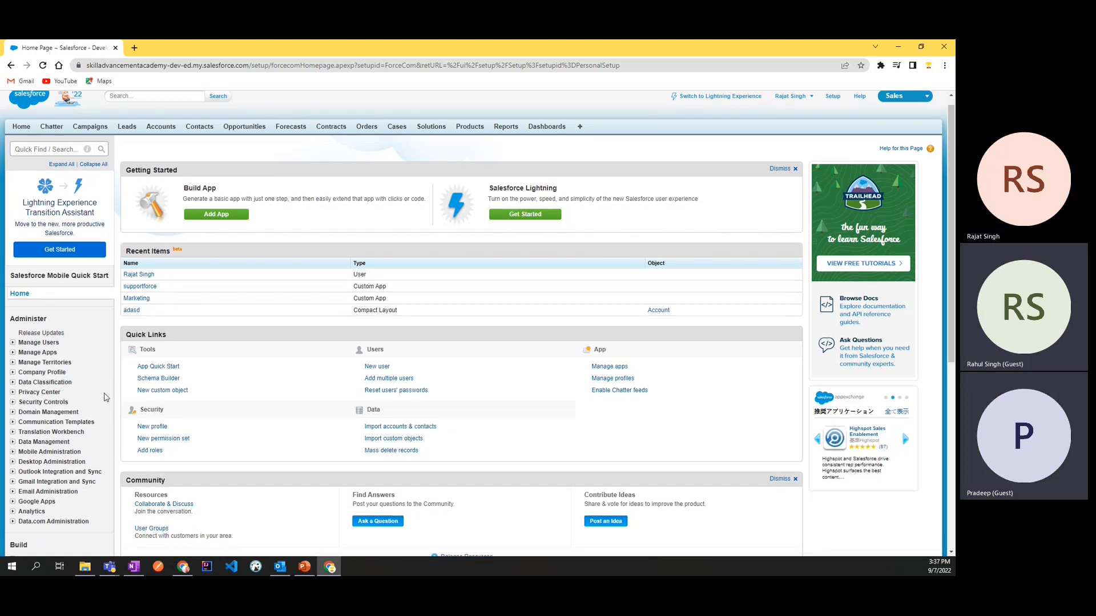
scroll(508, 379, down, 4)
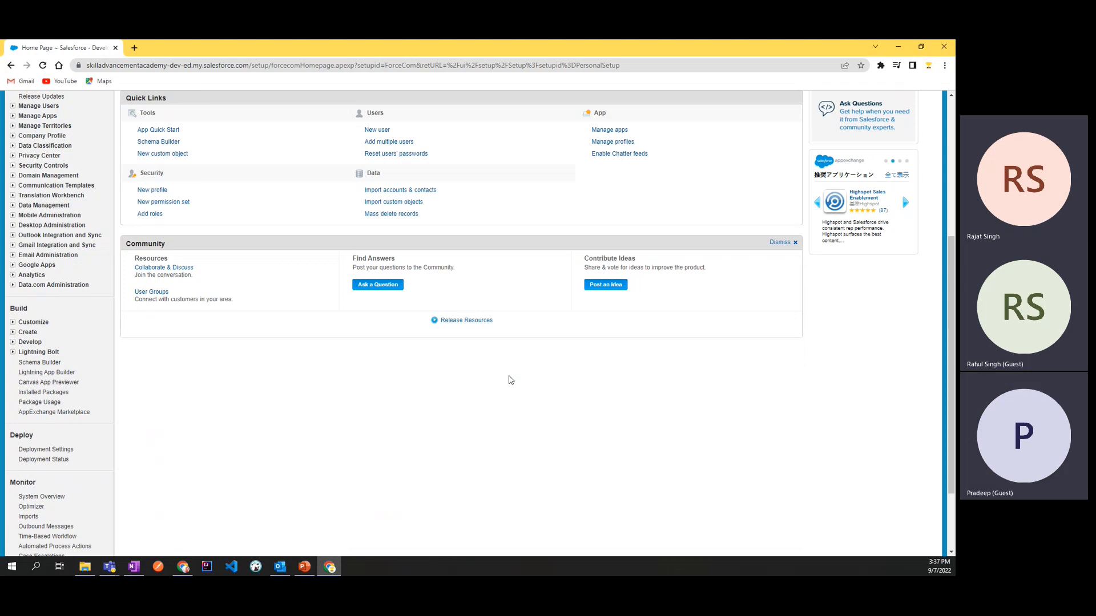
scroll(511, 381, up, 5)
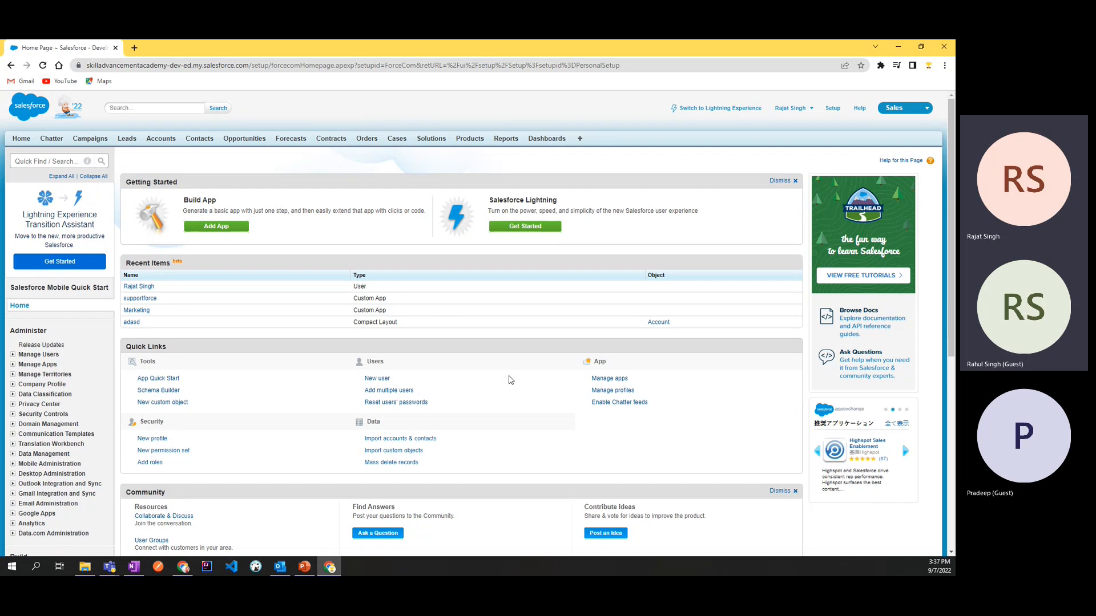
scroll(384, 351, down, 1)
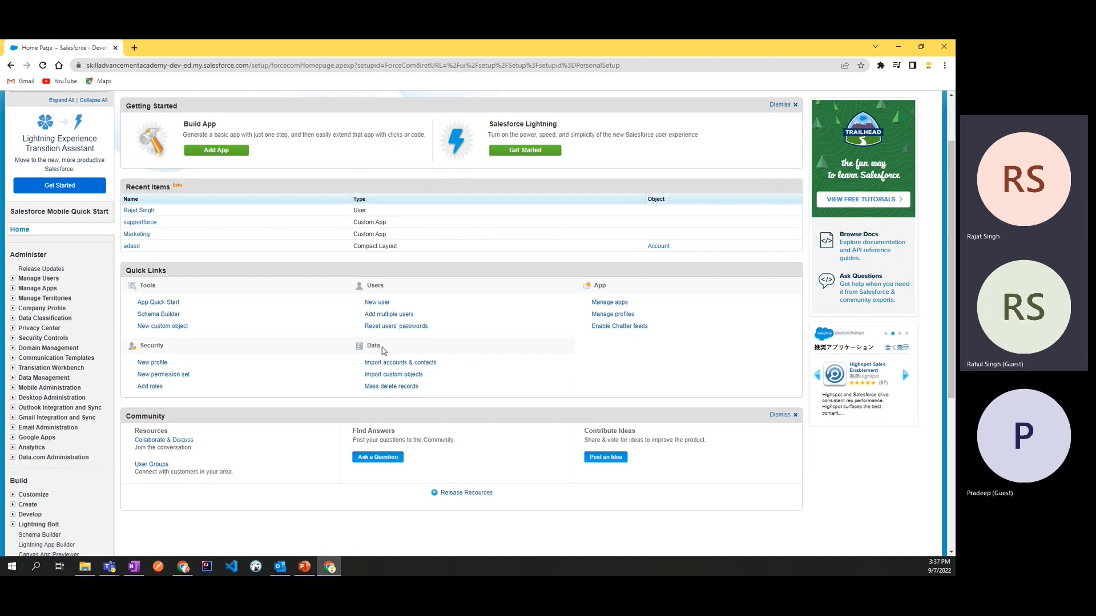
scroll(384, 350, down, 3)
scroll(384, 350, up, 4)
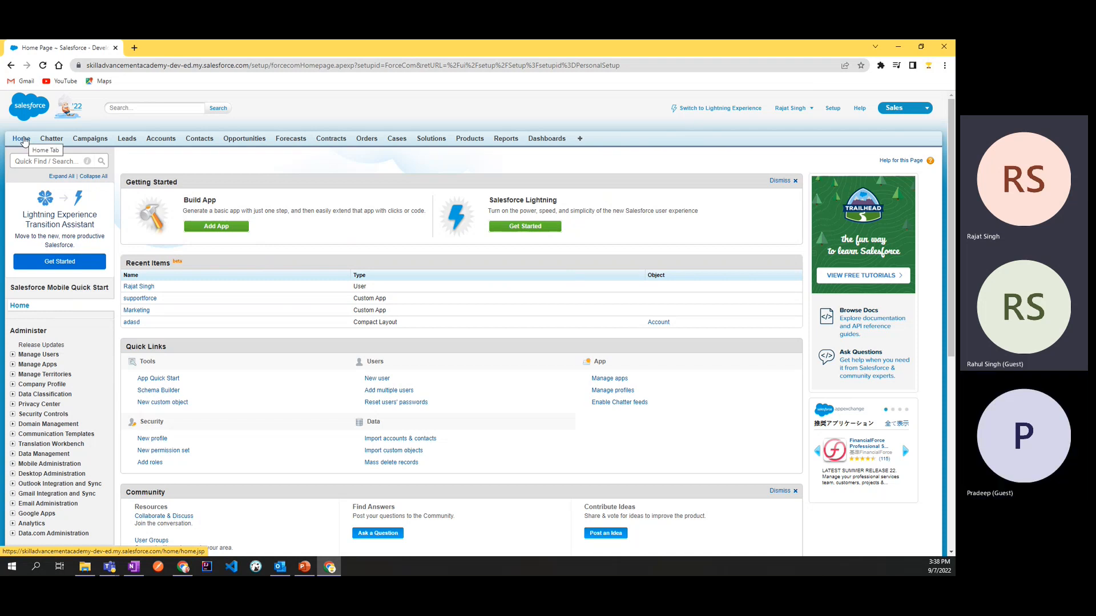
Step: Open the Salesforce Home page in a separate browser tab and switch to it
right_click(24, 140)
click(51, 145)
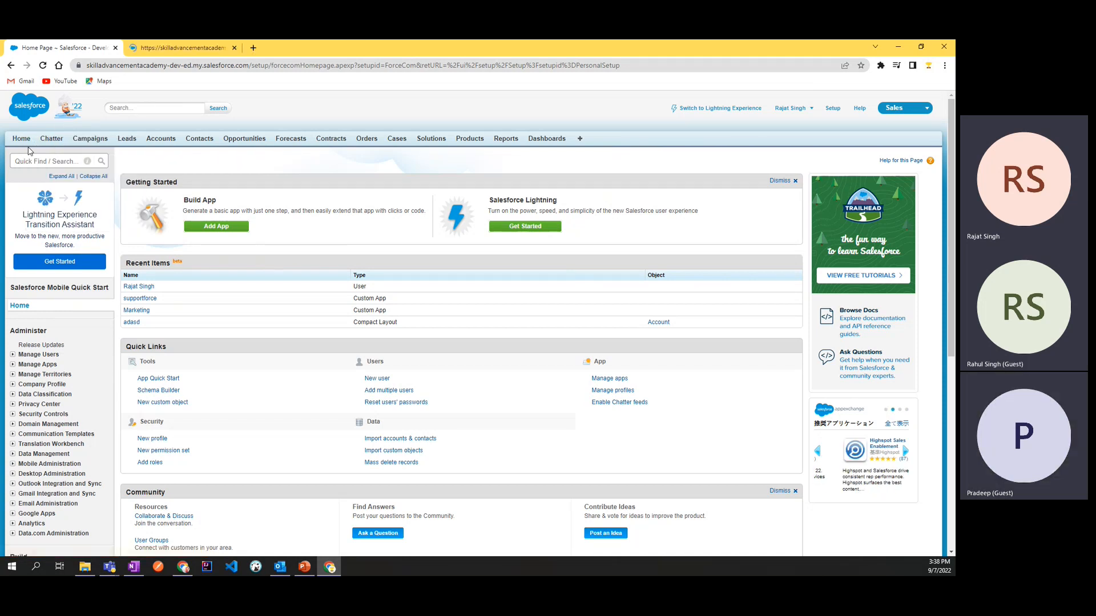
click(174, 48)
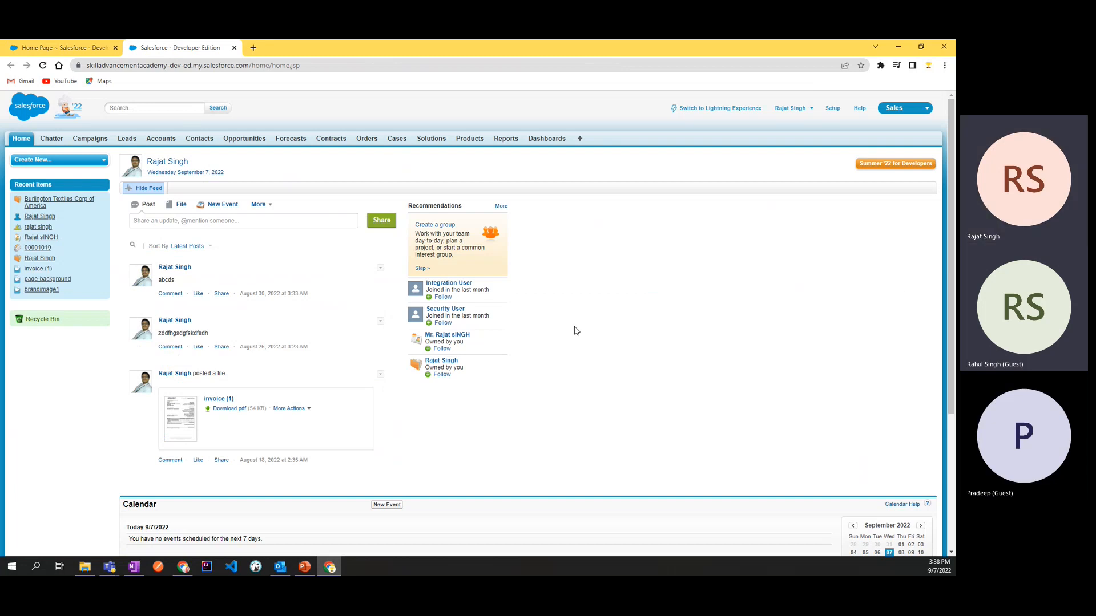
Step: Look through the home page content and hide the Chatter feed
scroll(588, 317, down, 2)
scroll(600, 305, down, 2)
scroll(600, 305, up, 4)
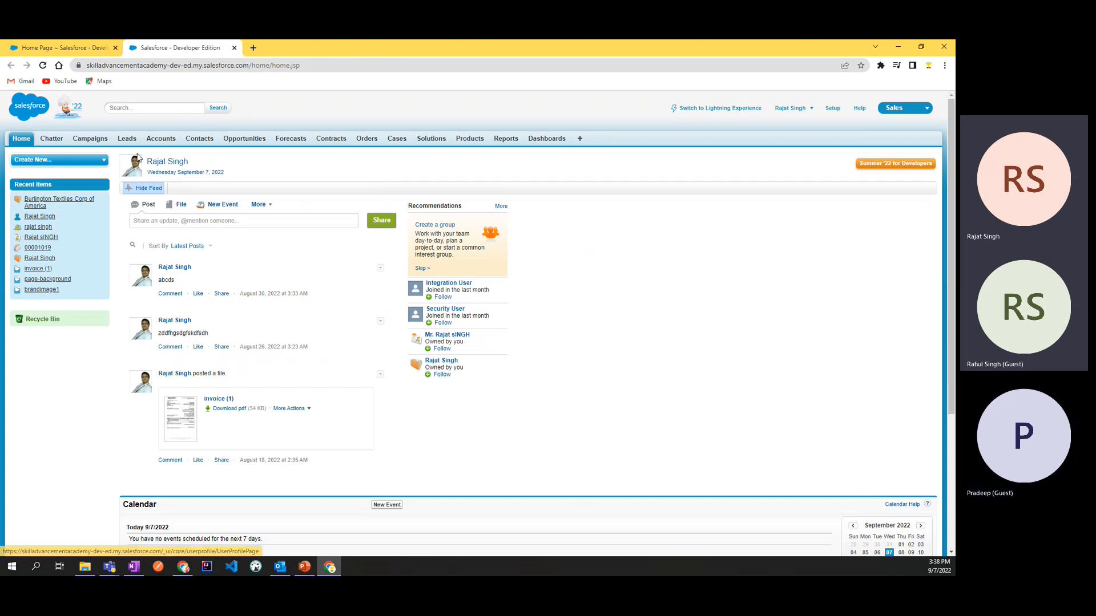
click(150, 189)
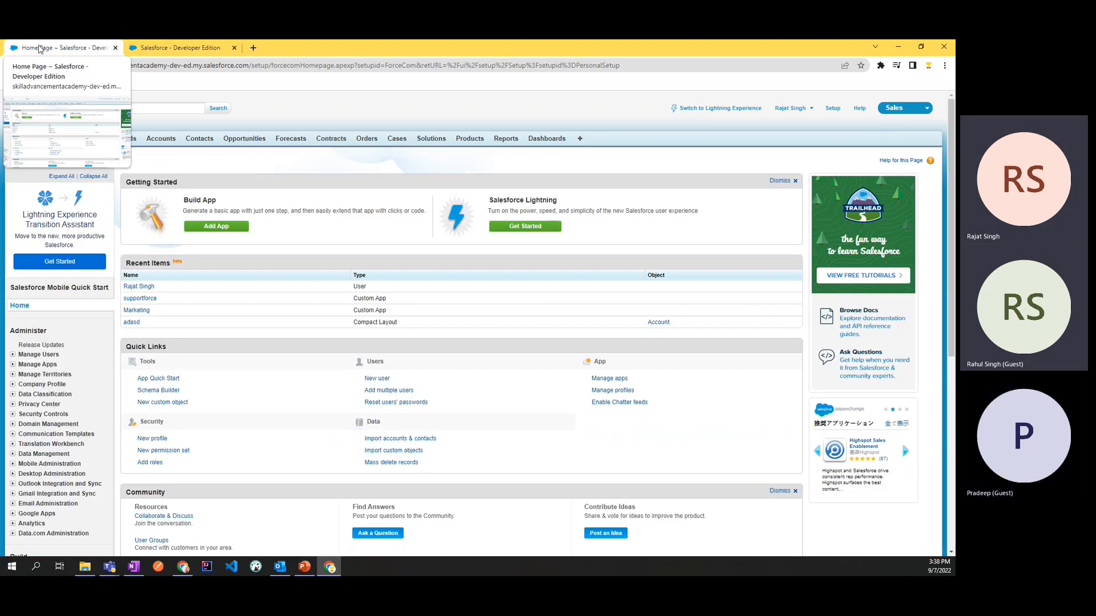
Step: Return to Setup and open Home Page Components within the Home customization settings
scroll(37, 316, down, 5)
scroll(37, 315, down, 2)
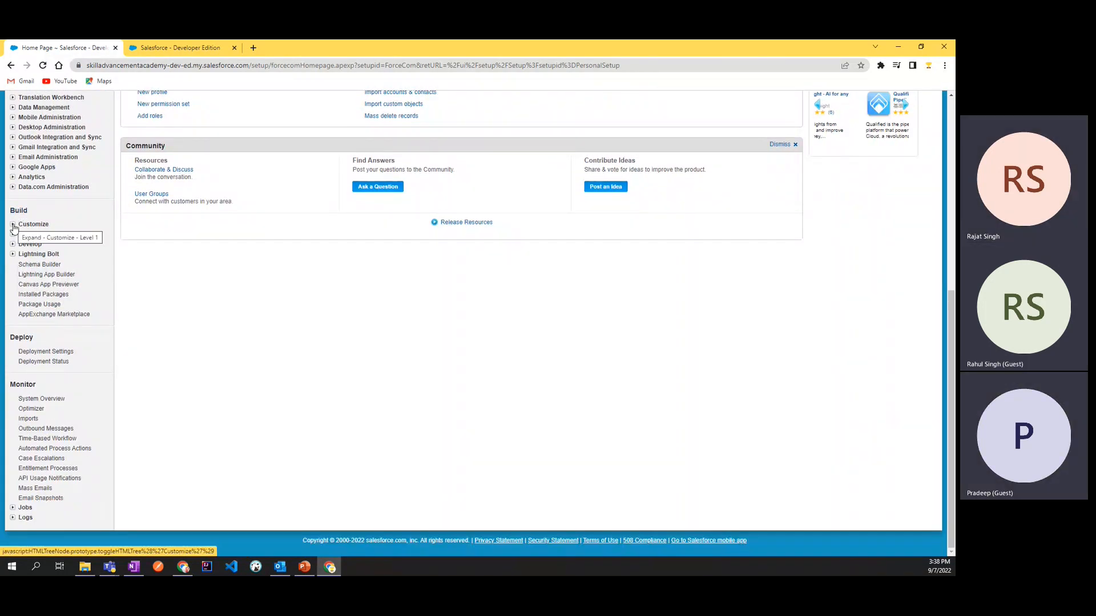
click(13, 224)
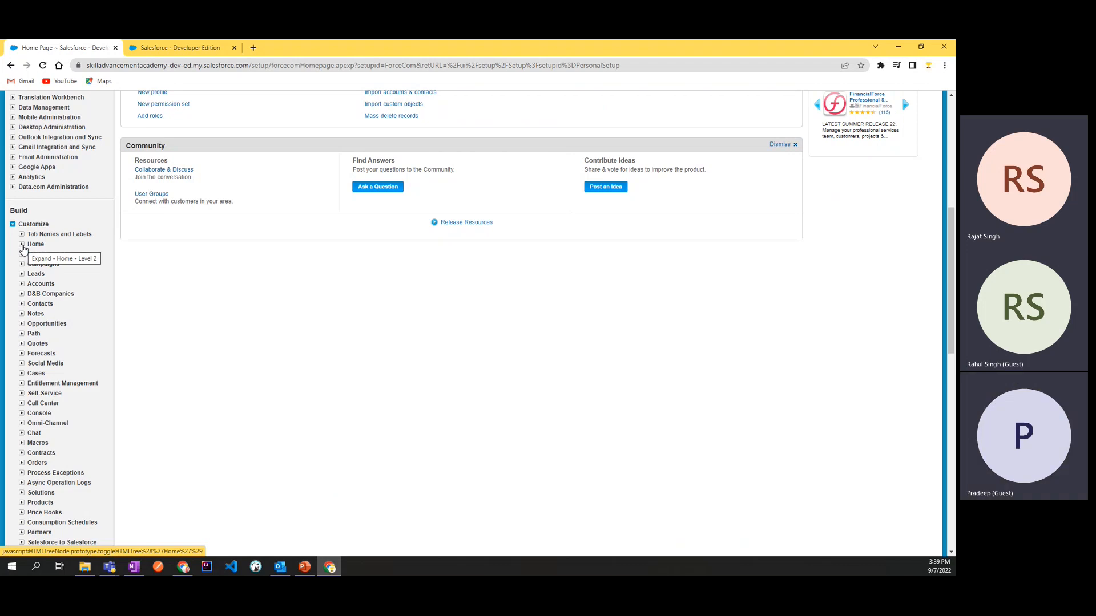
click(22, 244)
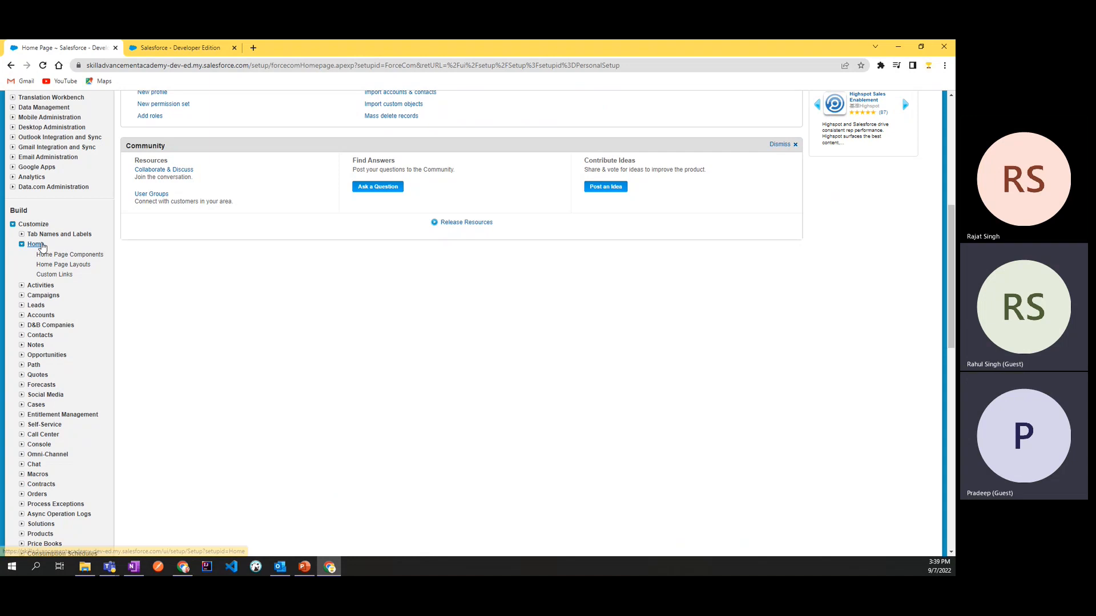
click(67, 259)
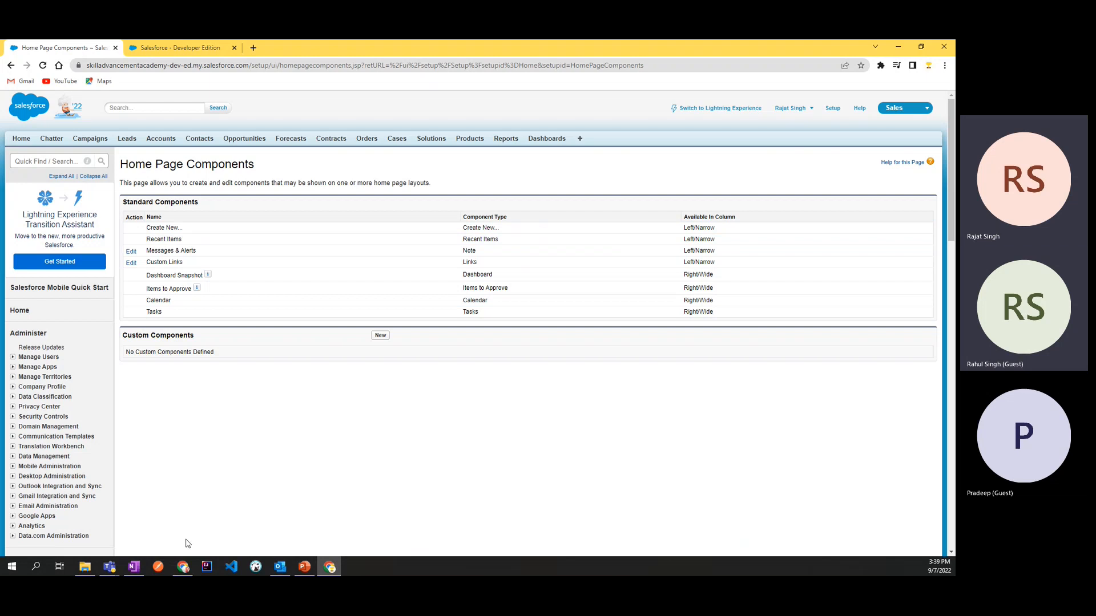
click(304, 566)
click(304, 567)
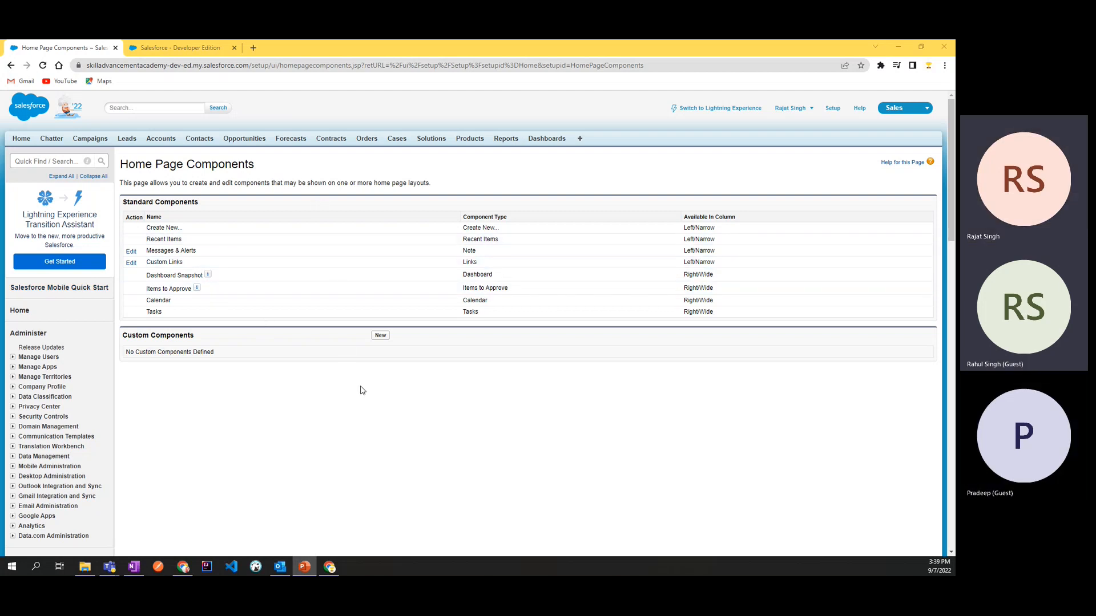
Step: Go to the open home page and inspect the Create New component's list of options
click(181, 51)
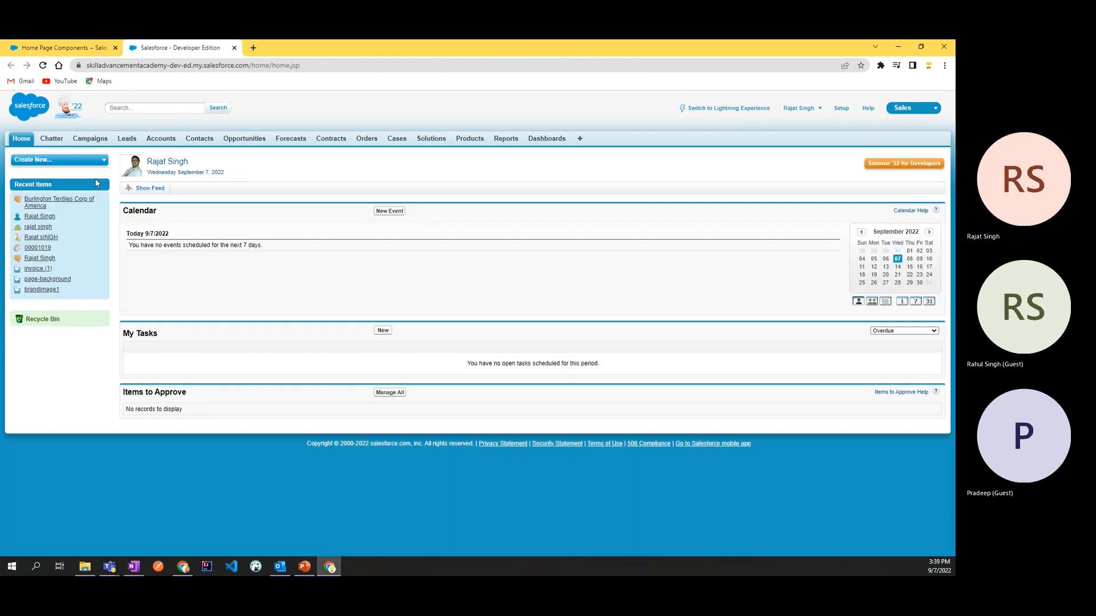
click(40, 160)
click(40, 161)
click(40, 160)
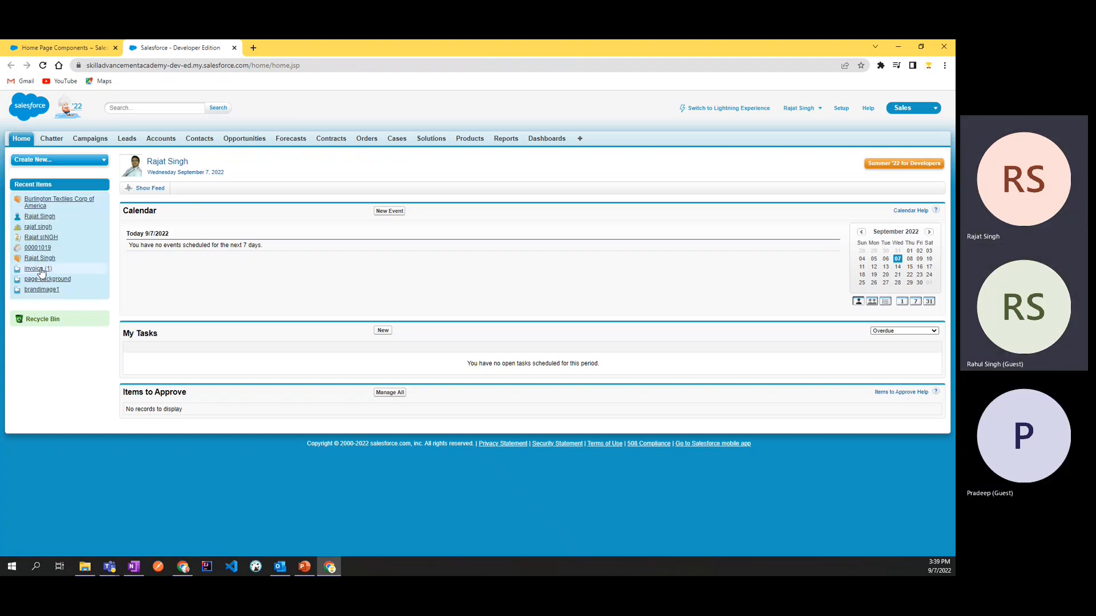
Step: Compare the standard components listed in Home Page Components, including the Messages & Alerts type, with those on the home page
click(88, 46)
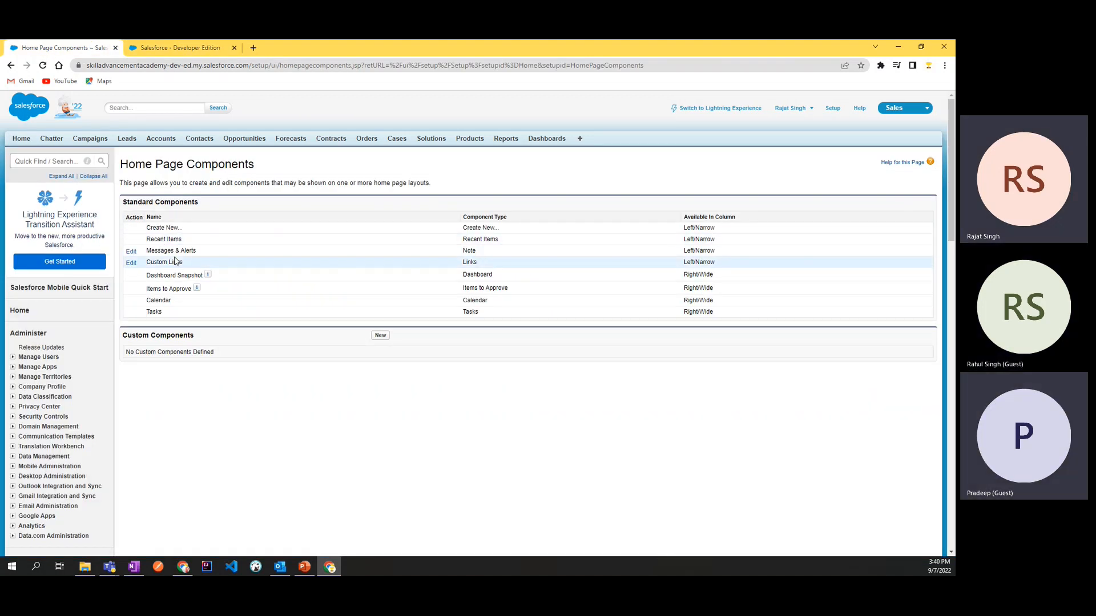
key(ctrl+Tab)
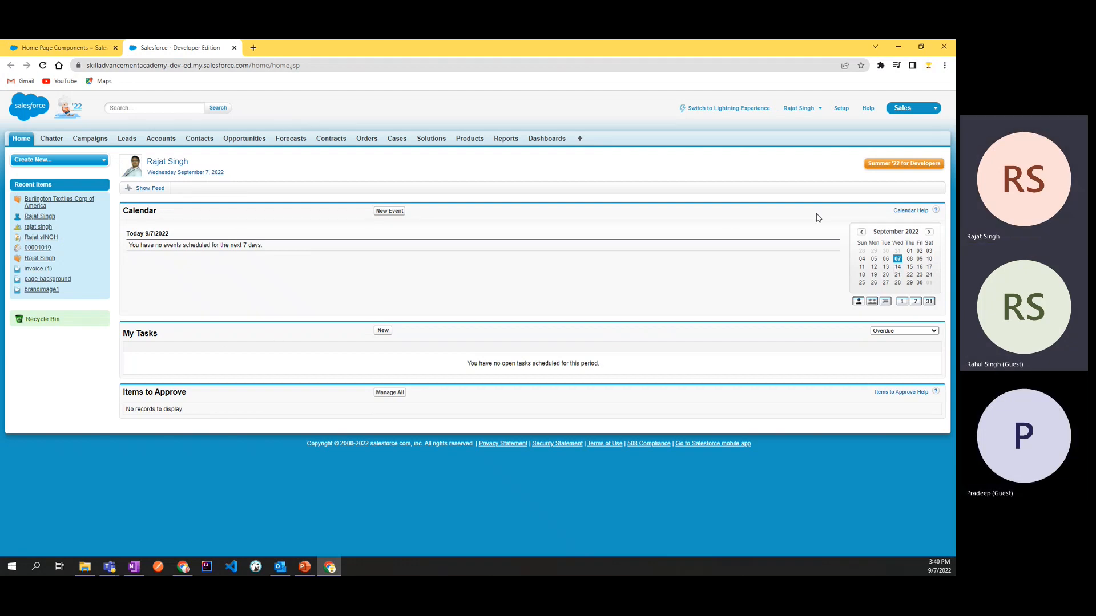
click(80, 43)
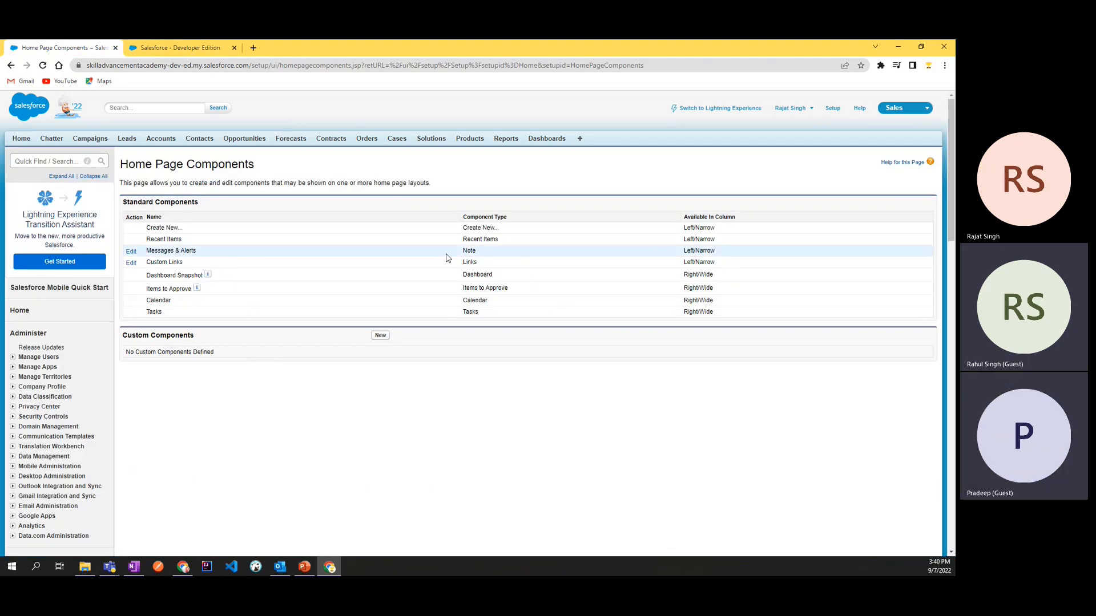
drag(505, 256, 463, 253)
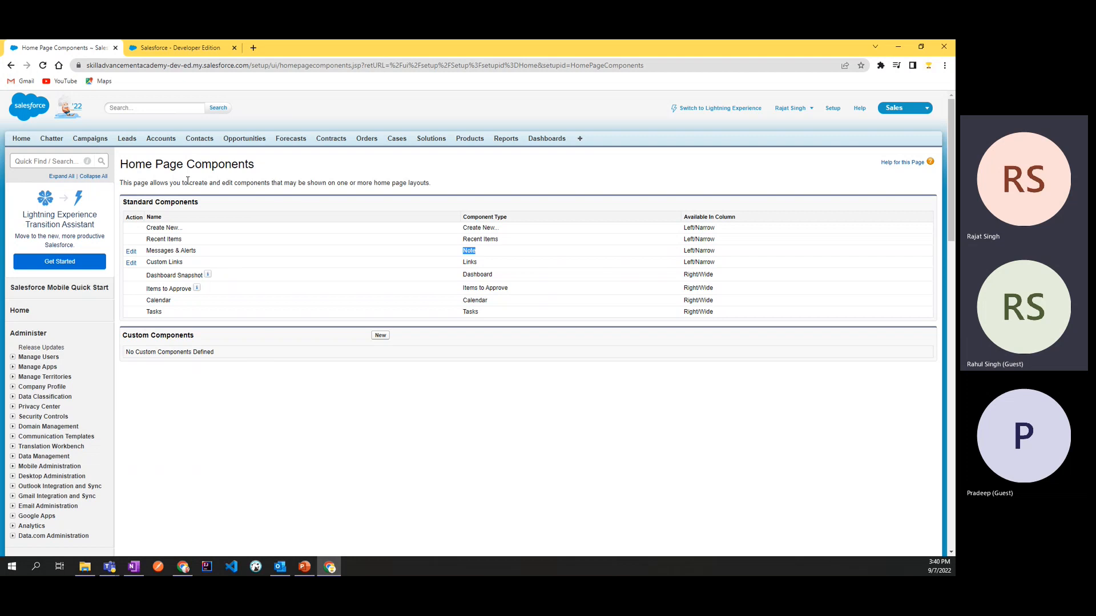
click(174, 47)
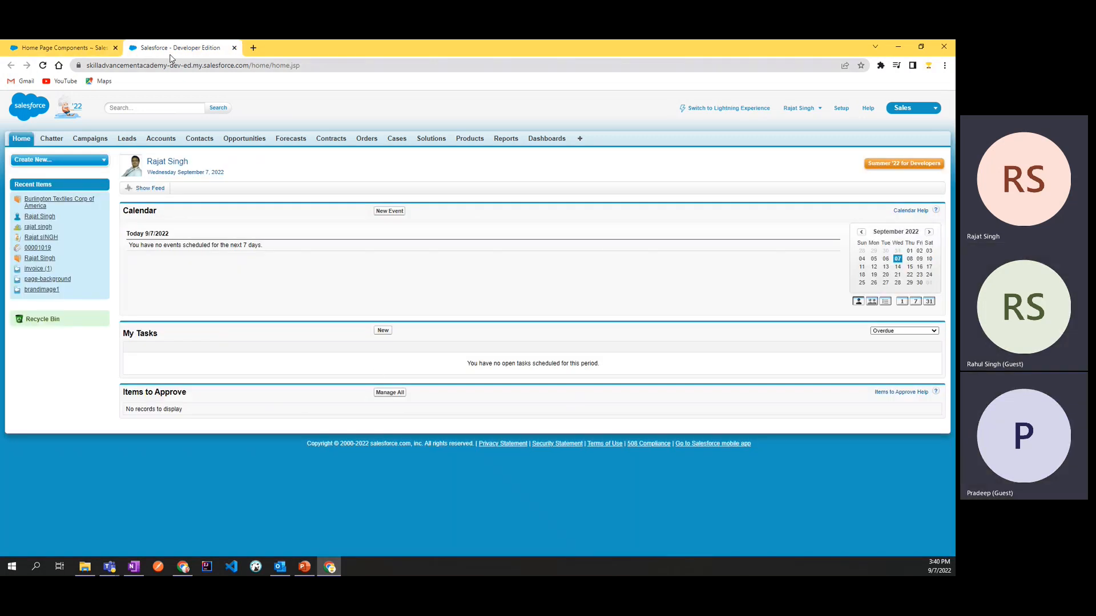
click(63, 48)
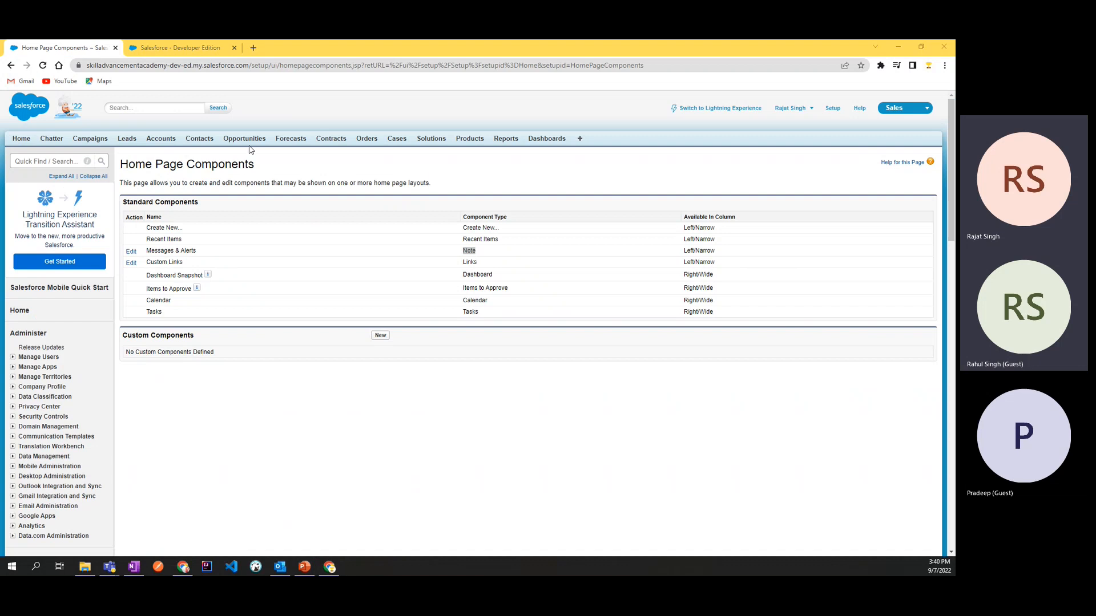
Step: Open Home Page Layouts within the Home customization settings
click(174, 47)
click(86, 47)
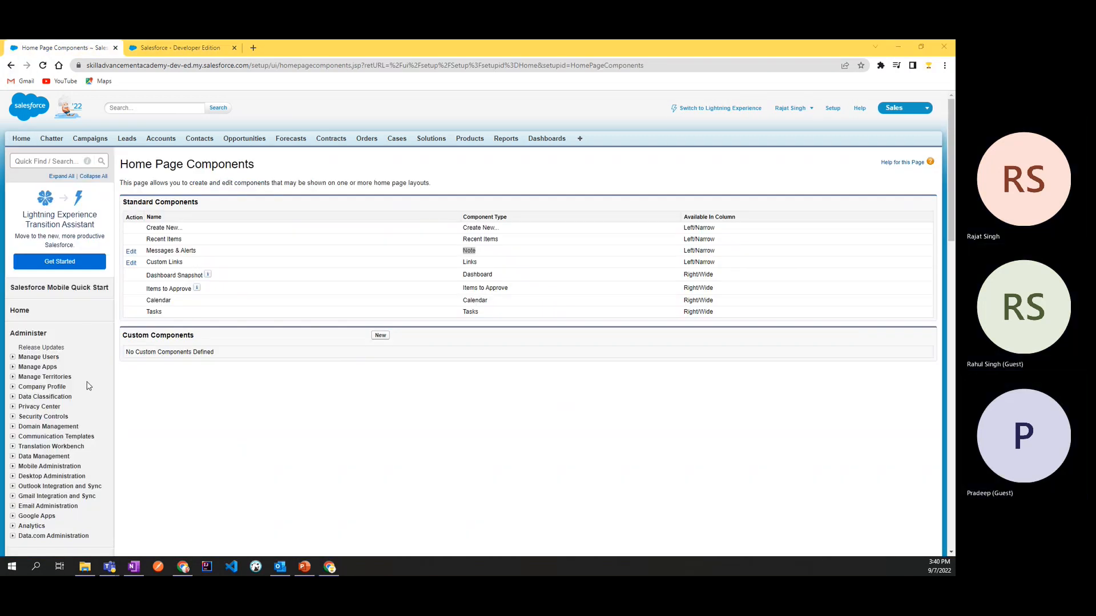
scroll(88, 386, down, 5)
click(58, 322)
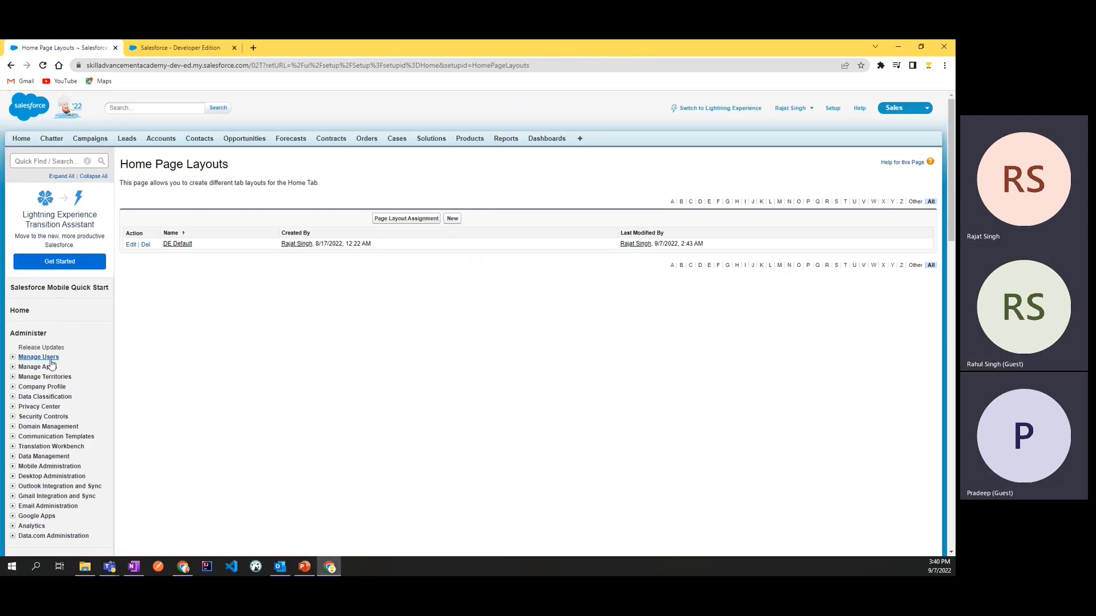
scroll(67, 380, down, 5)
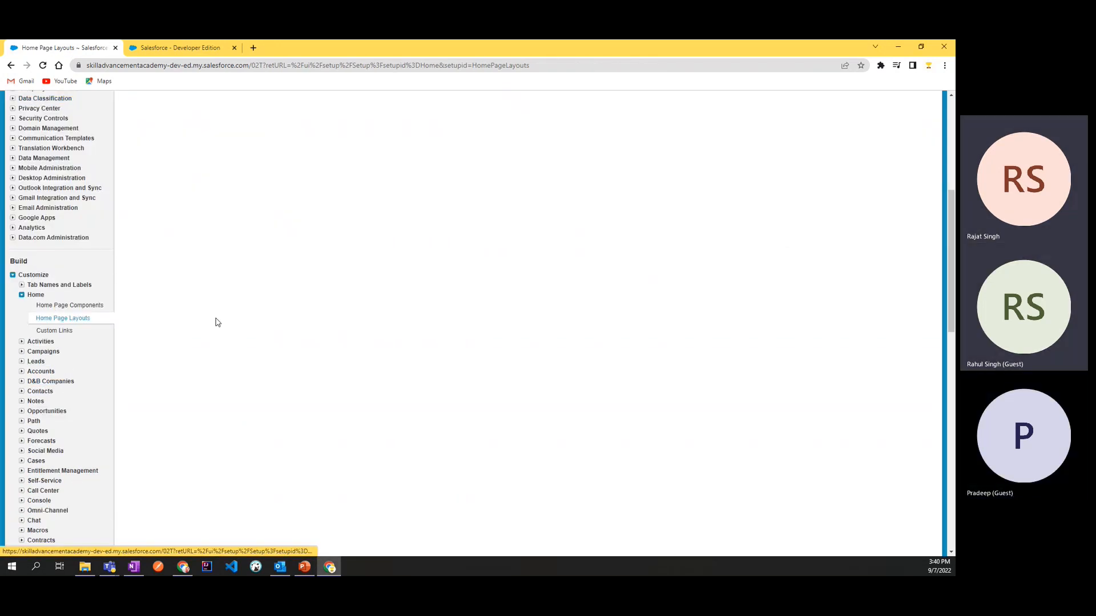
scroll(192, 324, up, 4)
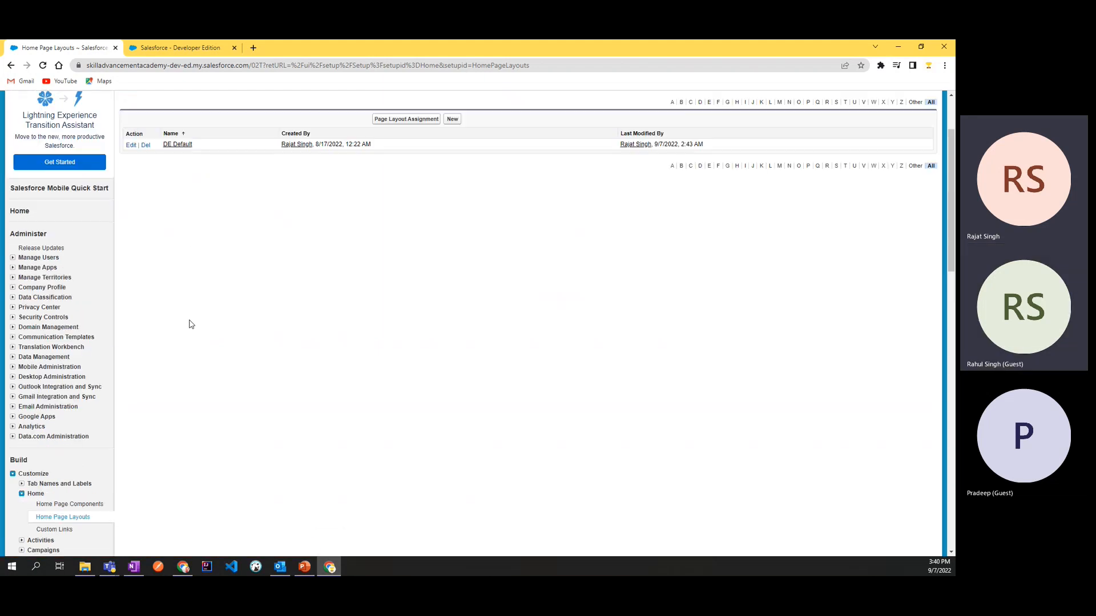
scroll(244, 280, up, 2)
drag(230, 165, 120, 168)
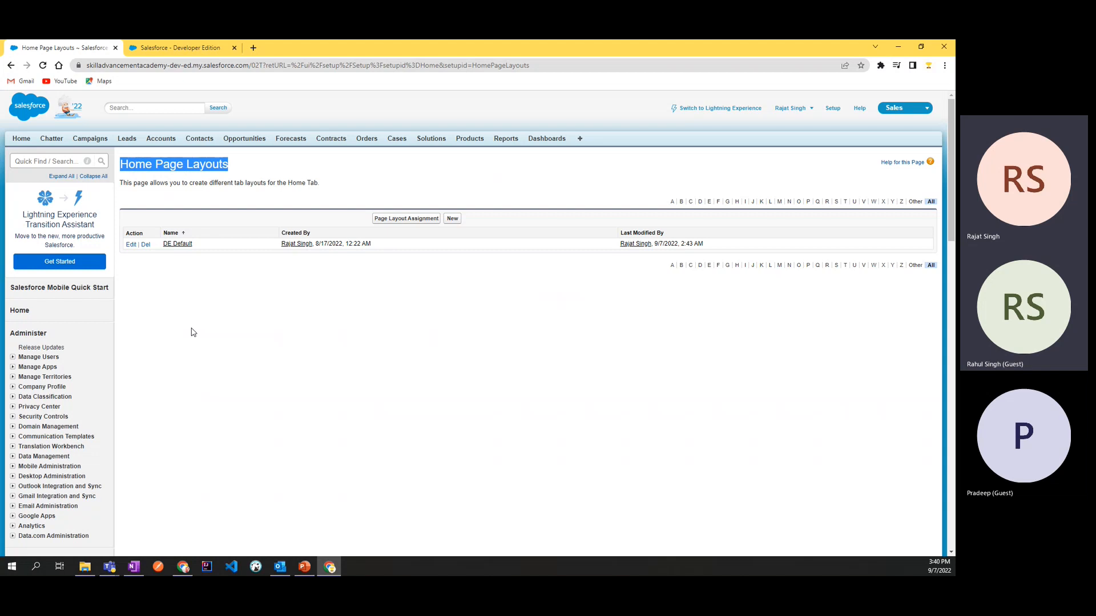
Step: View the current home page, return to Home Page Layouts and open the DE Default layout for editing
click(183, 49)
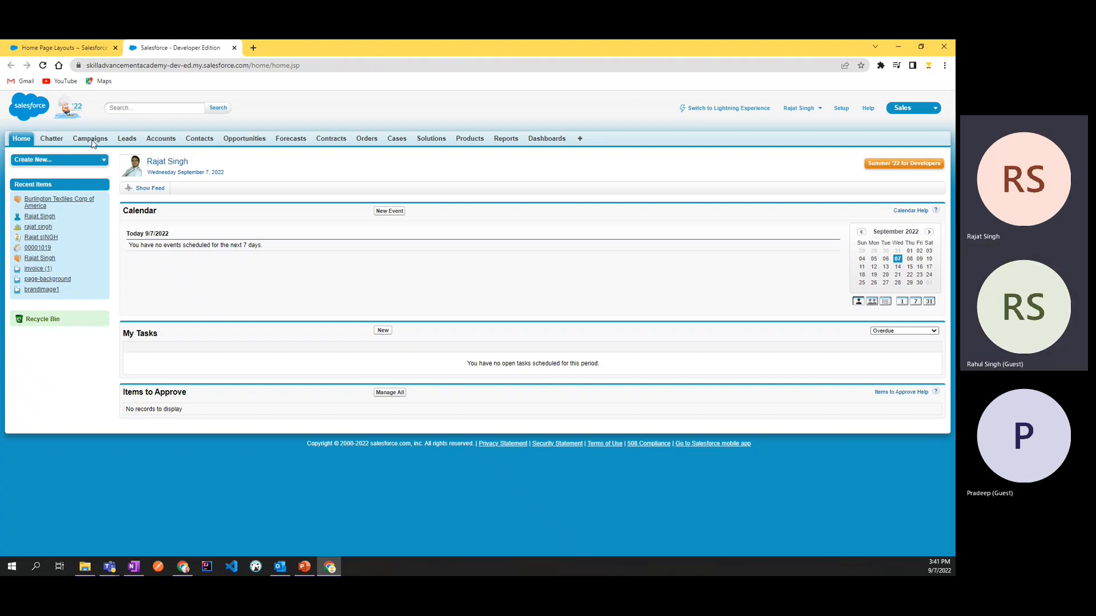
key(ctrl+Tab)
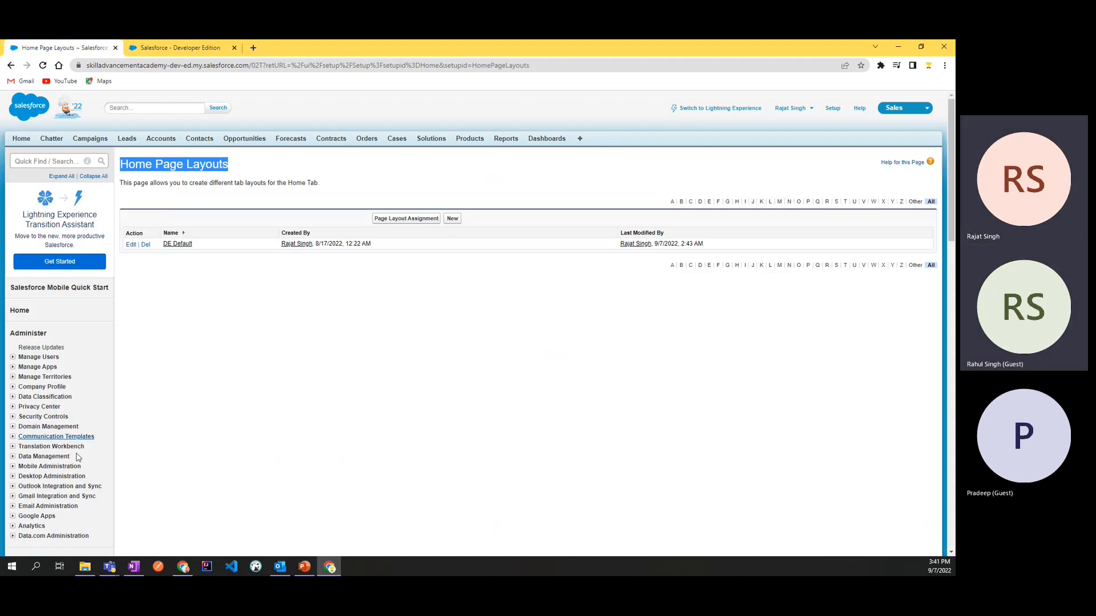
scroll(78, 458, down, 5)
click(69, 319)
scroll(290, 317, up, 1)
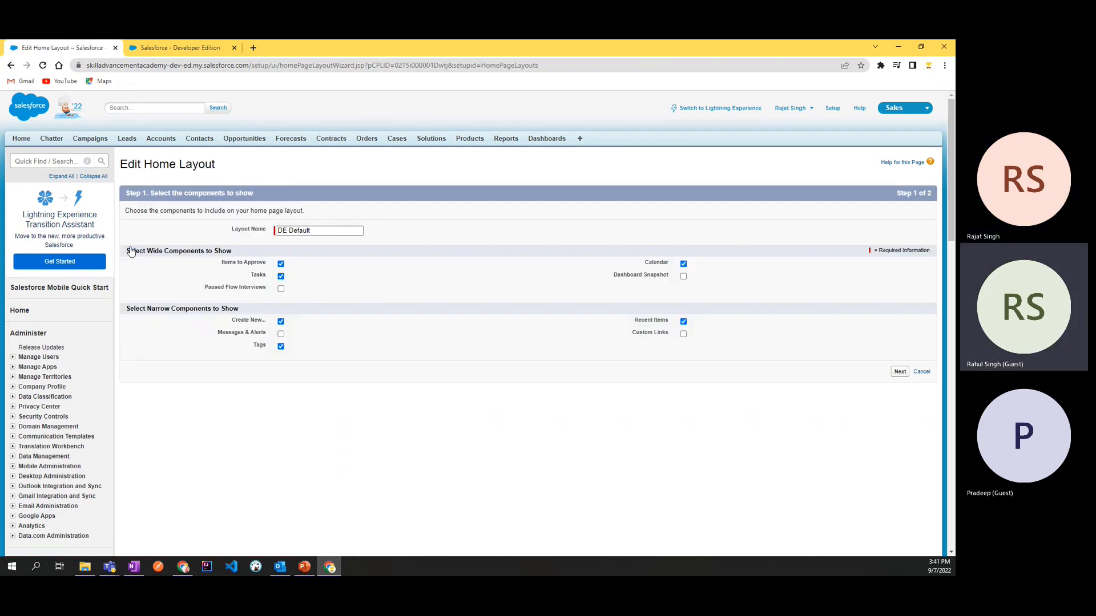
click(10, 66)
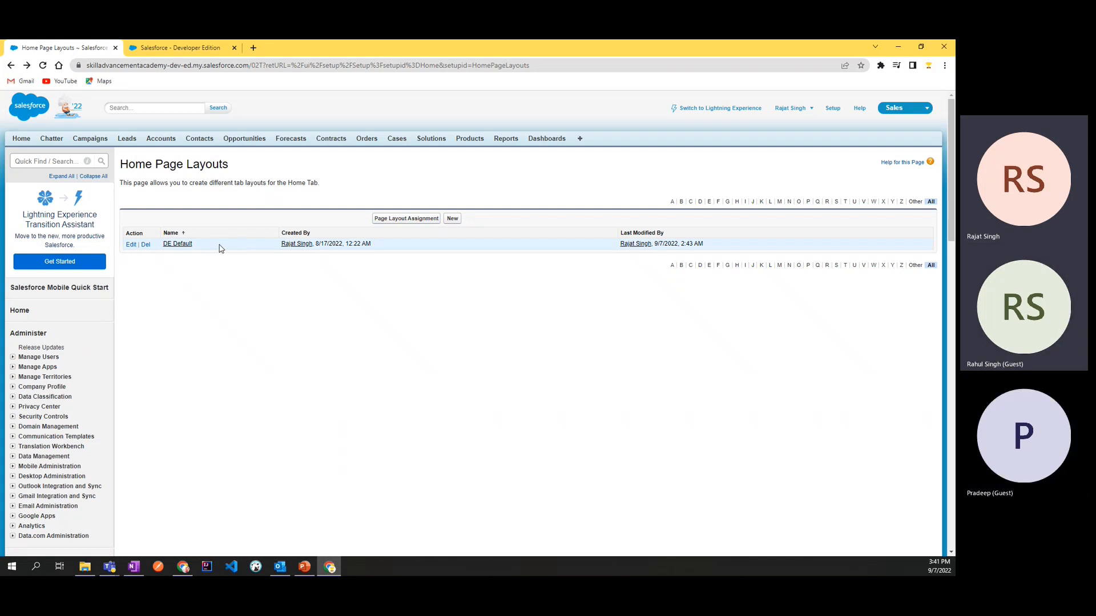
click(131, 245)
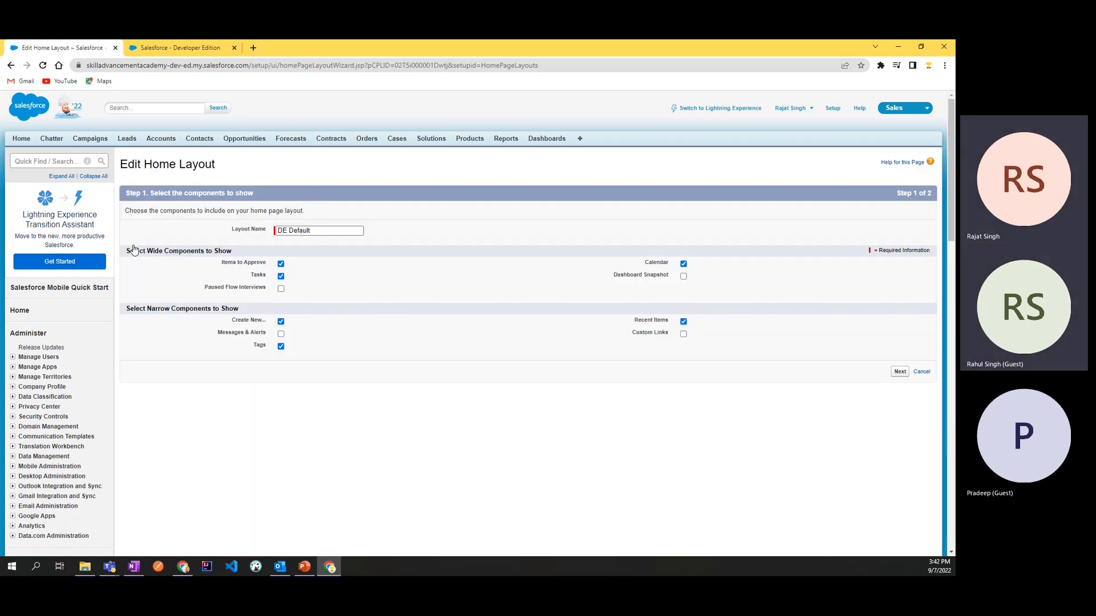
Step: Examine the Edit Home Layout form, covering the layout name and the wide and narrow component sections
drag(122, 165, 227, 166)
click(226, 165)
drag(227, 238, 320, 231)
click(377, 235)
click(304, 231)
click(381, 234)
drag(127, 252, 253, 256)
double_click(149, 252)
double_click(158, 309)
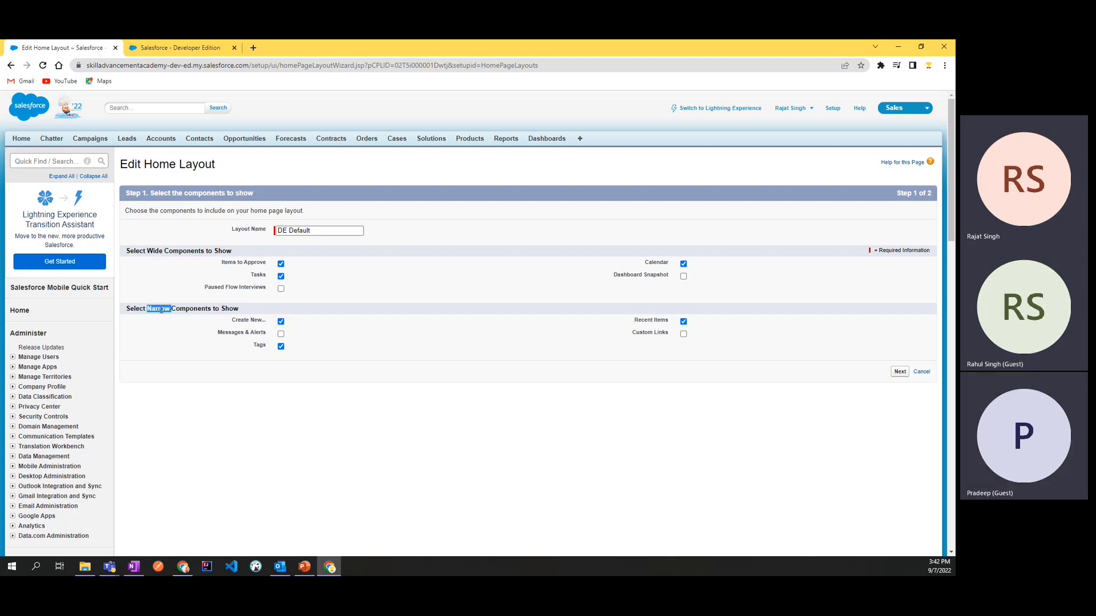
double_click(154, 252)
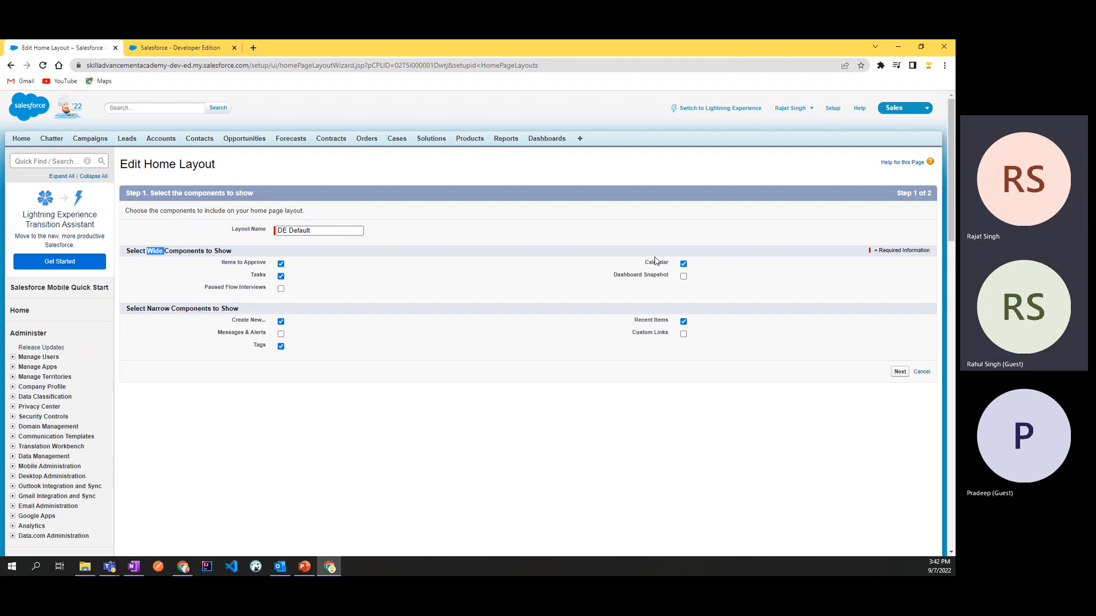
Step: Compare the wide and narrow components selected in the DE Default layout with those shown on the home page
click(186, 45)
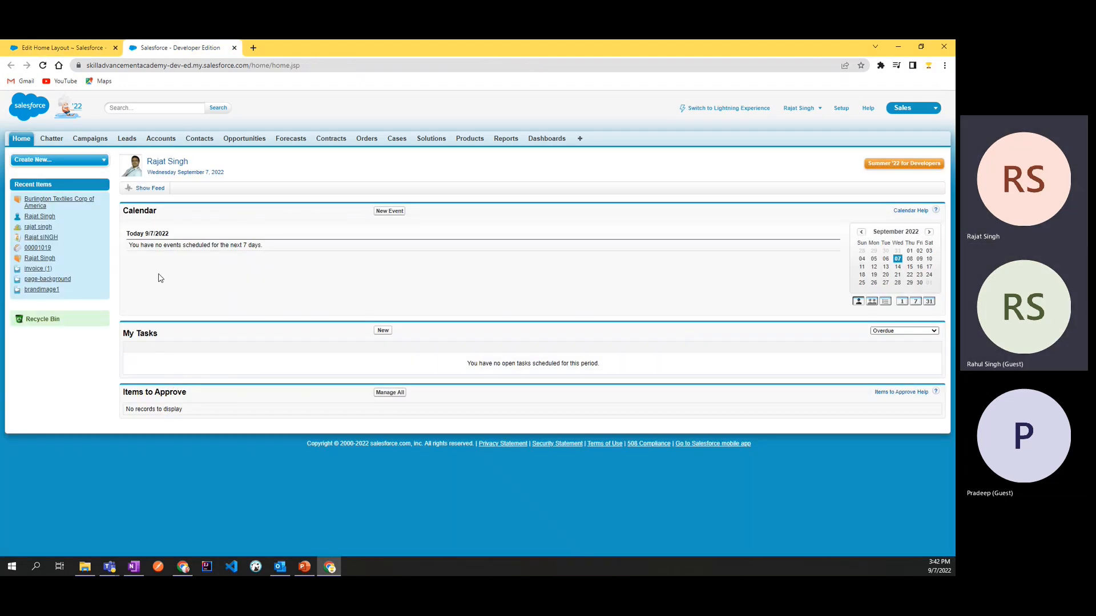
click(63, 47)
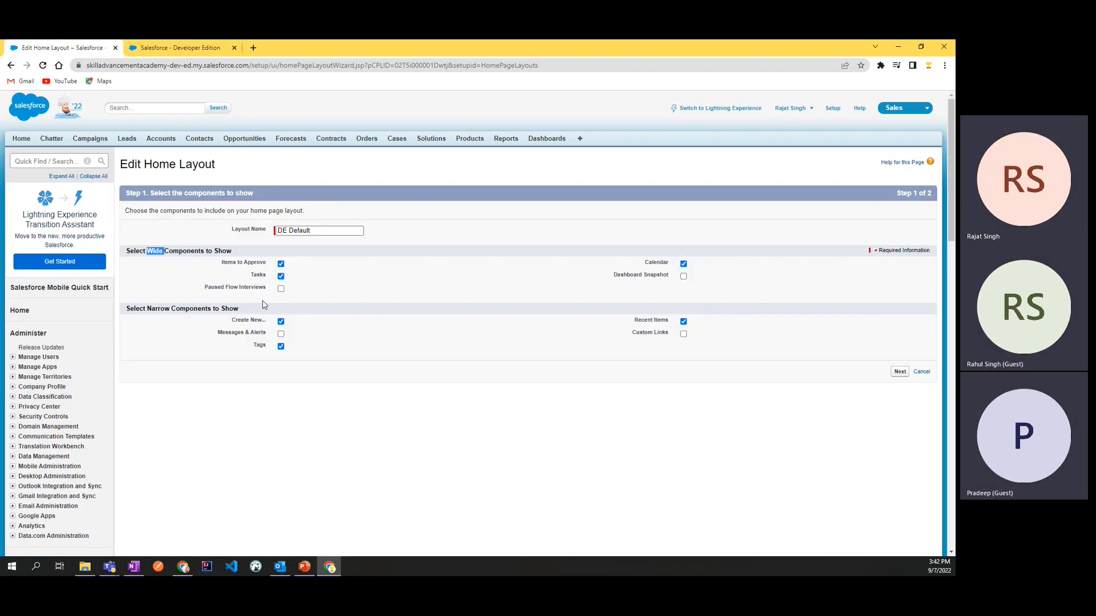
drag(147, 309, 230, 310)
click(257, 323)
double_click(256, 322)
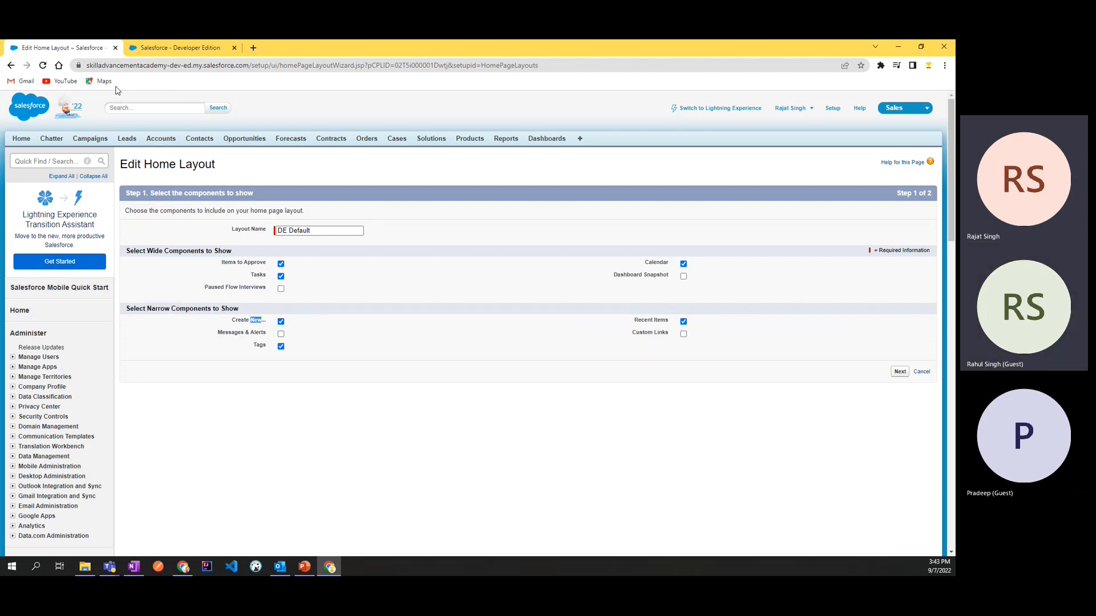
click(179, 50)
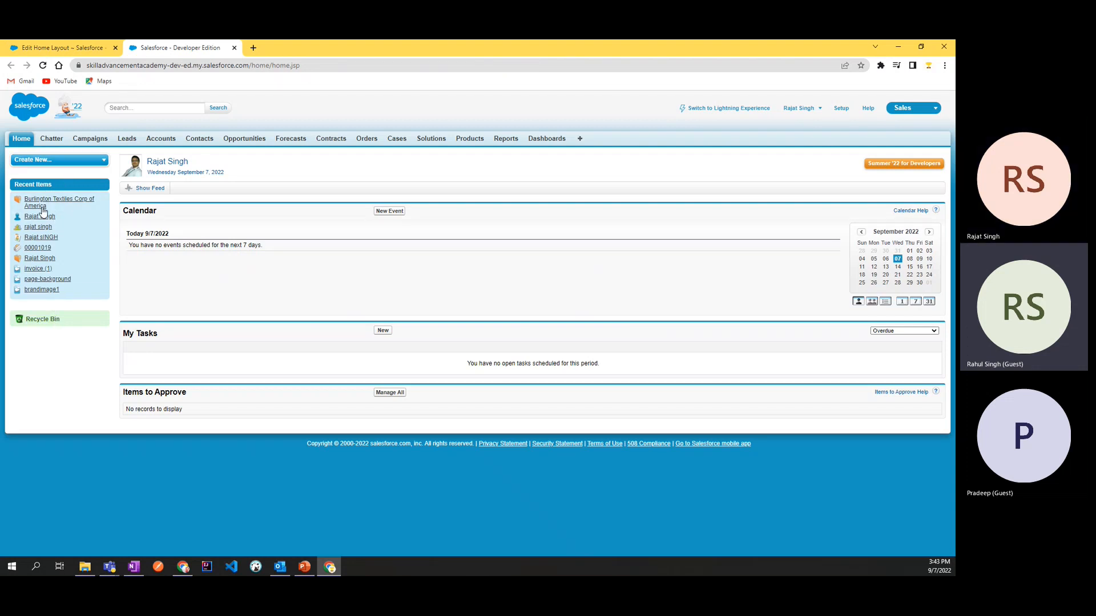
click(60, 47)
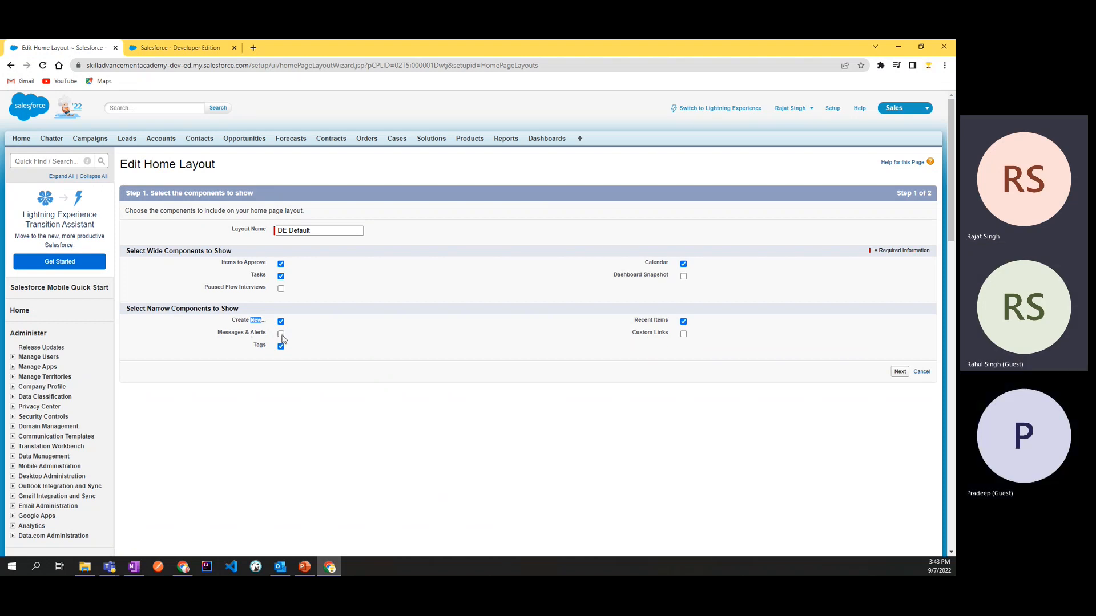
click(153, 48)
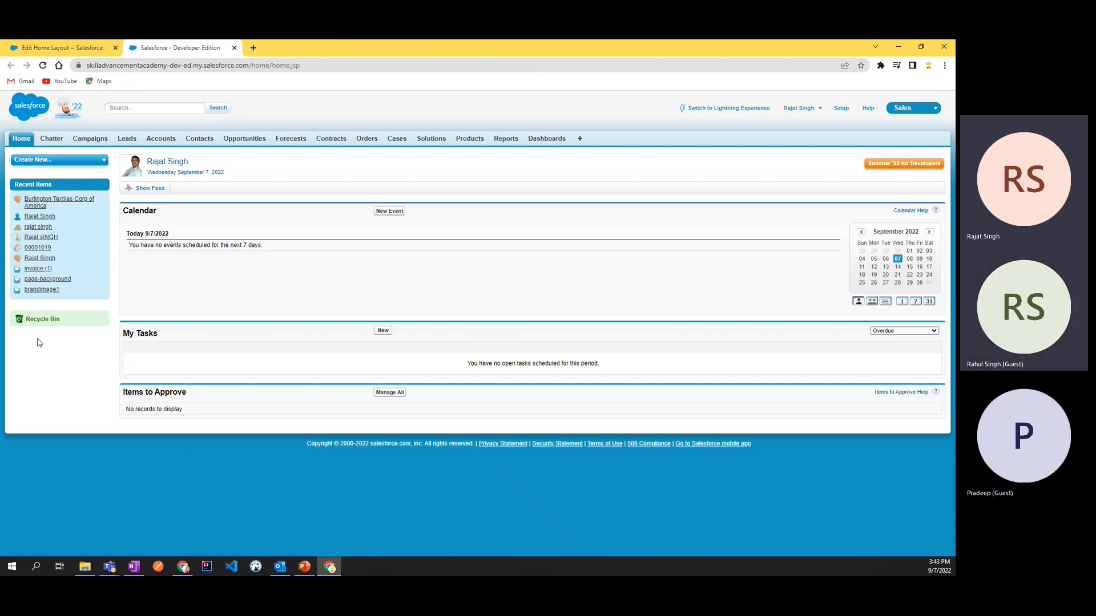
click(63, 48)
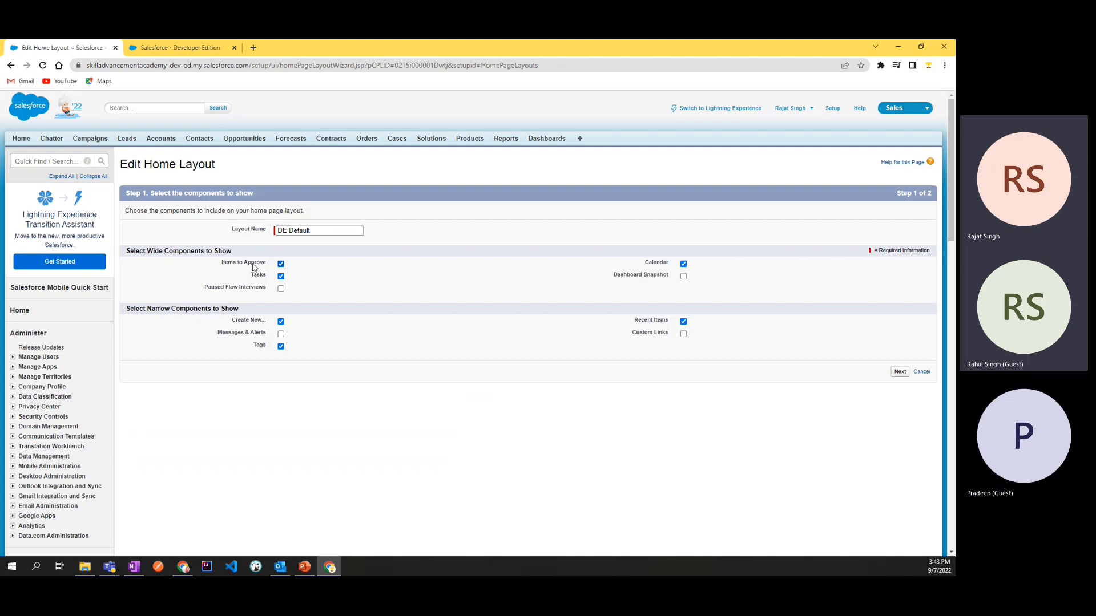
Step: Locate Items to Approve on the home page and deselect it from the DE Default layout's wide components
click(177, 48)
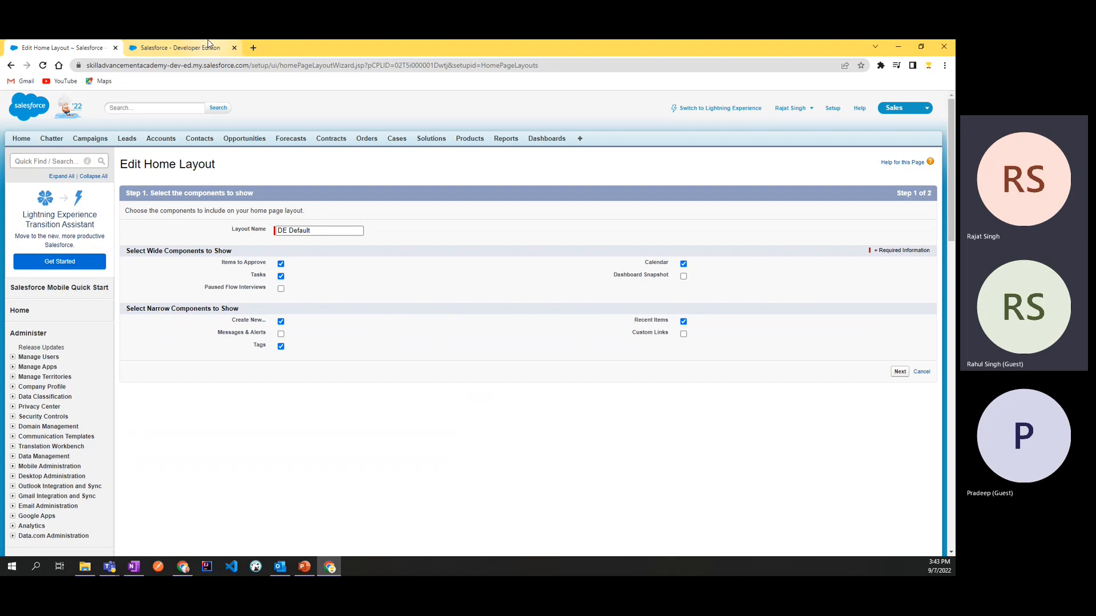
drag(125, 392, 216, 407)
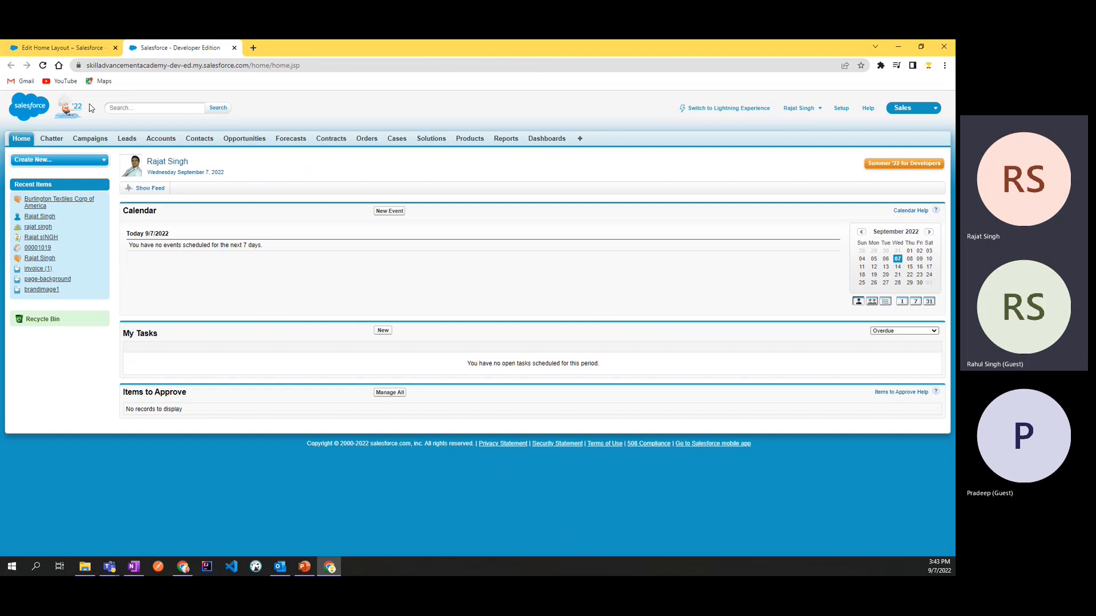
click(63, 48)
click(280, 264)
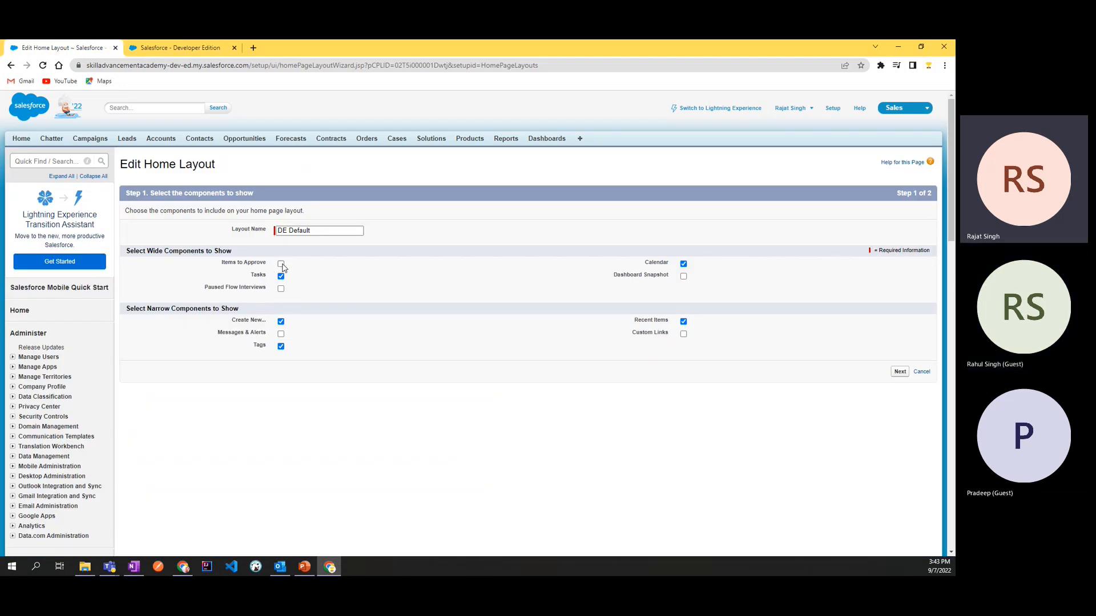
Step: Reload the home page to check the Items to Approve section, and return to the layout editor
click(177, 48)
key(F5)
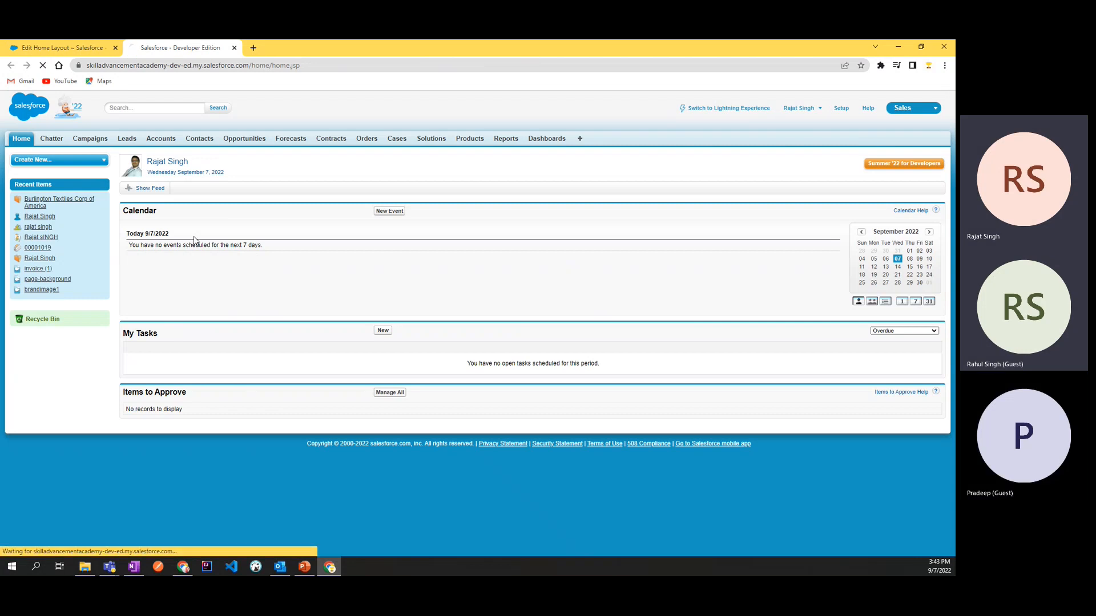
drag(201, 394, 127, 398)
click(128, 394)
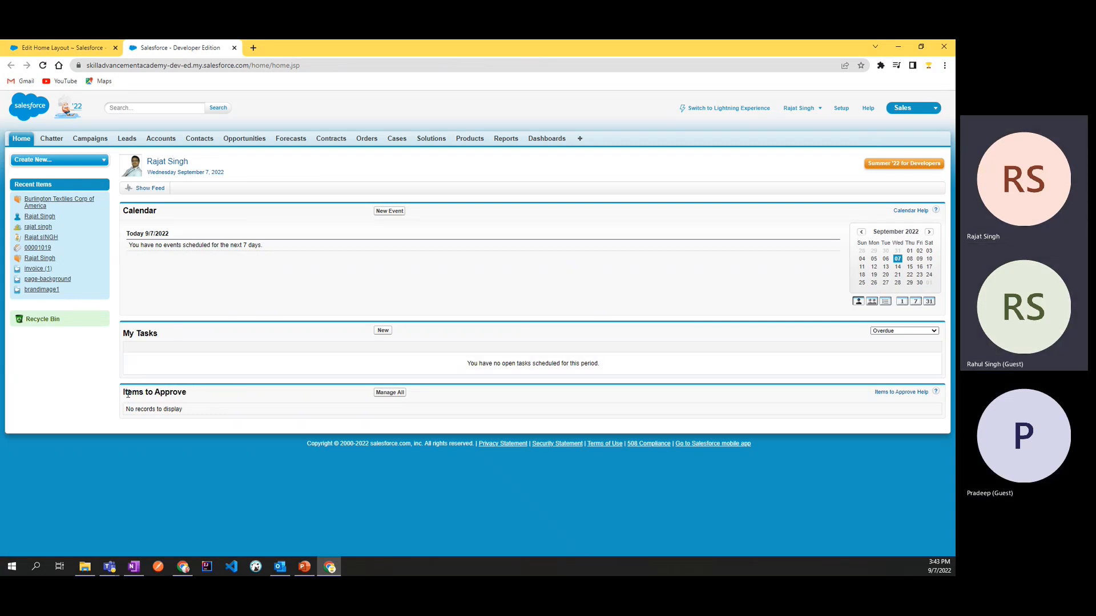
click(63, 48)
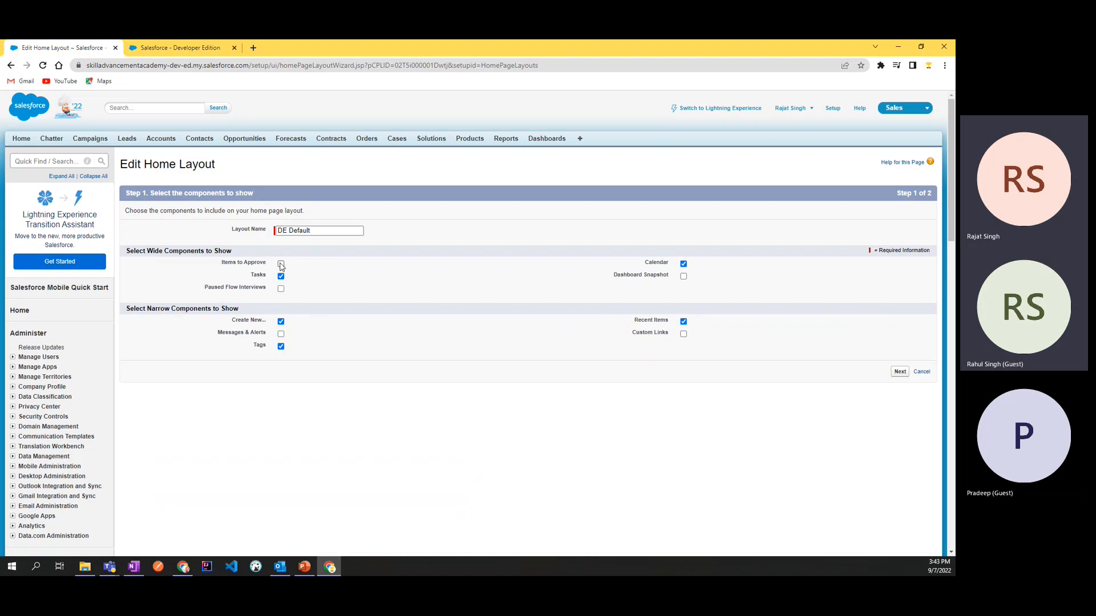
Step: Continue to the component ordering stage of the layout and compare it with the home page
click(900, 372)
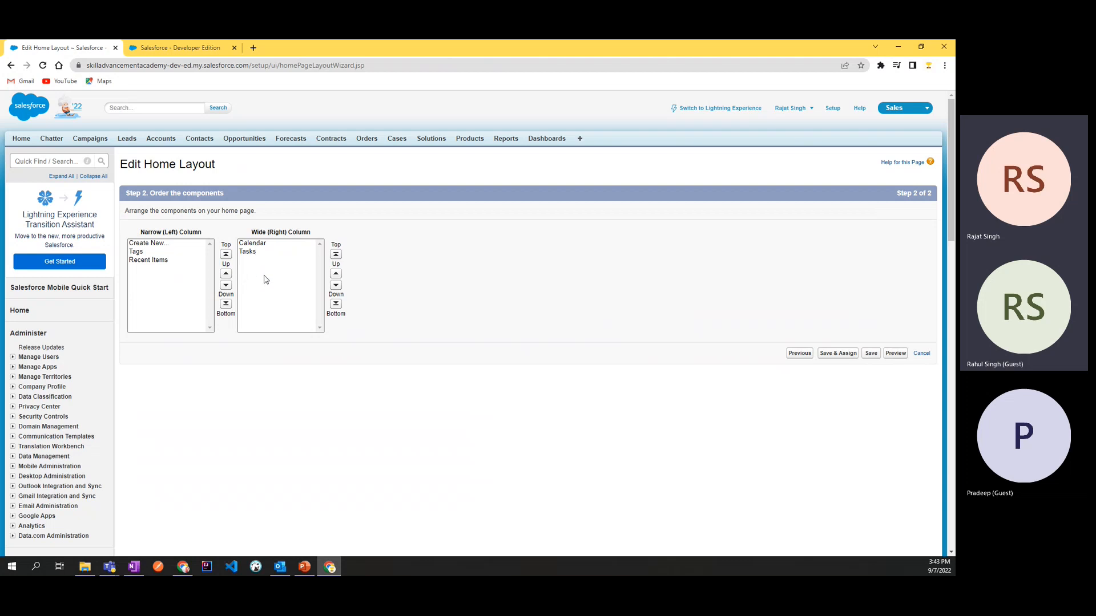
click(171, 47)
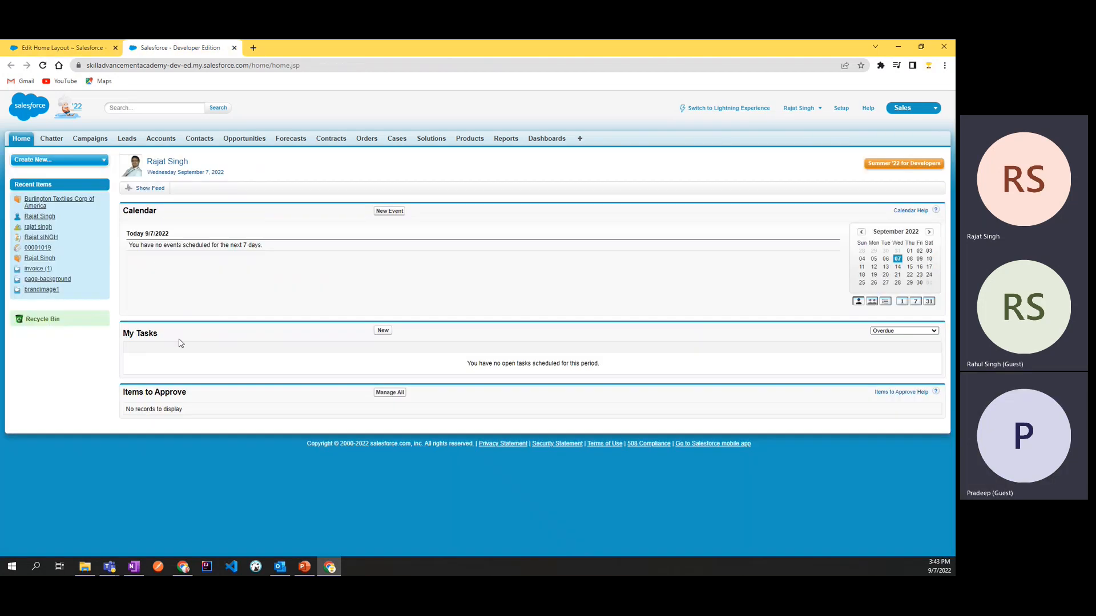
click(106, 46)
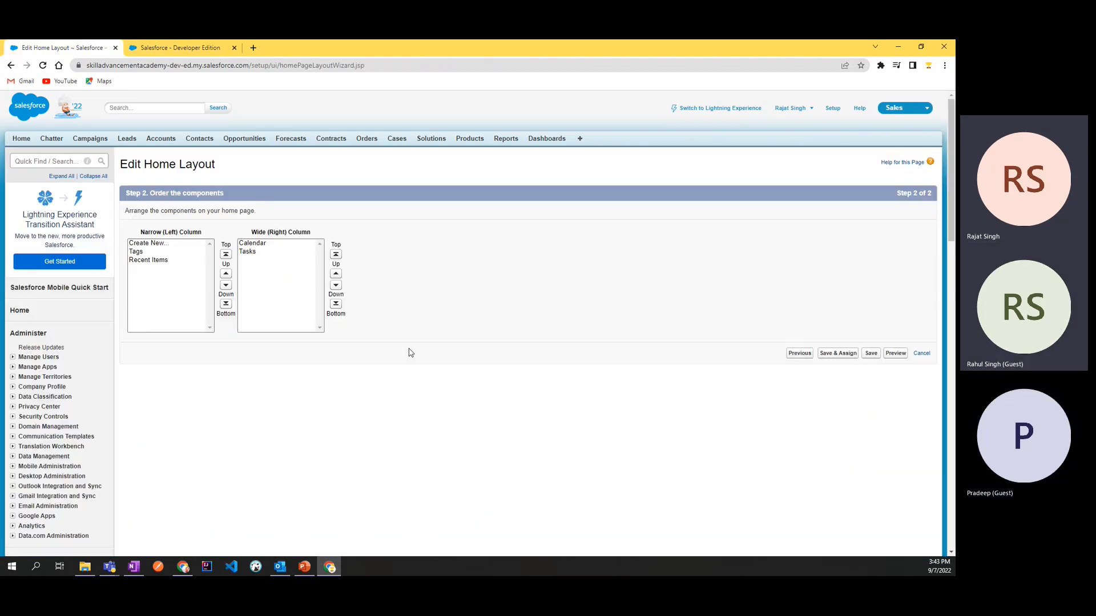
Step: Preview the edited home layout in a separate window, inspect its components and close the preview
click(894, 354)
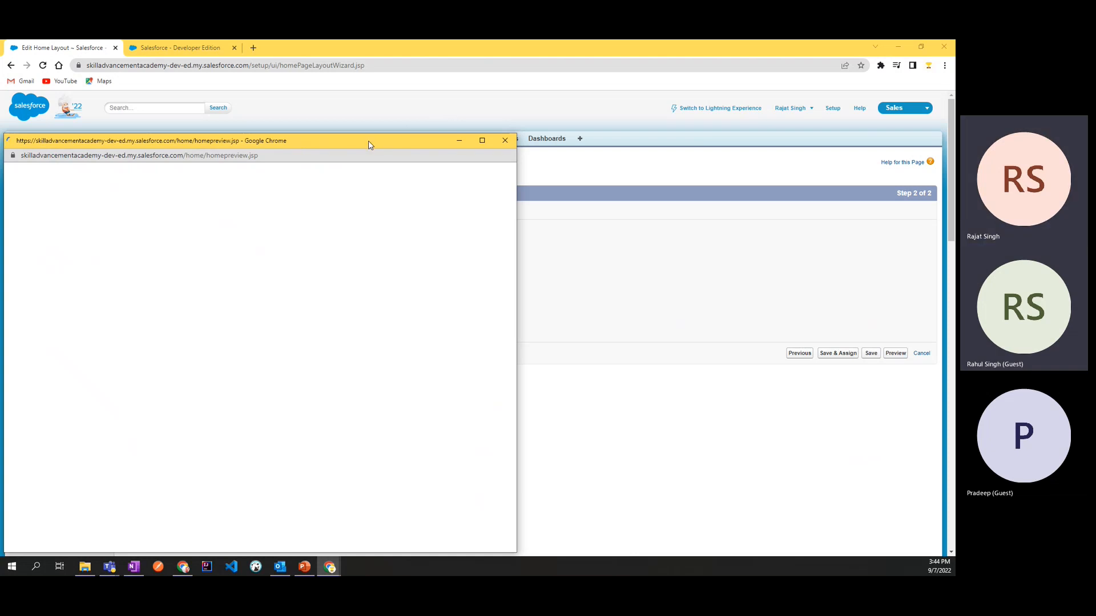
drag(369, 142, 532, 93)
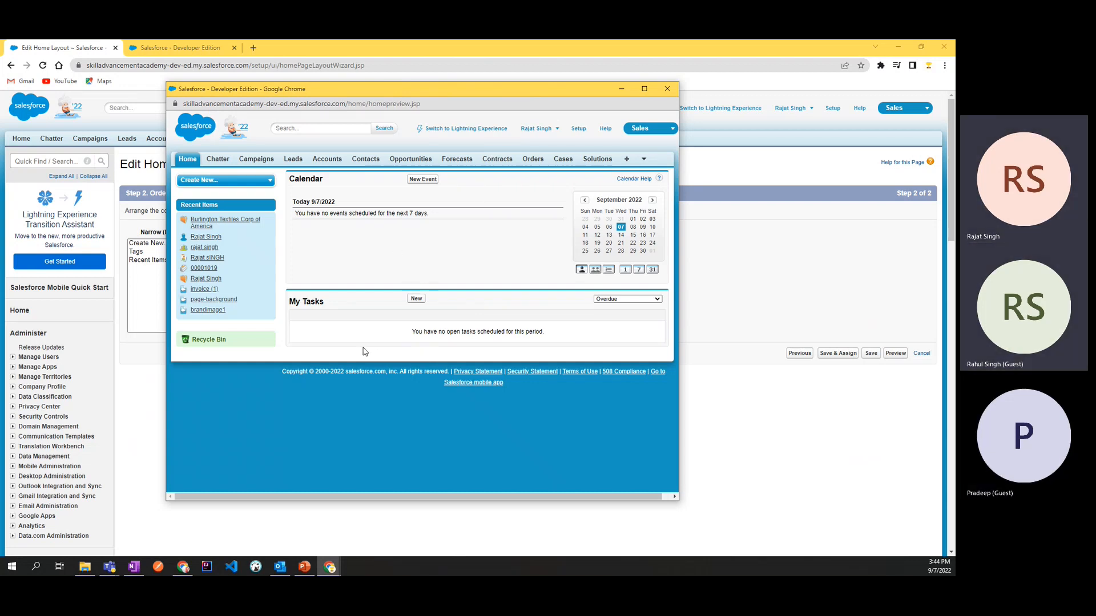
drag(468, 99, 553, 155)
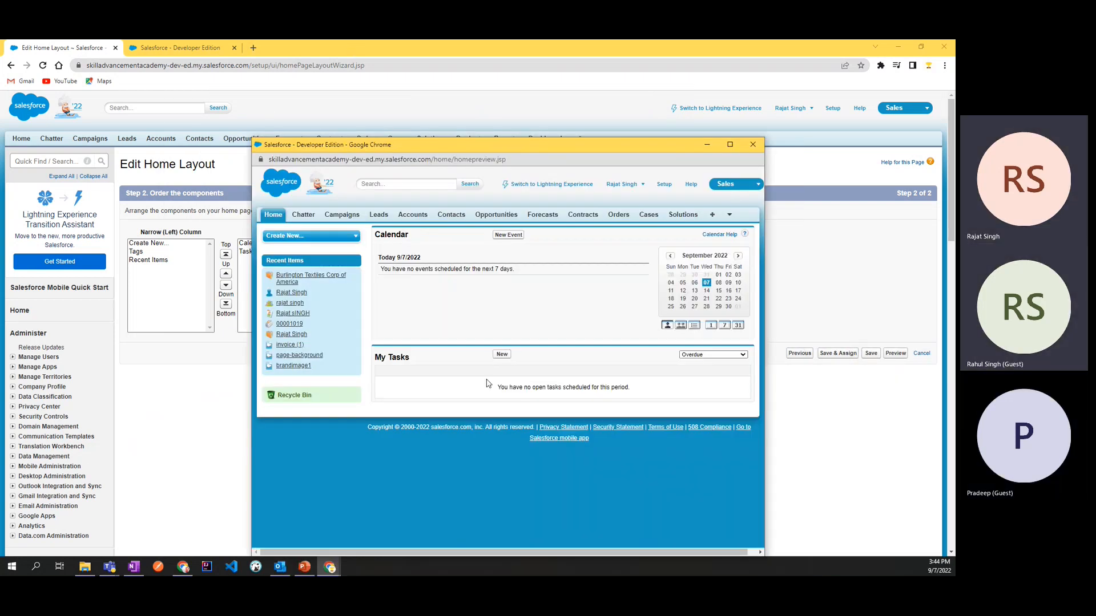
click(753, 145)
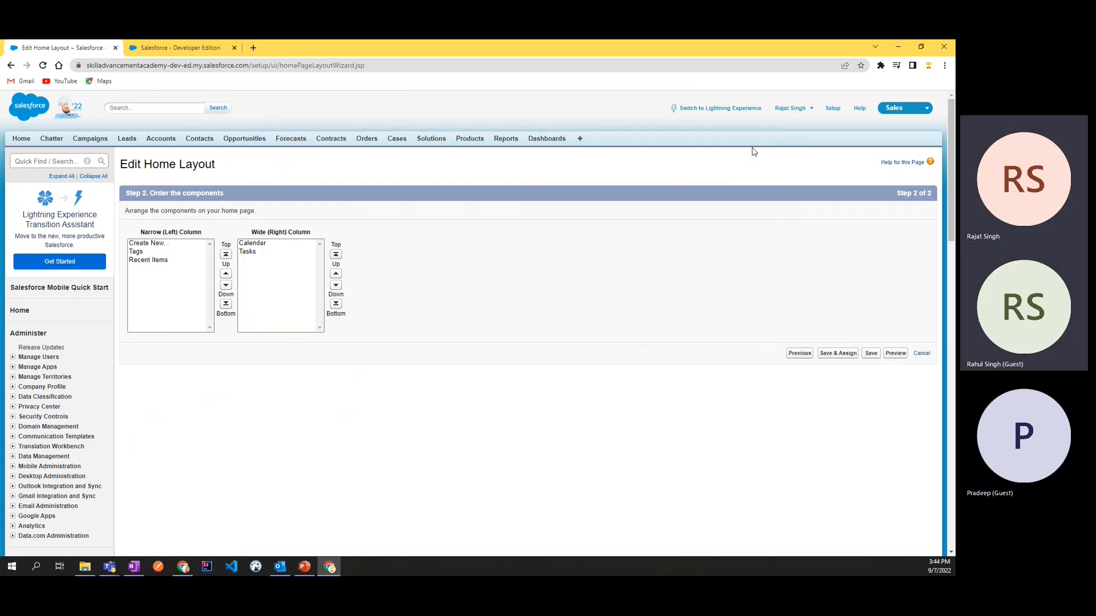
Step: Save the DE Default layout and reload the home page to apply the removal of Items to Approve
click(872, 354)
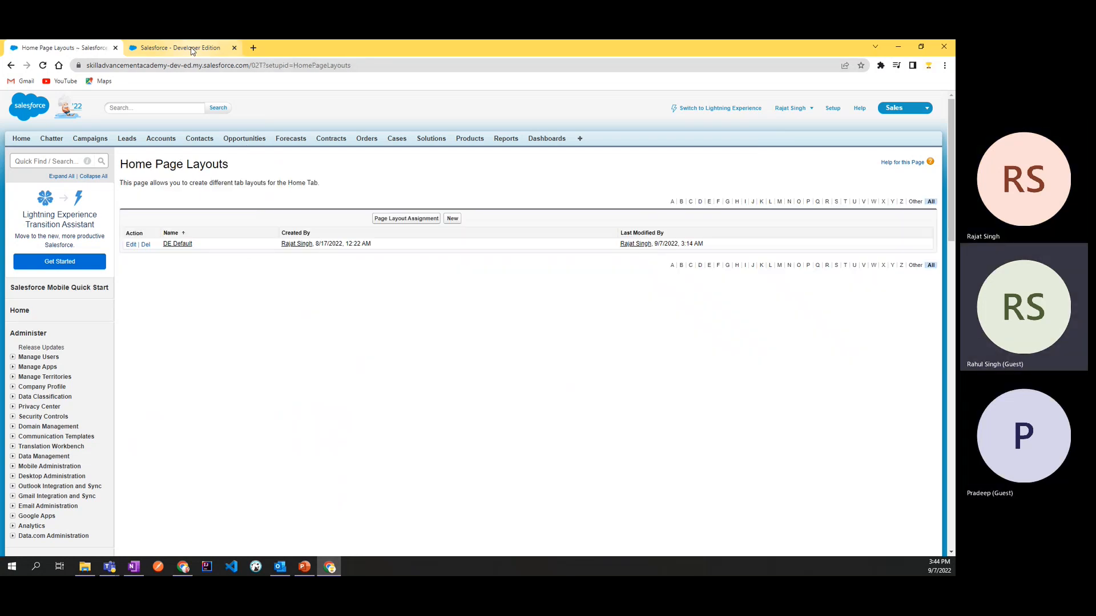
click(182, 48)
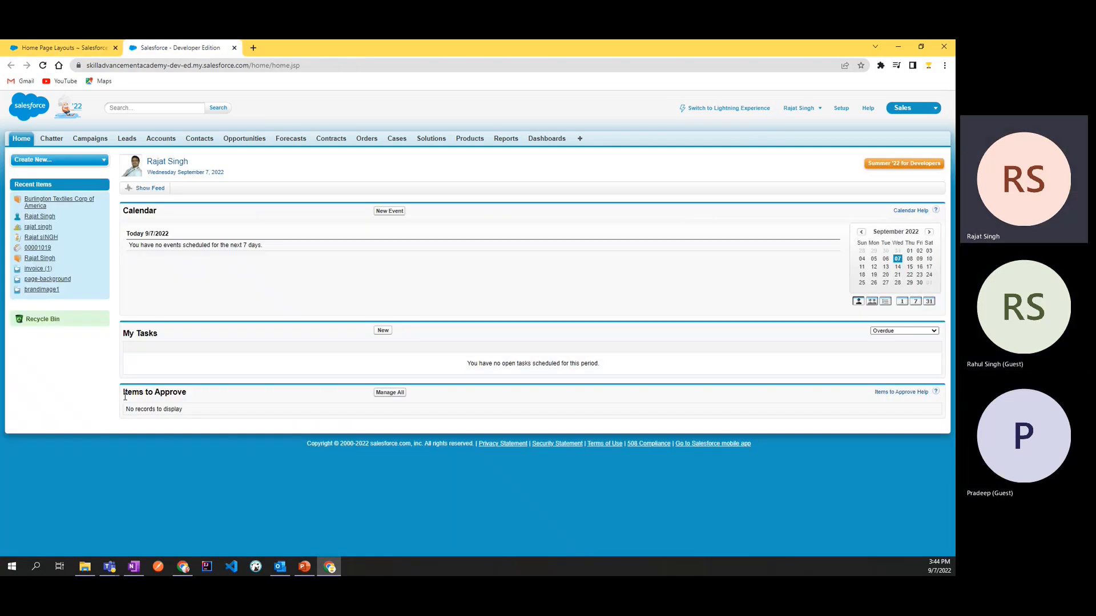
drag(125, 396, 185, 394)
click(188, 387)
click(43, 65)
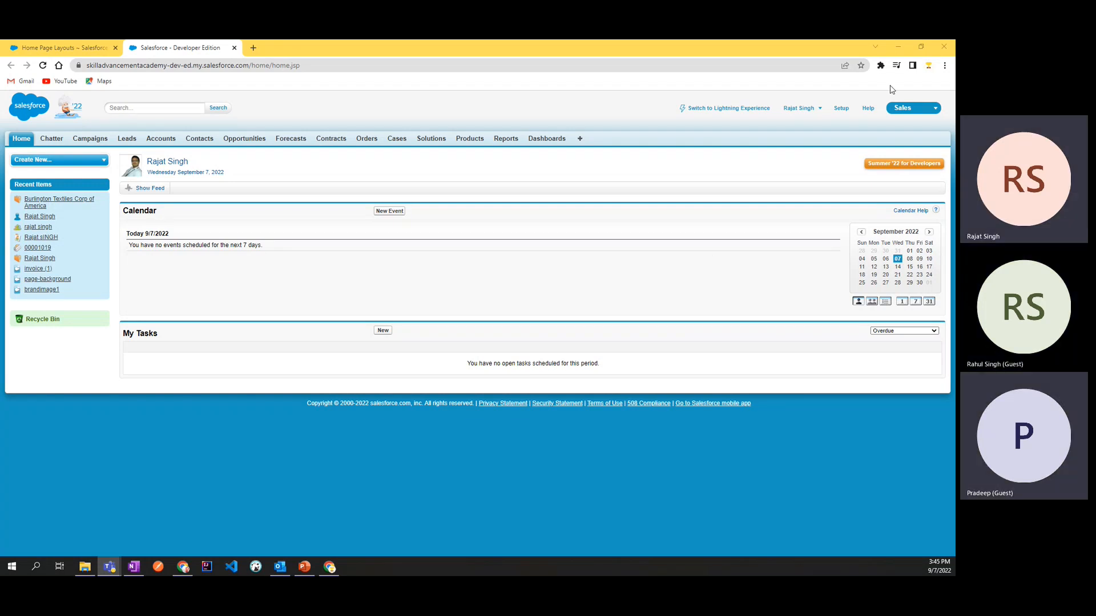
Step: Open the Home Page Layouts list under the Customize section of Setup and start editing the DE Default layout
click(842, 109)
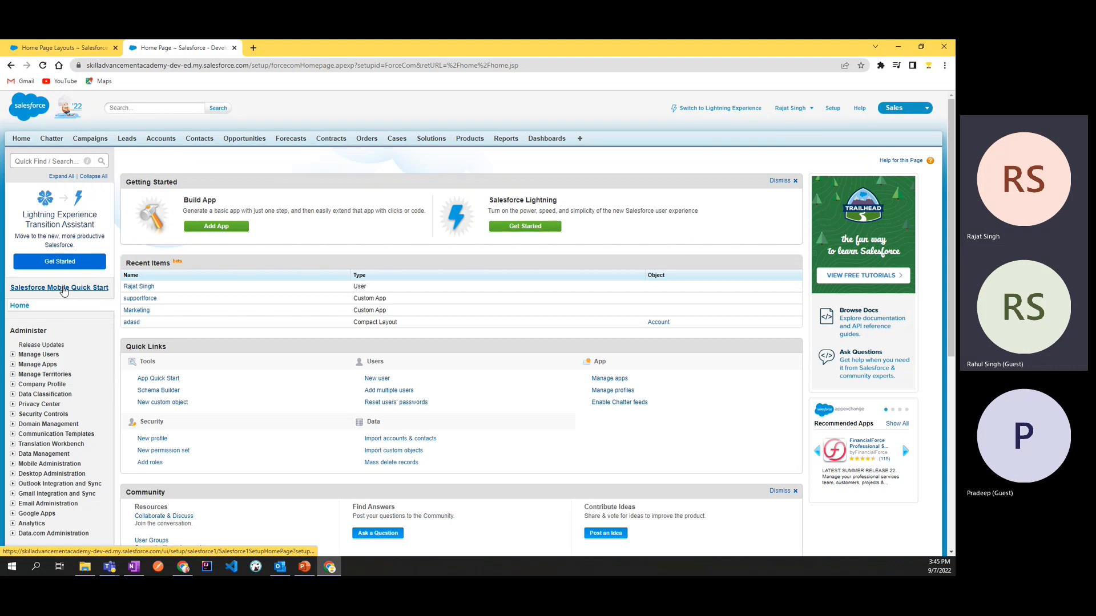
scroll(65, 309, down, 3)
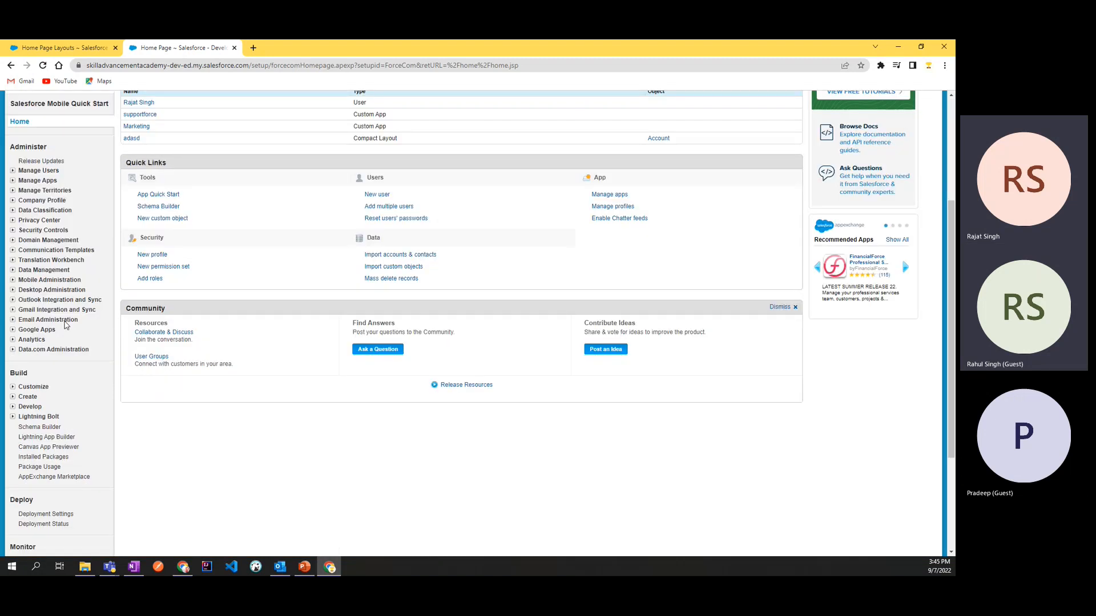
scroll(65, 325, down, 2)
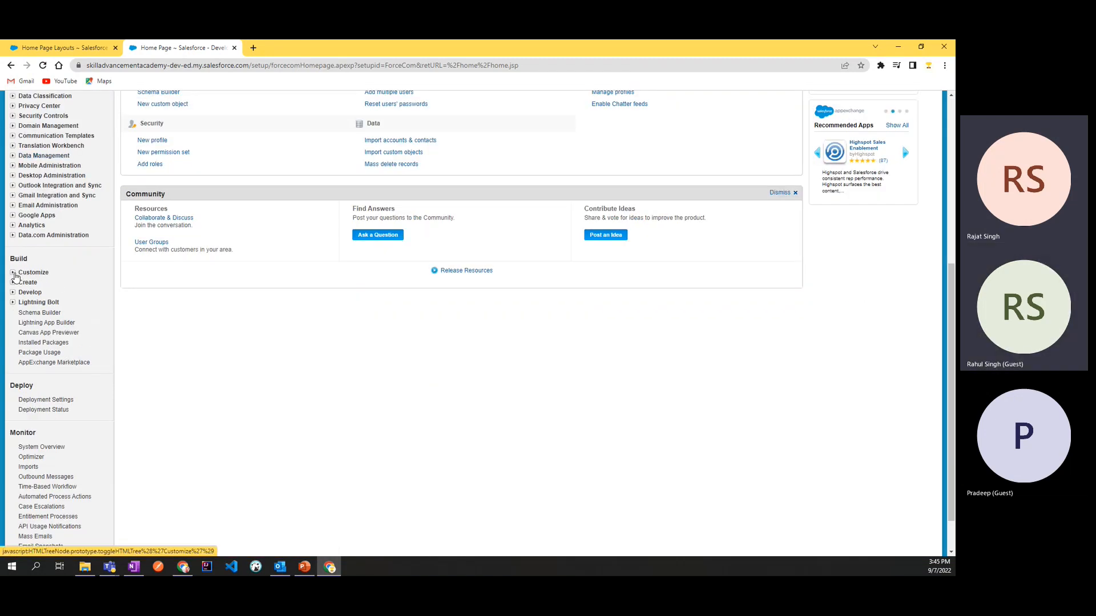
click(12, 273)
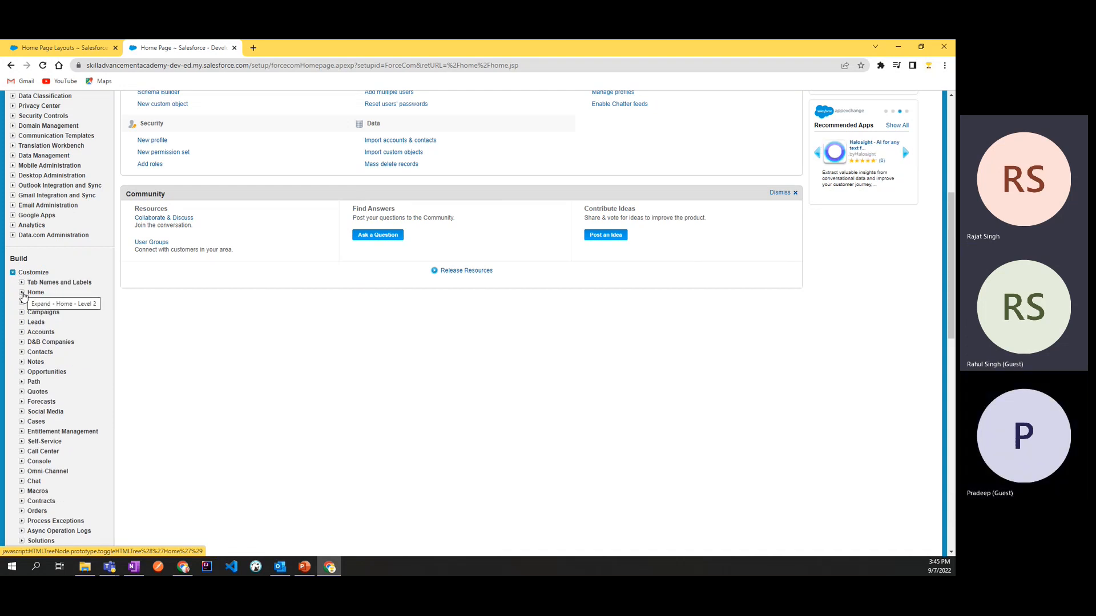
click(22, 293)
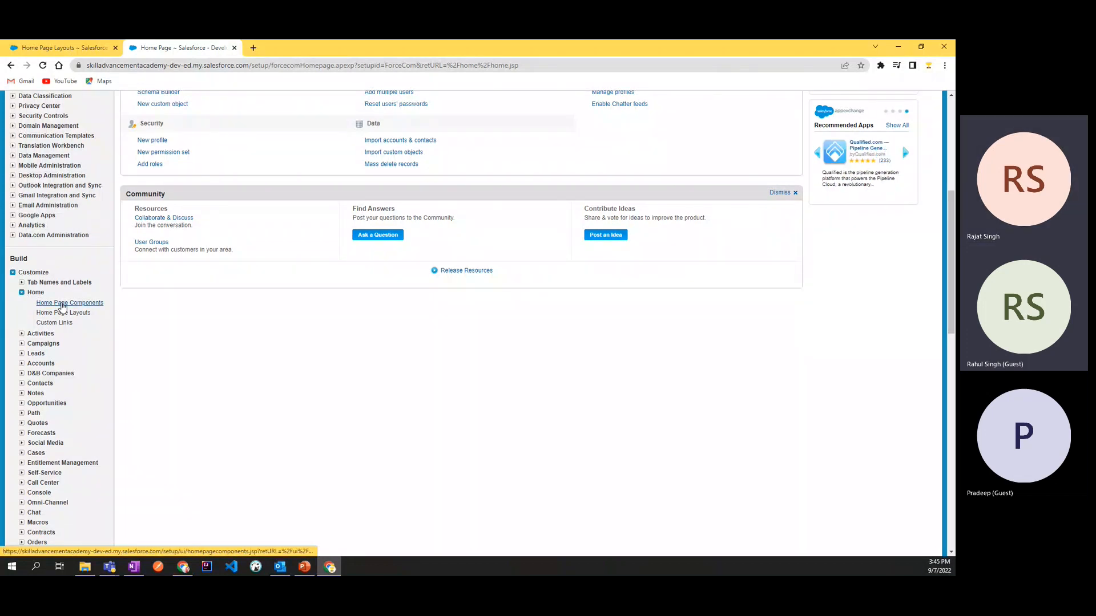
click(63, 315)
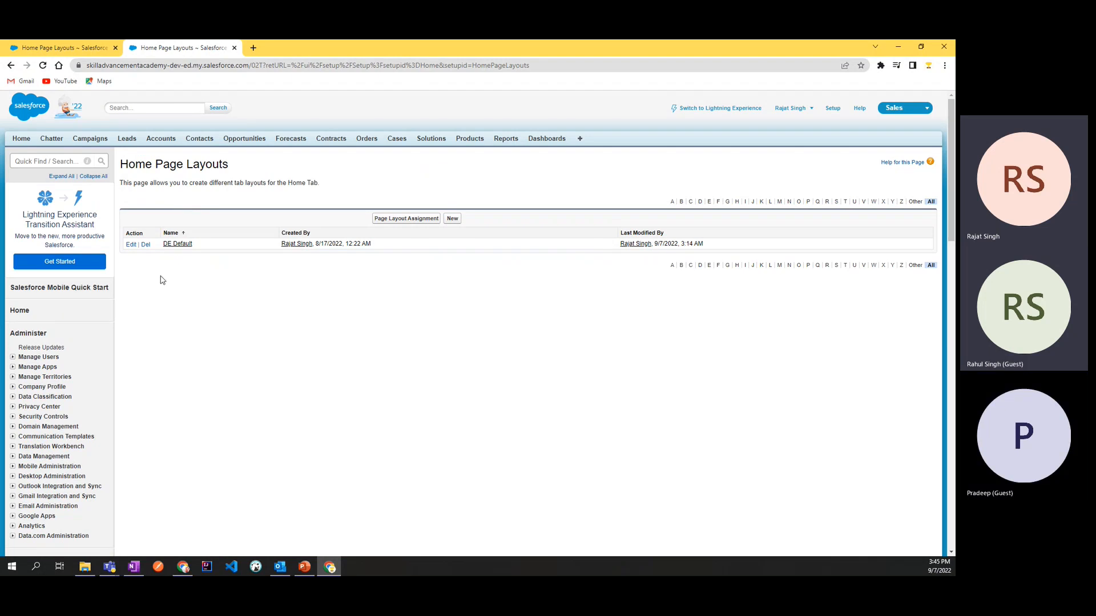
click(132, 245)
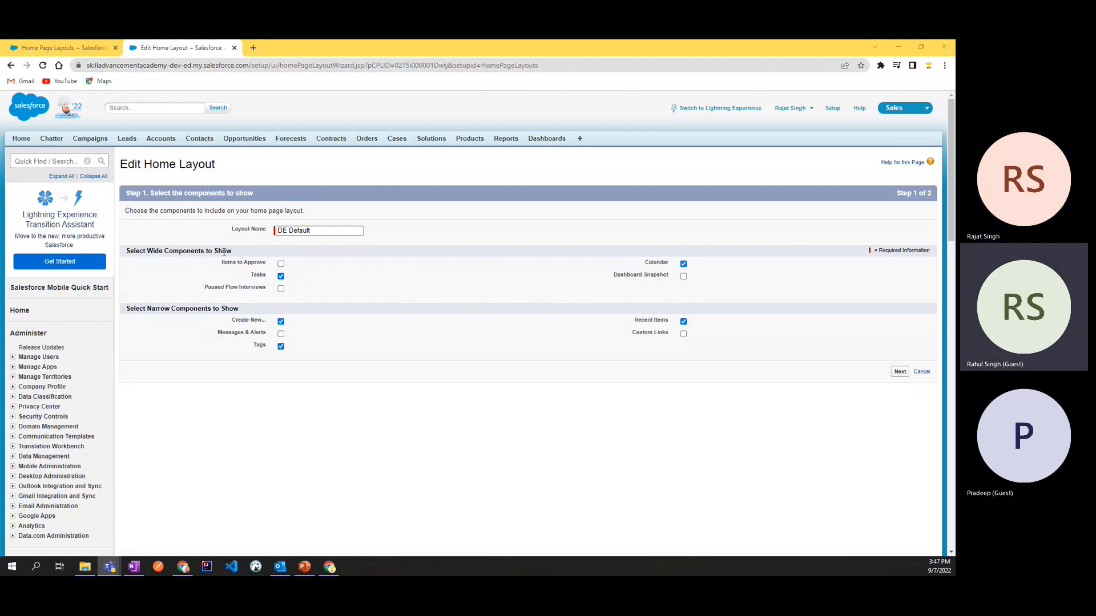
Step: Review the wide and narrow component sections, open the home page in a separate tab for comparison, and return to the layout editor
drag(240, 260, 126, 257)
drag(242, 314, 126, 314)
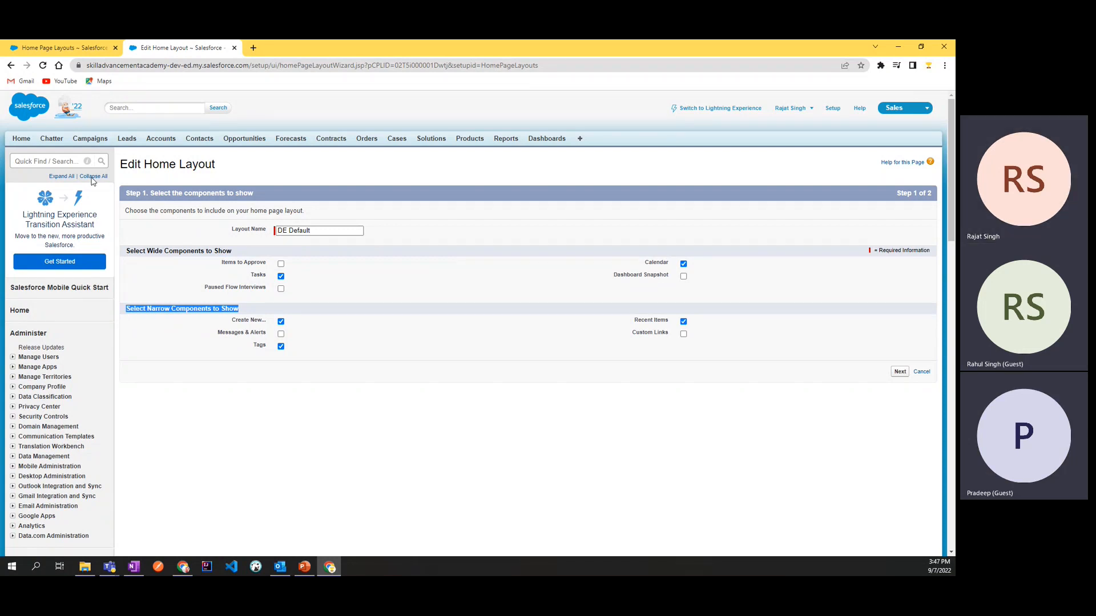
click(66, 47)
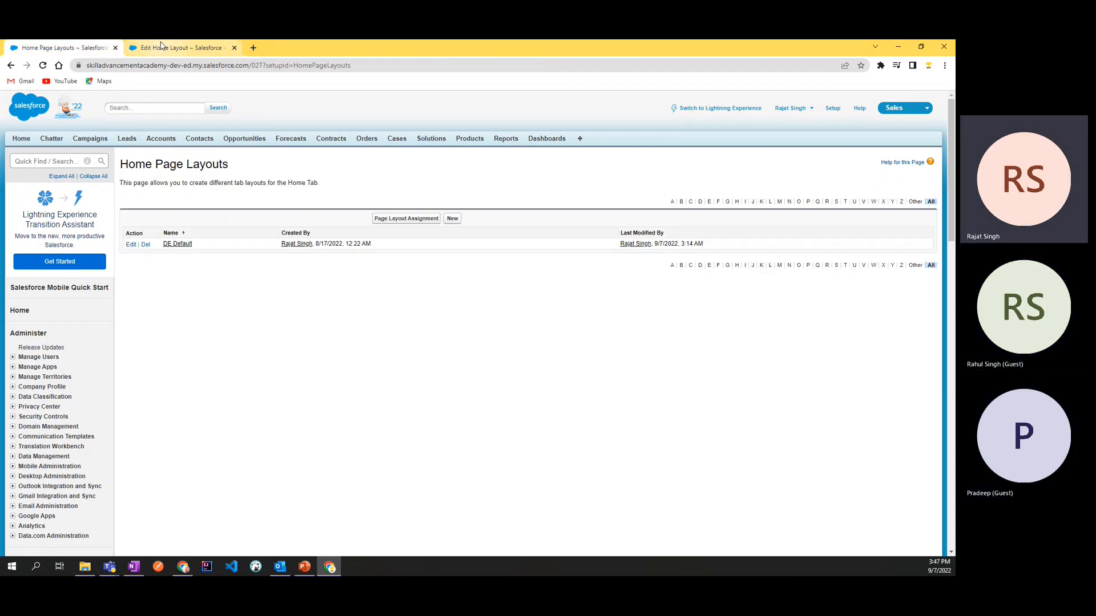
right_click(24, 145)
click(57, 153)
click(295, 49)
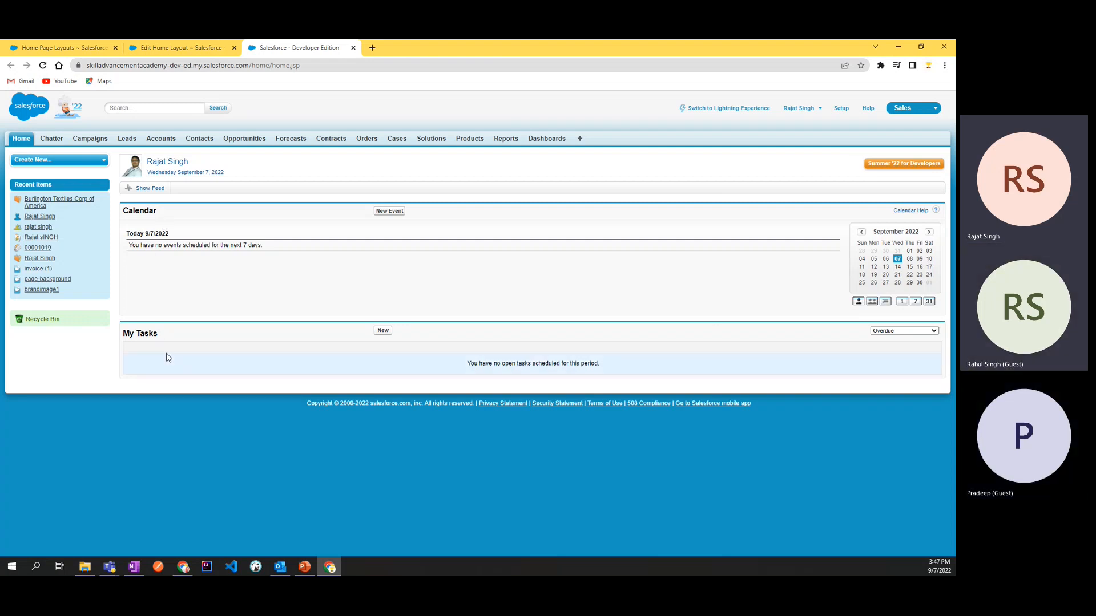
click(209, 48)
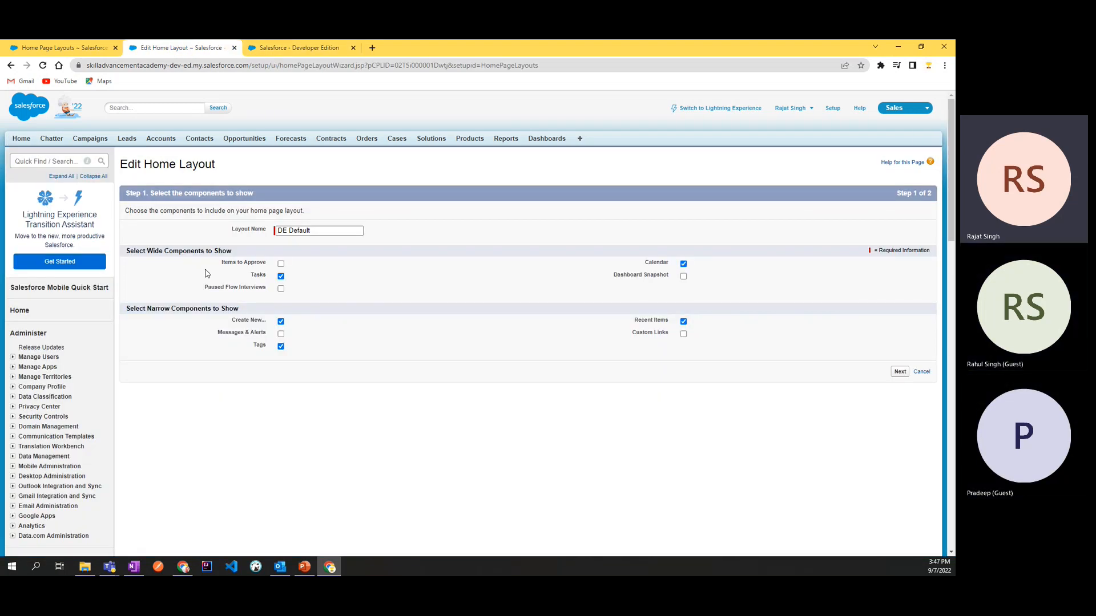
Step: Include the Items to Approve wide component in the layout and move it to the top of the wide column order
click(281, 264)
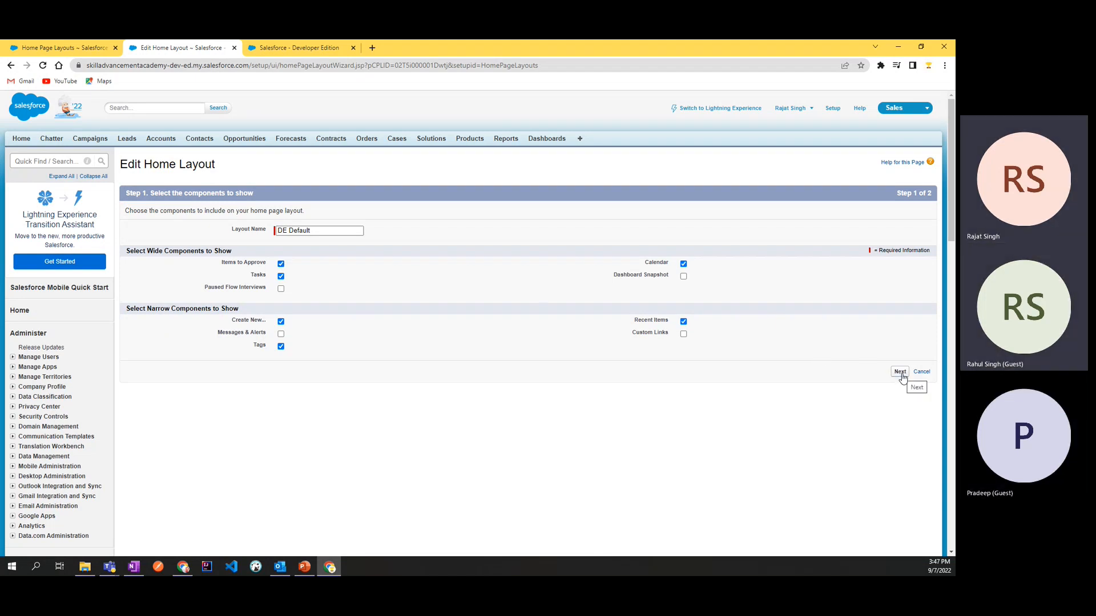
click(900, 373)
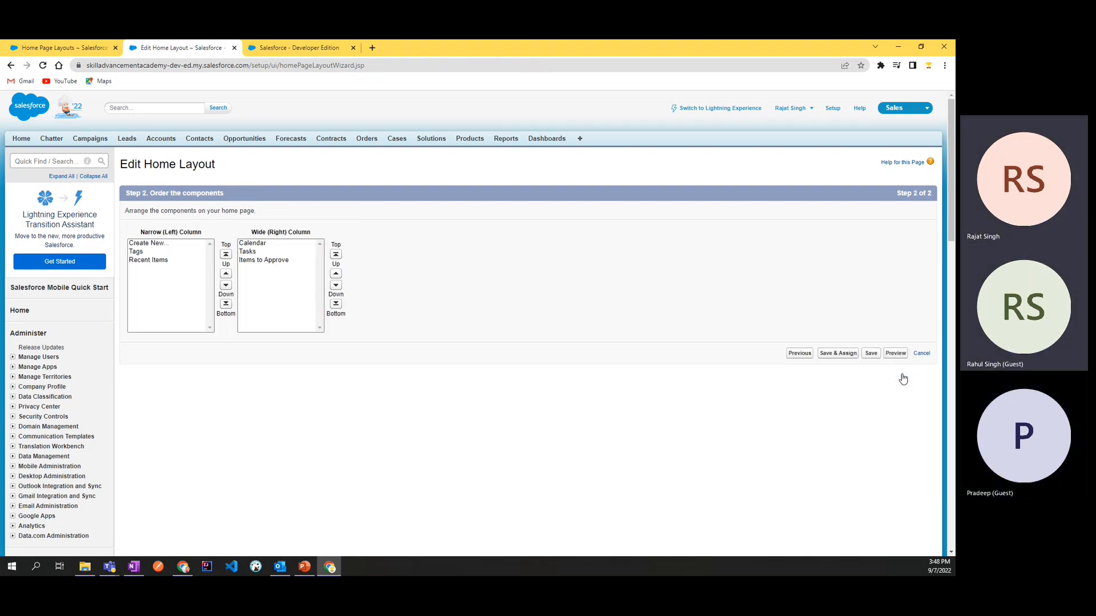
click(254, 260)
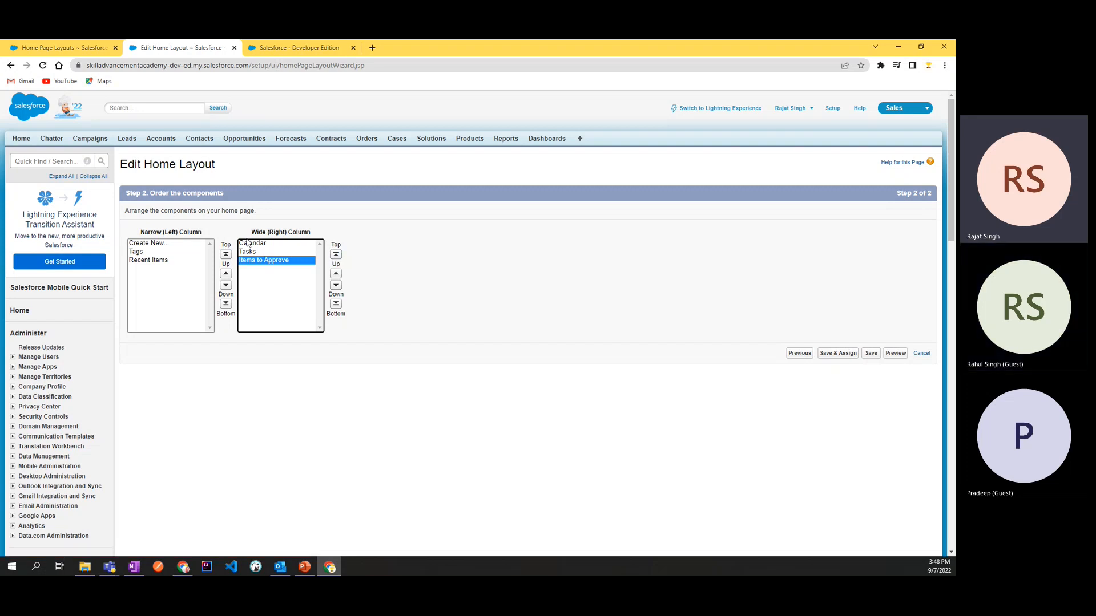
click(336, 254)
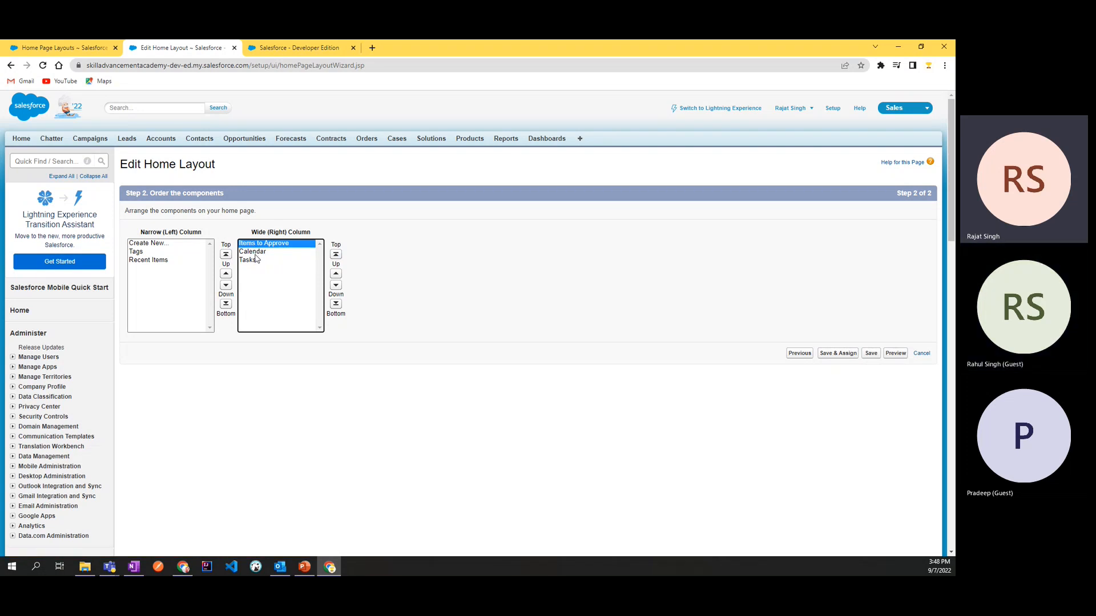
Step: Try moving Items to Approve down to the end of the wide column and back up to the top
click(336, 286)
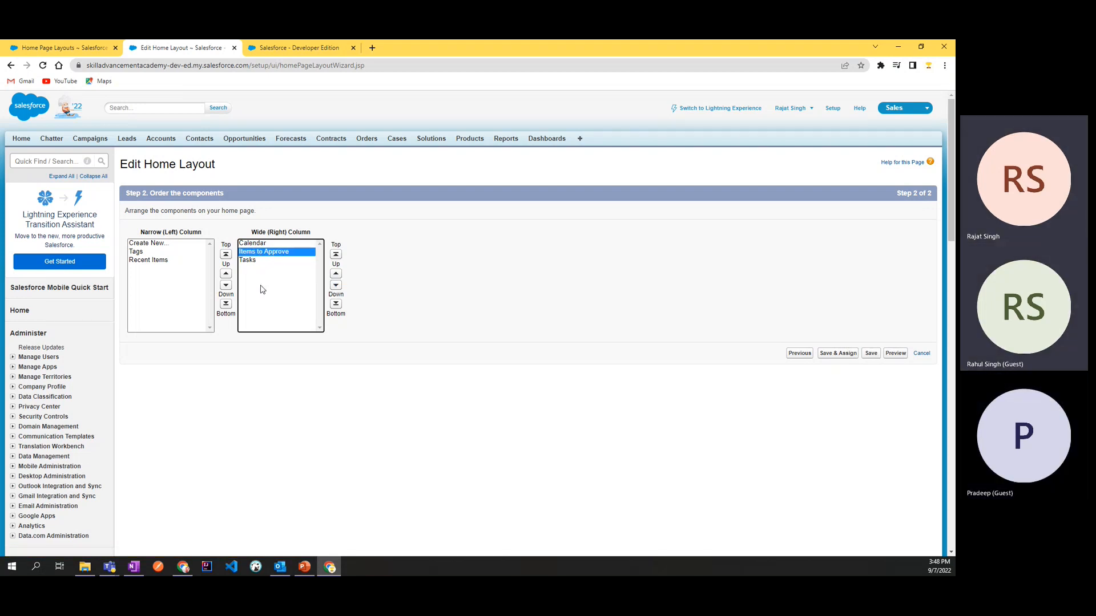
click(335, 286)
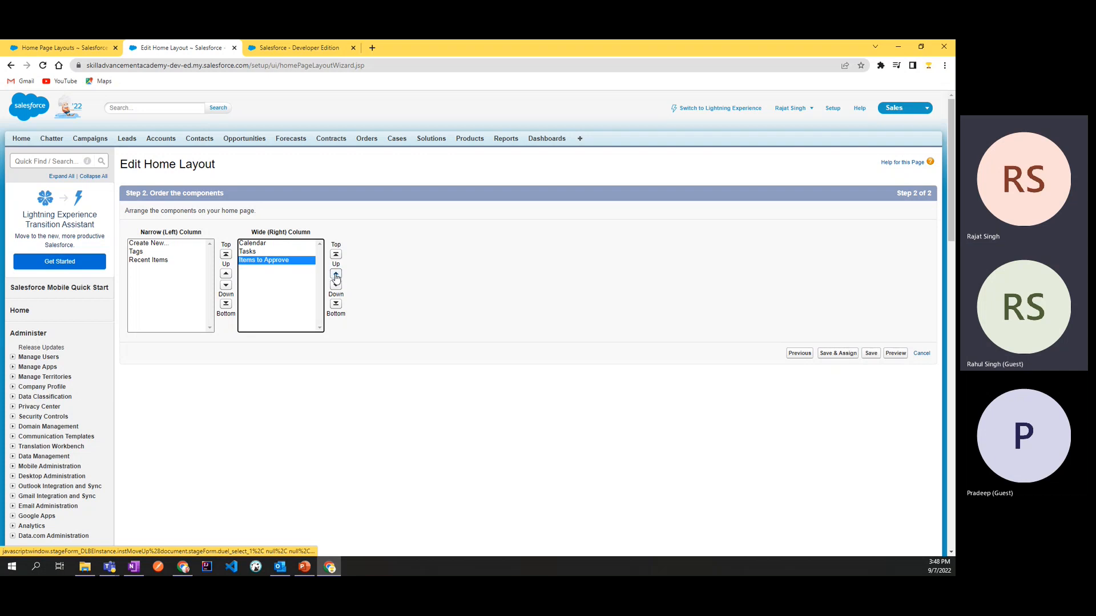
click(335, 275)
click(336, 255)
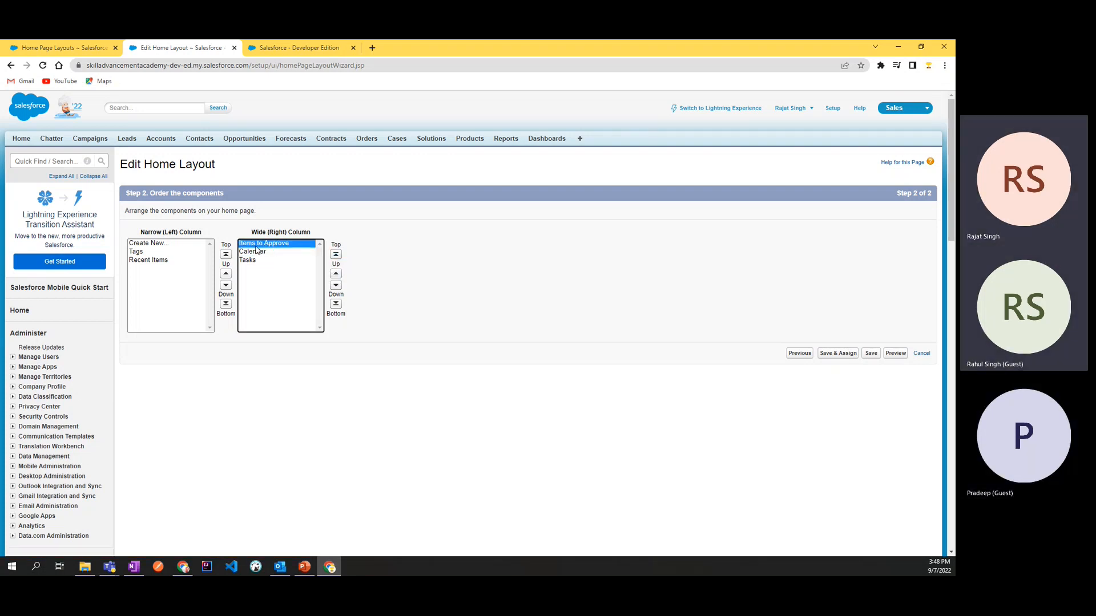
Step: Save the DE Default layout and reload the home page to check the position of the Items to Approve section
click(870, 354)
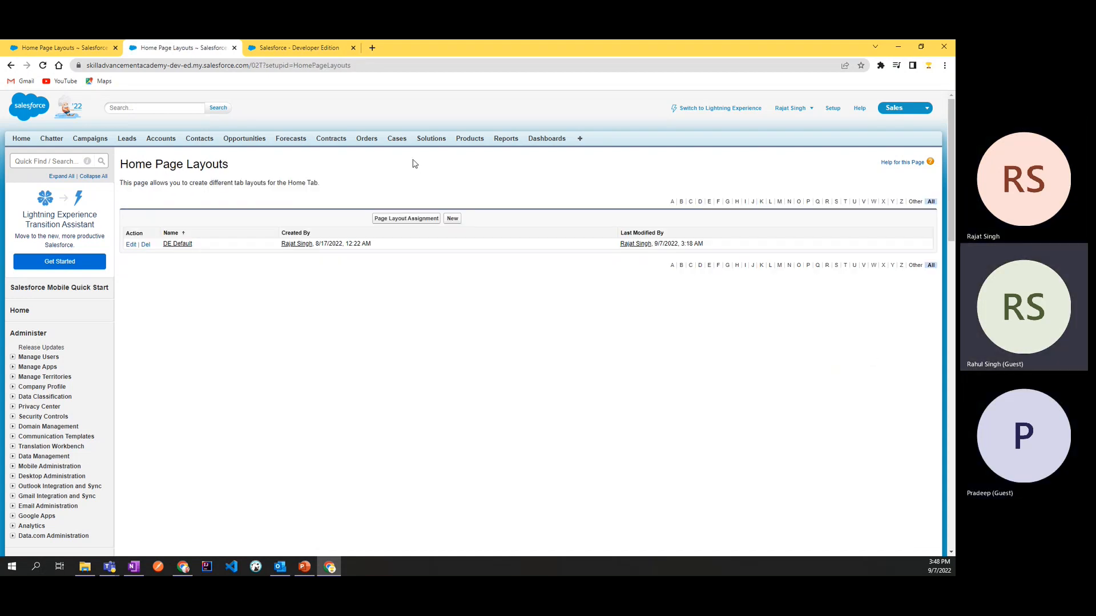
click(314, 48)
click(41, 66)
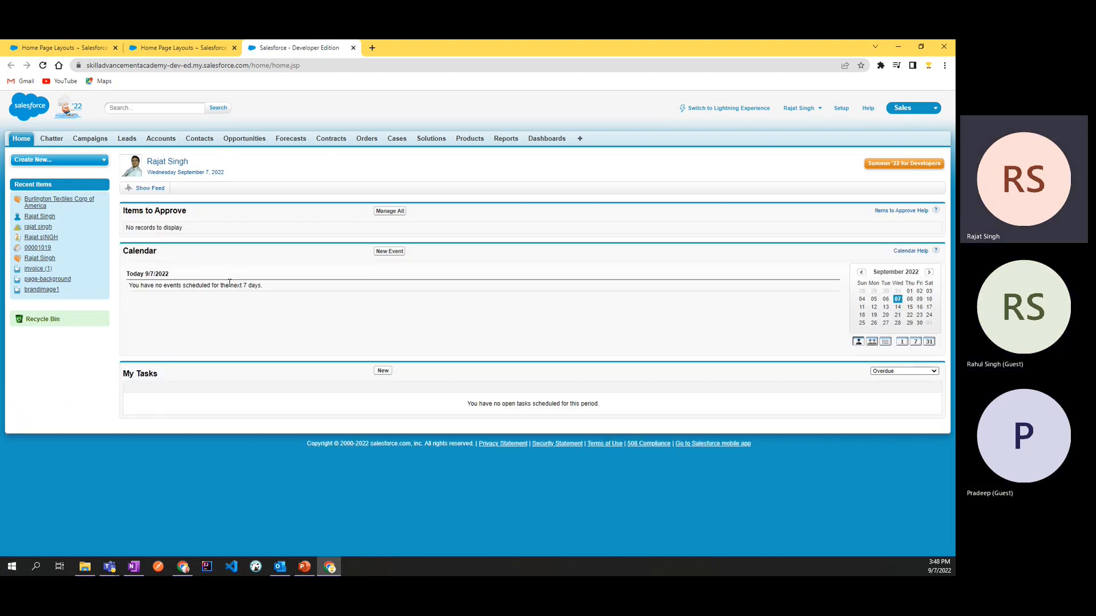
drag(123, 210, 204, 216)
click(203, 217)
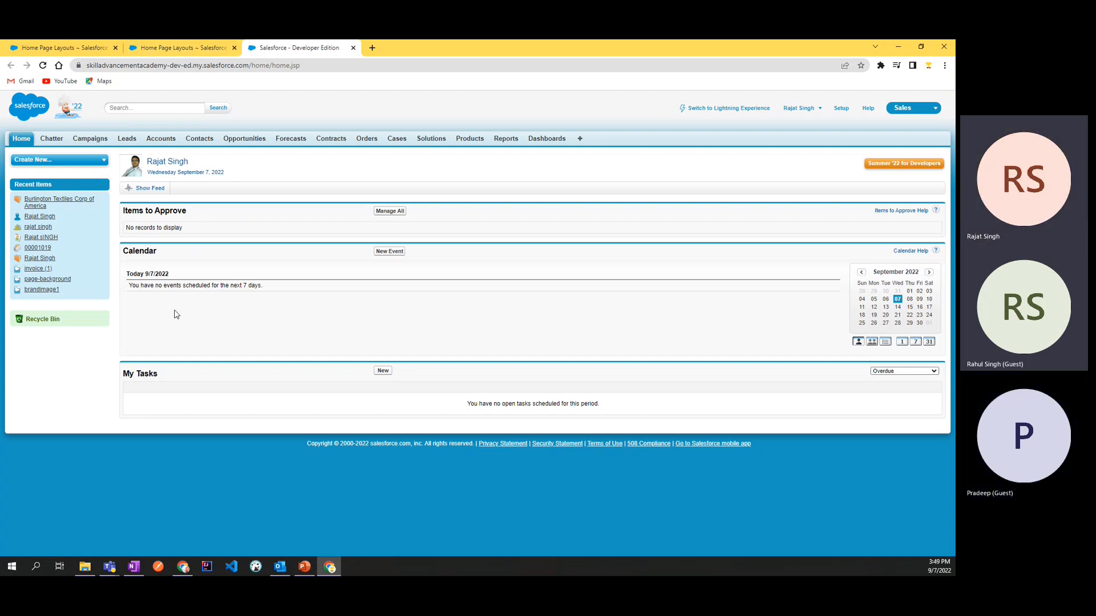
Step: Return to the Home Page Layouts list in Setup and start creating a new home page layout
click(191, 50)
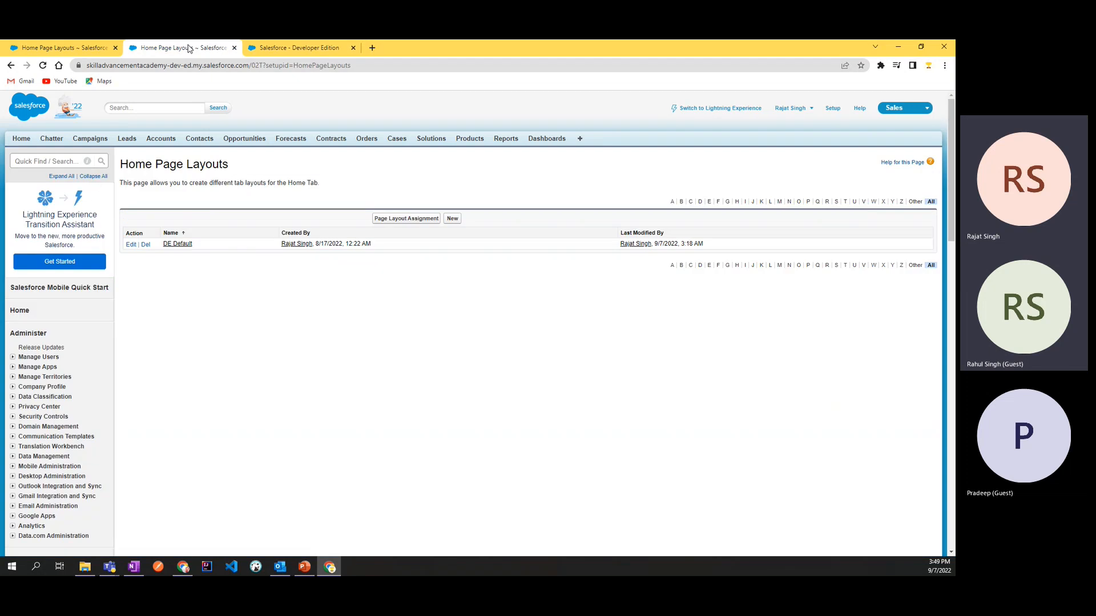
scroll(73, 428, down, 5)
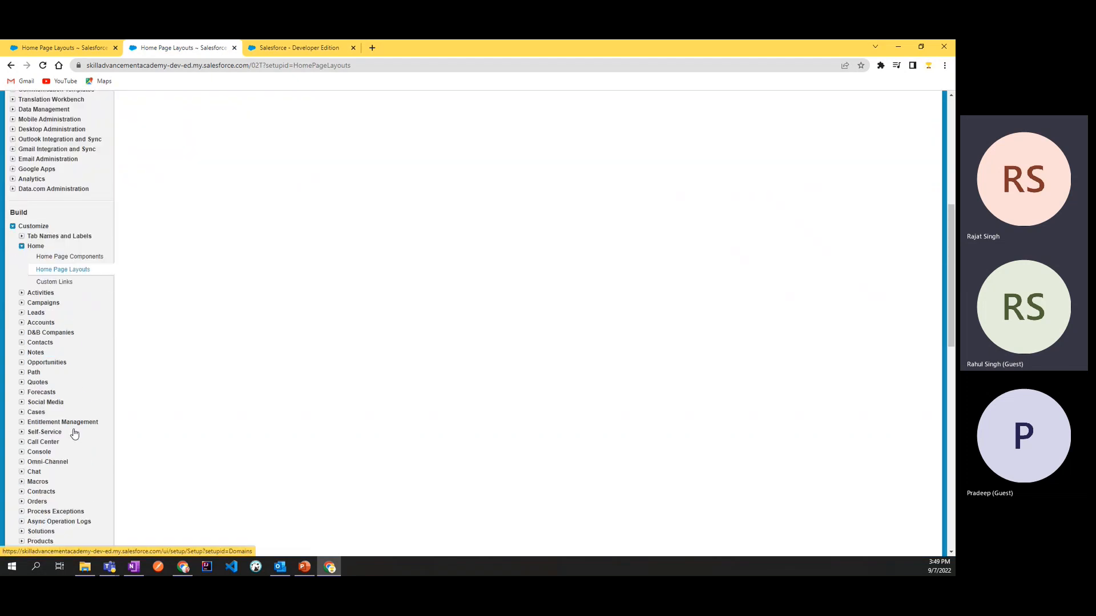
click(68, 269)
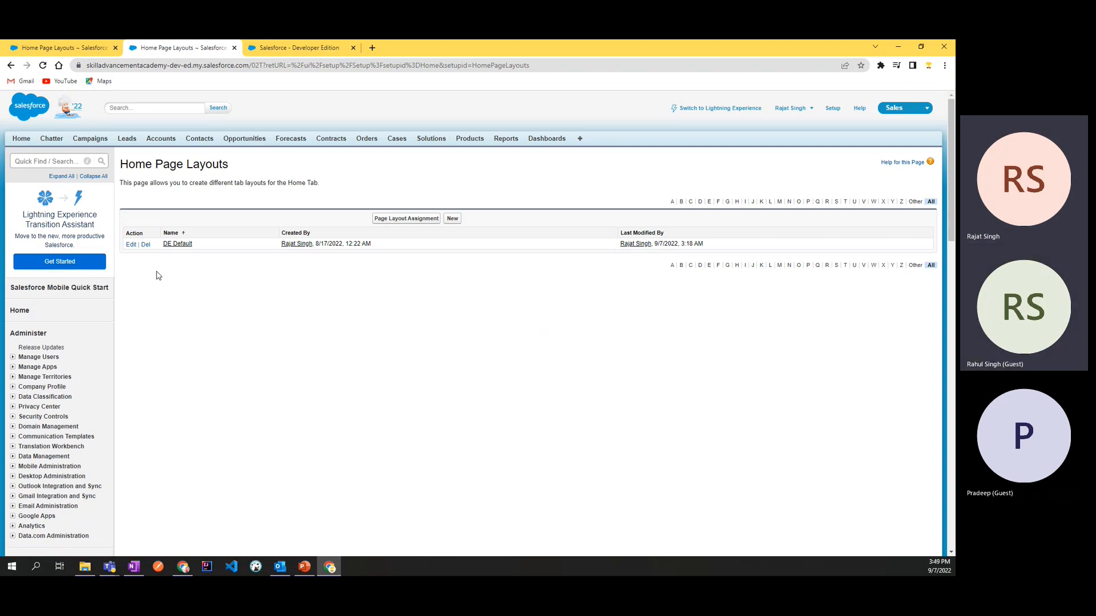
scroll(63, 489, down, 4)
scroll(360, 416, up, 3)
scroll(360, 418, up, 2)
click(452, 220)
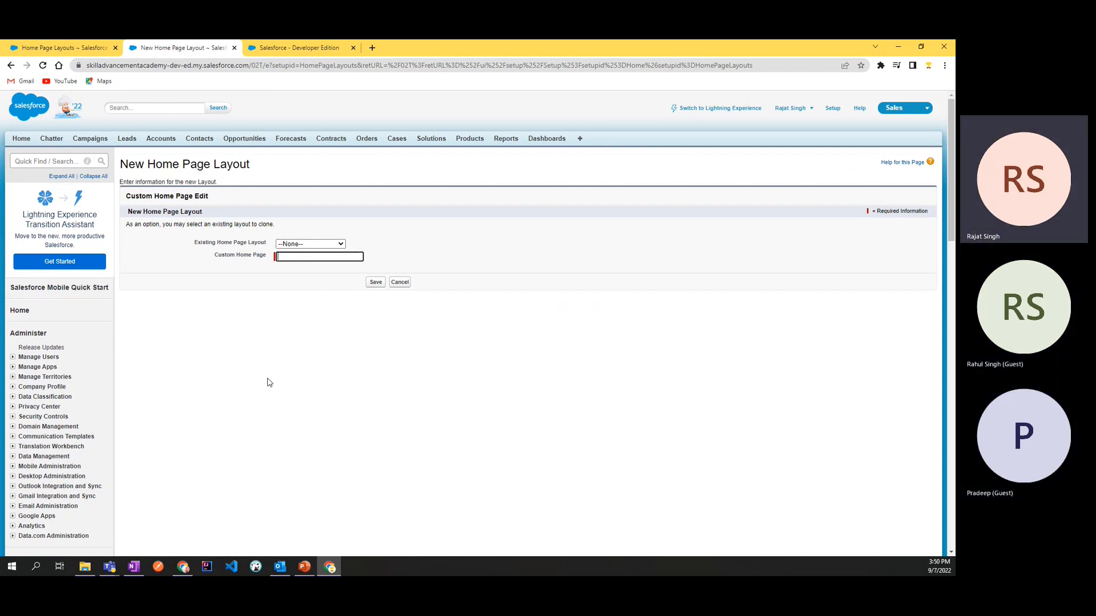
scroll(114, 433, down, 4)
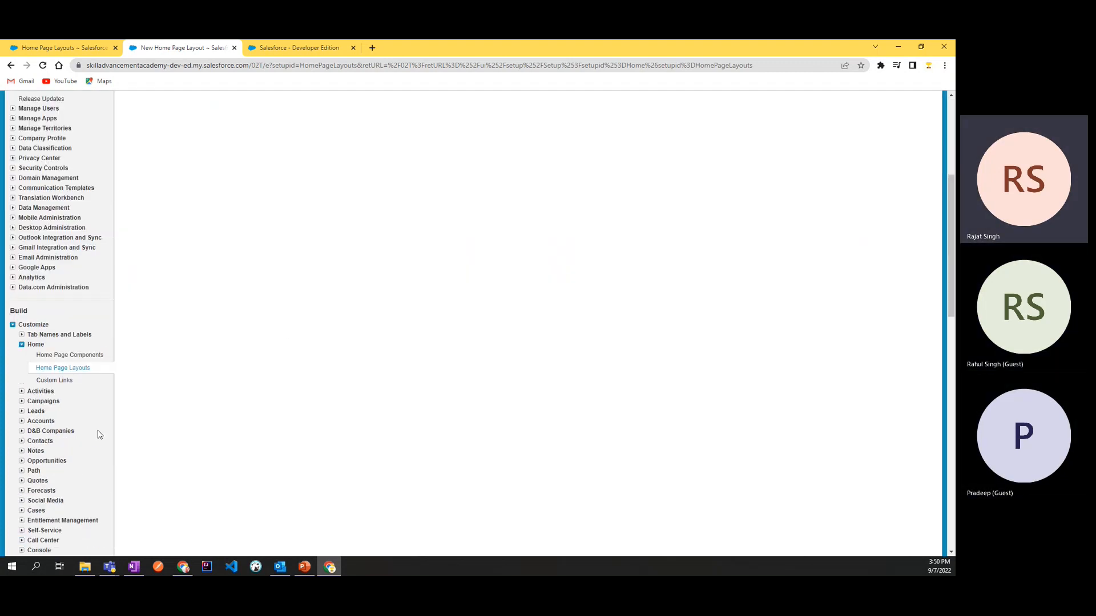
click(67, 370)
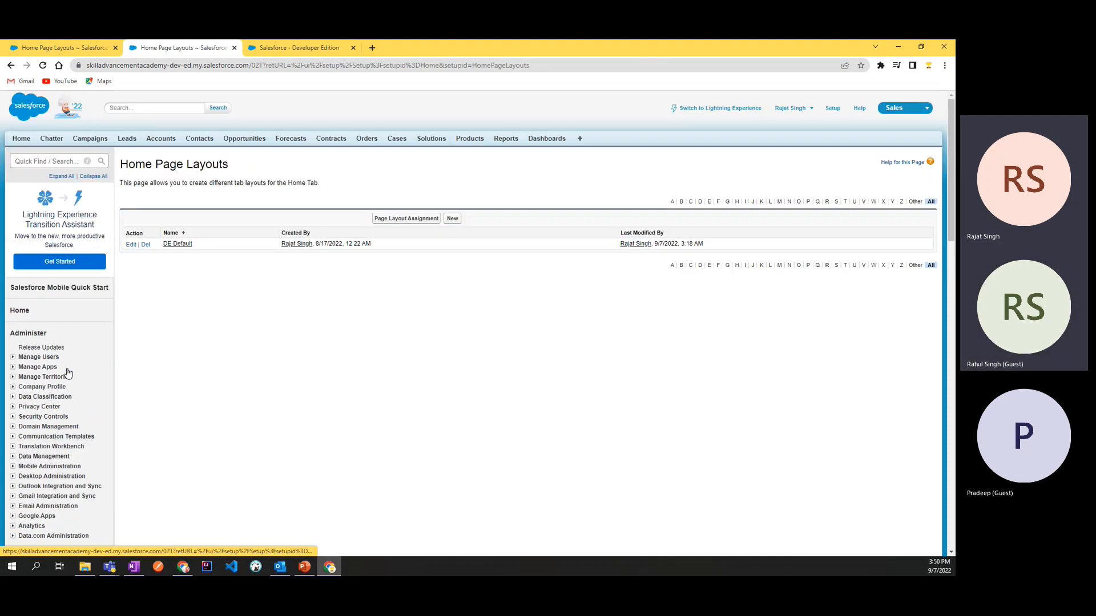
click(452, 218)
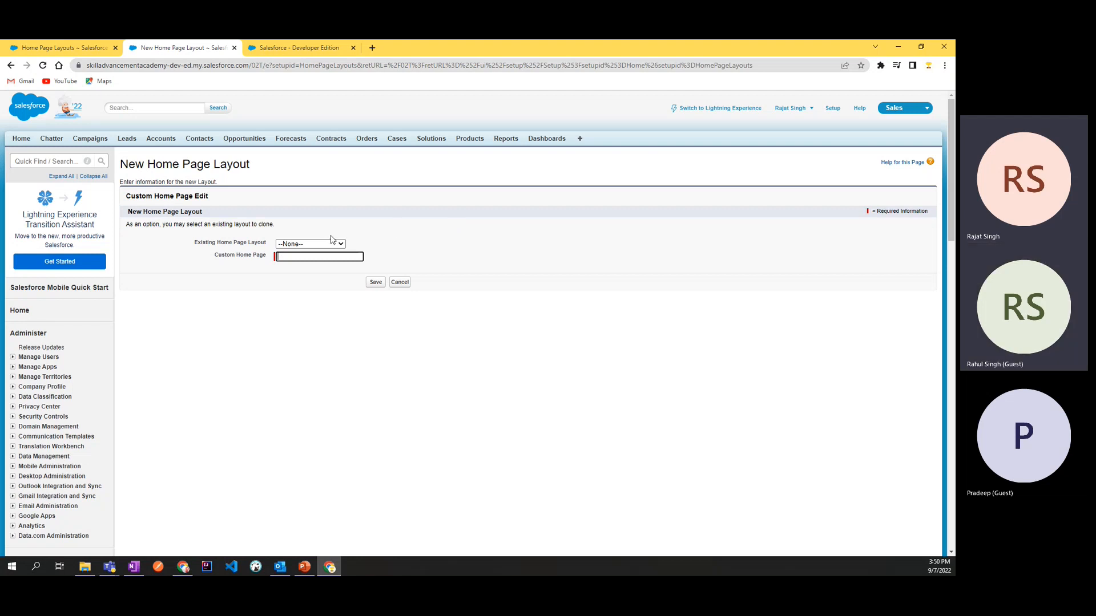
Step: Examine the existing home page layouts offered for cloning without choosing one
scroll(97, 484, down, 4)
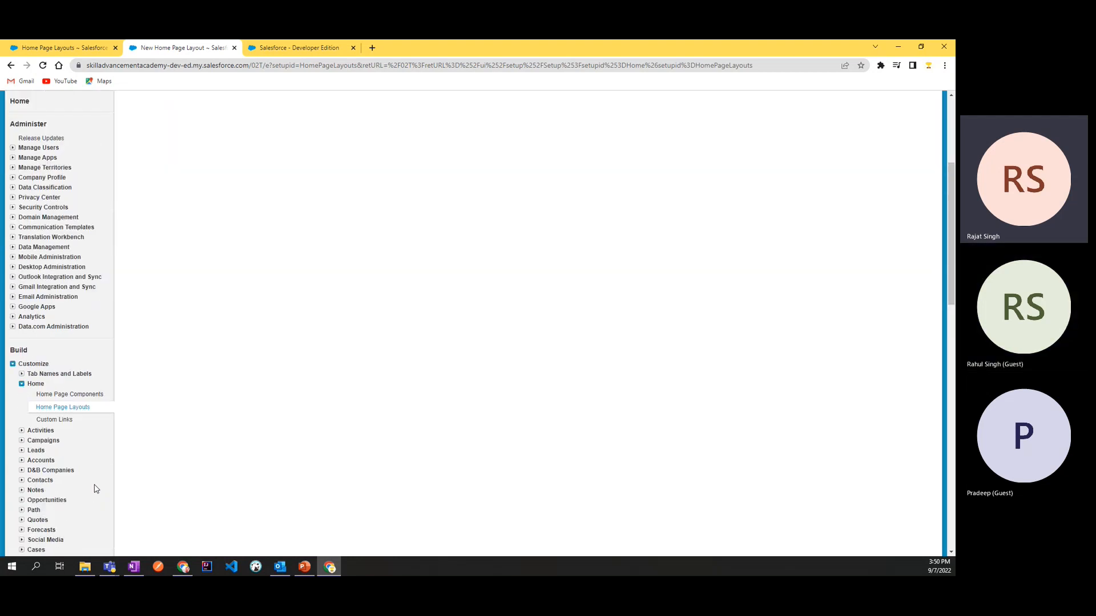
scroll(96, 488, up, 4)
click(294, 195)
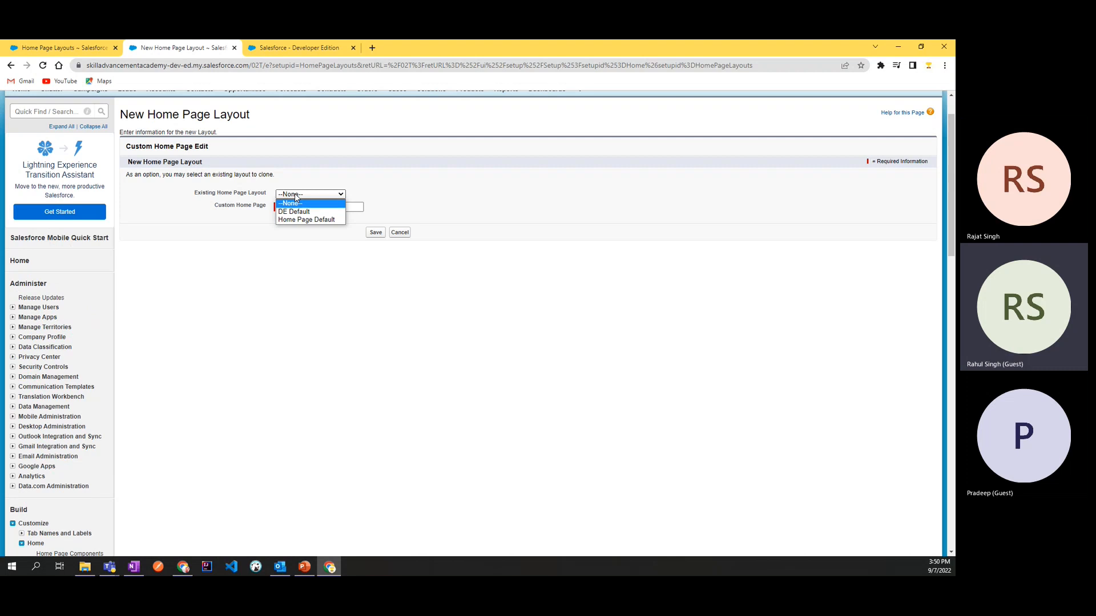
click(294, 193)
click(294, 194)
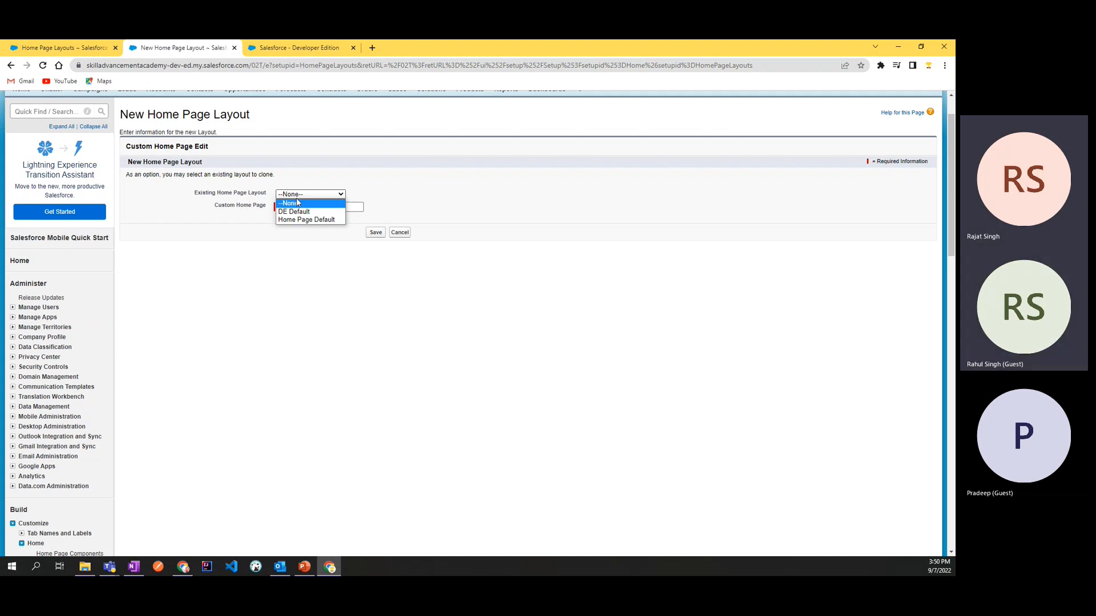
click(293, 207)
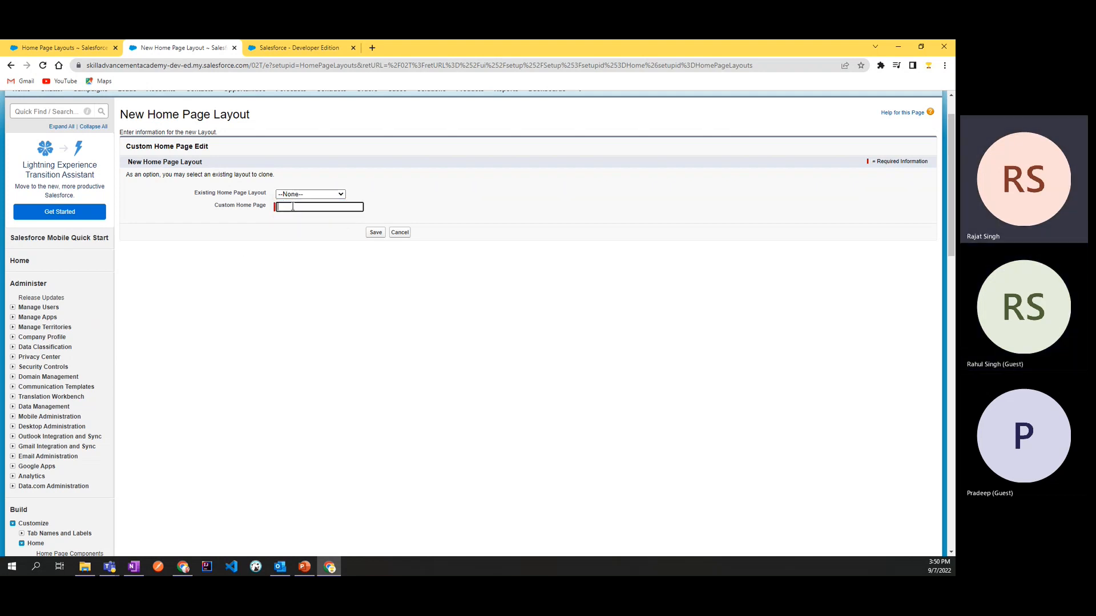
scroll(293, 206, down, 2)
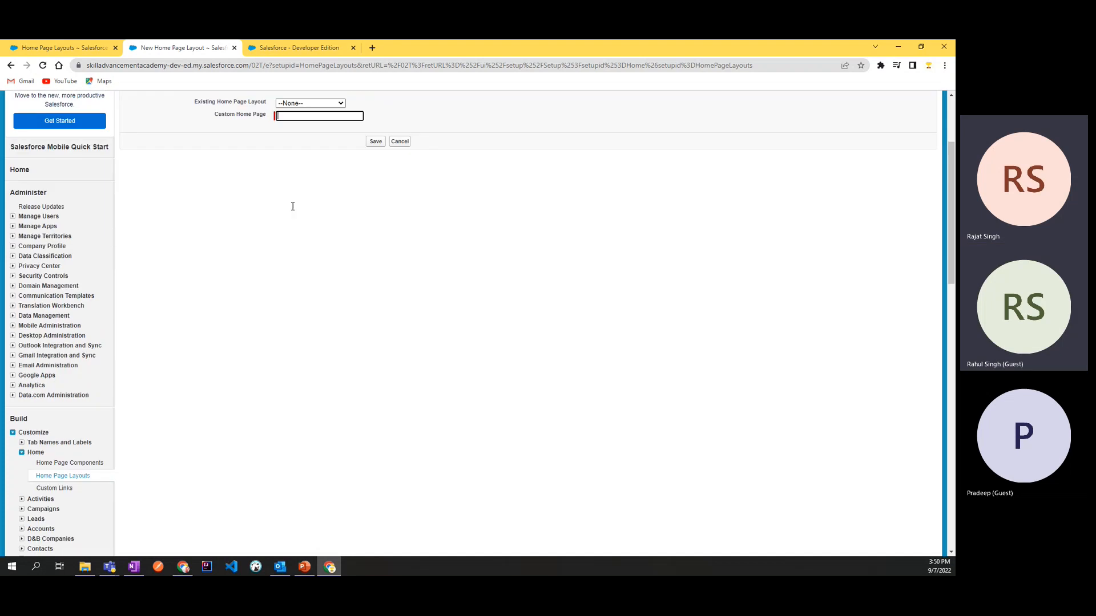
scroll(293, 210, up, 1)
Step: Keep the existing layout choice at None and name the custom home page "welcome Home"
click(305, 146)
click(296, 158)
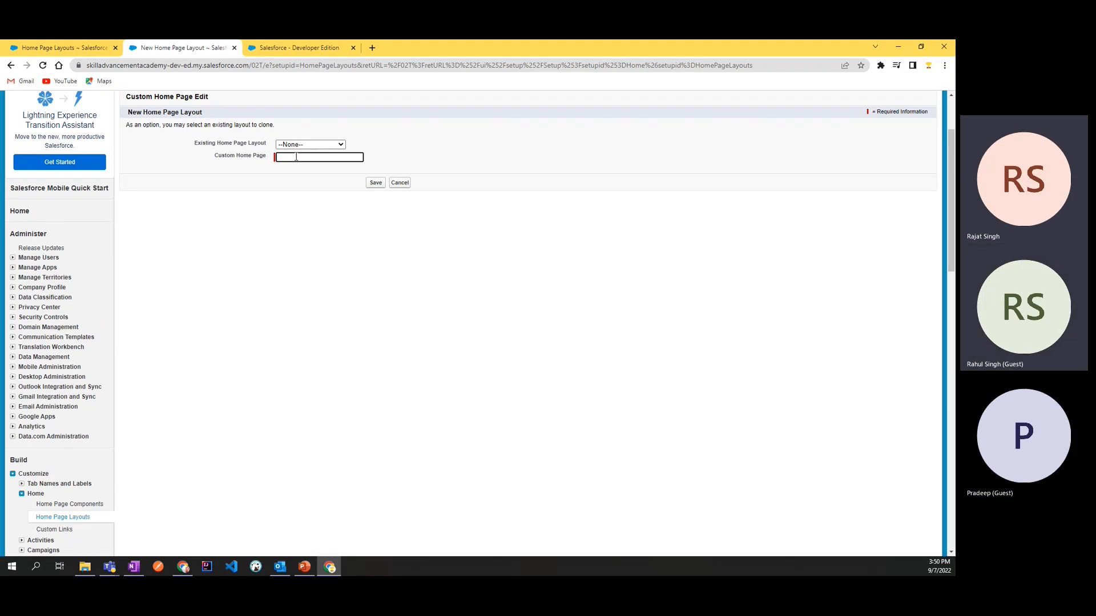
text(welcome Home)
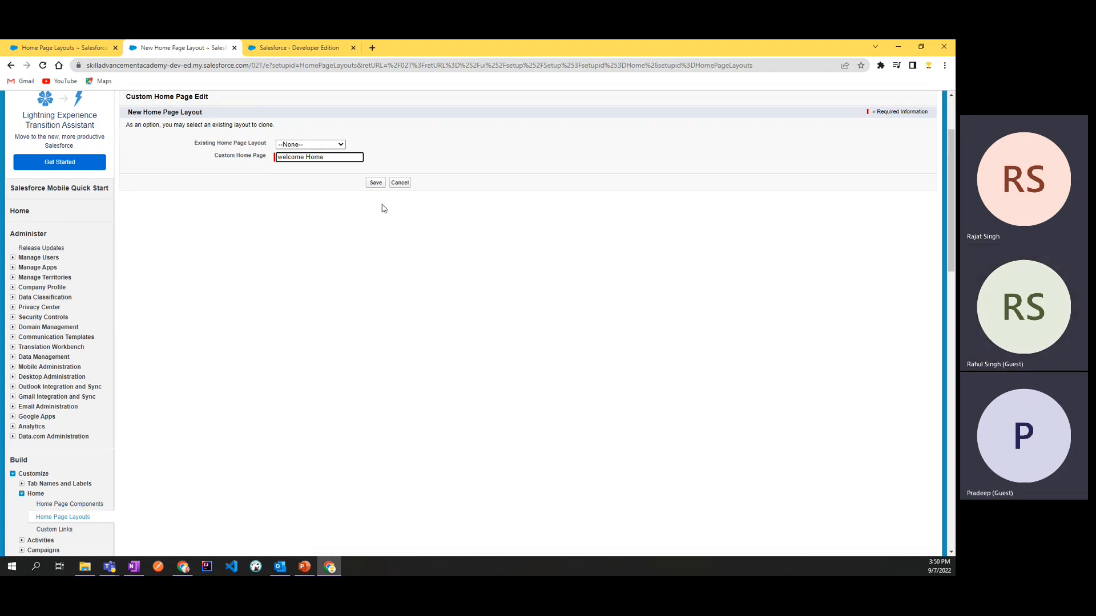
Step: Discard the new home page layout and open the Home Page Components page in Setup
click(408, 184)
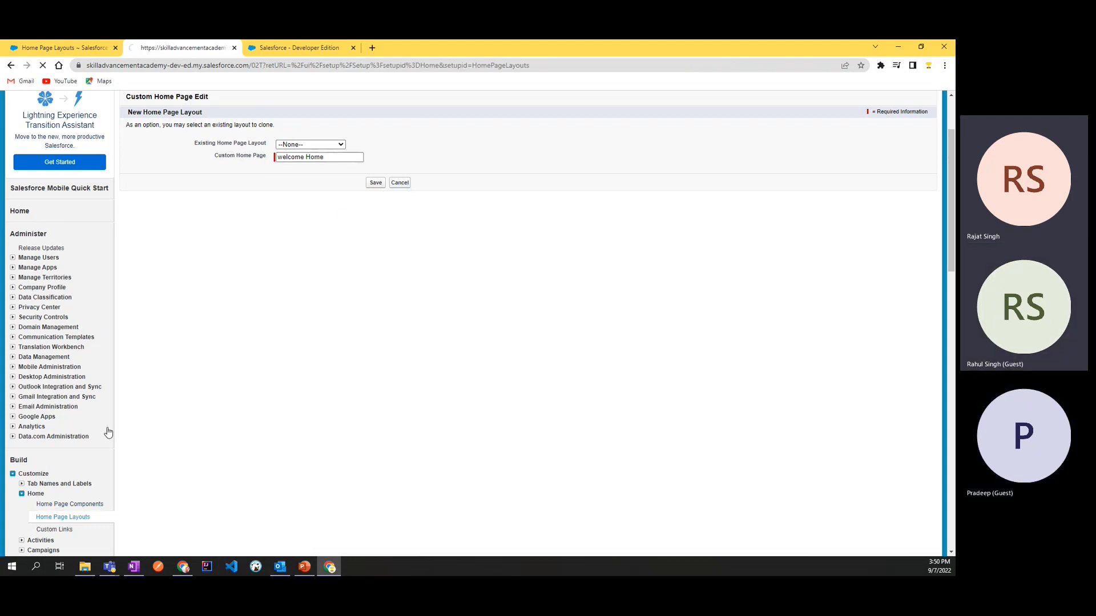
scroll(54, 417, down, 5)
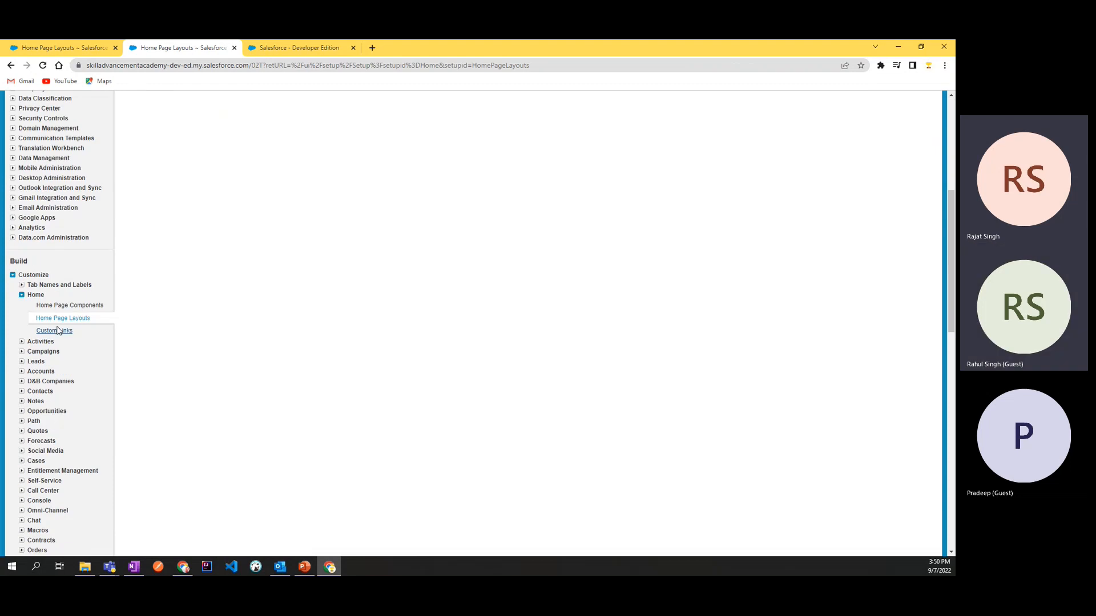
click(66, 307)
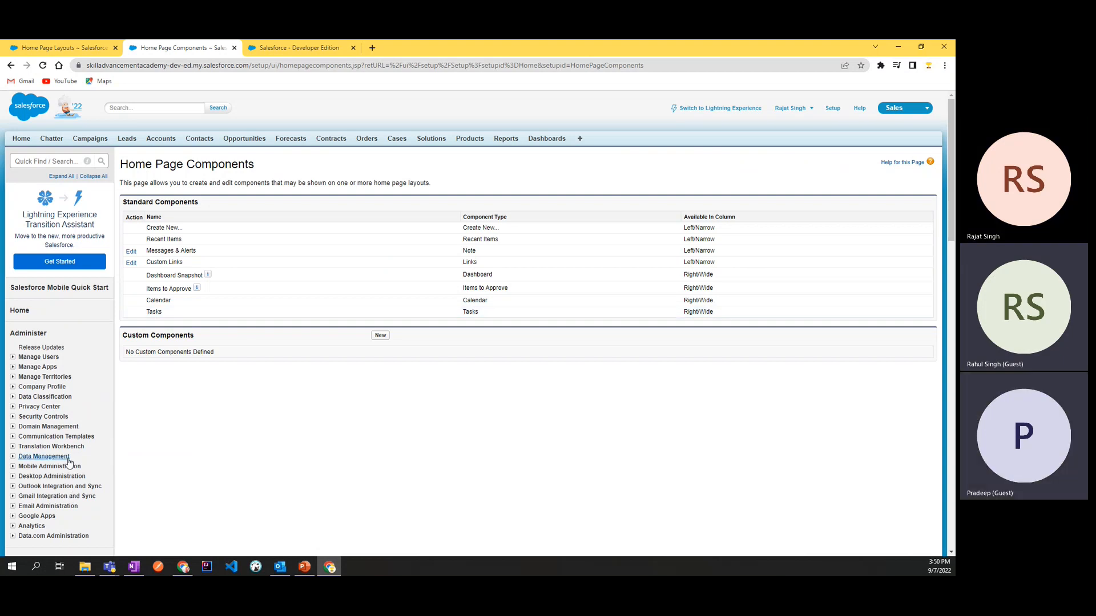
scroll(68, 460, down, 3)
scroll(68, 461, up, 2)
scroll(69, 461, up, 1)
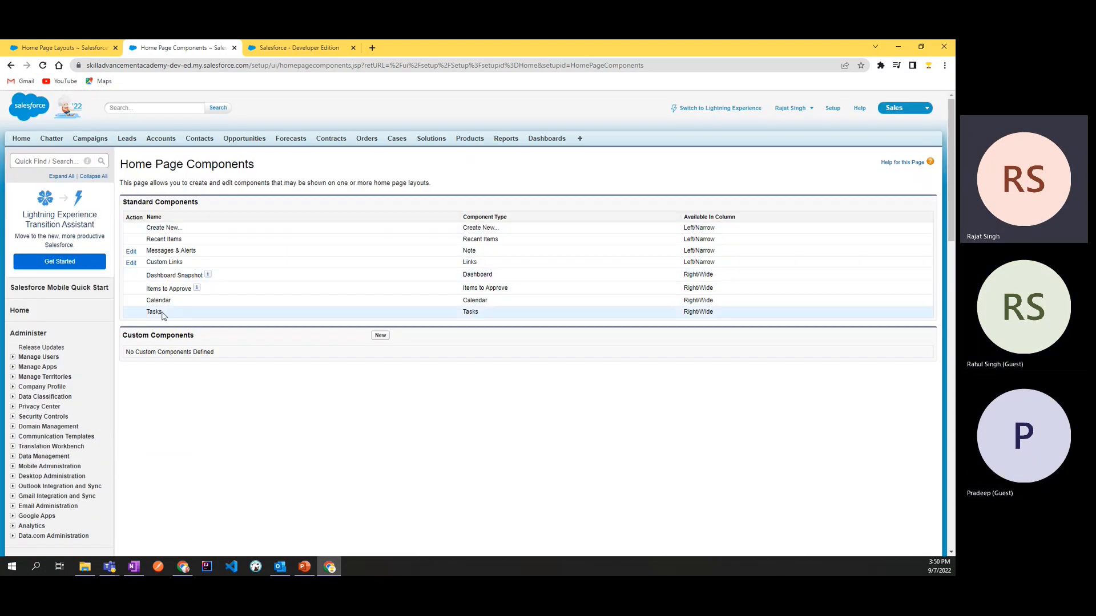
Step: Compare the sections on the Home page, such as Items to Approve, with the standard home page components list
click(63, 48)
key(ctrl+3)
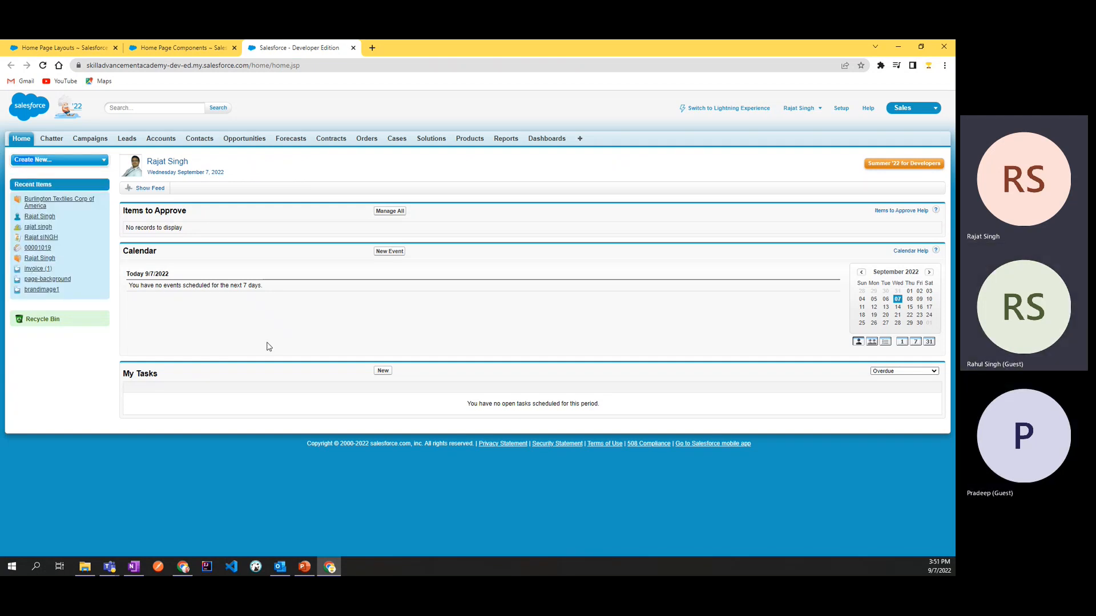
drag(190, 213, 124, 216)
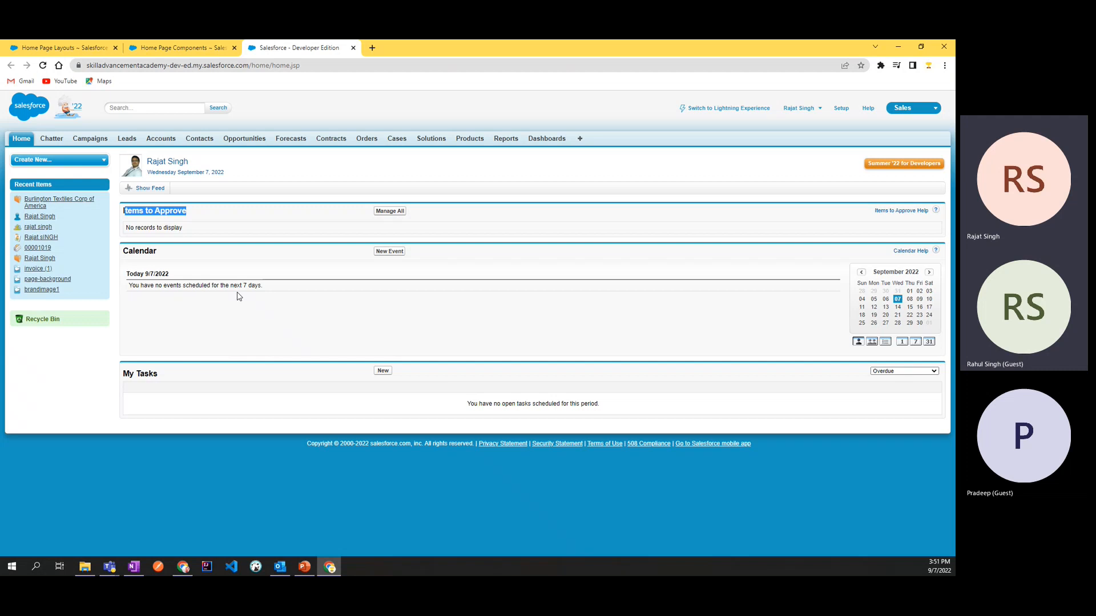
click(170, 48)
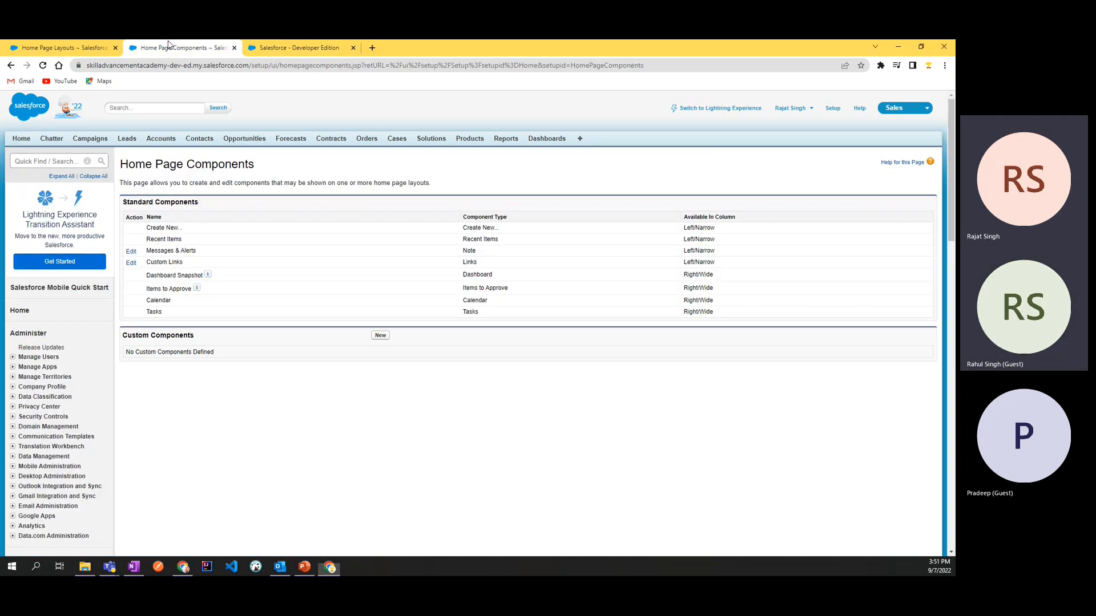
Step: Start a new custom home page component and review the Links and Image/Logo types in its introduction
click(381, 337)
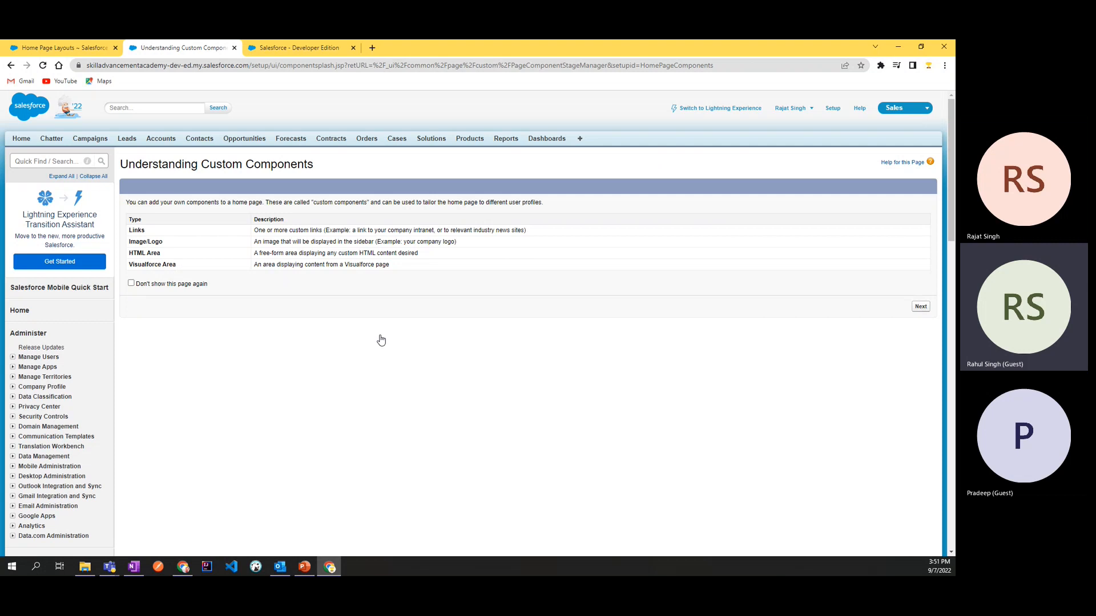
drag(121, 164, 337, 168)
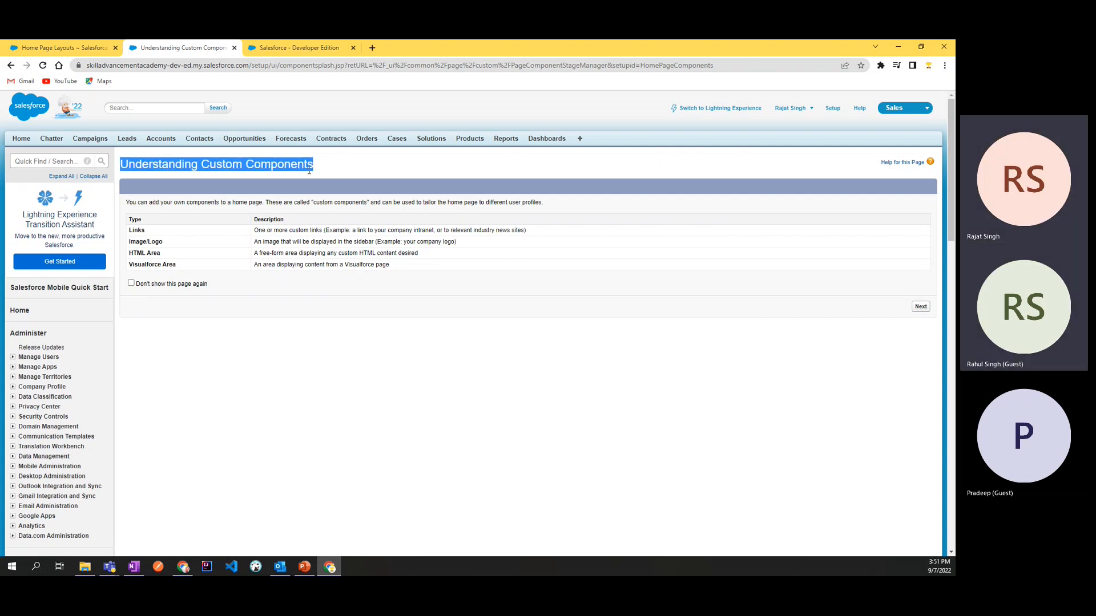
click(339, 323)
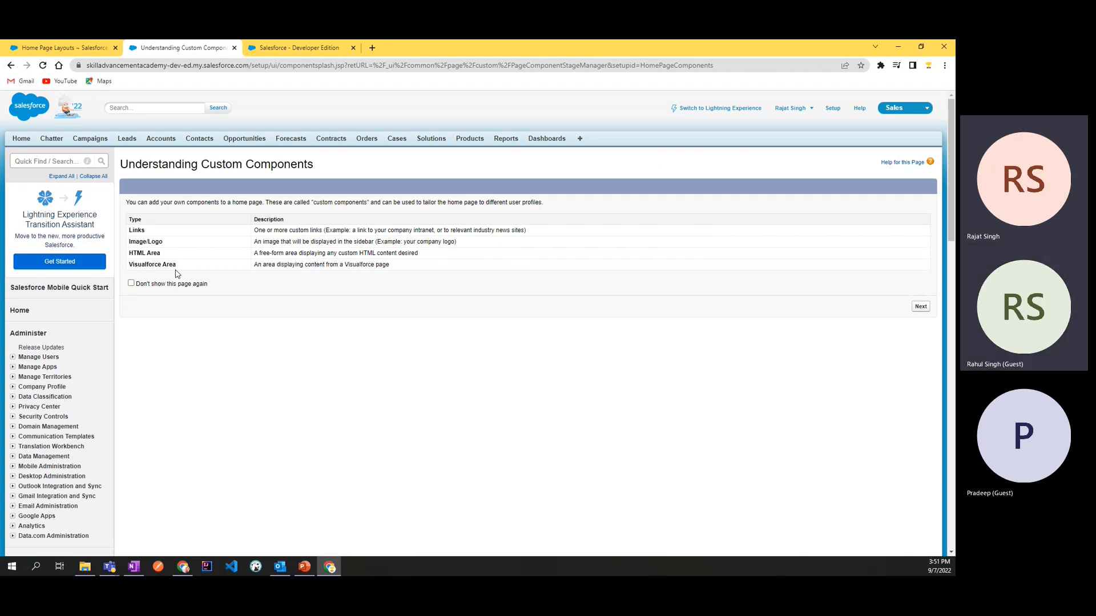
double_click(138, 228)
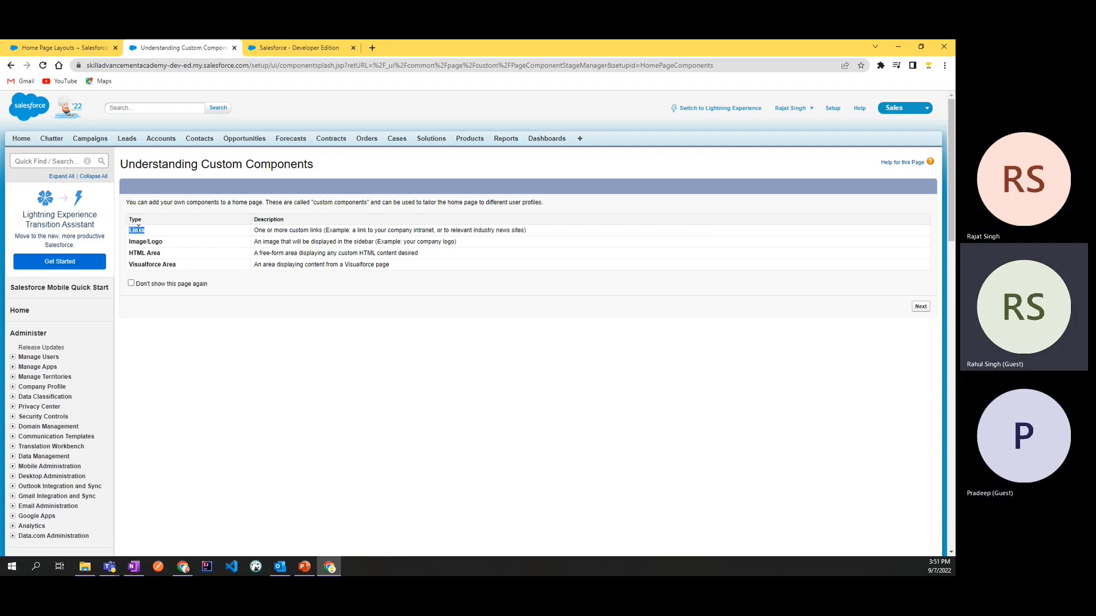
click(134, 242)
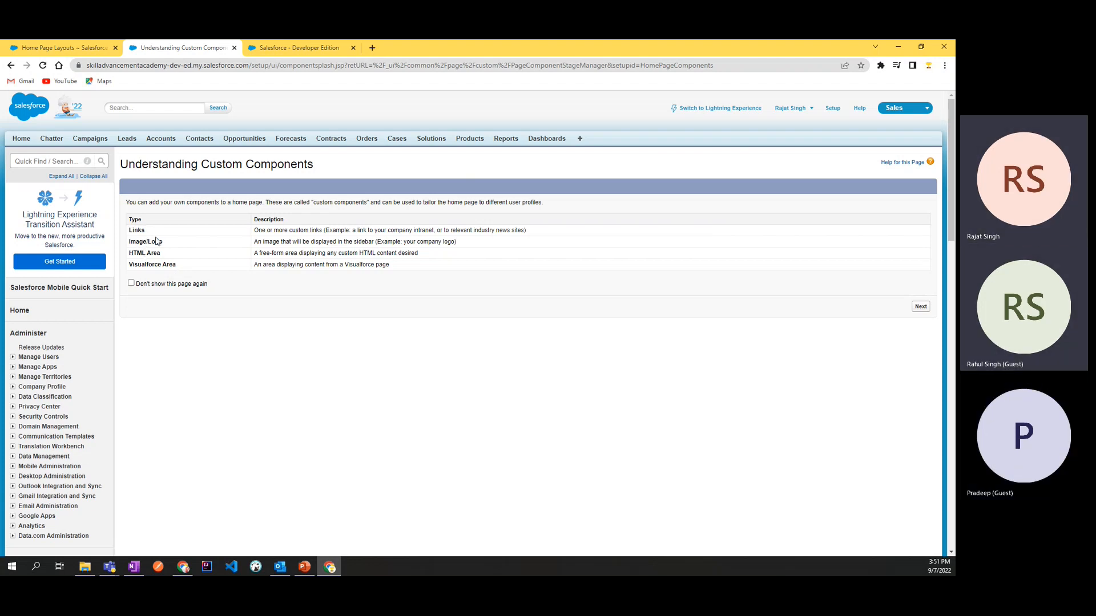
click(177, 244)
drag(177, 244, 132, 246)
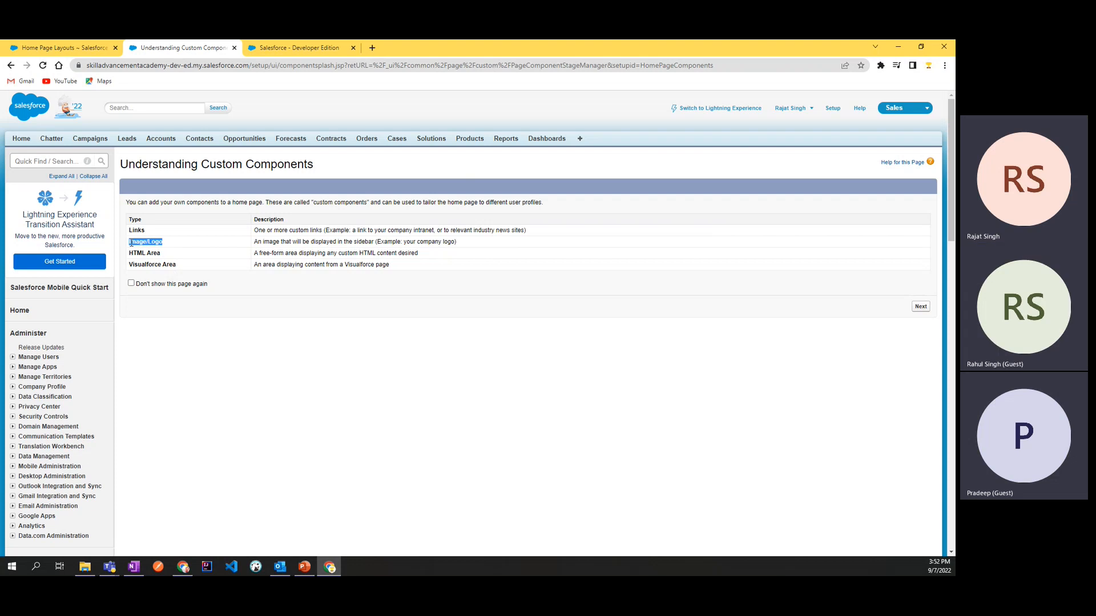
Step: Check the Home page sidebar and read the description of the Image/Logo component type
click(80, 48)
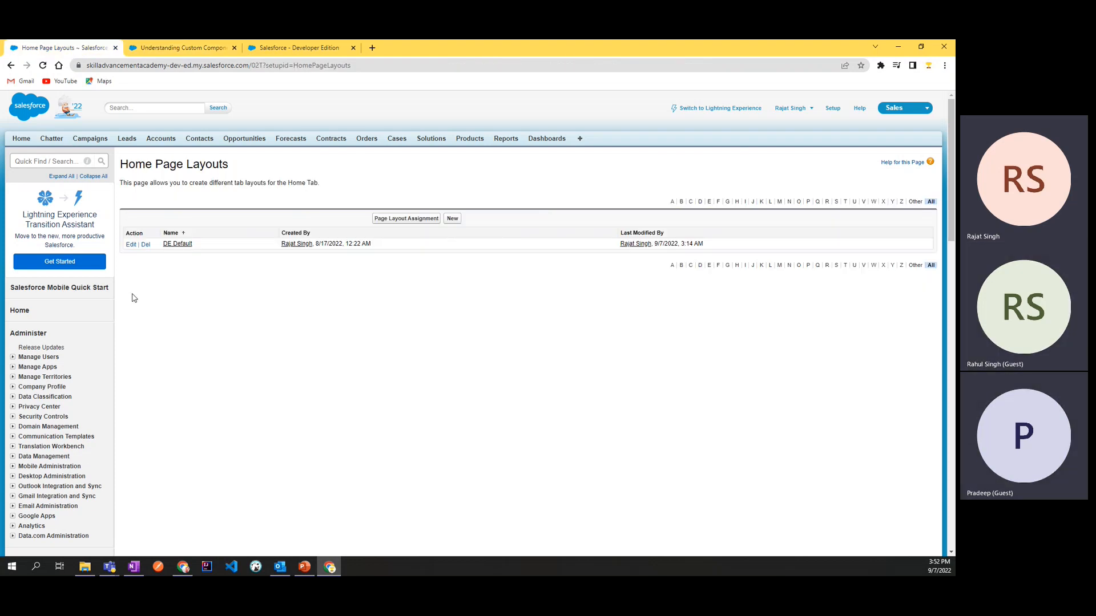
click(300, 47)
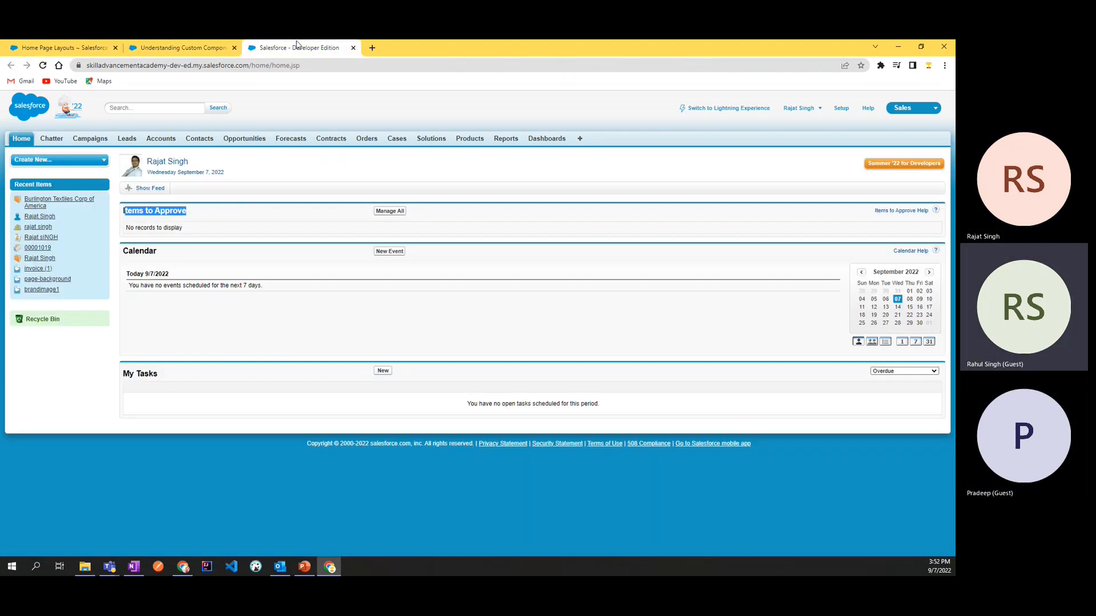
click(84, 368)
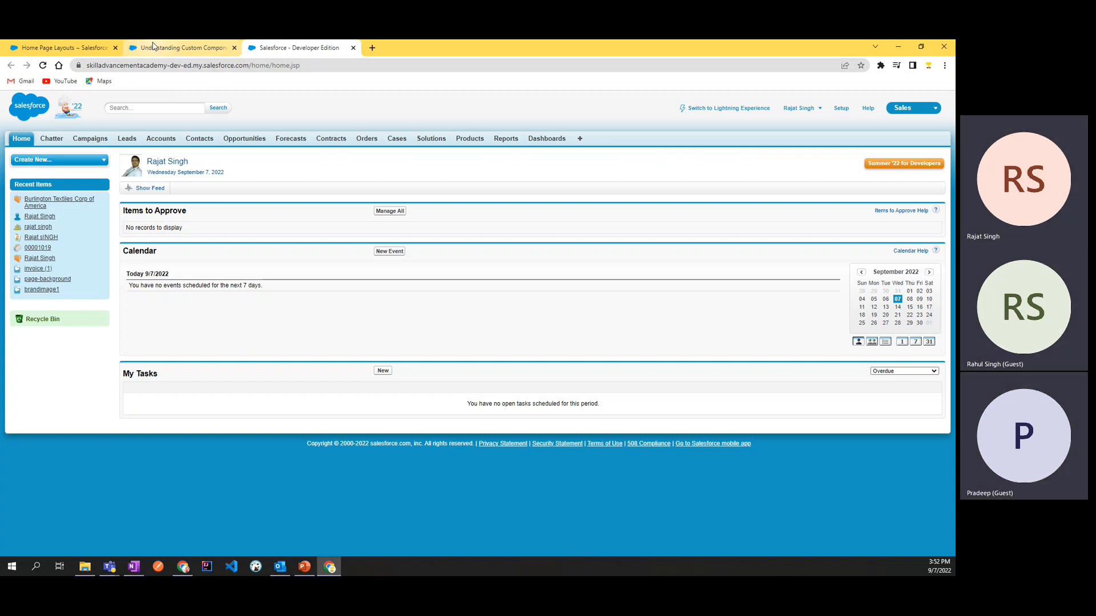
click(180, 48)
click(153, 252)
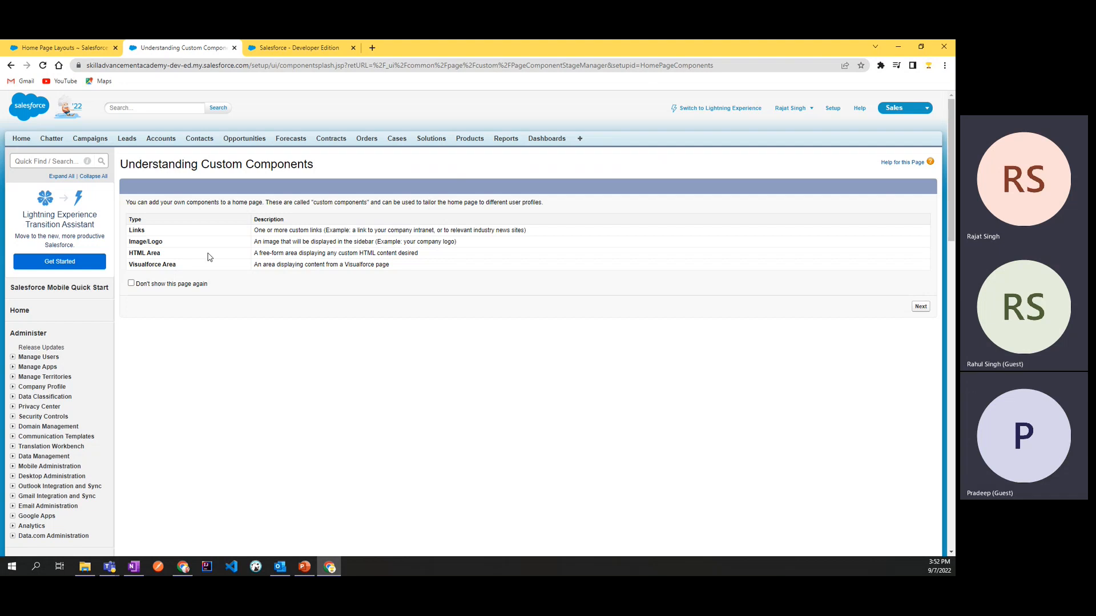
drag(258, 244, 472, 243)
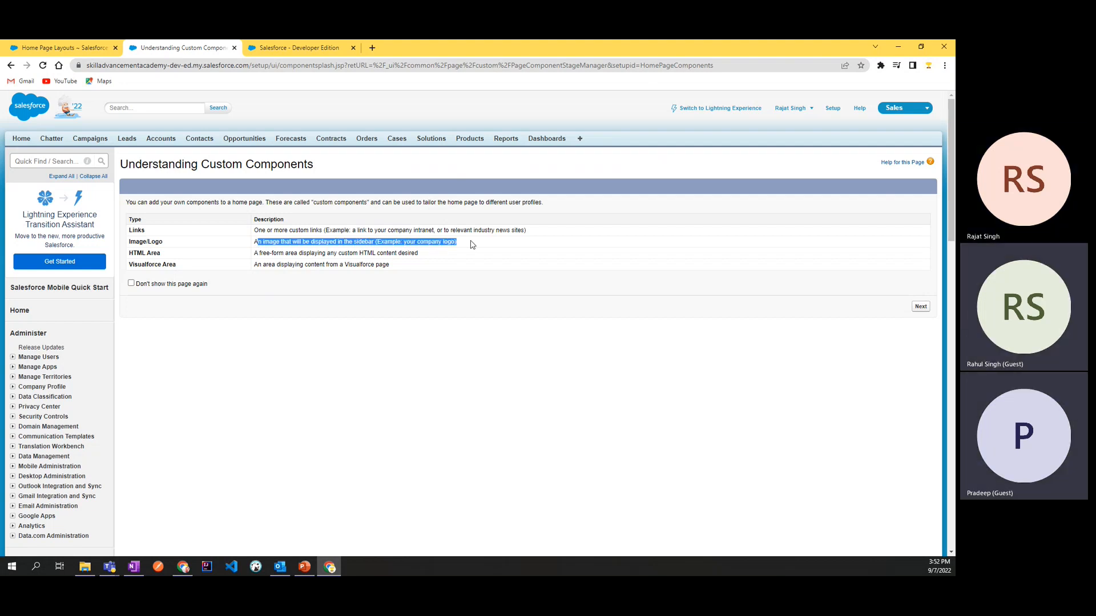
click(472, 243)
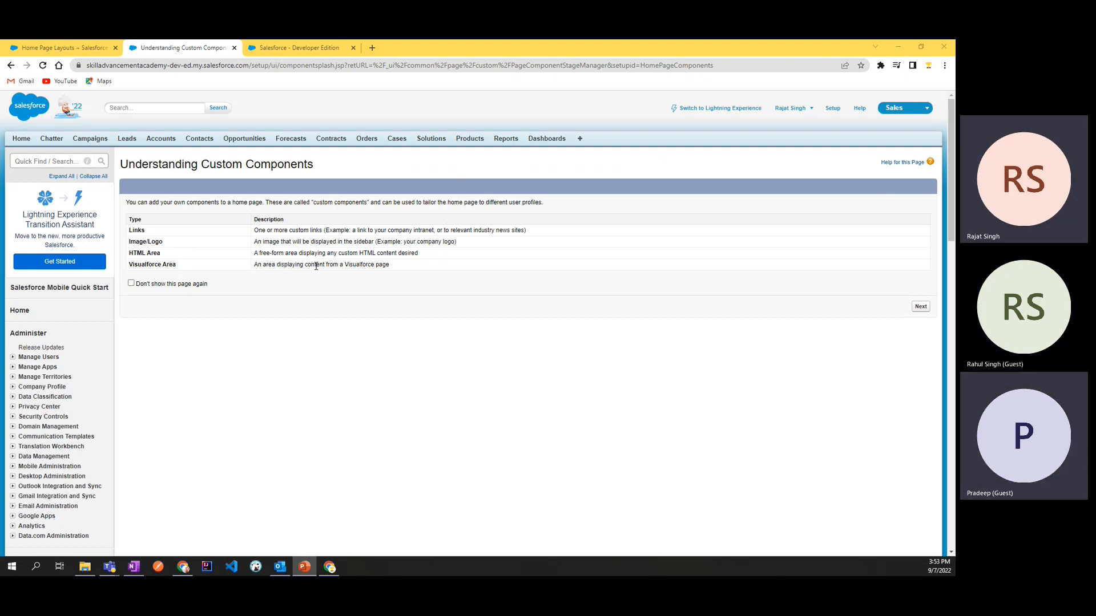
Step: Read the descriptions of the HTML Area and Visualforce Area component types
drag(255, 251, 429, 259)
click(428, 254)
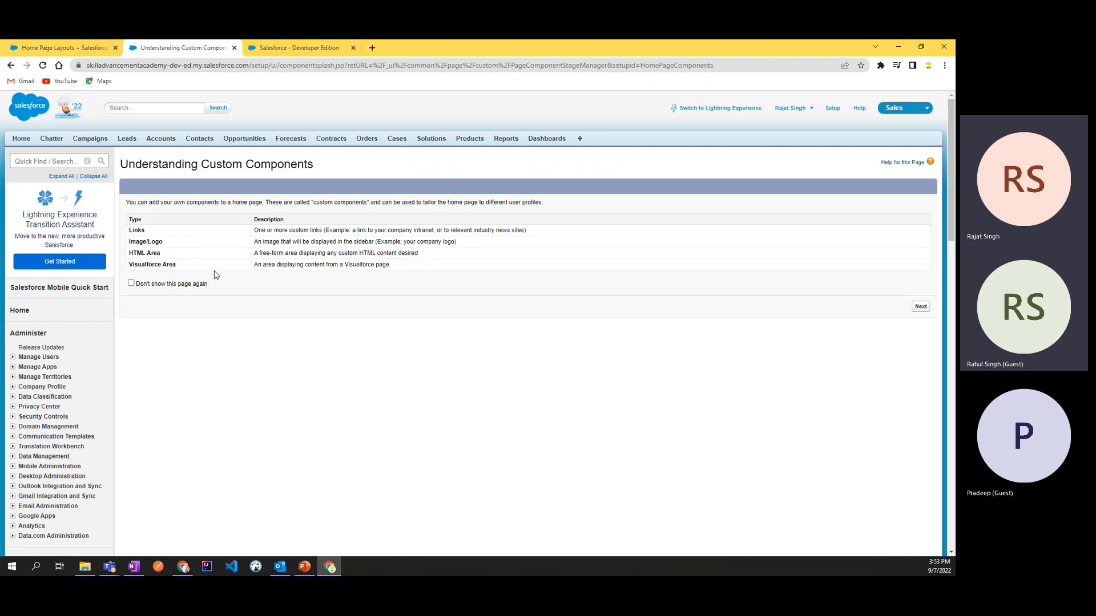
drag(132, 264, 297, 278)
click(299, 279)
Step: Examine the record types offered by the Create New component on the Home page without choosing one
click(314, 50)
click(50, 160)
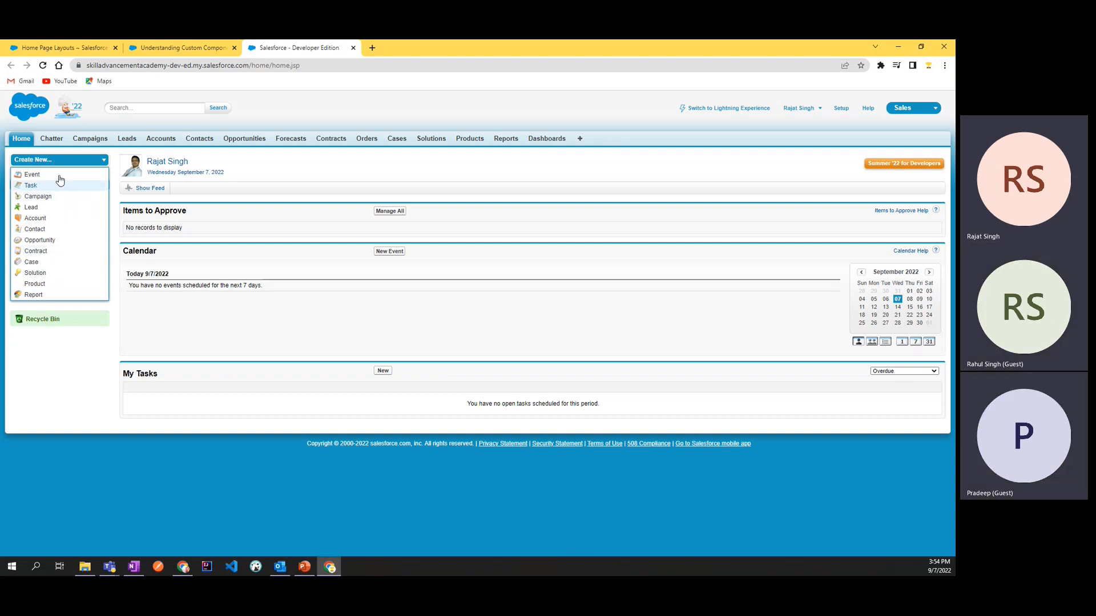
click(104, 162)
click(104, 162)
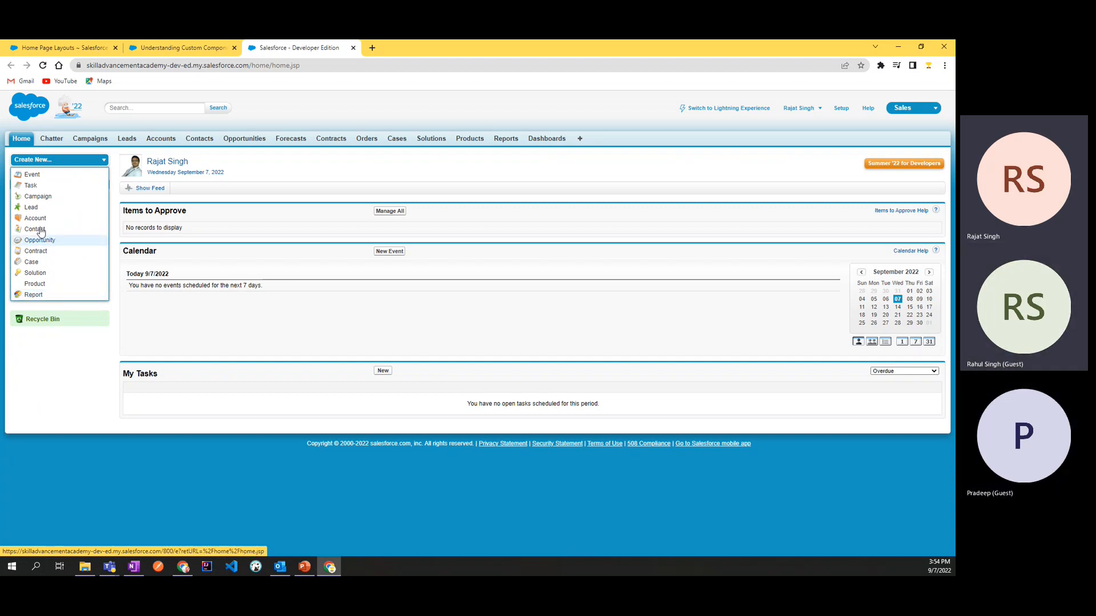
click(40, 162)
click(39, 163)
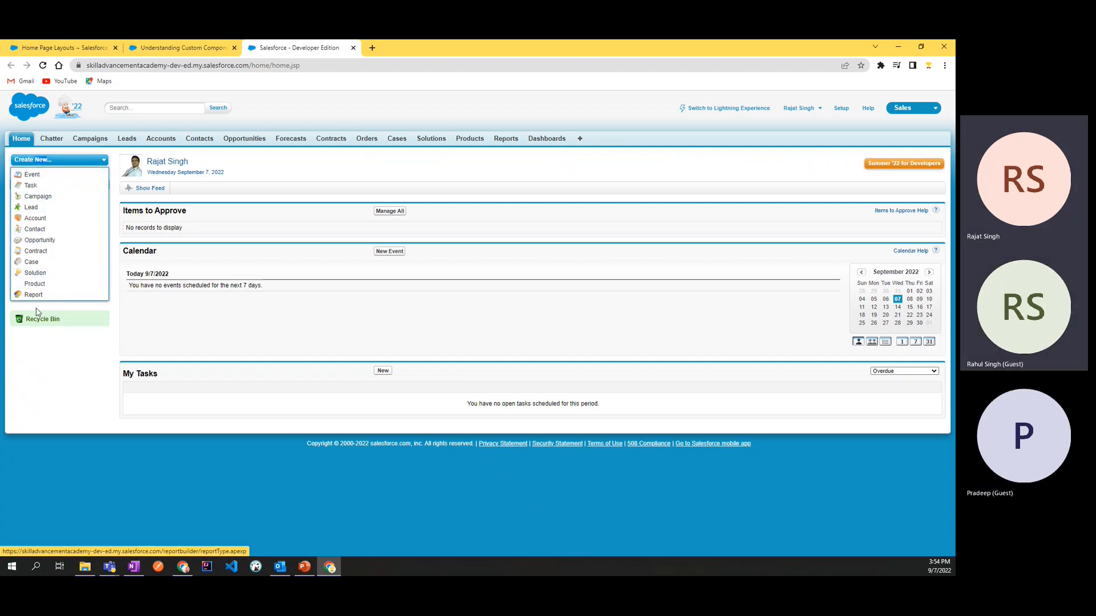
click(38, 367)
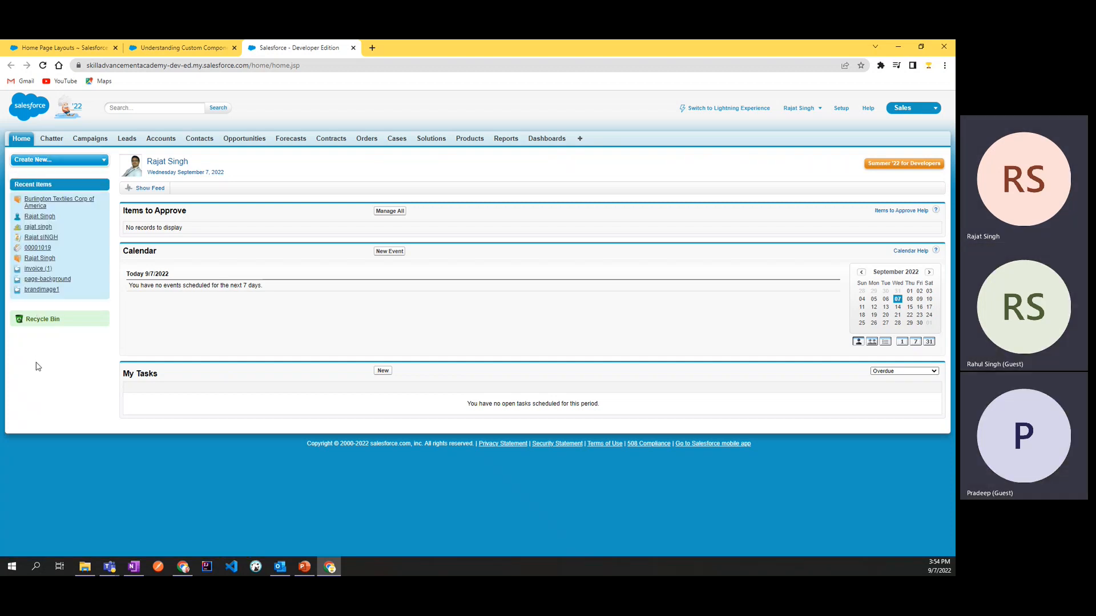
Step: Return to the custom components introduction, toggle the "Don't show this page again" option and continue to the new component form
click(176, 54)
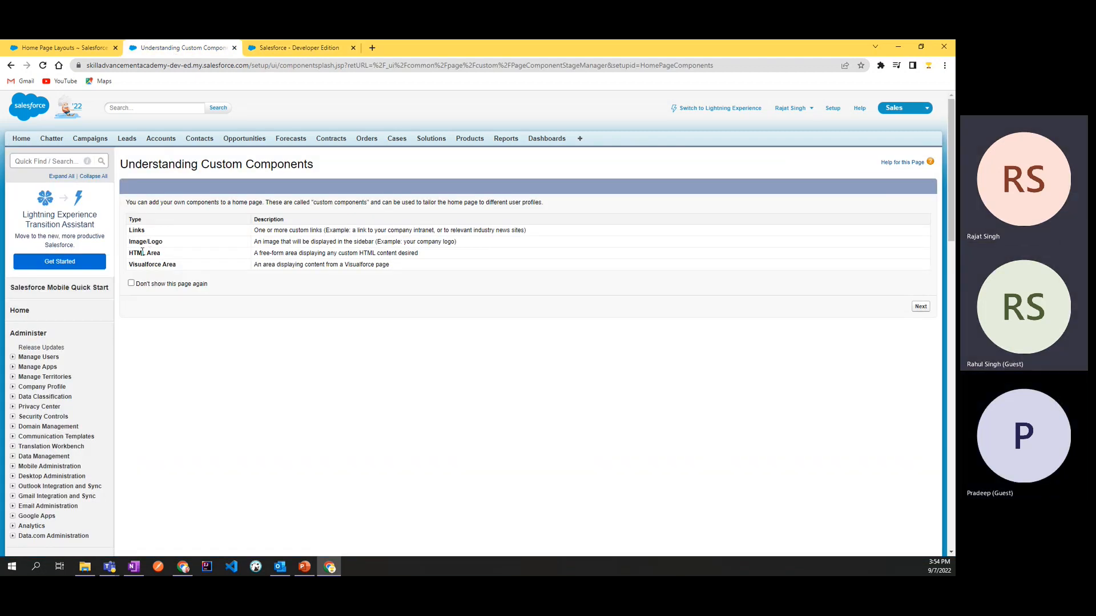
drag(128, 253, 176, 258)
click(176, 258)
click(131, 284)
click(131, 284)
click(131, 284)
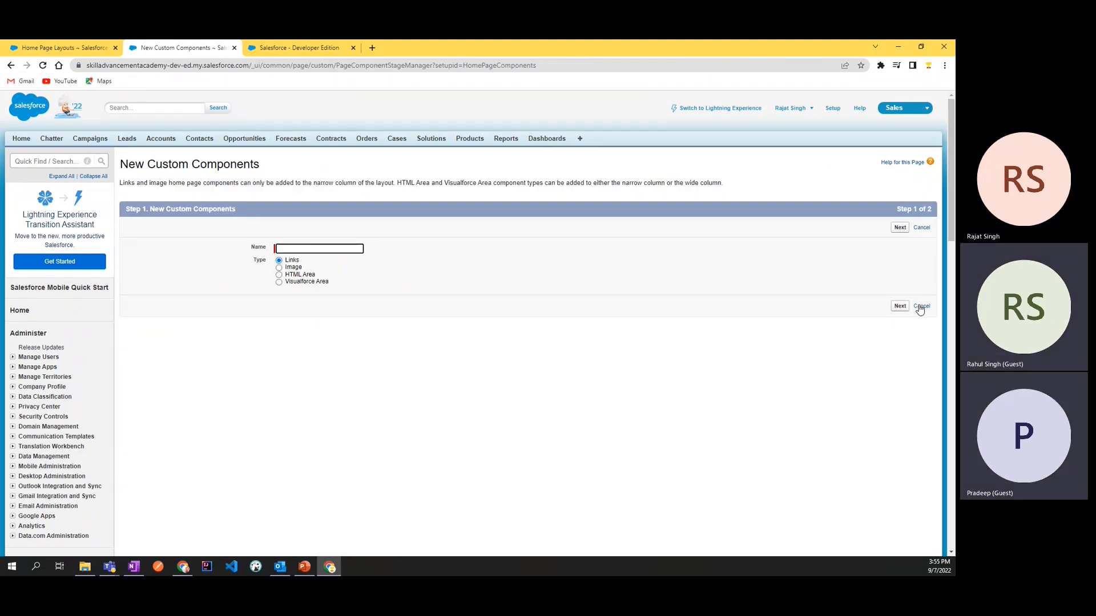
Step: Name the custom component "Welcome Home", choose the HTML Area type and continue to step 2
click(301, 251)
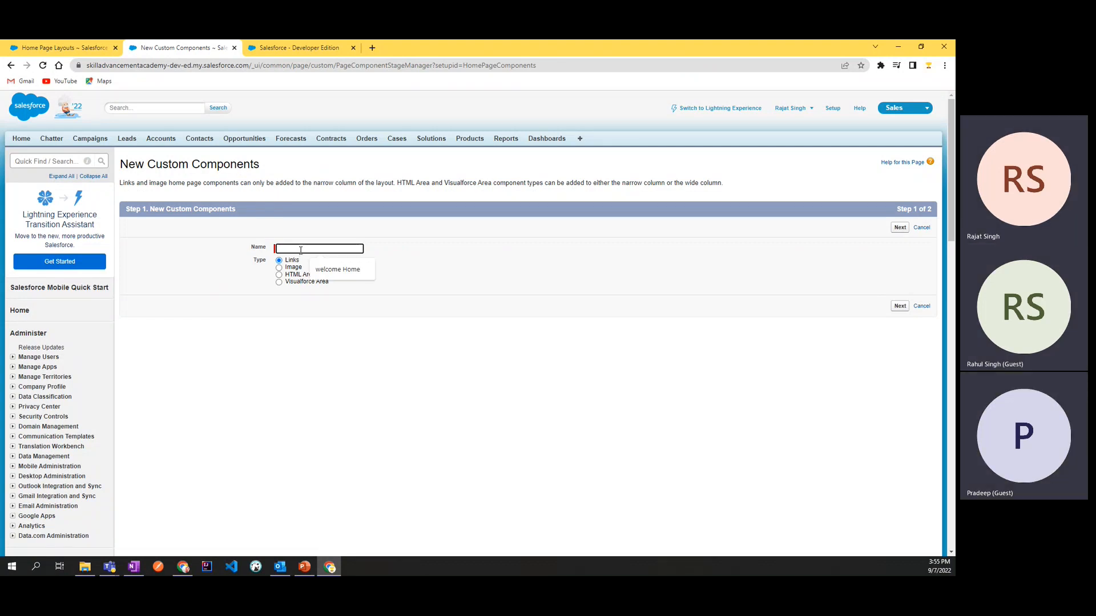
text(welcome Home)
click(334, 276)
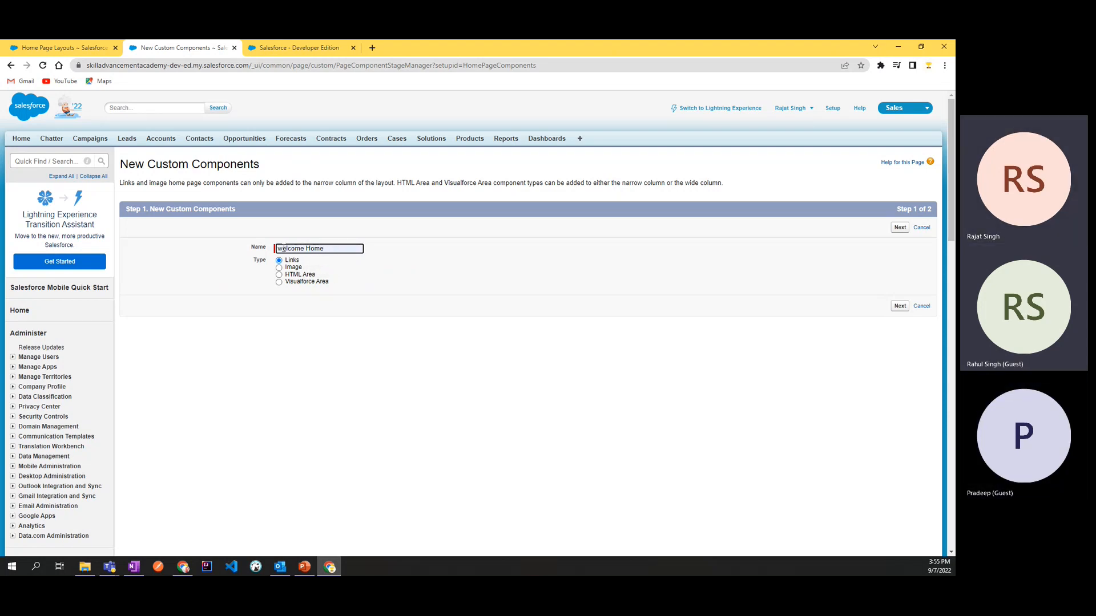
text(W)
click(391, 254)
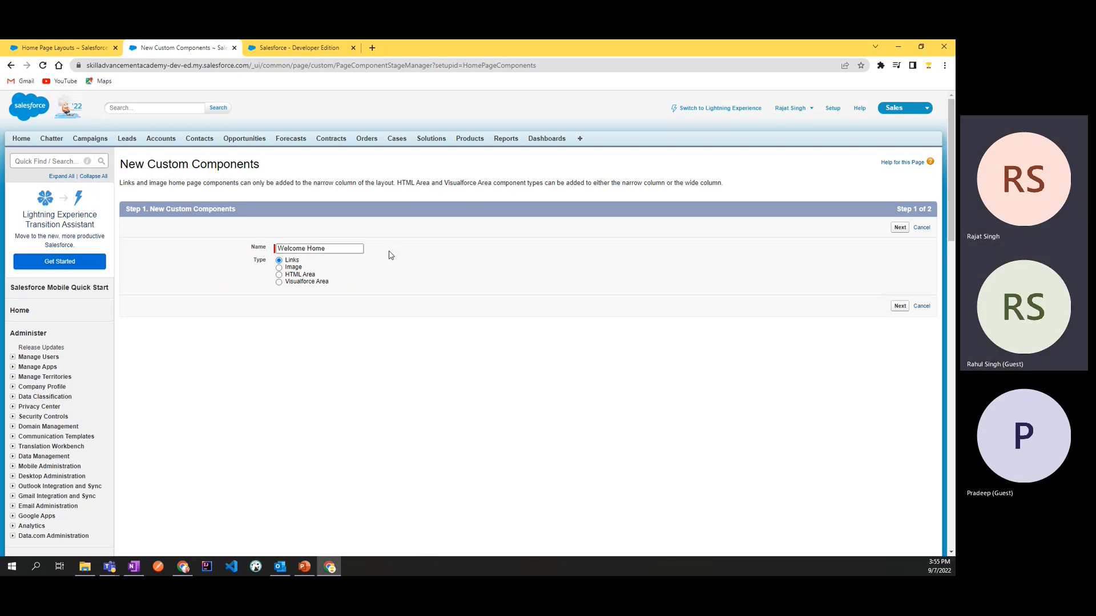
click(279, 275)
click(904, 308)
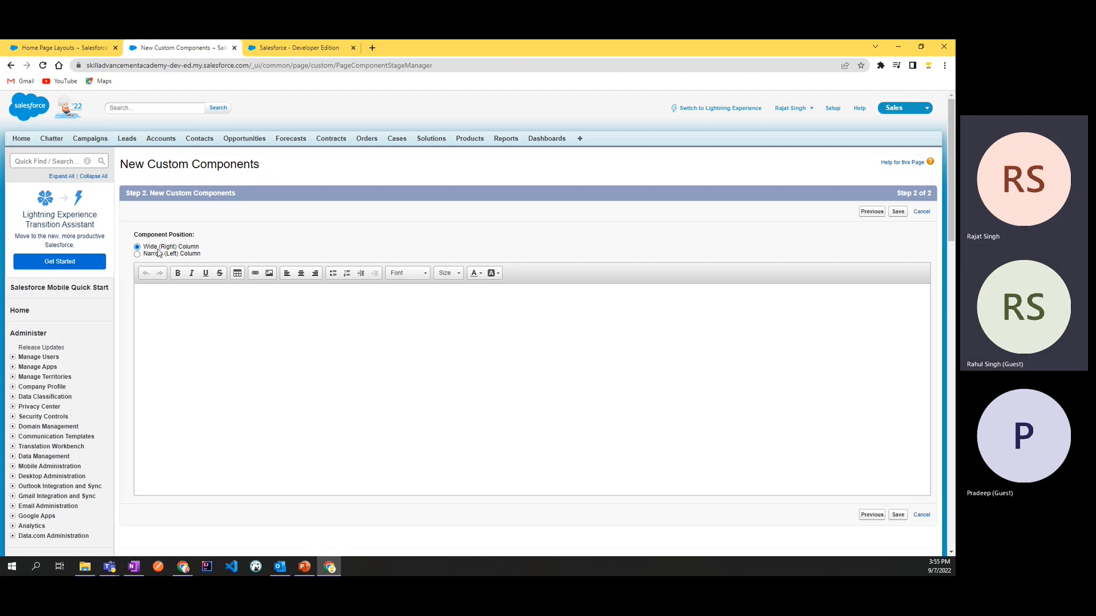
Step: Look over the Home Page Layouts list and the Home page, and return to the new component
click(84, 46)
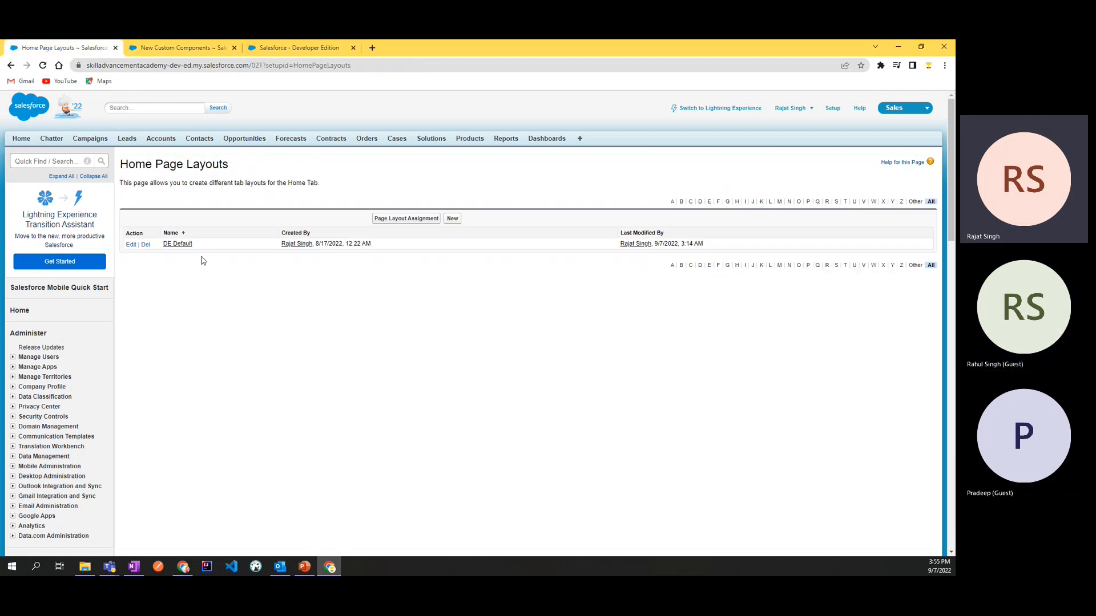
click(270, 50)
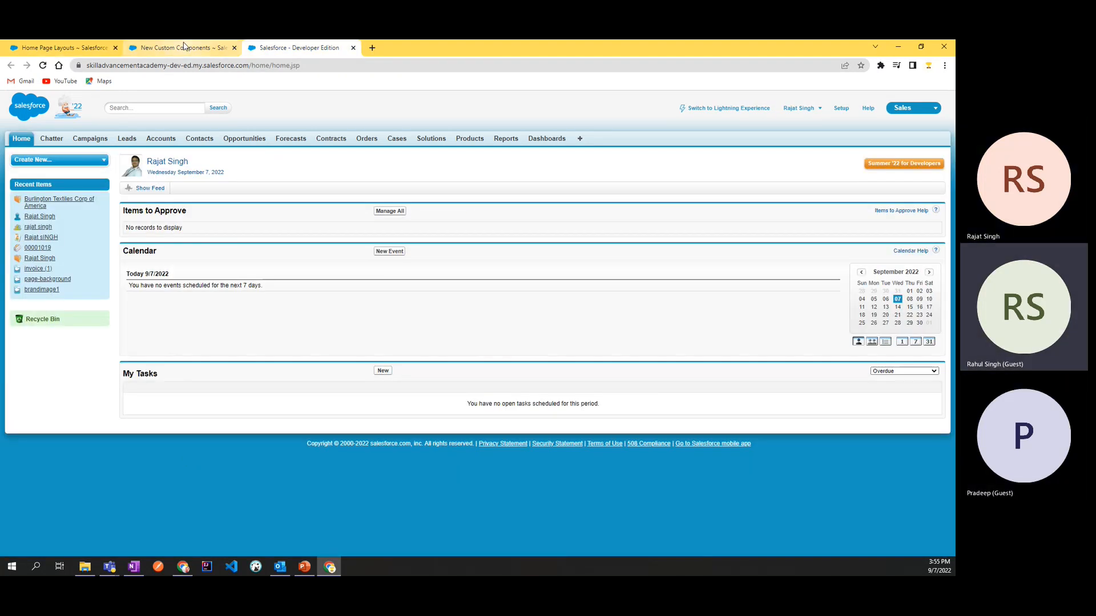
click(184, 45)
Step: Write "Welcome To skill Advancement Academy." in the body of the wide-column HTML Area component
text(Hello)
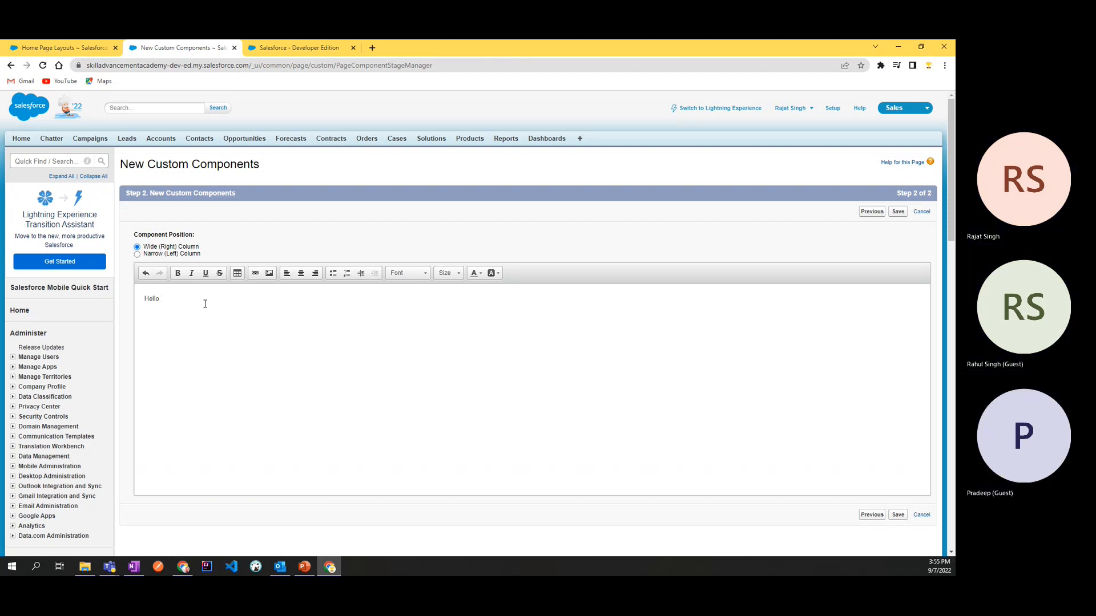
text(elco)
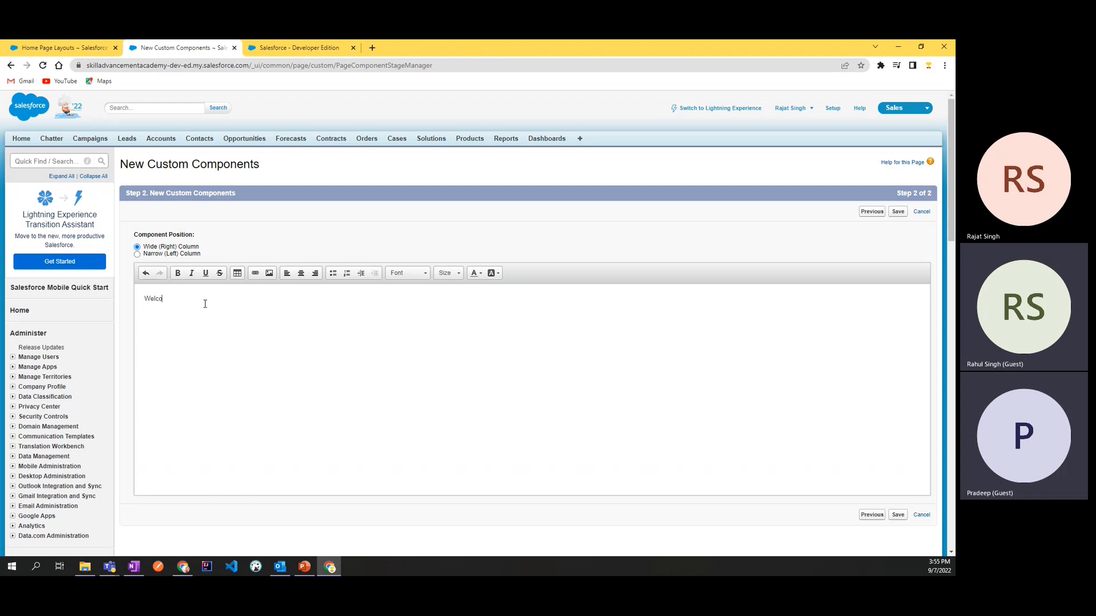
text(me To skil)
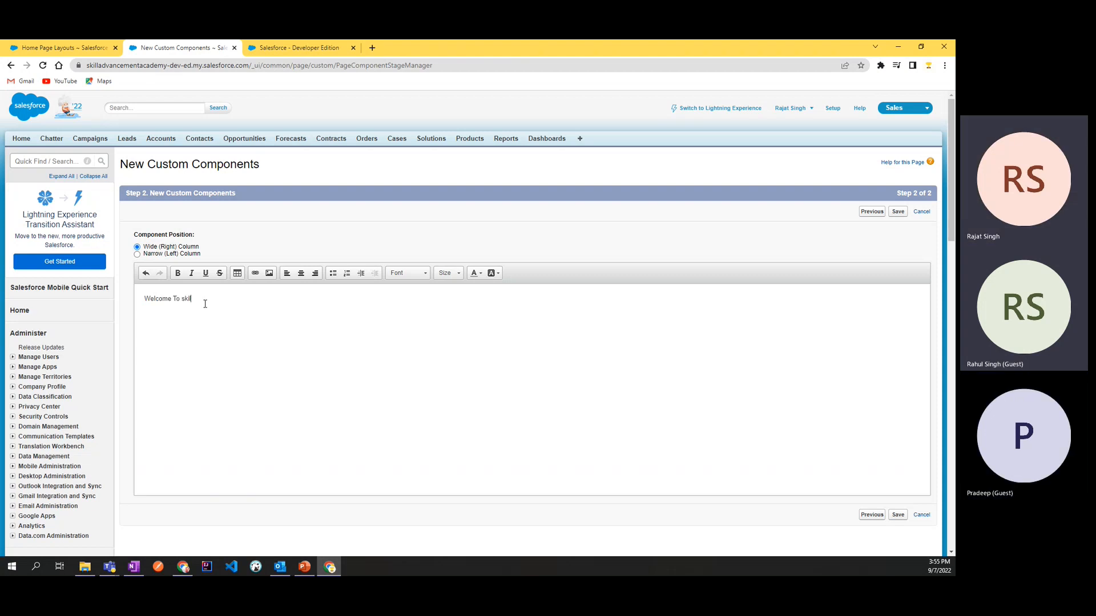
text(l Advancement)
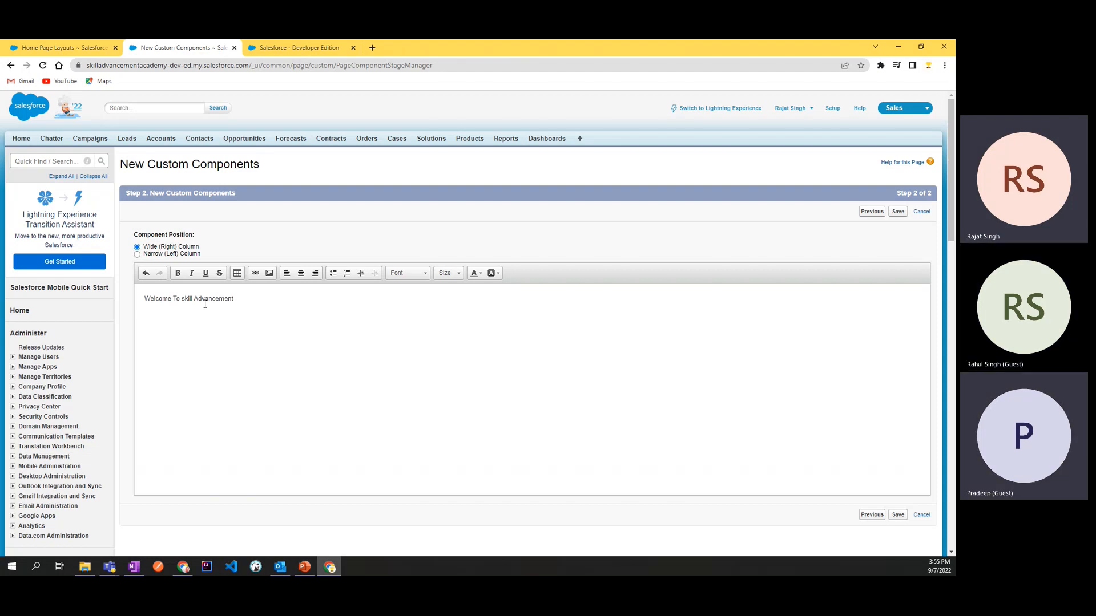
text( Acad)
text(emny)
key(BackSpace)
key(BackSpace)
text(y)
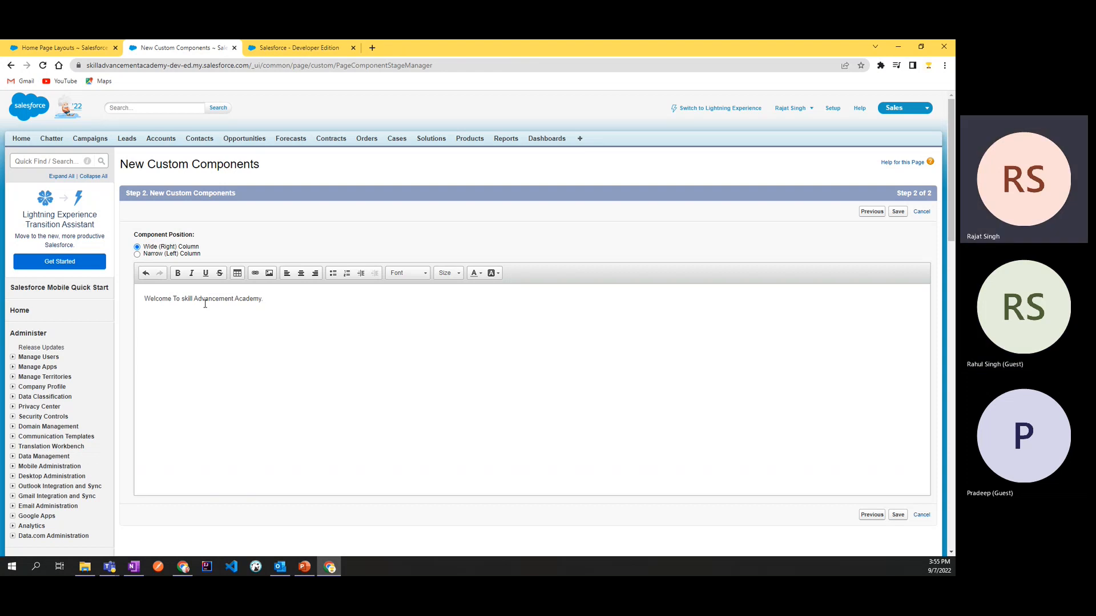
text(. )
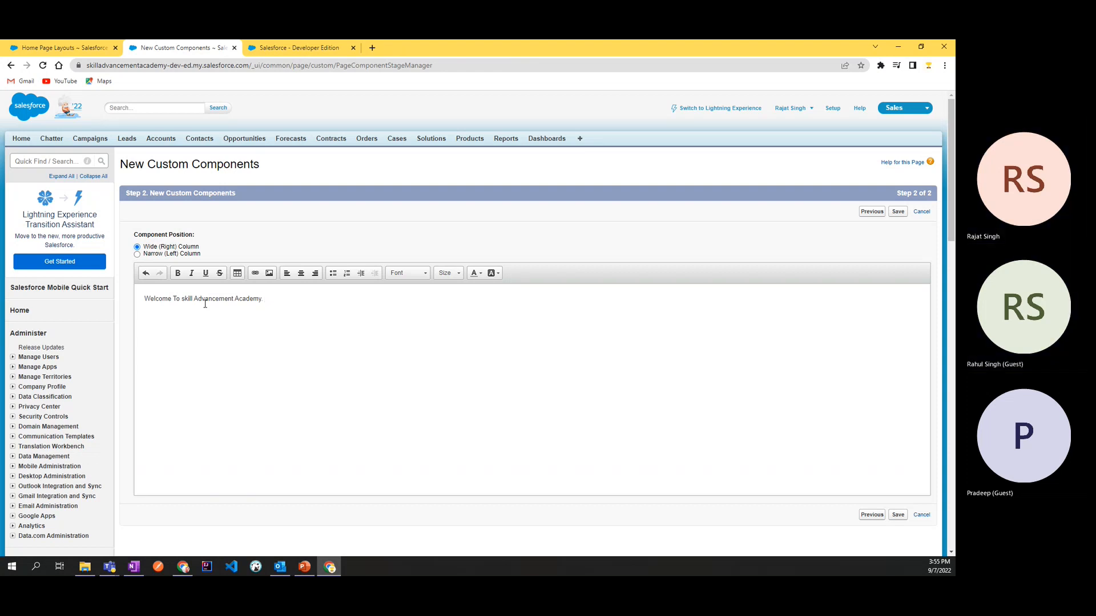
text(please fo)
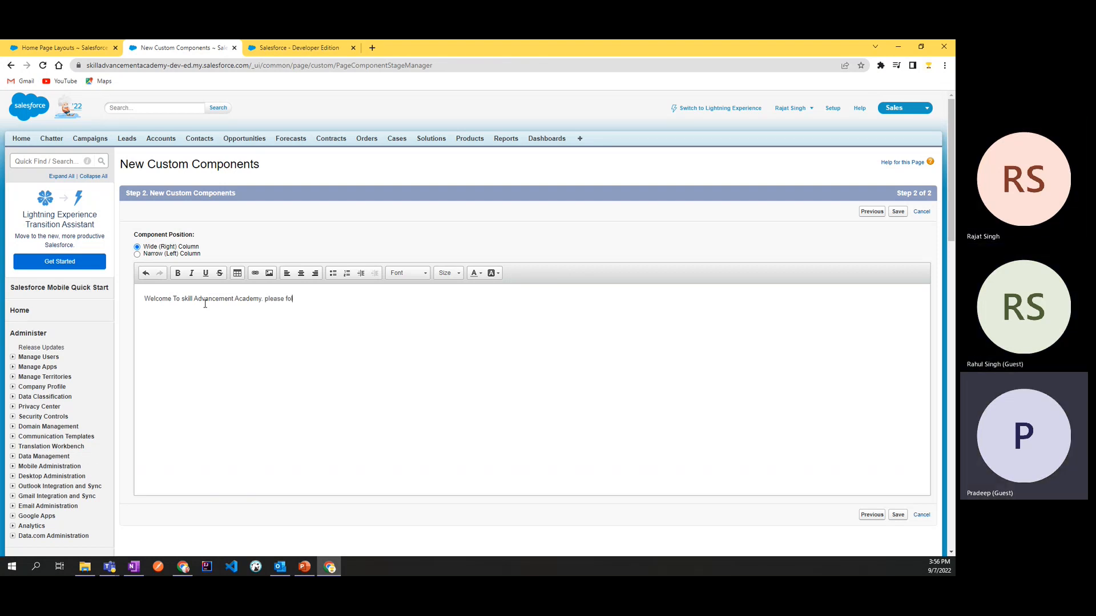
text(l)
Step: Add "please follow our youtube channel to get updates." after the welcome sentence
key(BackSpace)
key(BackSpace)
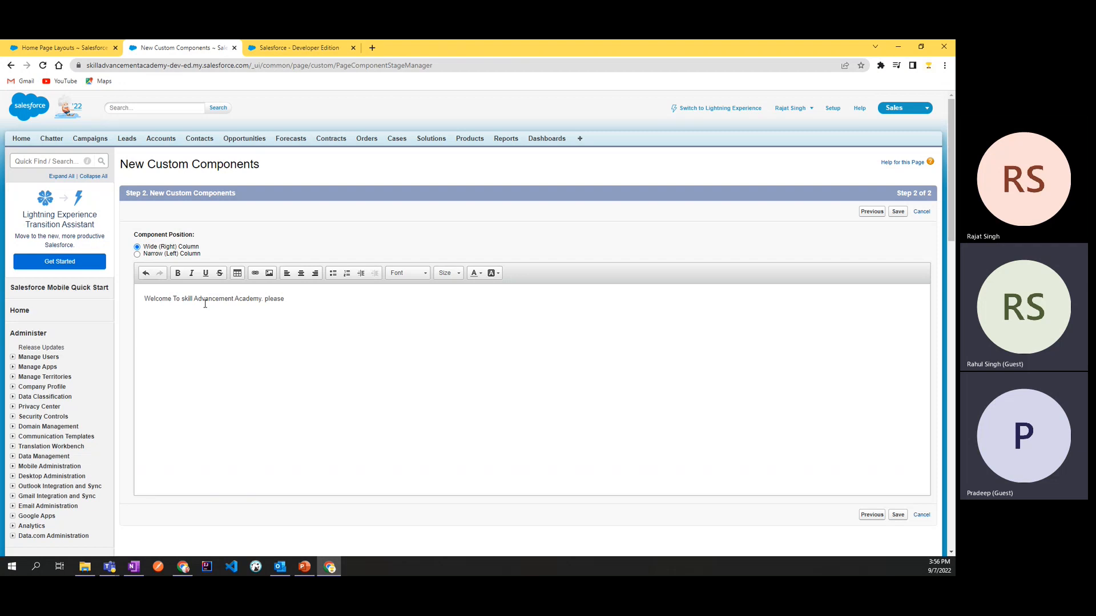
text(so)
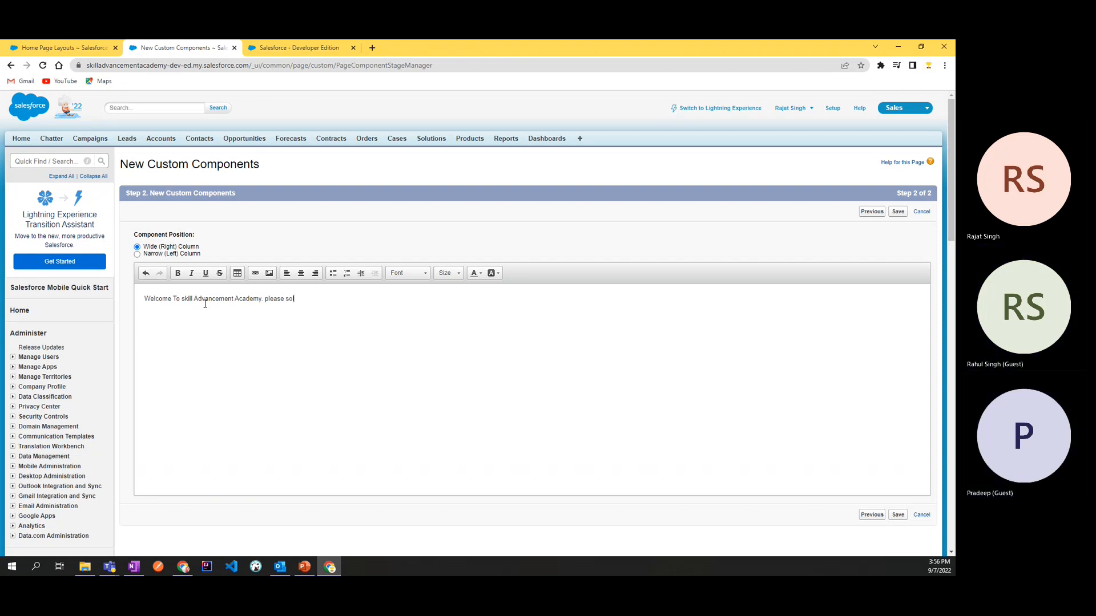
key(BackSpace)
key(BackSpace)
key(BackSpace)
text(fo)
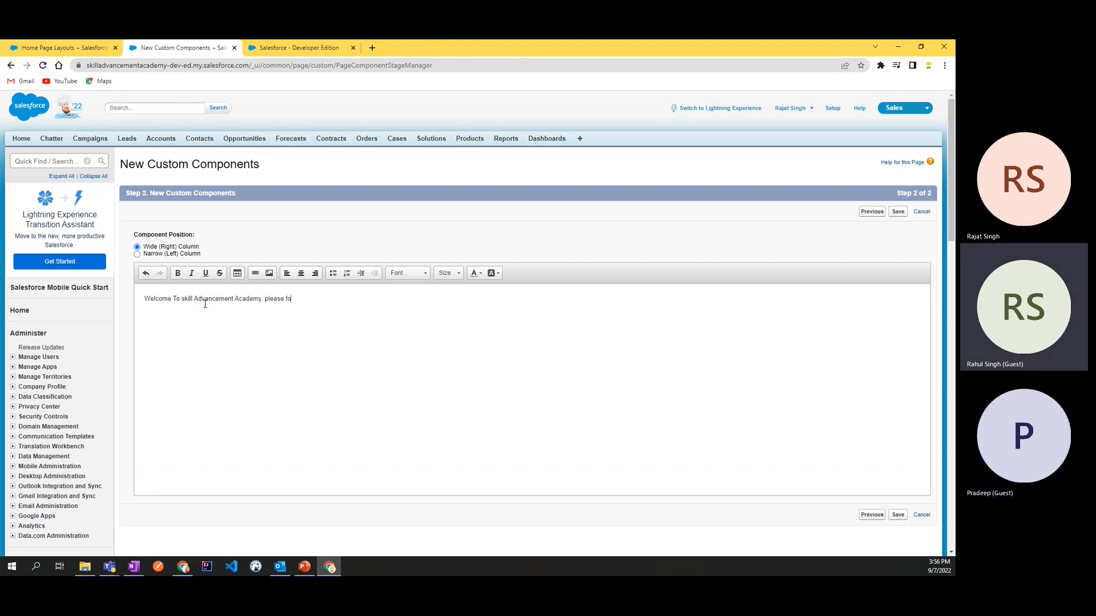
text(llo)
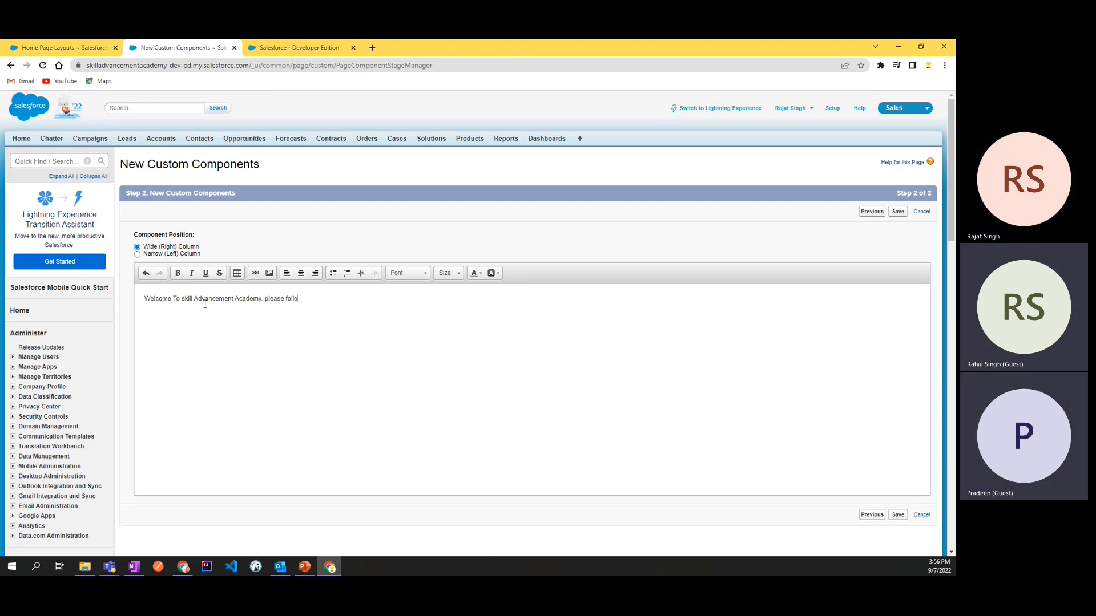
text(w our yourtube channel n)
key(BackSpace)
text(to get updates.)
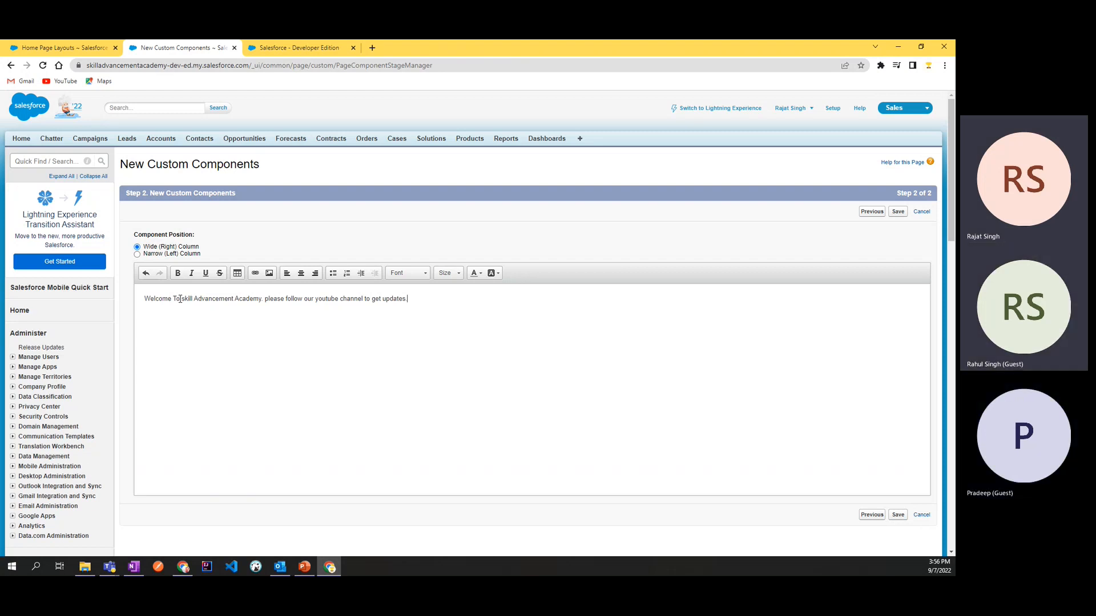
Step: Make the words "skill Advancement Academy" in the welcome text bold
drag(181, 299, 262, 300)
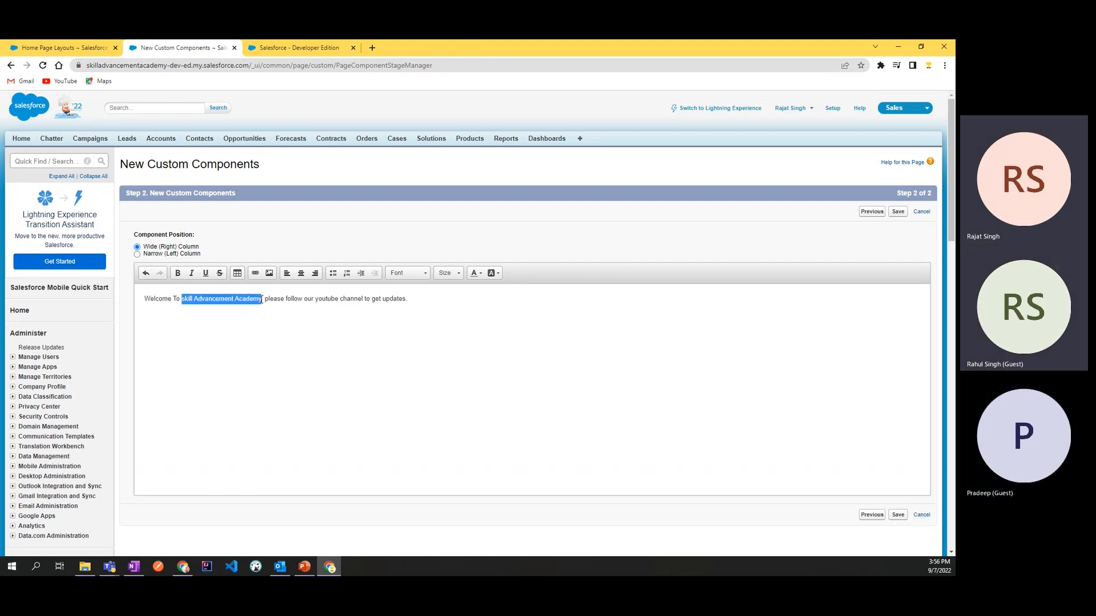
click(178, 273)
click(266, 325)
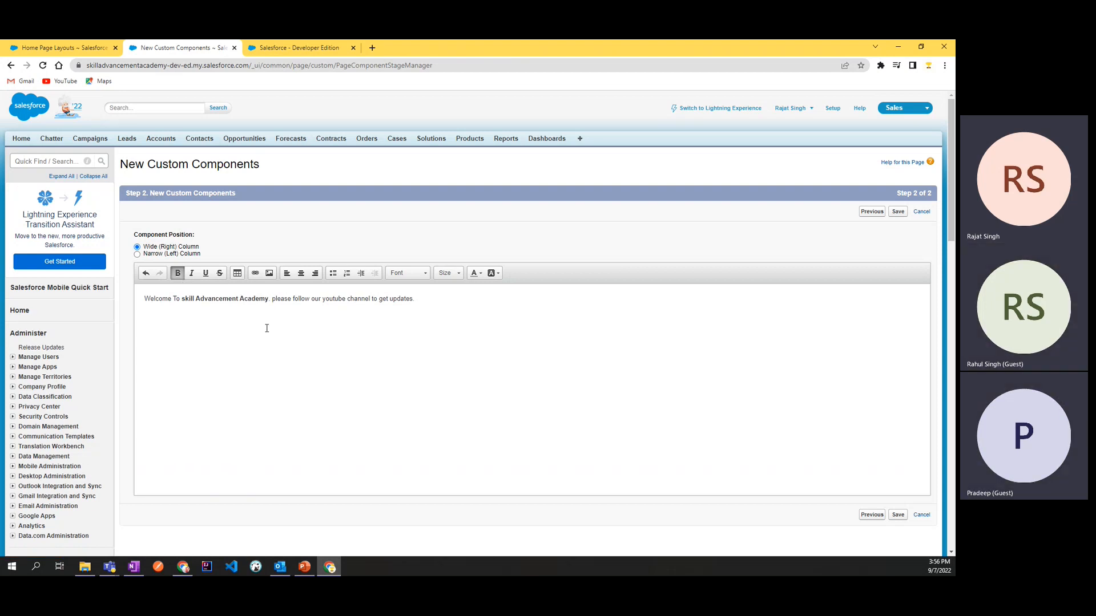
drag(181, 299, 247, 299)
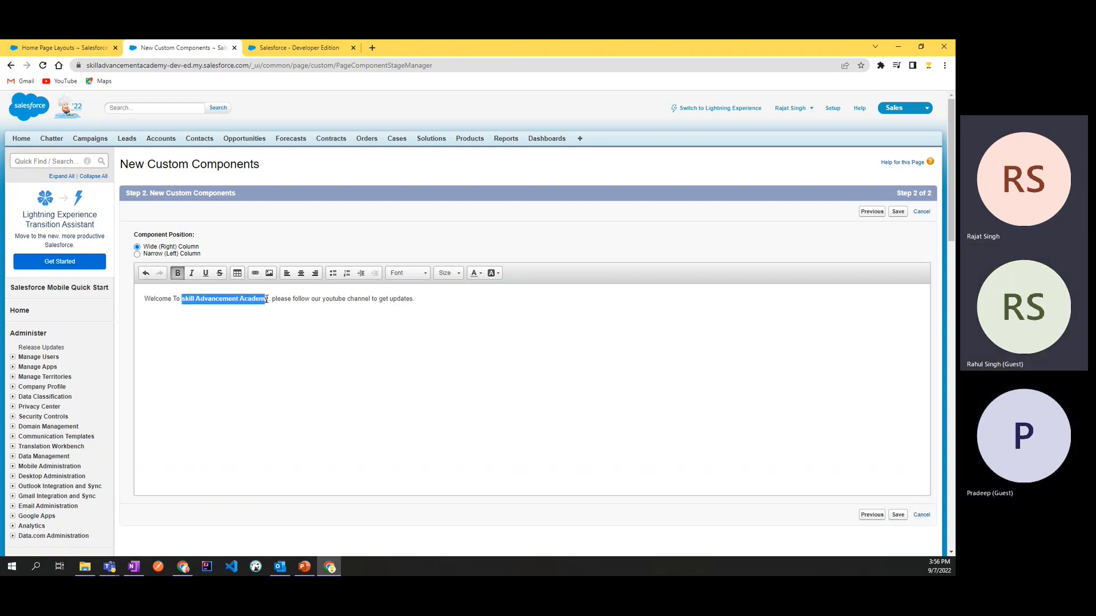
click(277, 320)
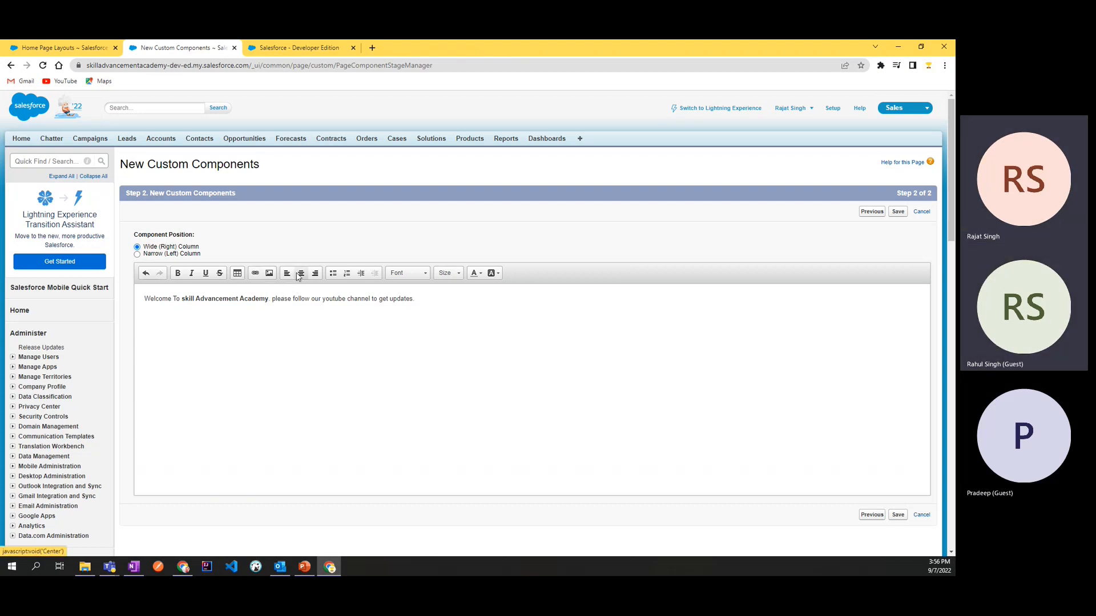
Step: Switch to YouTube in a new browser tab, open the Salesforce Administrative Playlist and copy its web address
key(ctrl+t)
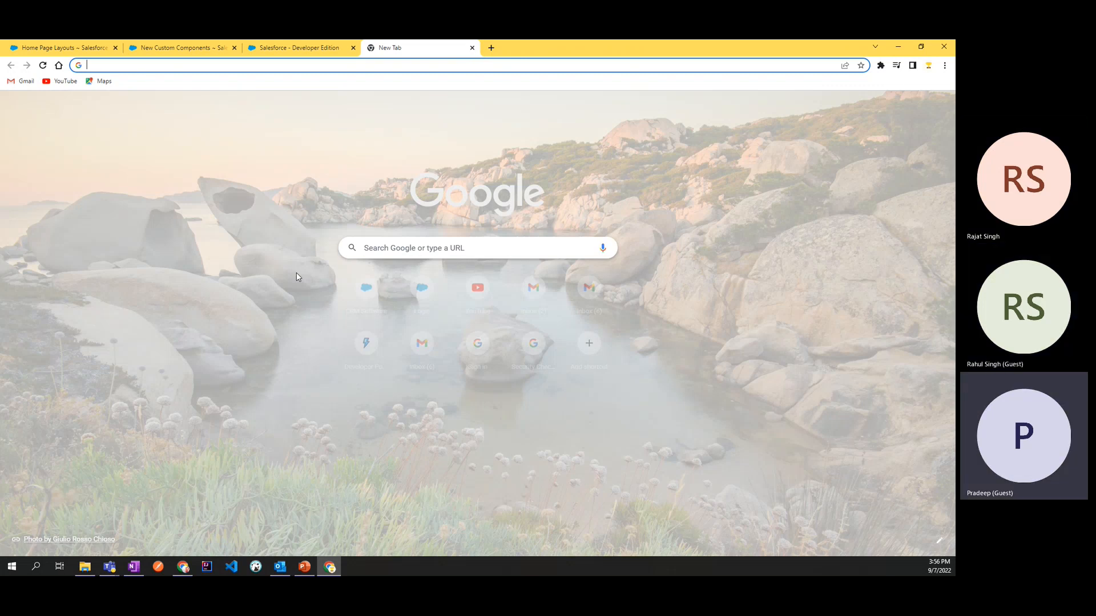
click(60, 81)
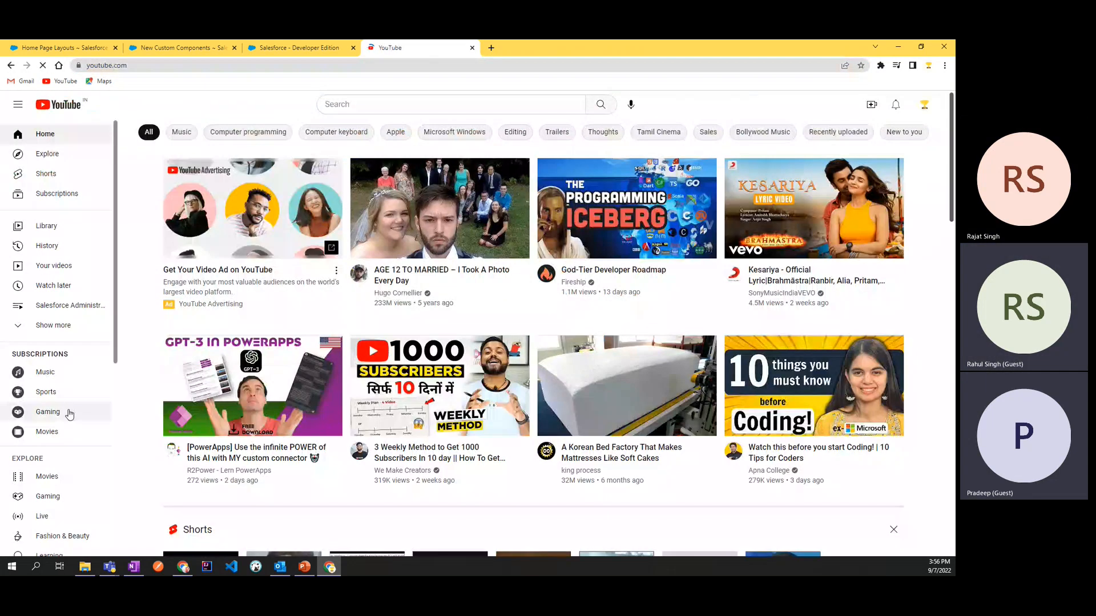
scroll(55, 339, down, 8)
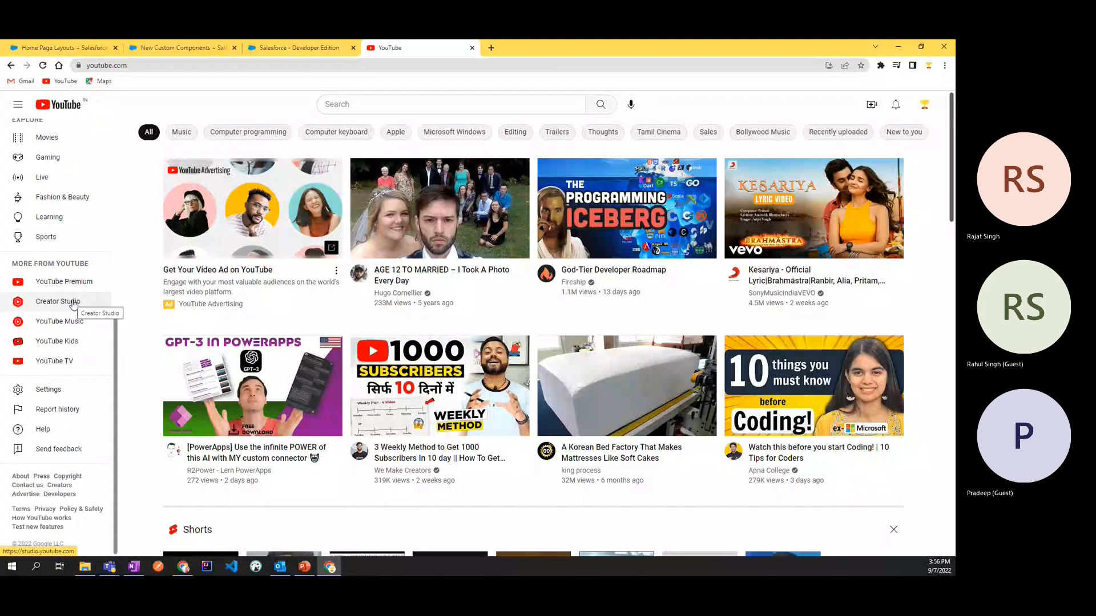
scroll(60, 218, up, 5)
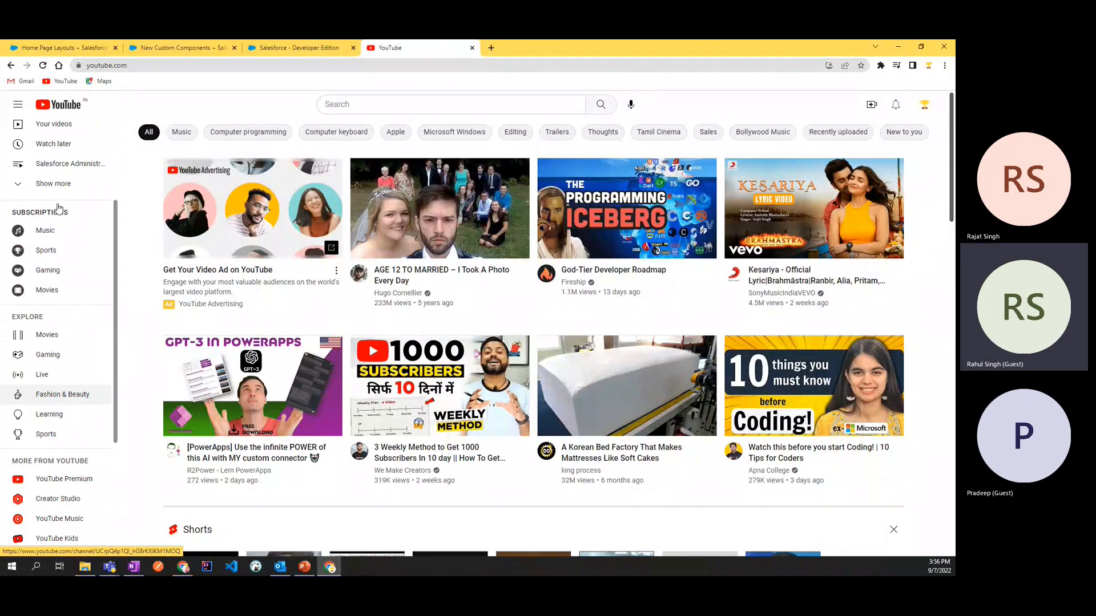
click(65, 220)
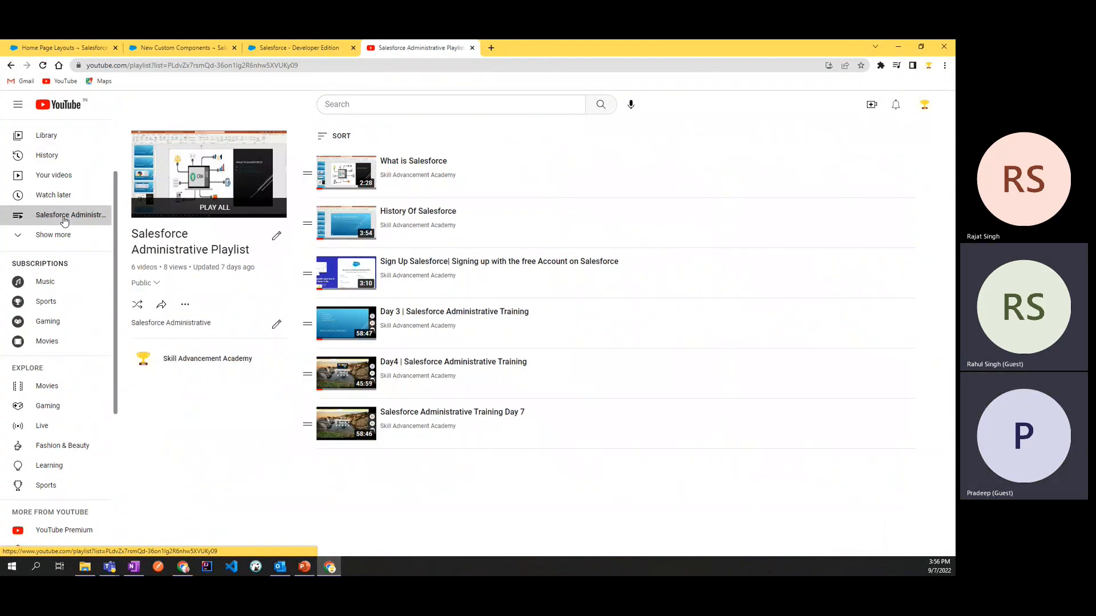
click(303, 67)
key(ctrl+c)
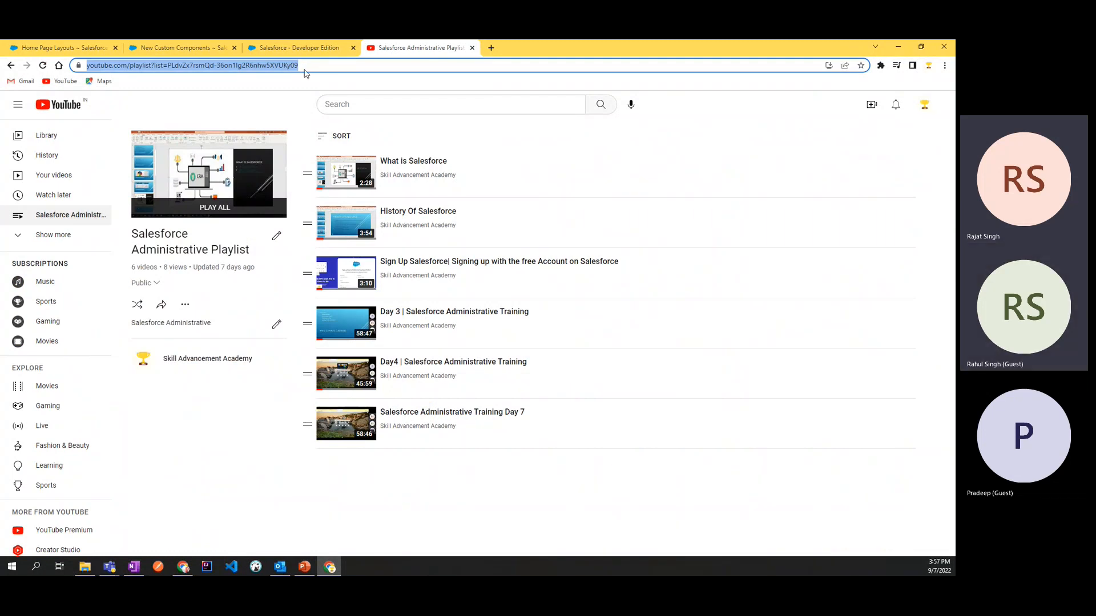
Step: Return to the new custom component and paste the playlist address on a new line below the welcome text
key(ctrl+shift+Tab)
key(ctrl+shift+Tab)
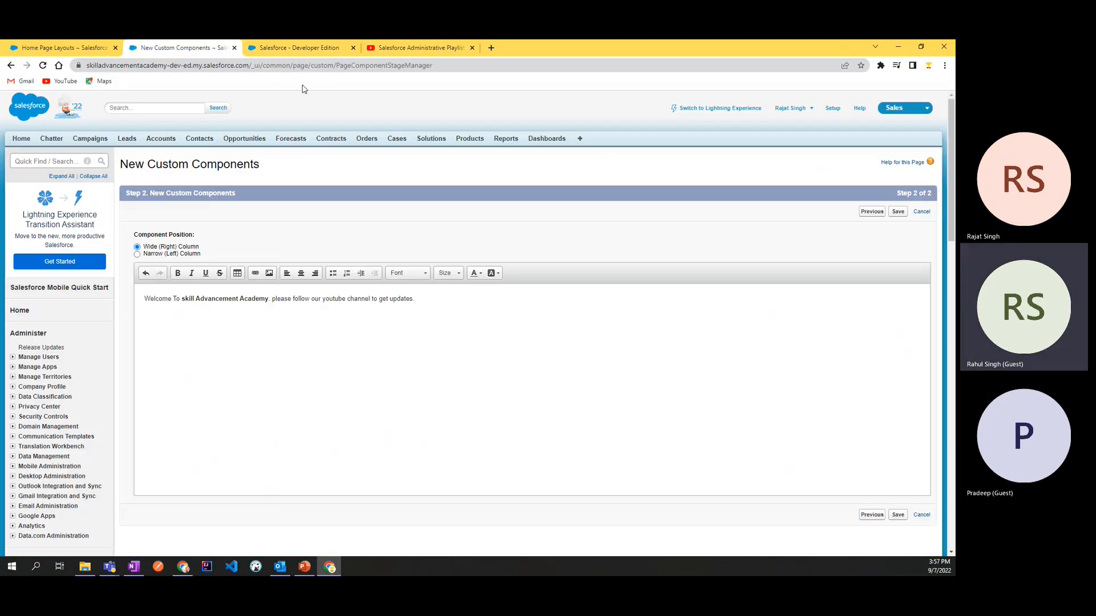
click(431, 297)
key(Return)
key(ctrl+v)
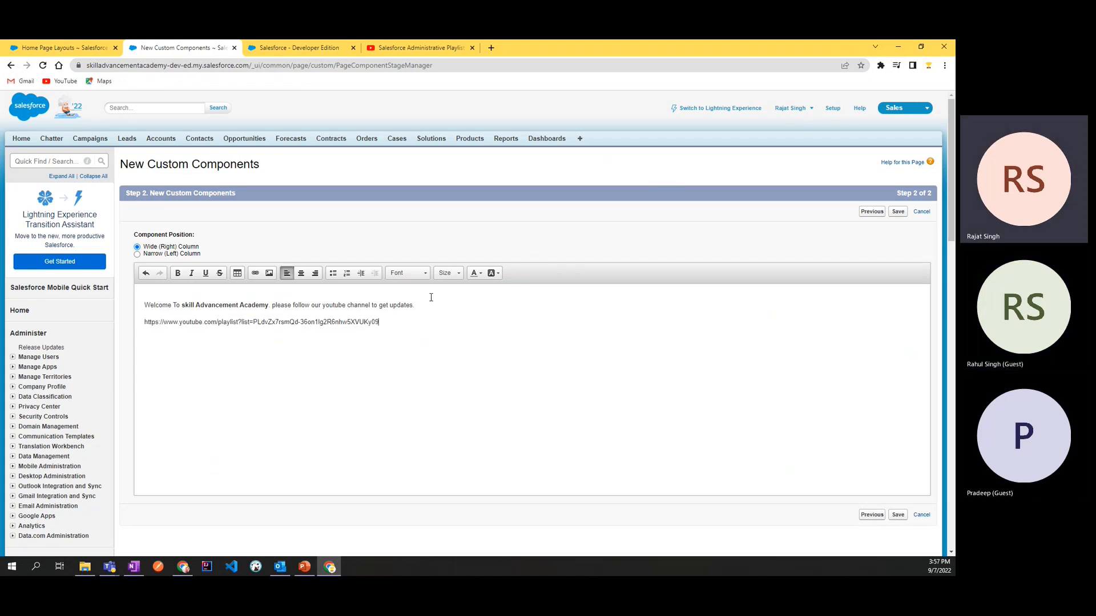
Step: Turn the pasted playlist address into an https hyperlink pointing to the same YouTube URL
triple_click(144, 321)
key(ctrl+c)
click(255, 275)
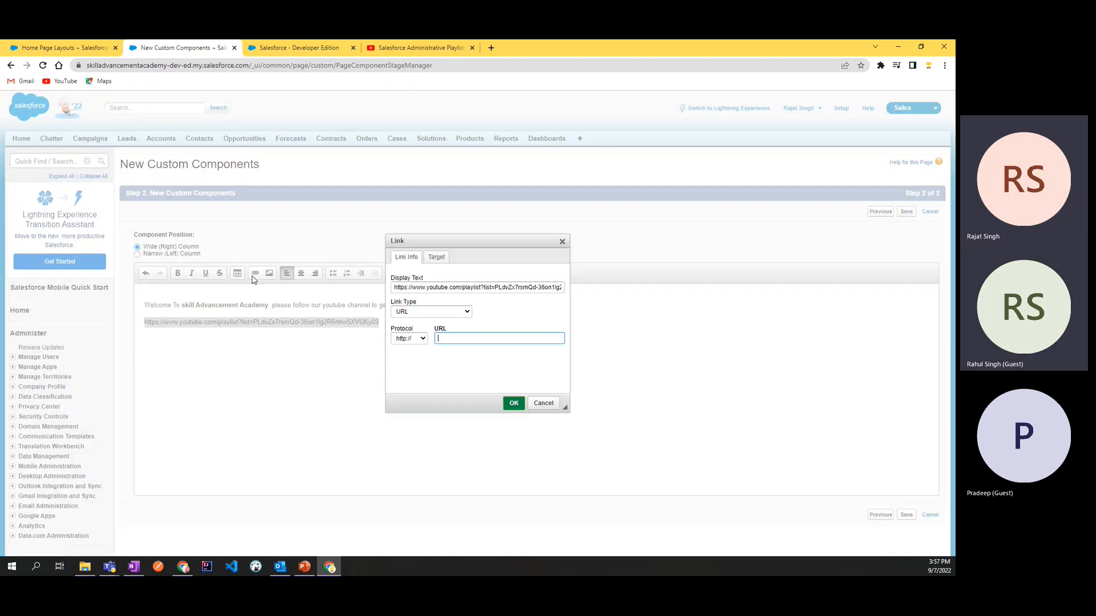
key(ctrl+v)
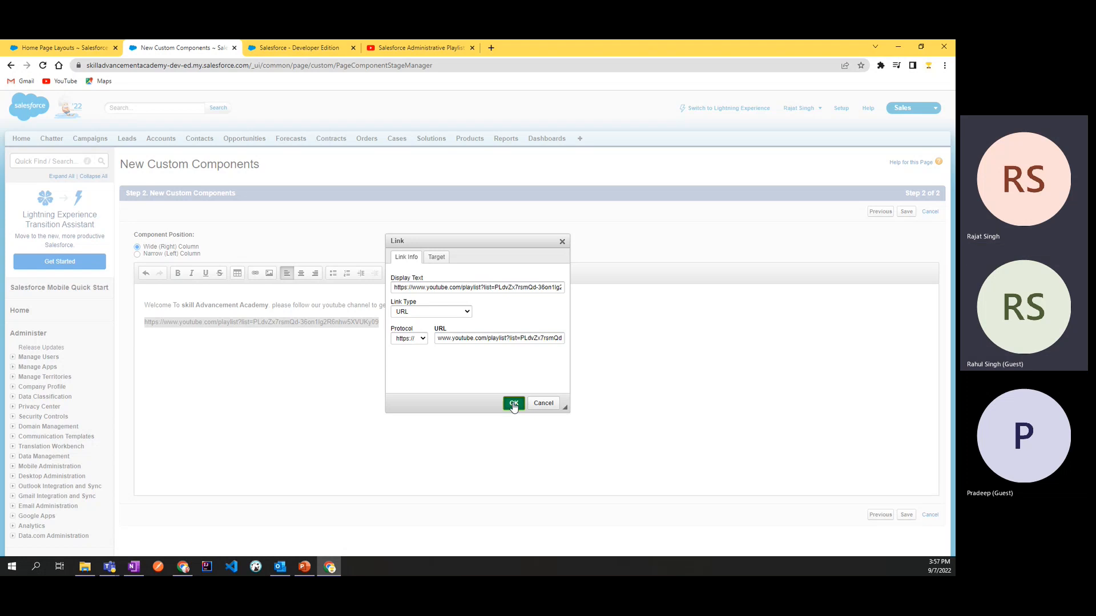
click(513, 403)
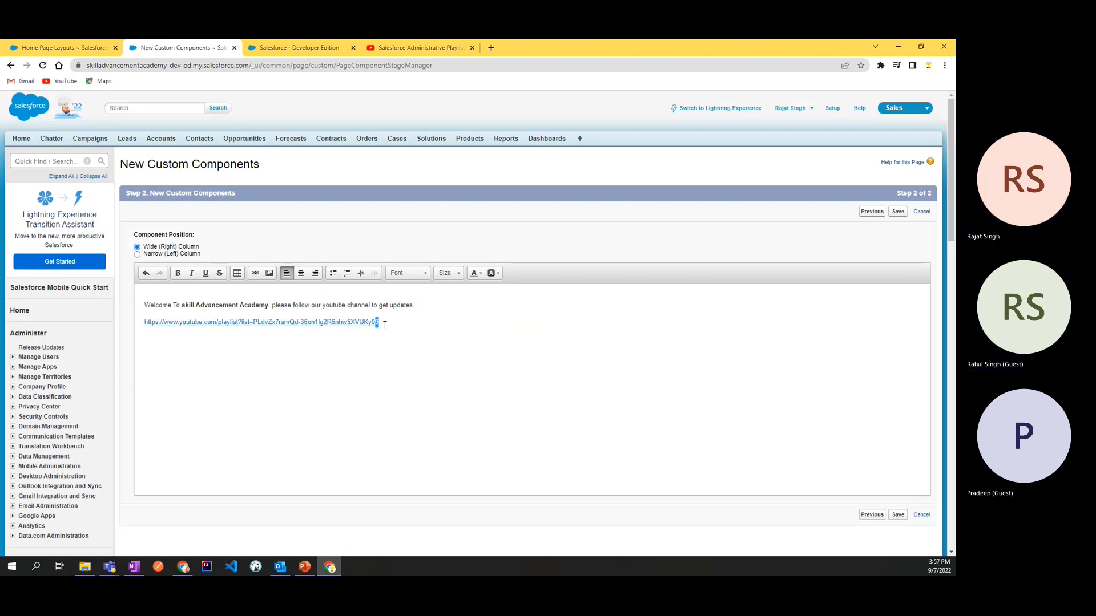
Step: Set the playlist link's display text to "Skill Advancement Academy Channel" and save the custom component
key(shift+Up)
key(shift+Down)
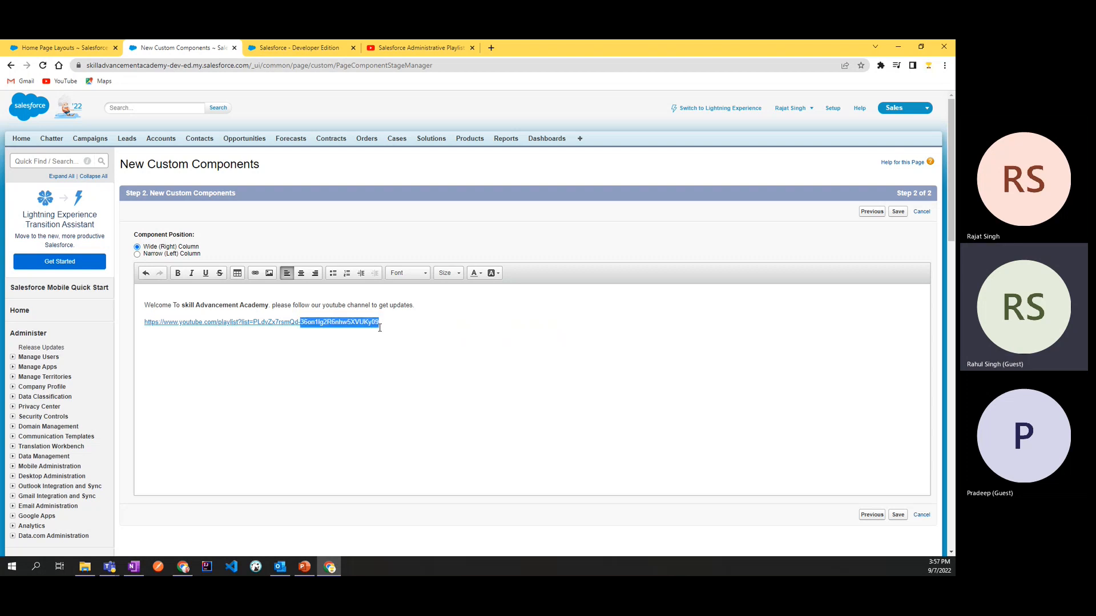
key(ctrl+shift+Left)
key(ctrl+shift+Left)
key(ctrl+shift+Left)
key(ctrl+shift+Left)
key(ctrl+shift+Left)
key(ctrl+shift+Left)
key(ctrl+shift+Left)
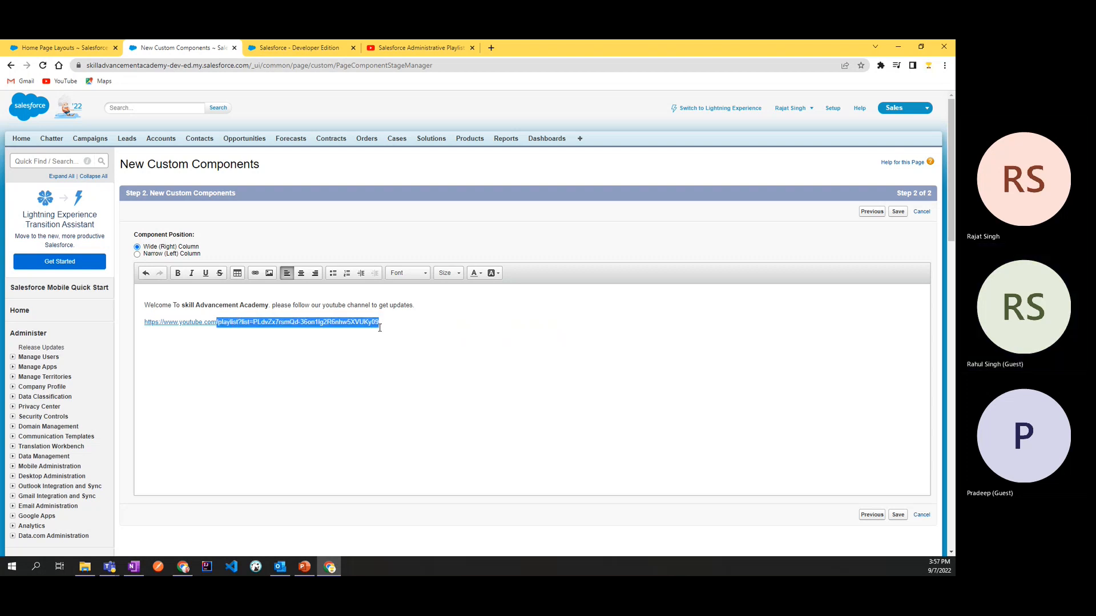
key(ctrl+shift+Left)
key(ctrl+shift+Left)
key(ctrl+shift+Left)
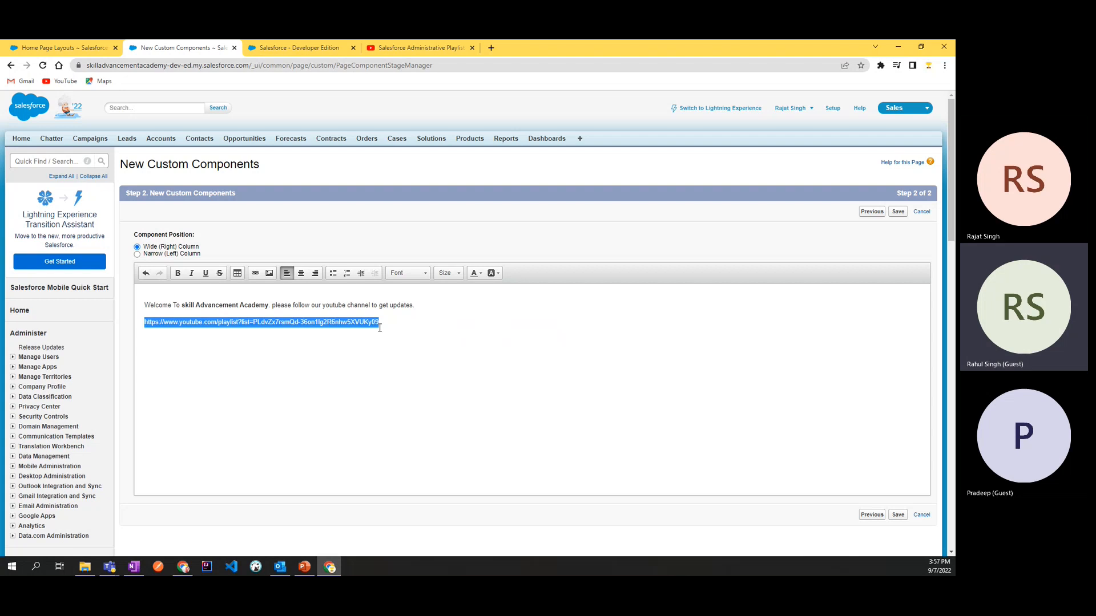
click(255, 274)
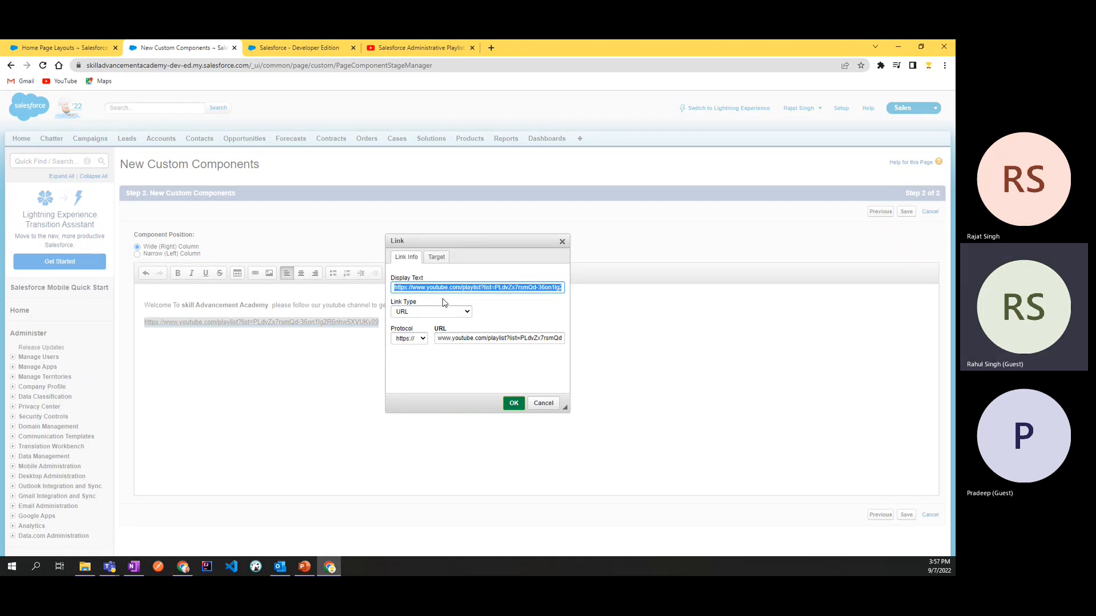
text(Skill Advancement Aca)
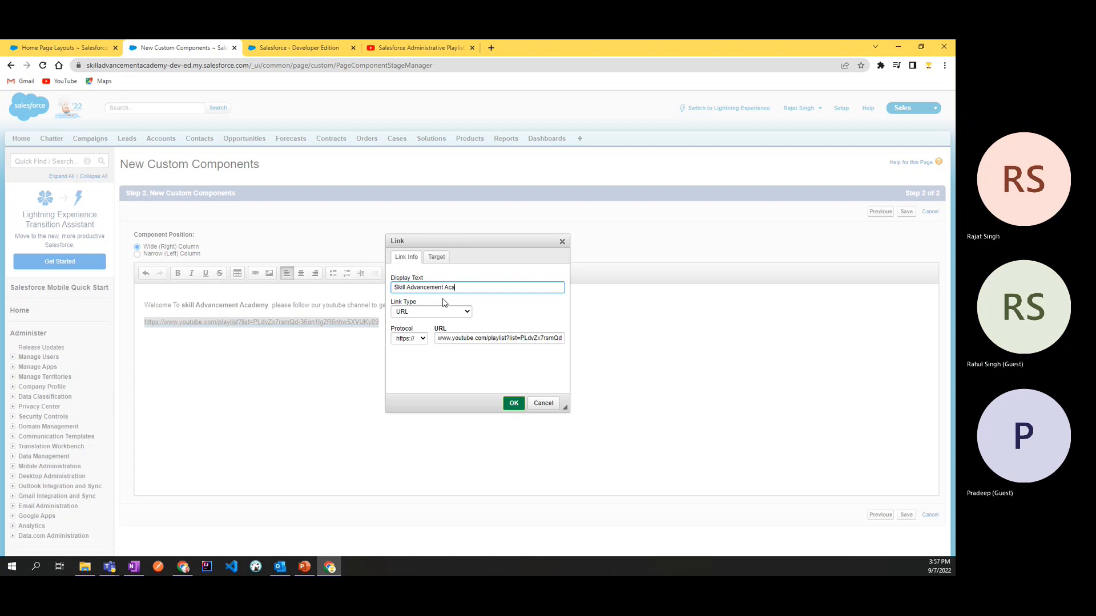
text(dem)
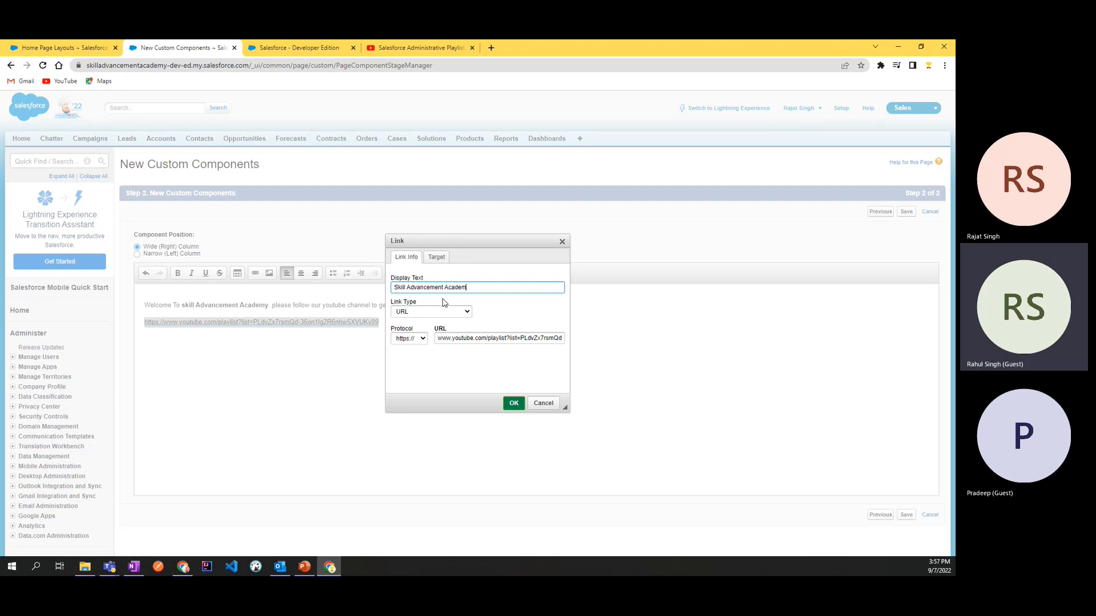
text(y Channel)
click(514, 403)
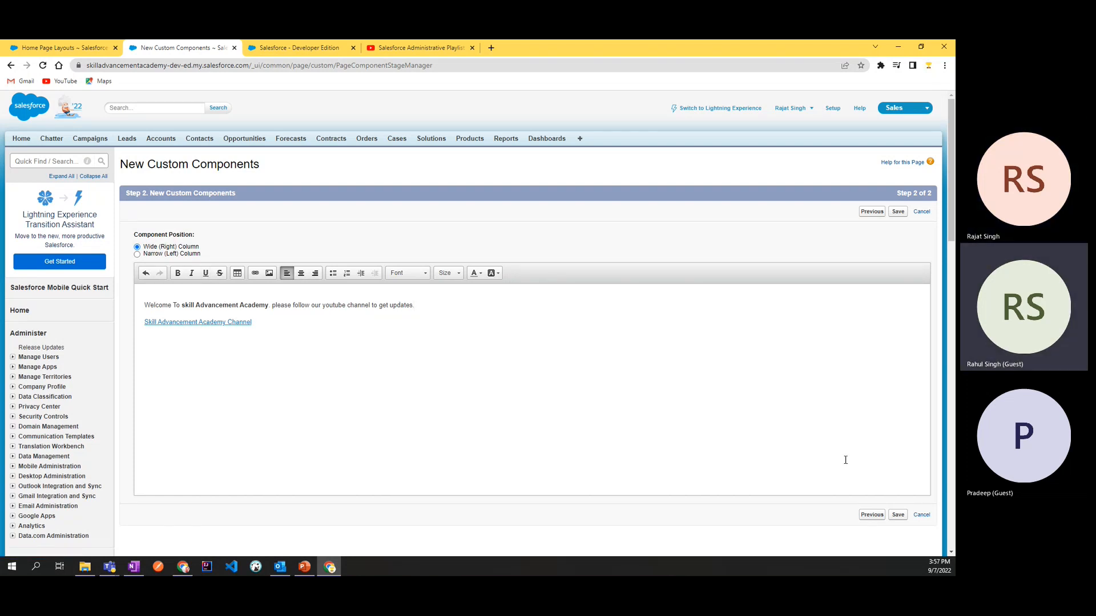
click(896, 516)
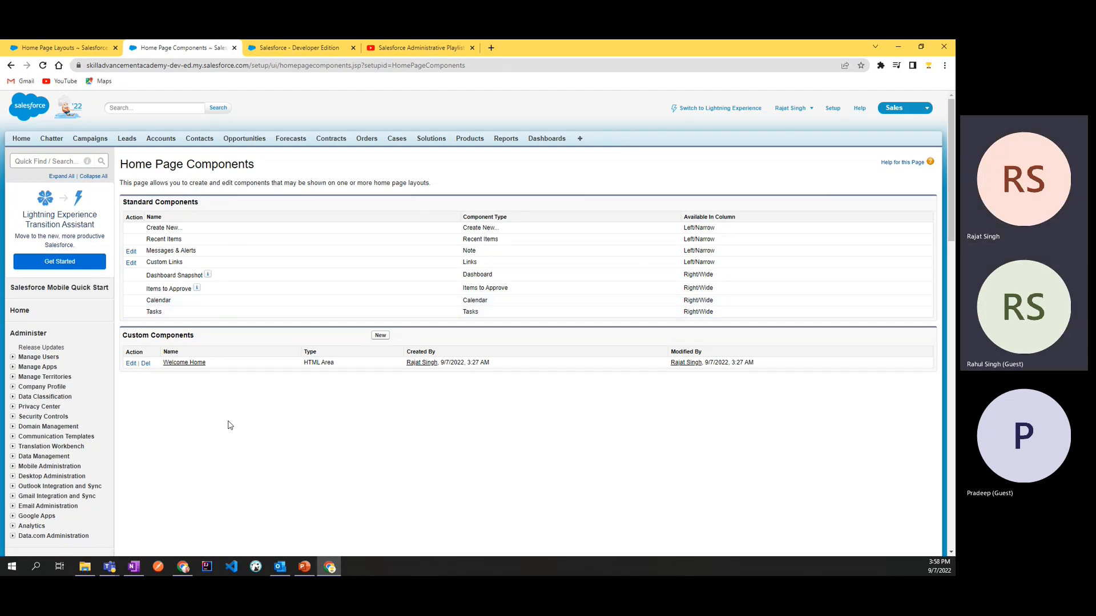
Step: Reopen the Home Page Components list, check the current Home page in the other browser tab, and return to the list
scroll(188, 434, down, 3)
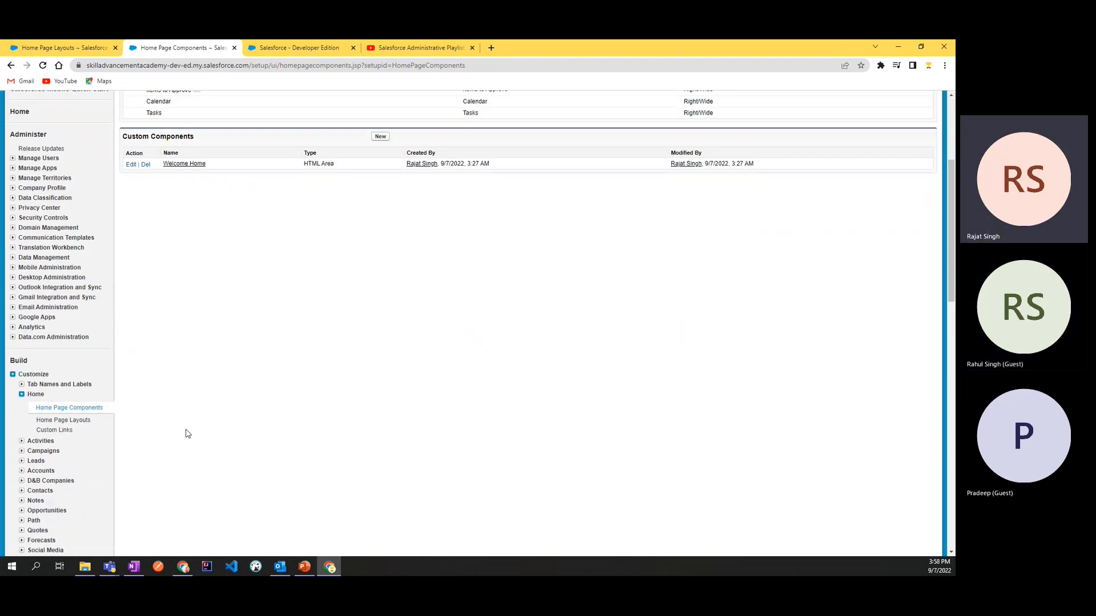
click(83, 408)
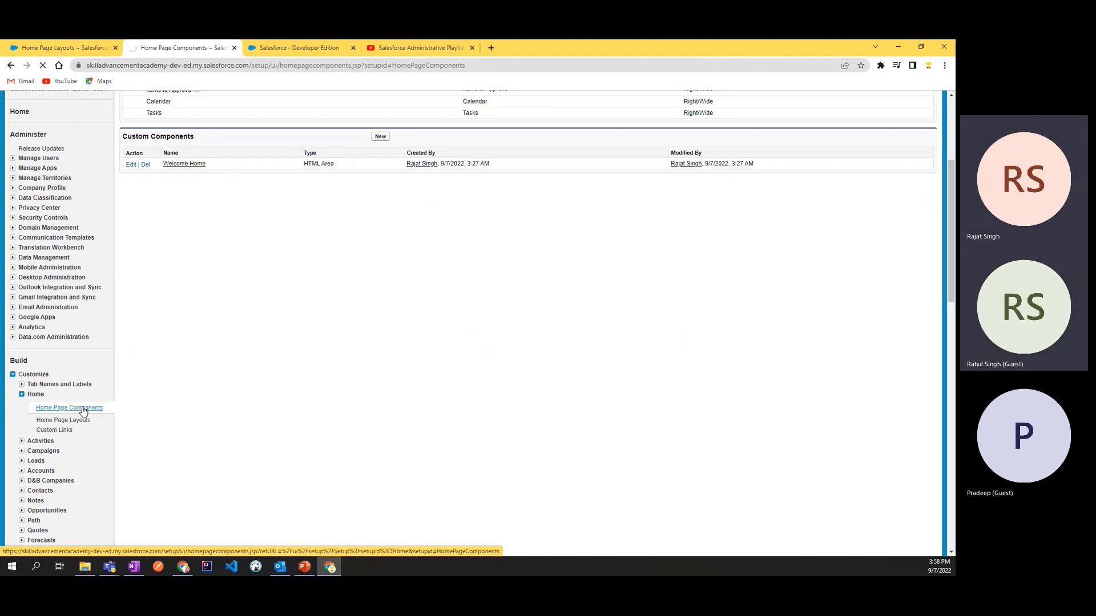
click(36, 49)
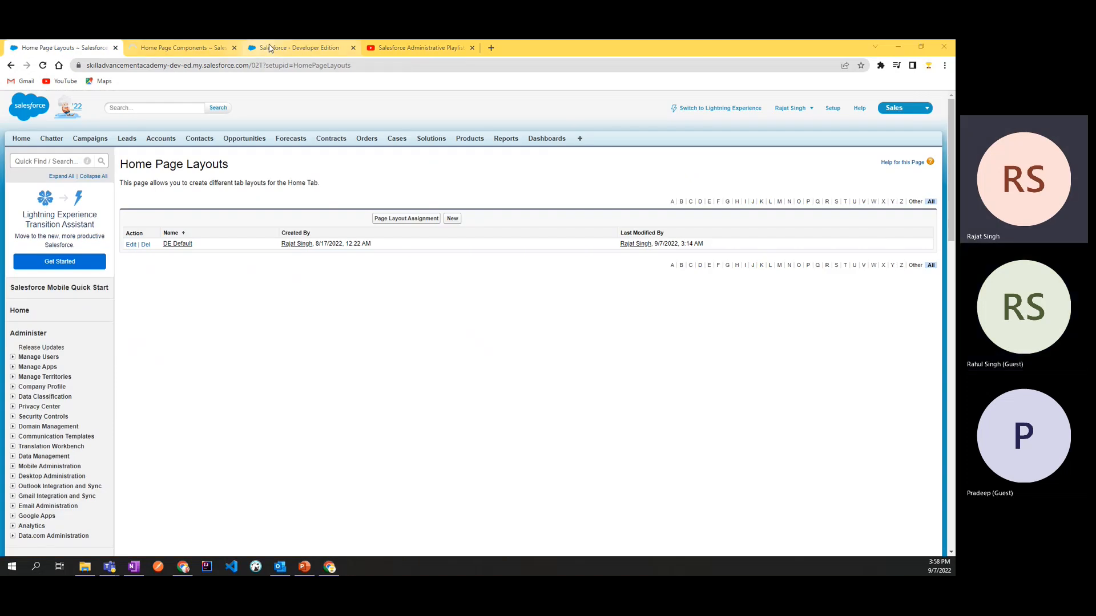
click(286, 47)
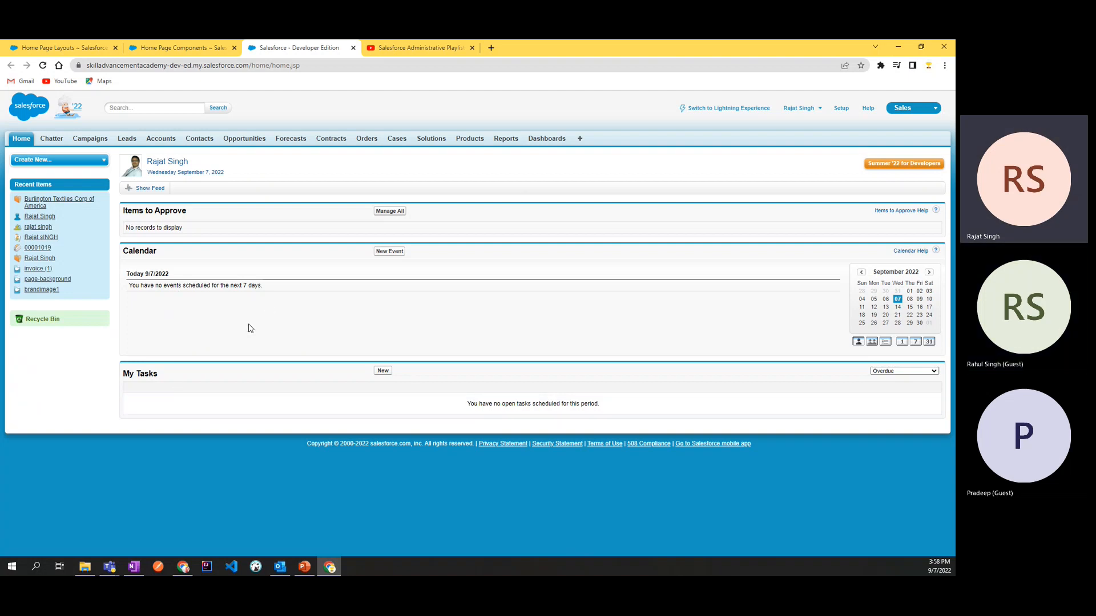
click(188, 49)
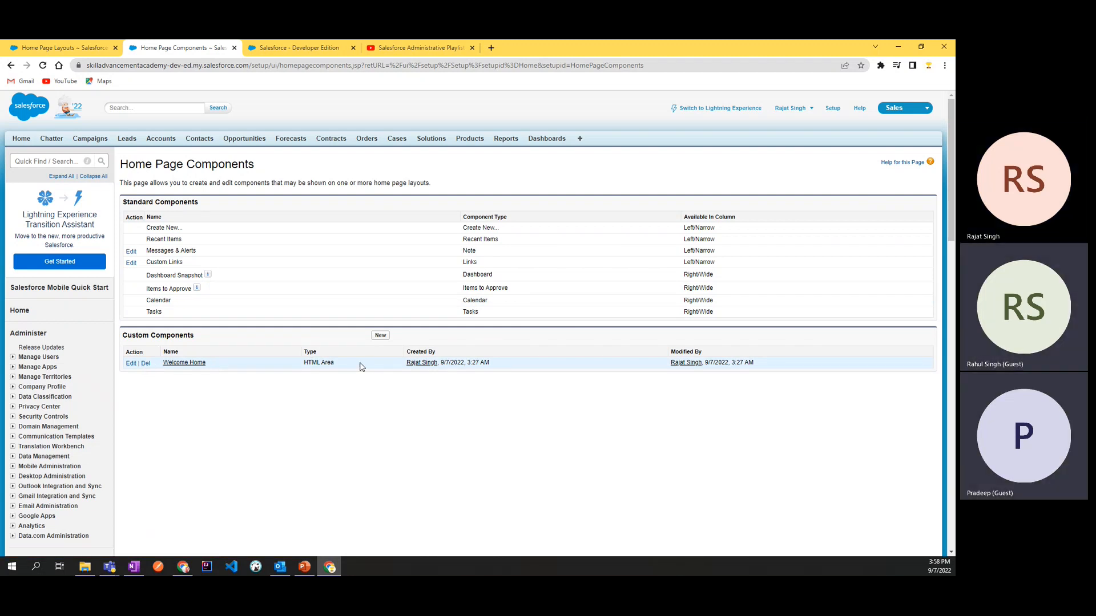
Step: Review the Welcome Home entry under Custom Components, including its available actions and its created and modified details
double_click(152, 336)
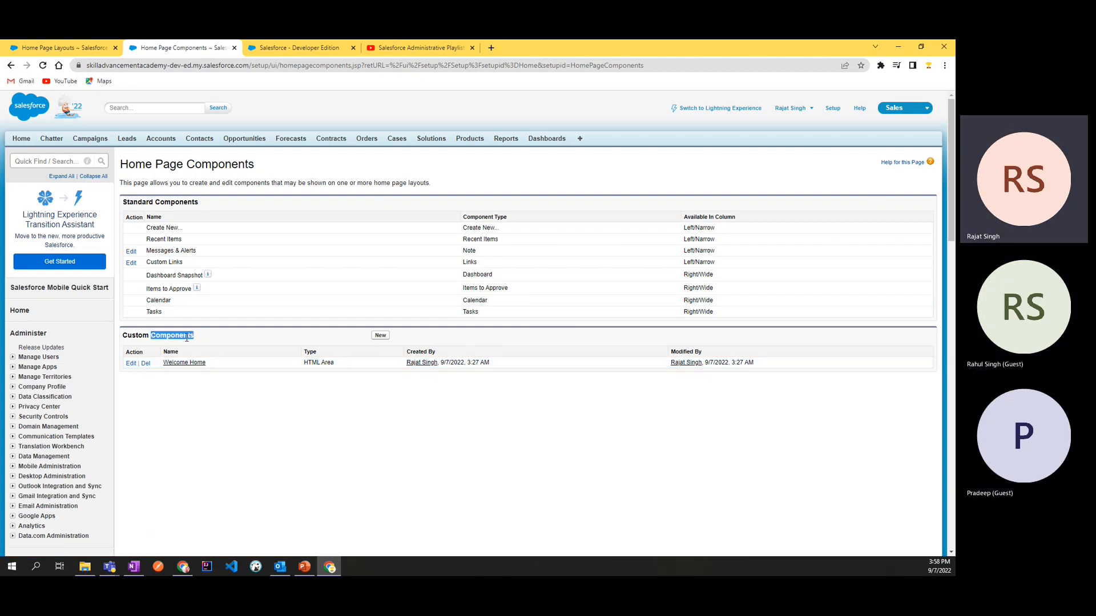
double_click(134, 352)
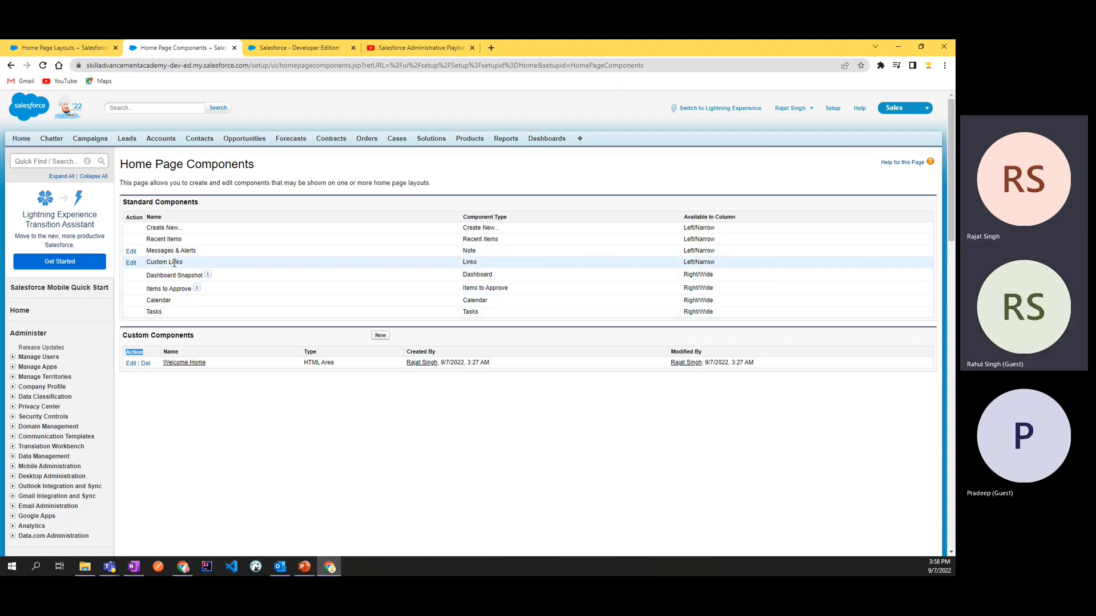
click(128, 336)
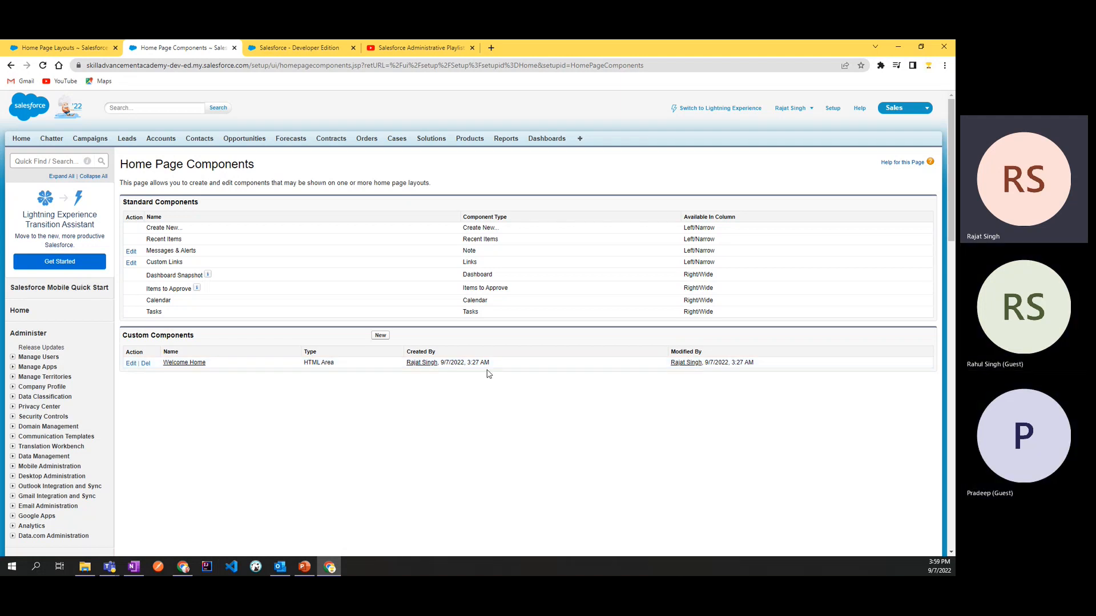
drag(494, 365, 406, 368)
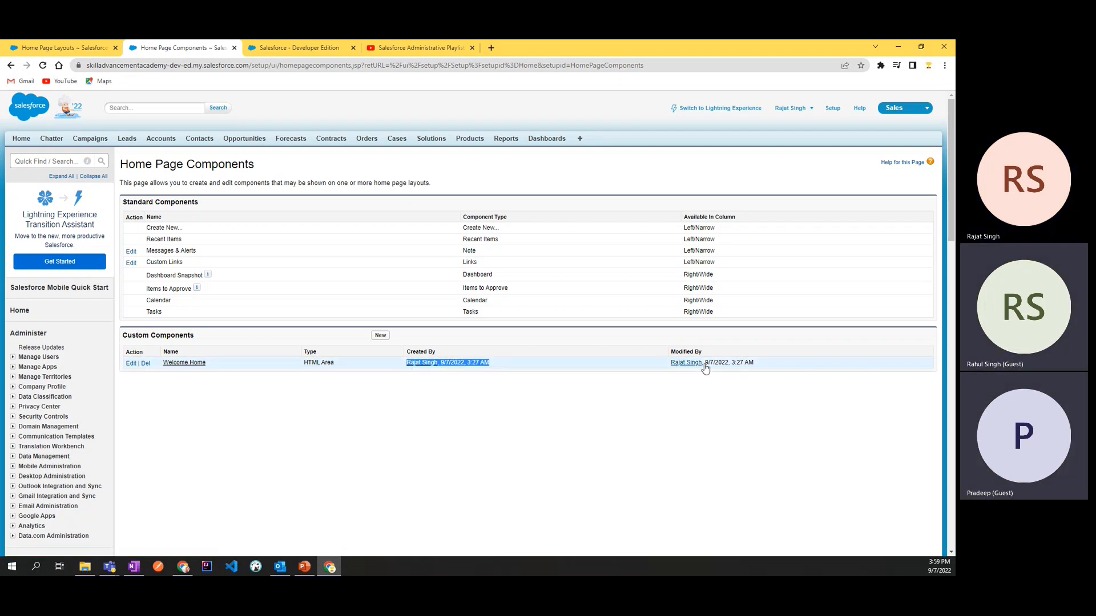
drag(759, 364, 714, 361)
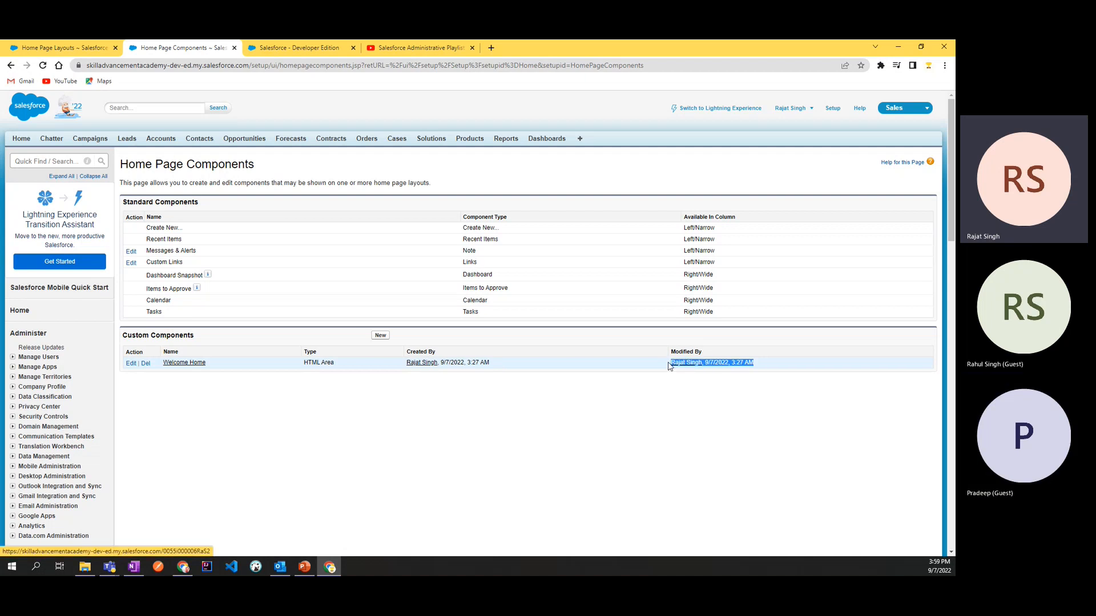
click(649, 407)
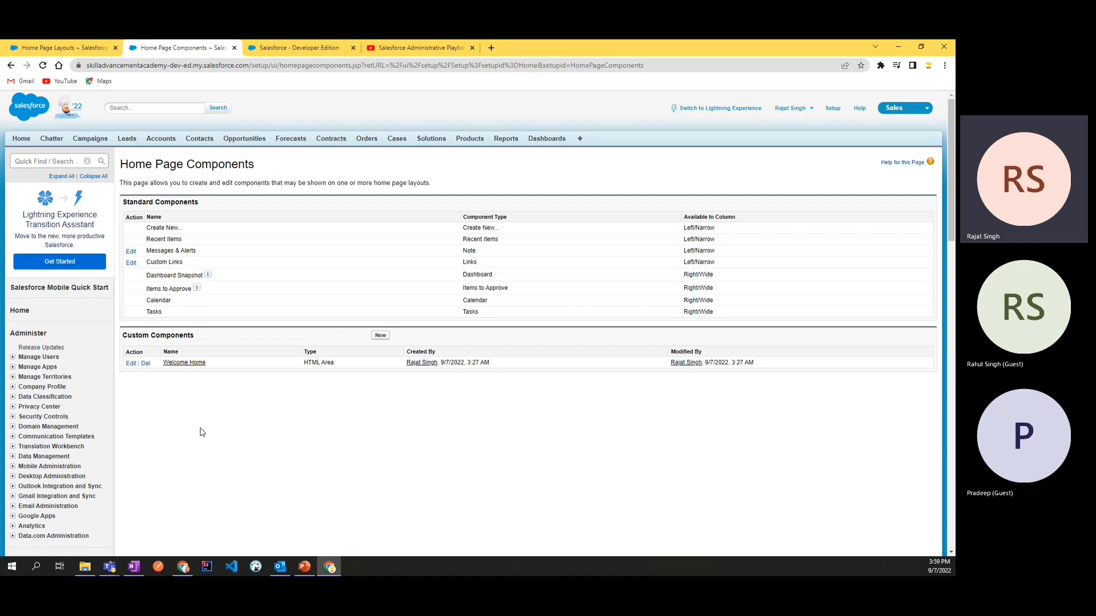
click(61, 48)
click(297, 47)
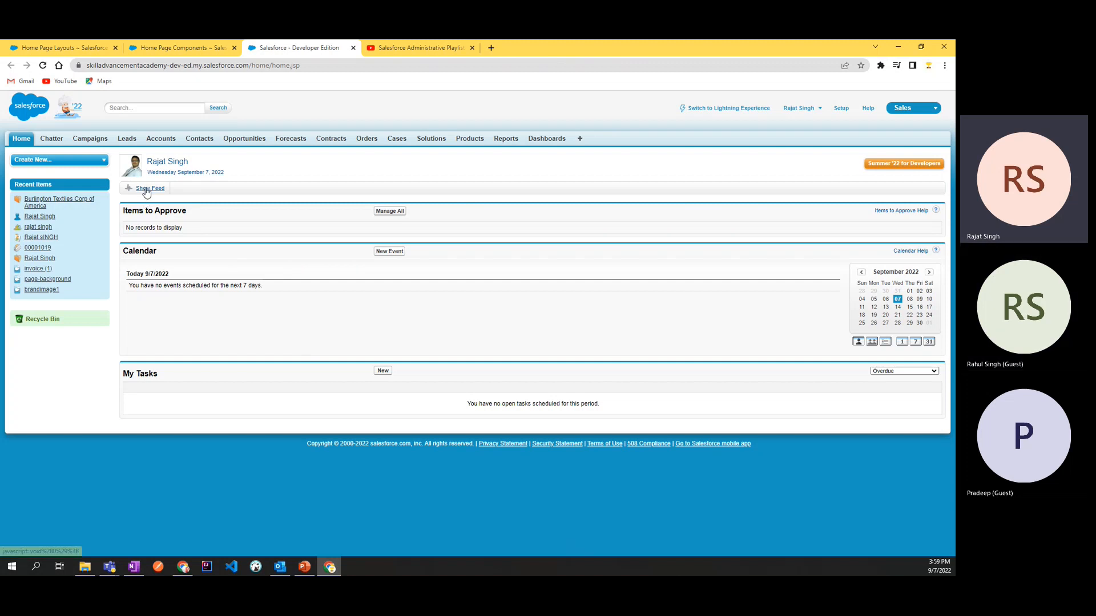
click(55, 50)
click(166, 48)
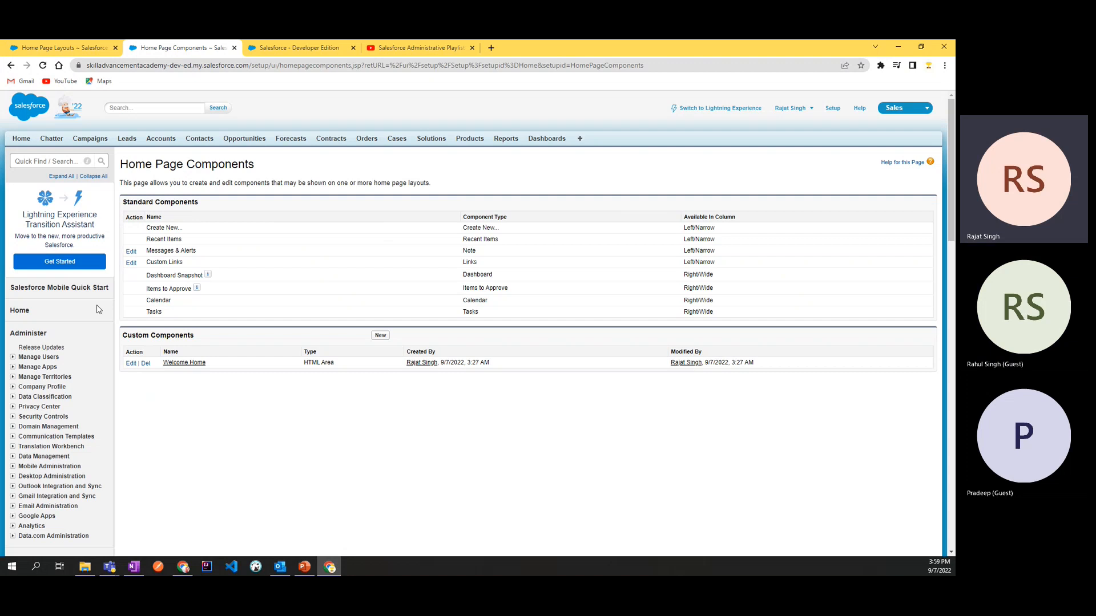
Step: Open the DE Default home page layout for editing and include Welcome Home among its wide components
scroll(80, 420, down, 6)
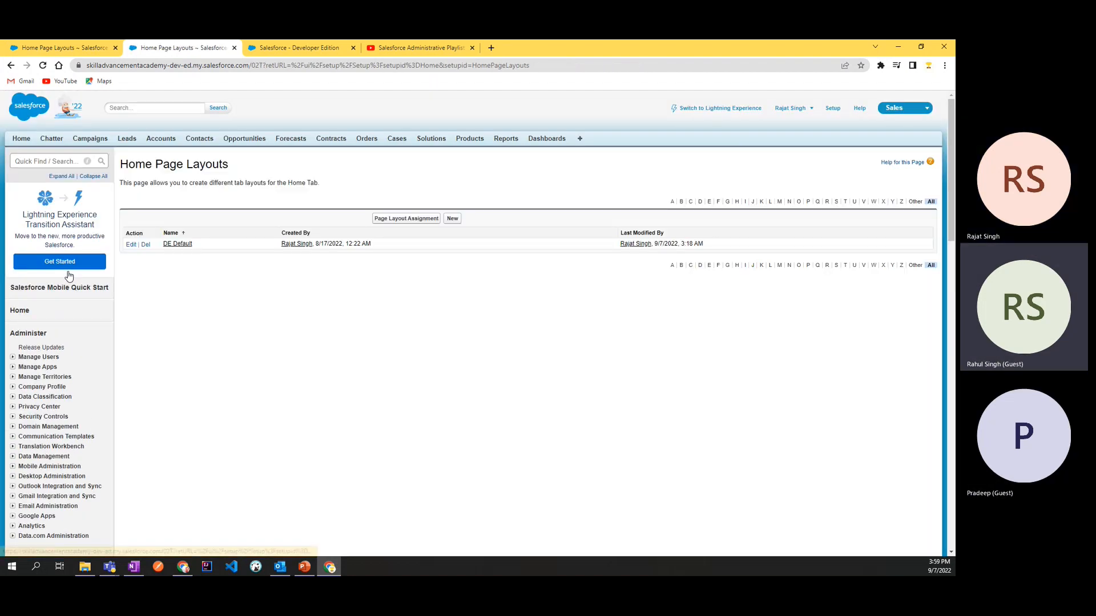
click(131, 245)
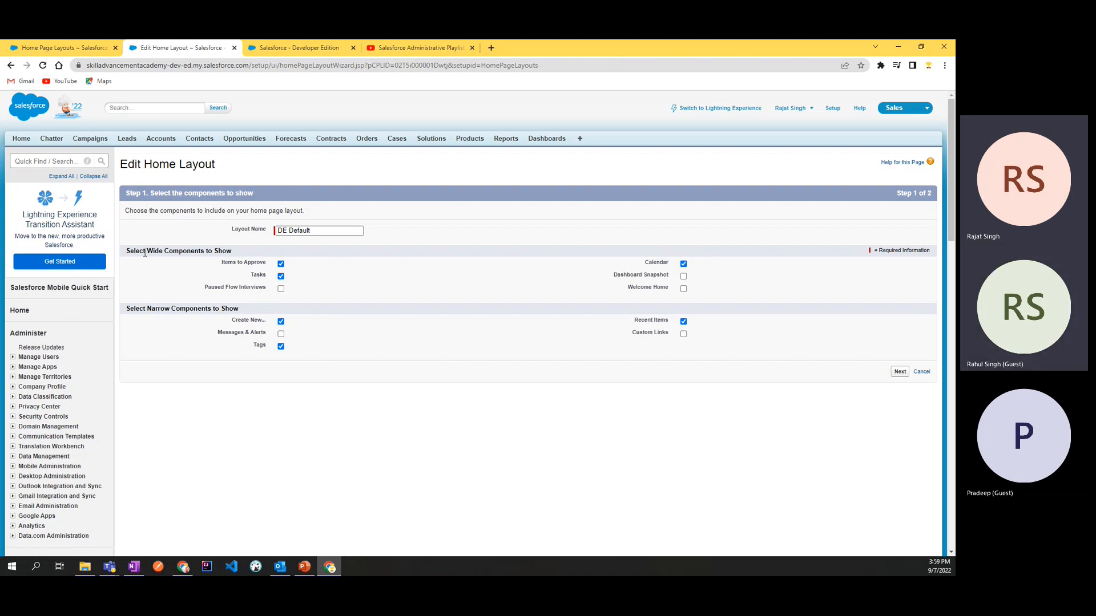
drag(129, 252, 245, 253)
click(246, 253)
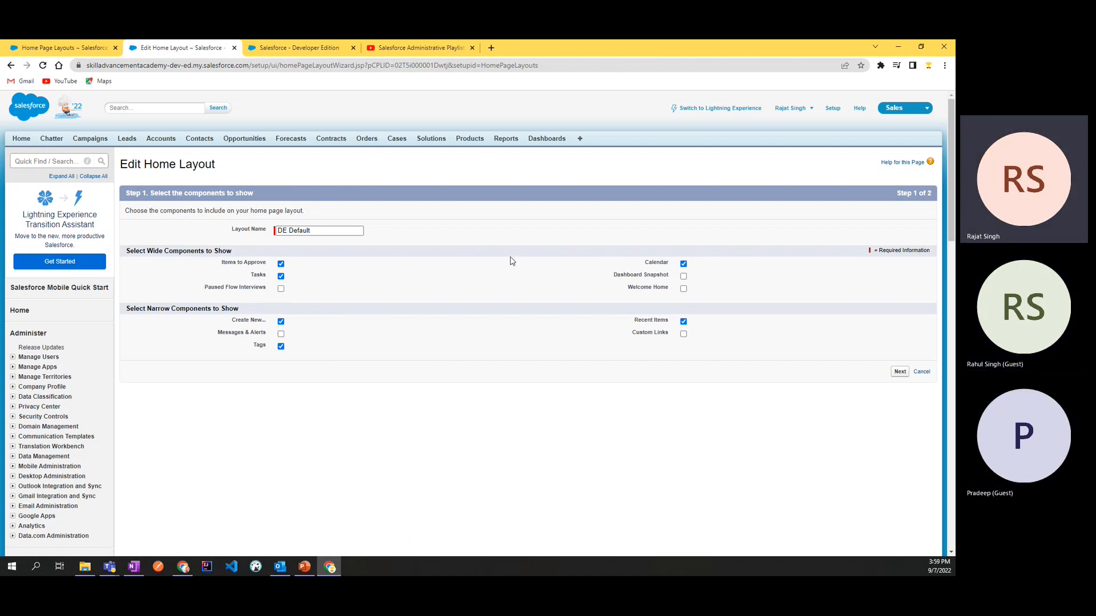
click(683, 289)
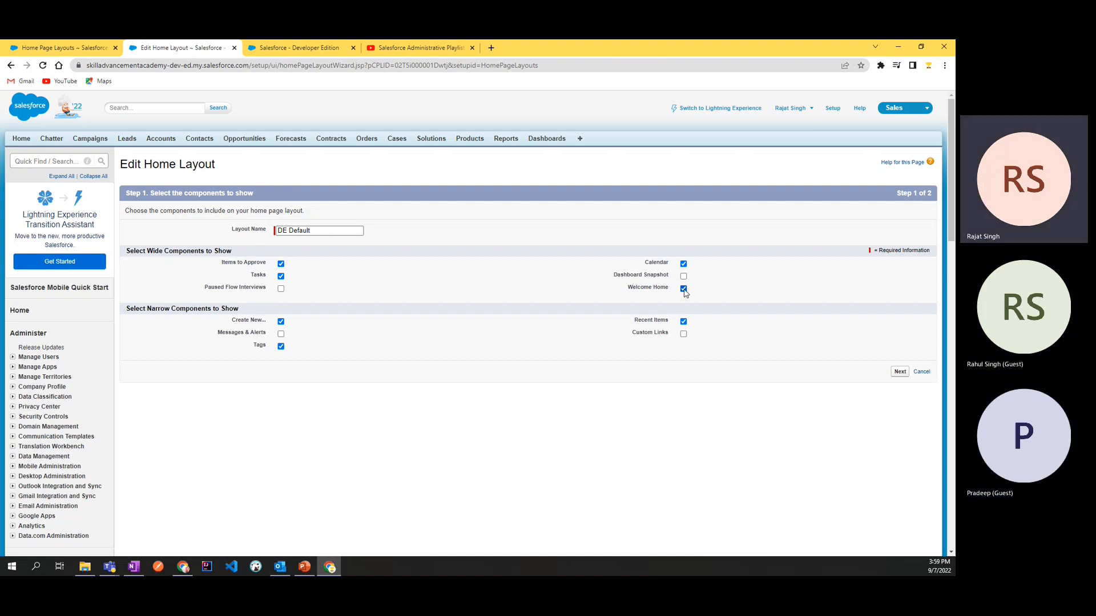
Step: Continue to the component ordering, move Welcome Home to the top of the wide column, and save the layout
click(900, 372)
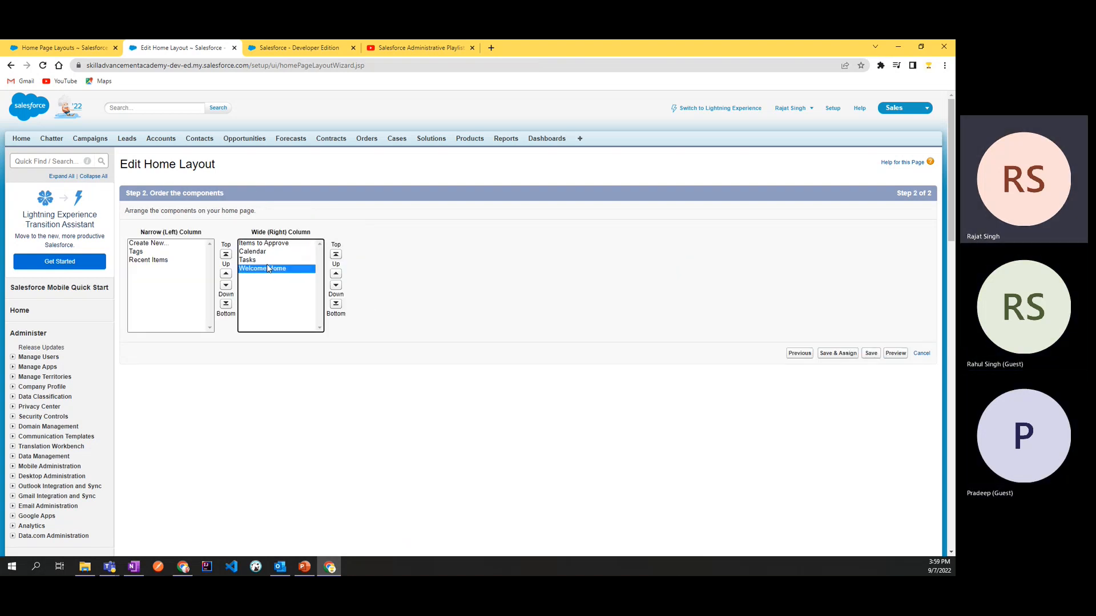
click(337, 255)
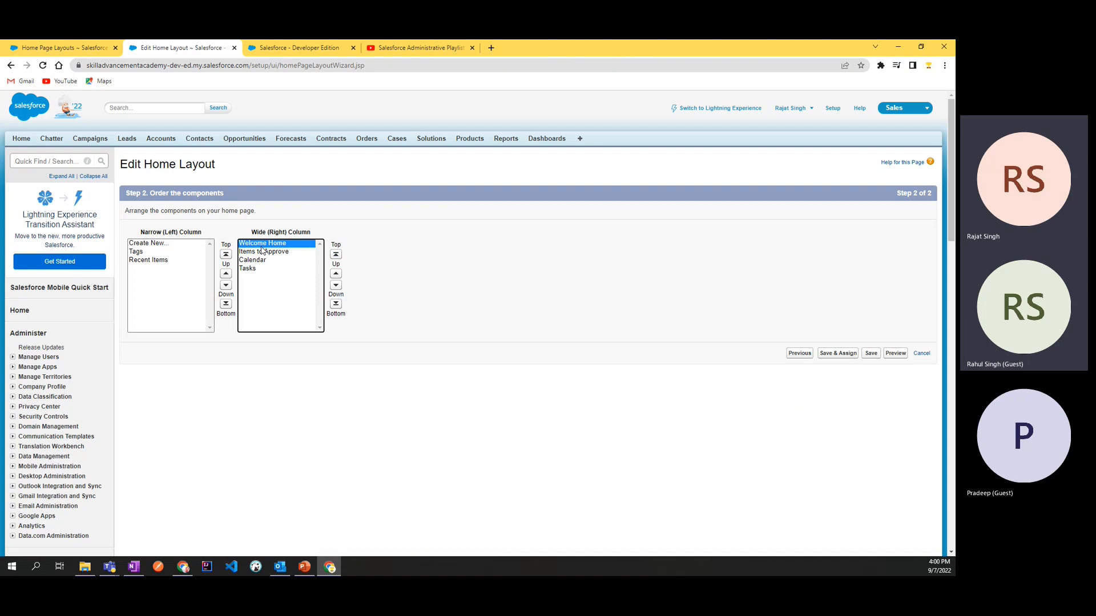
click(871, 355)
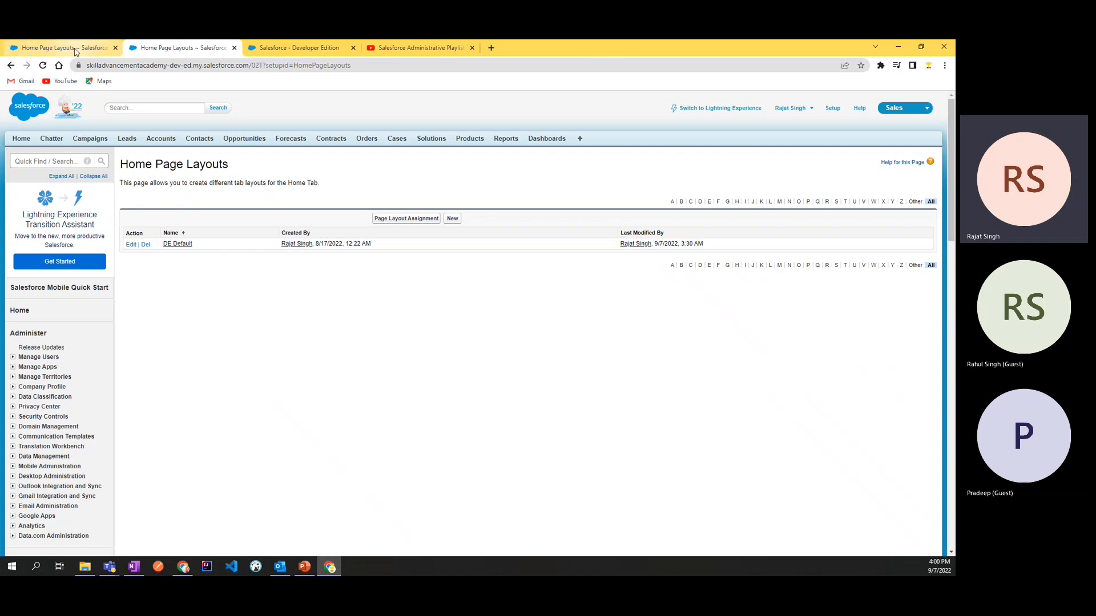
Step: Reload the Home page in its browser tab and examine the Welcome Home component's heading, text and link
click(299, 48)
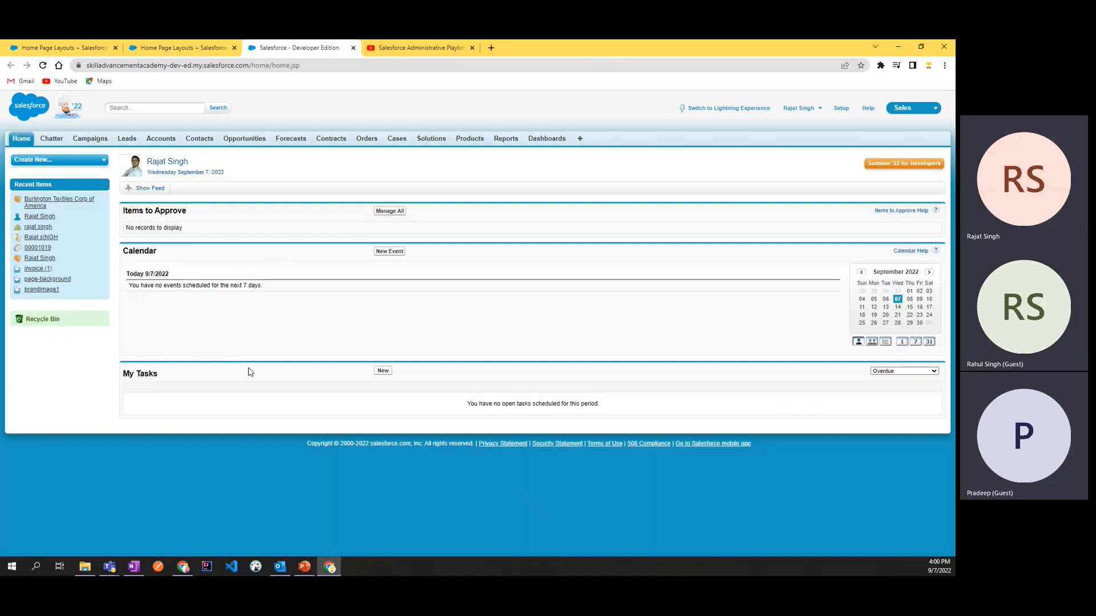
key(F5)
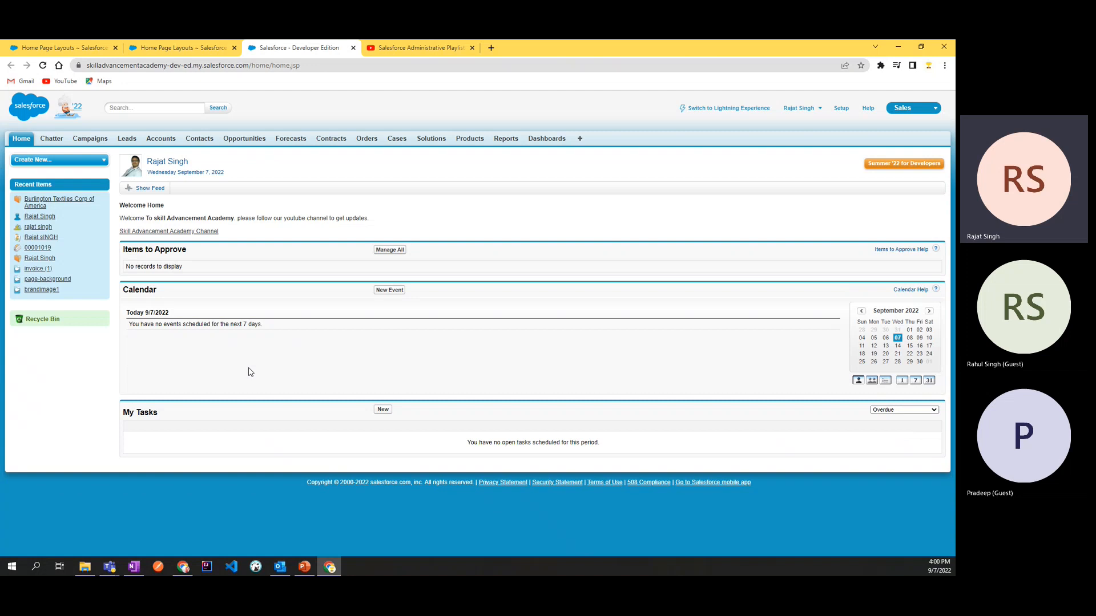
drag(121, 205, 232, 231)
click(227, 226)
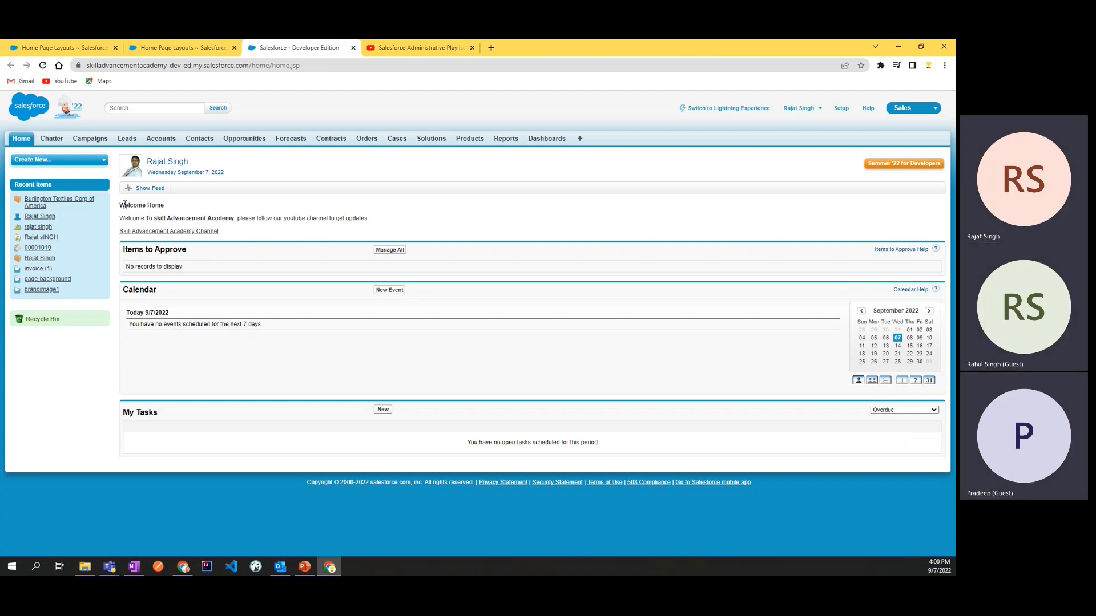
drag(123, 205, 218, 232)
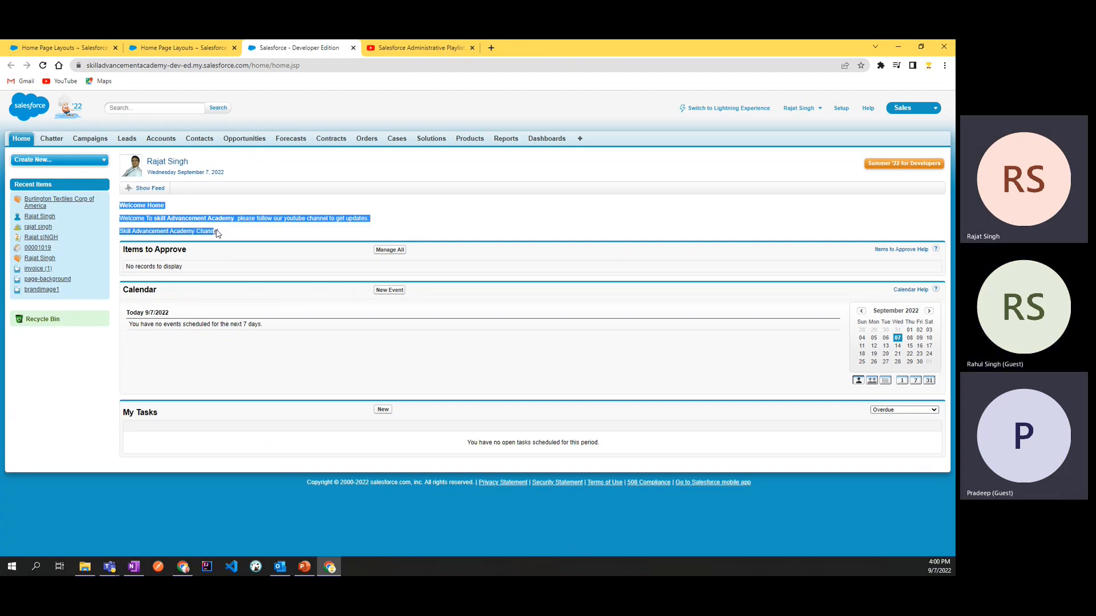
click(240, 235)
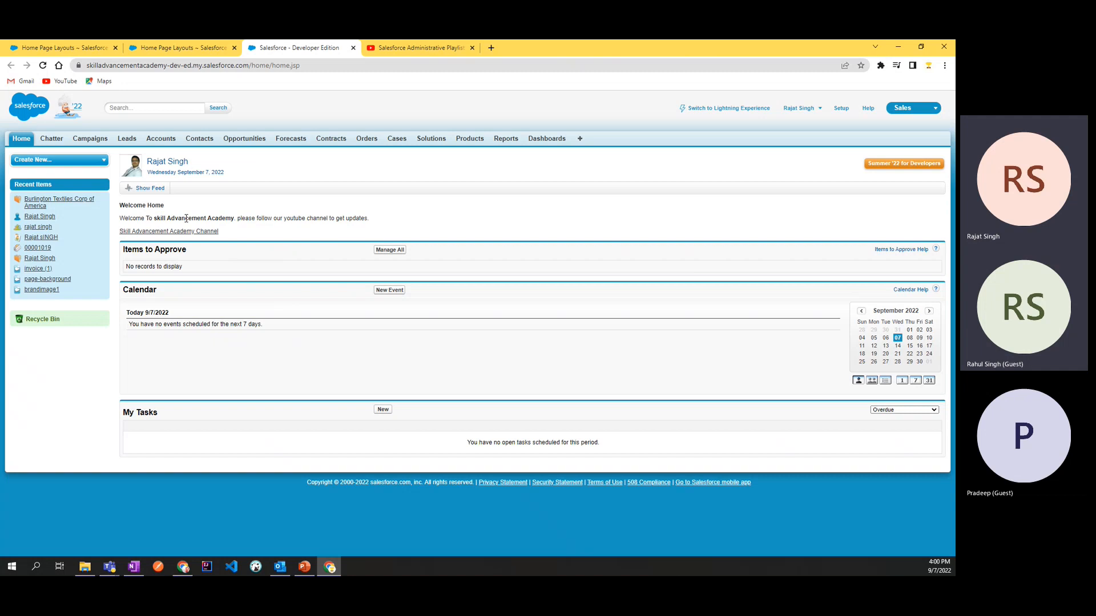
Step: Test the Skill Advancement Academy Channel link below the welcome text, and return from YouTube to the Home page
drag(237, 218, 399, 222)
click(305, 227)
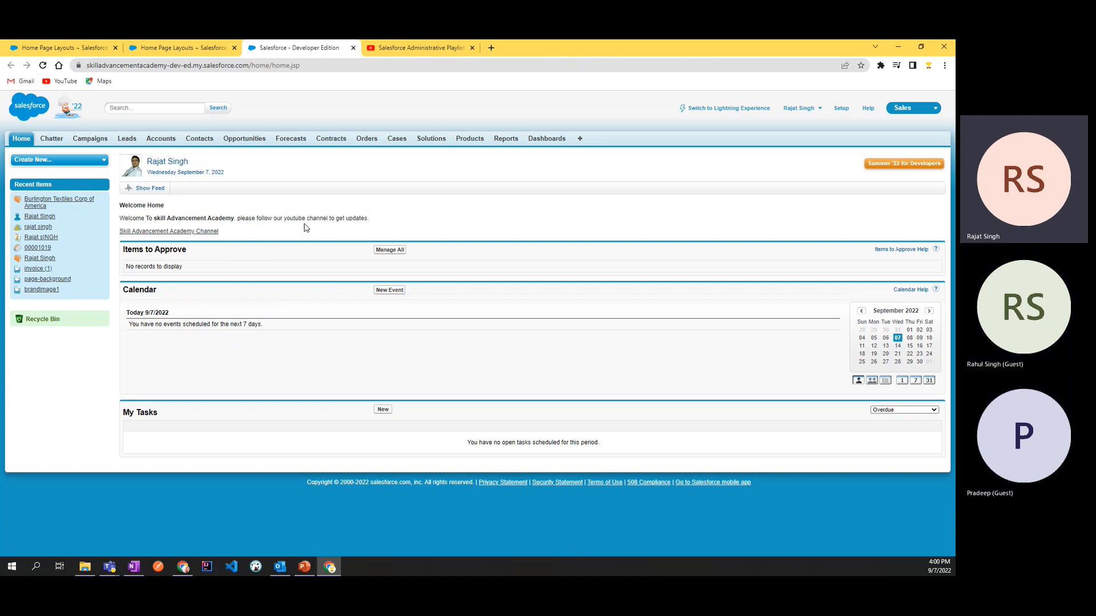
click(178, 231)
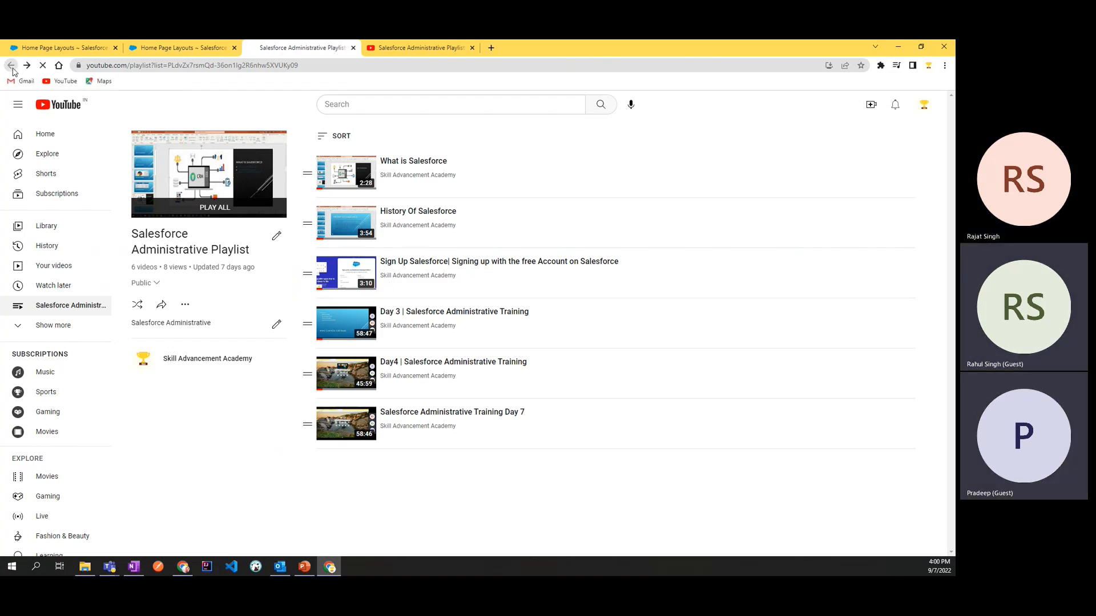
click(11, 67)
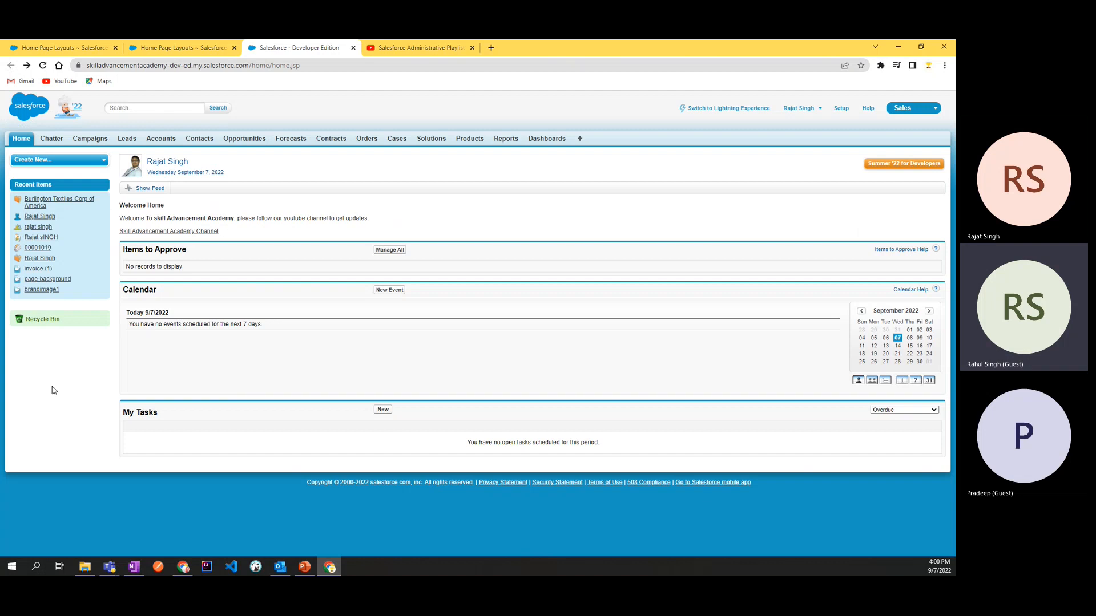
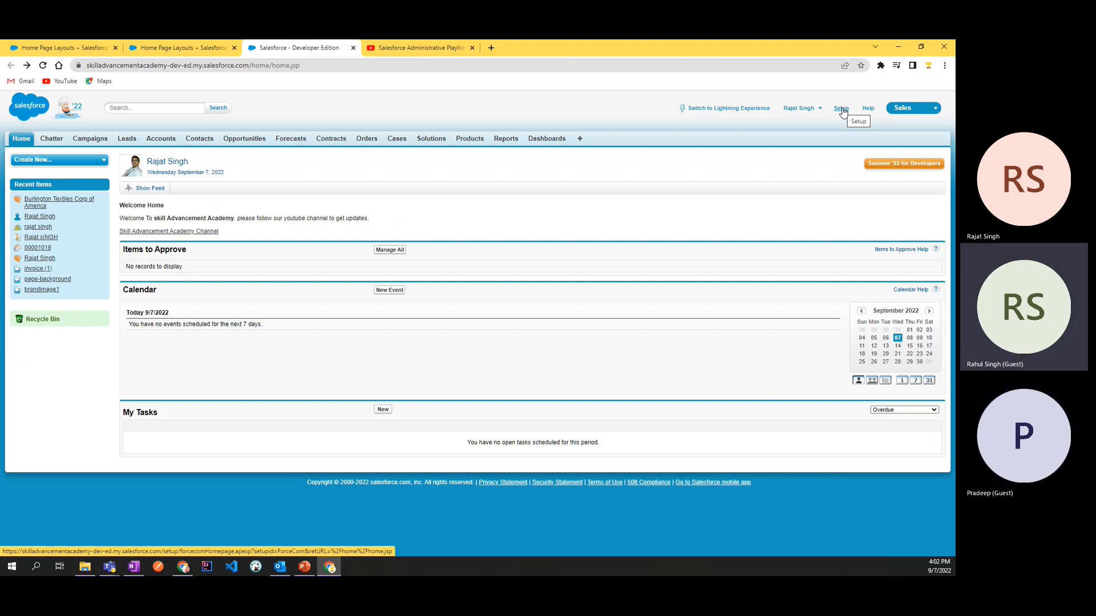
Step: Open Setup and go to Home Page Layouts in the Home customization settings
click(841, 109)
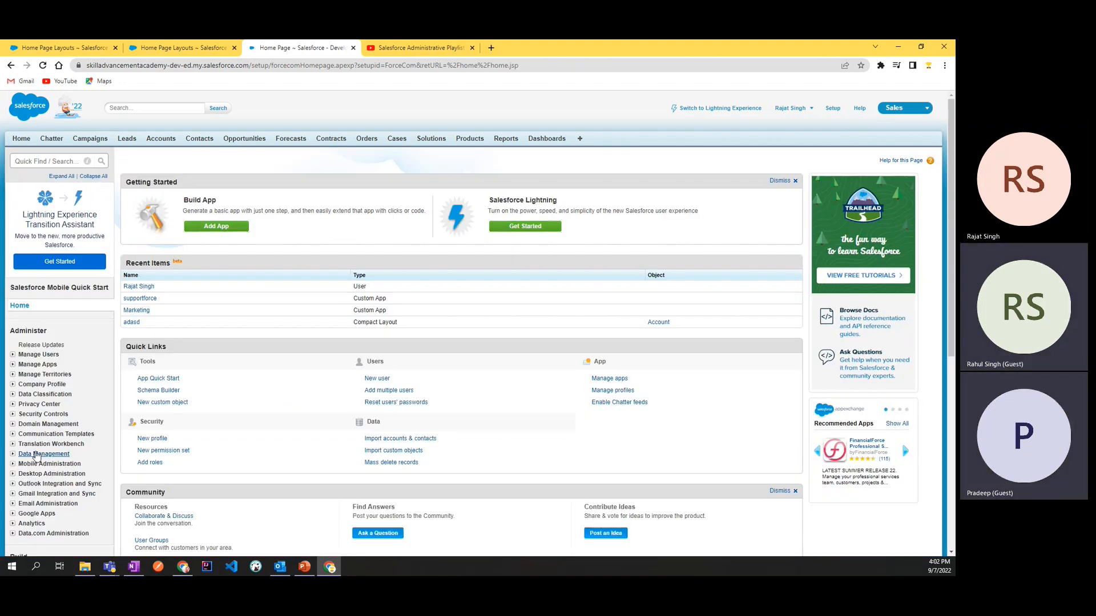
scroll(35, 468, down, 5)
scroll(38, 465, down, 1)
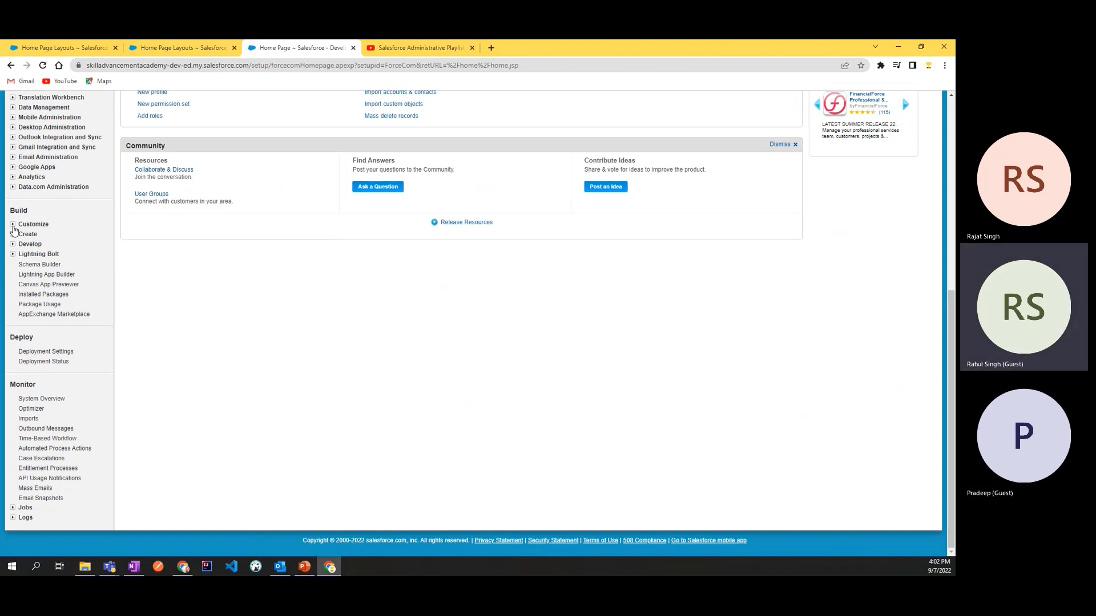
scroll(23, 159, up, 3)
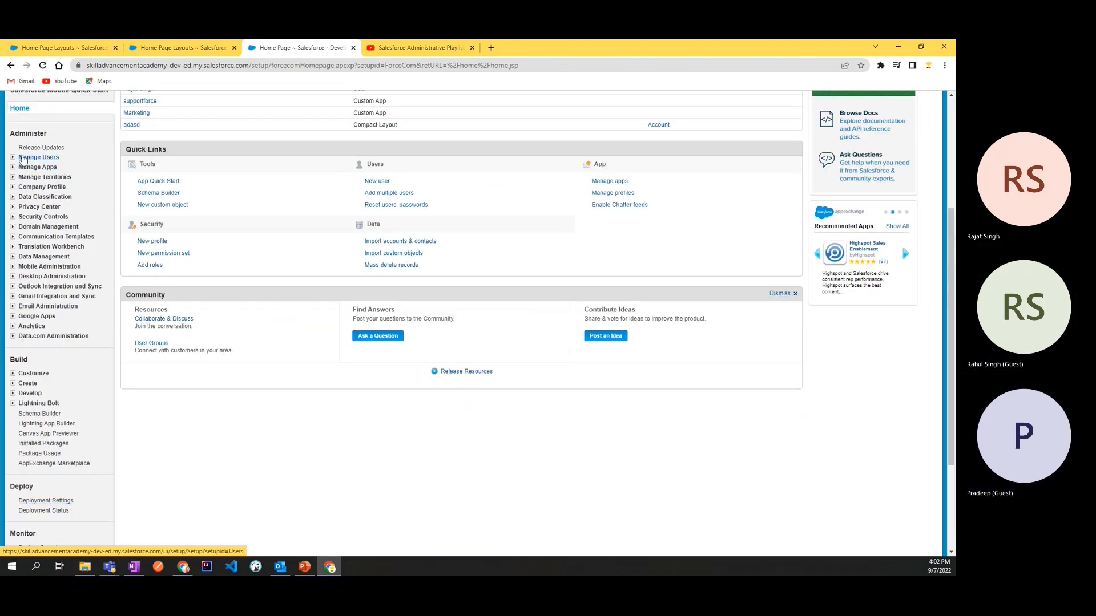
scroll(45, 271, up, 3)
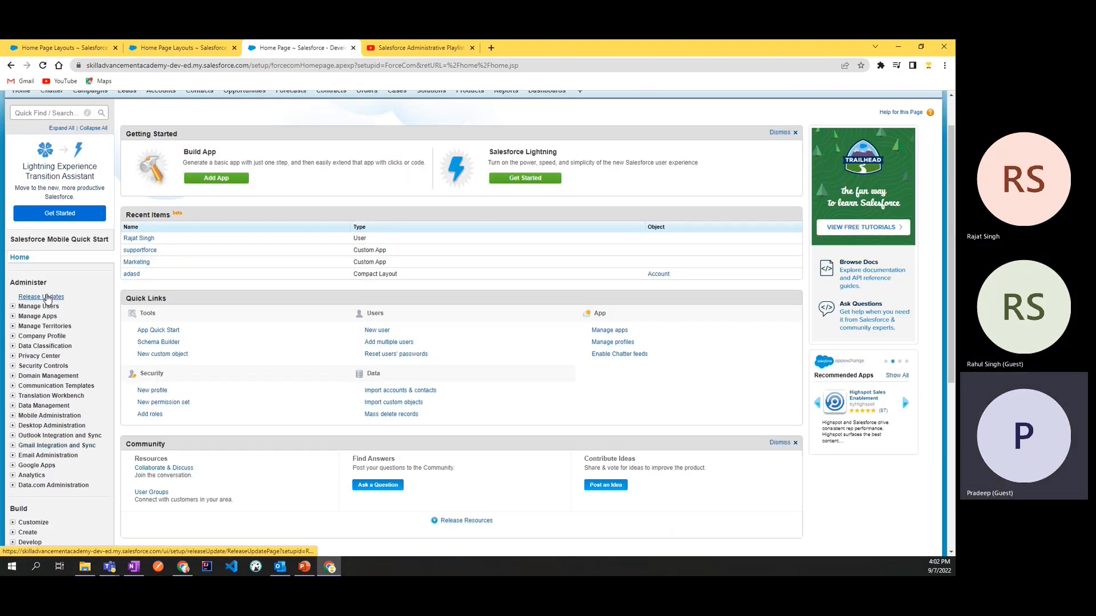
scroll(50, 457, down, 5)
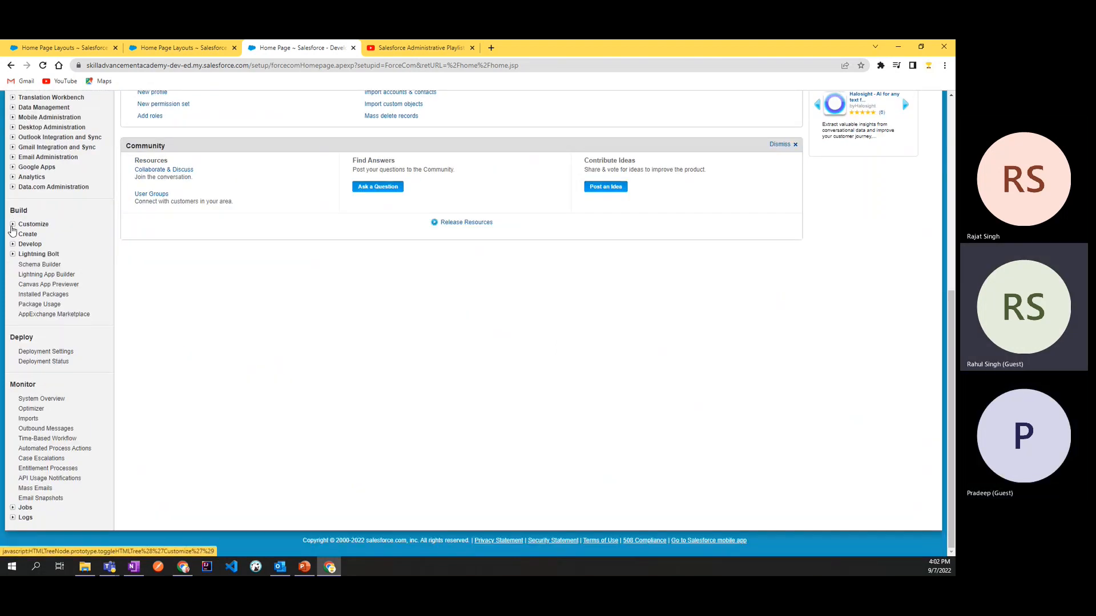
click(12, 225)
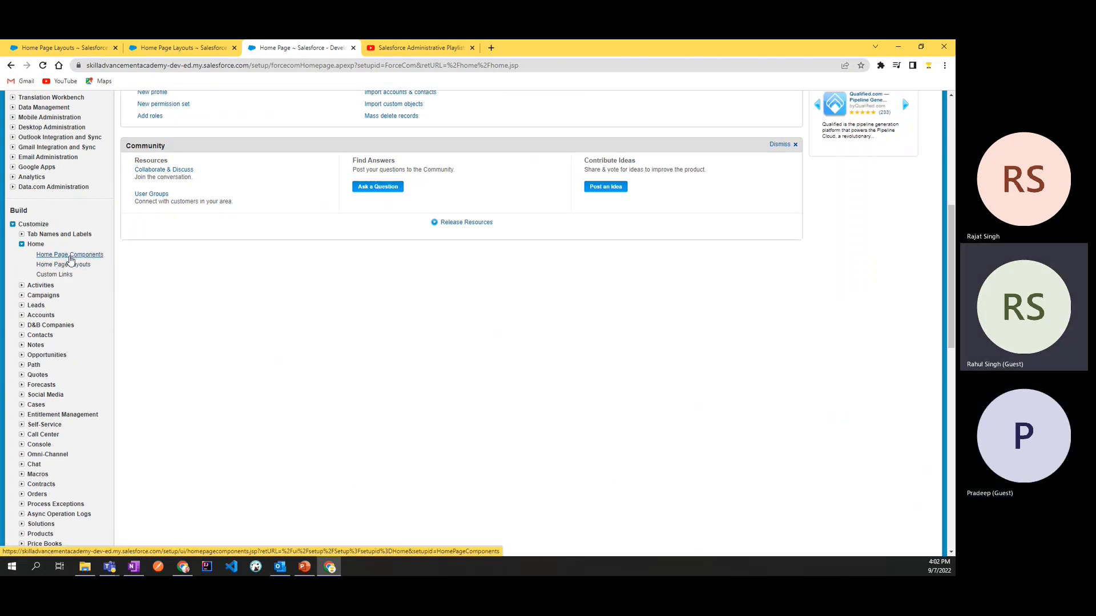
click(69, 266)
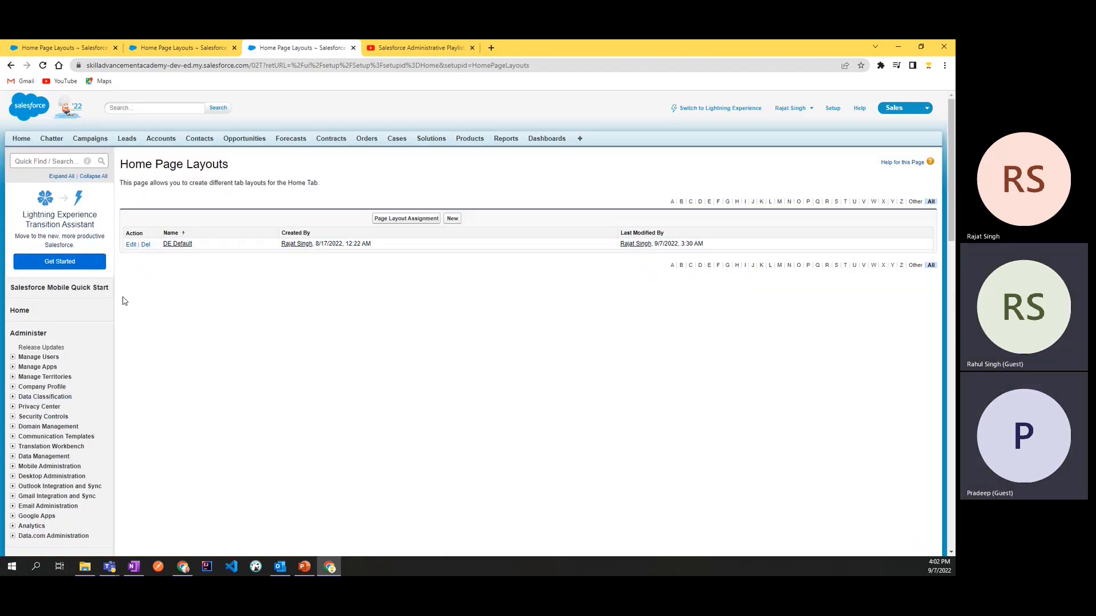
Step: Switch to Home Page Components and open the Welcome Home custom component for editing
scroll(55, 468, down, 6)
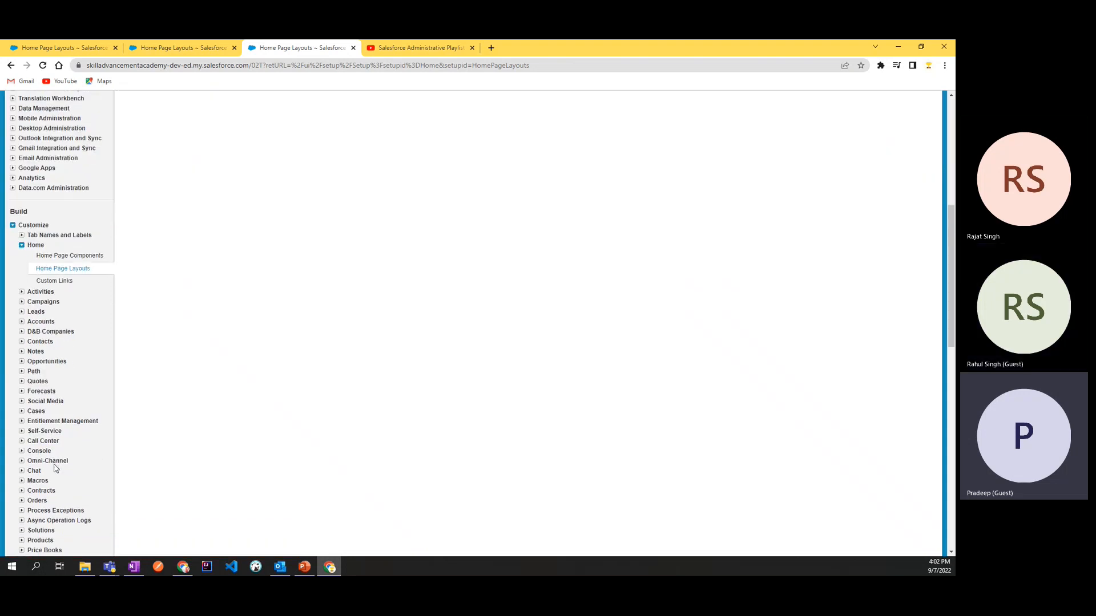
click(68, 258)
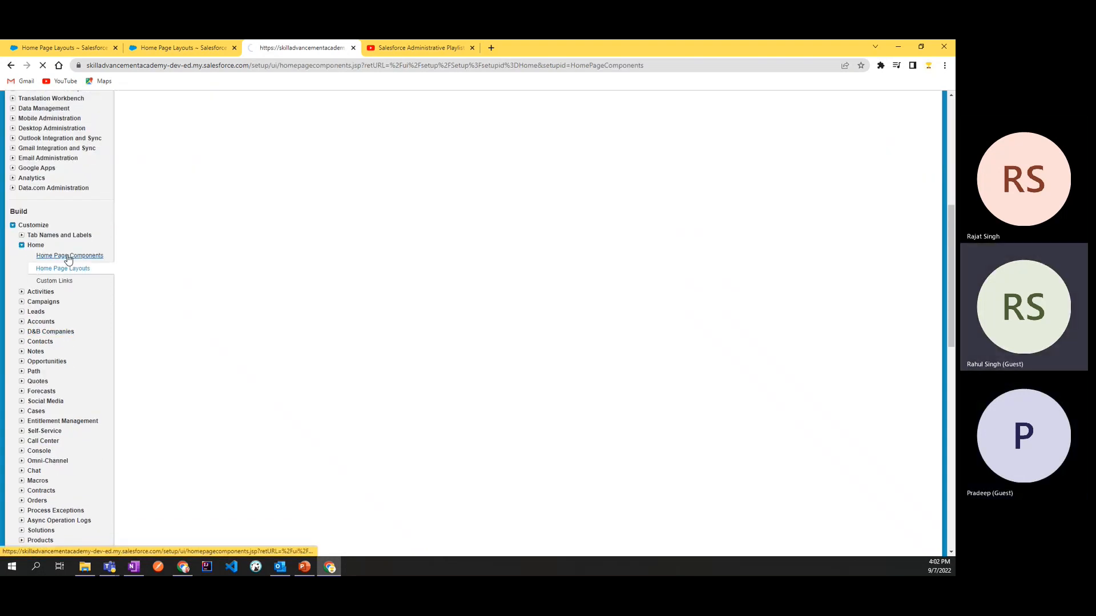
click(133, 365)
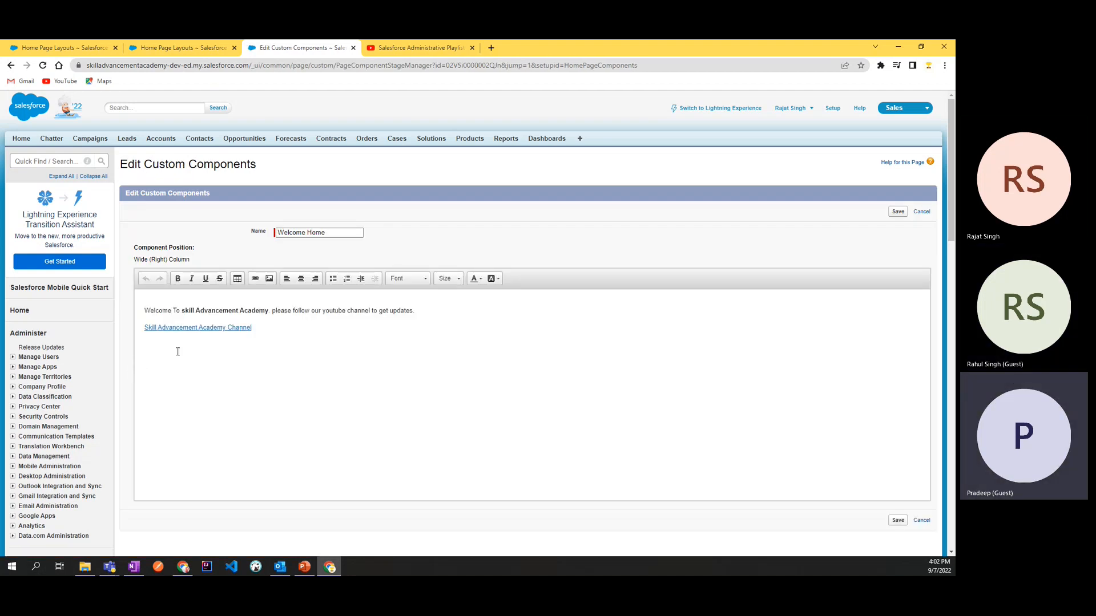
Step: Examine the Skill Advancement Academy Channel link's URL settings and available link types, and cancel without changing the link
click(260, 328)
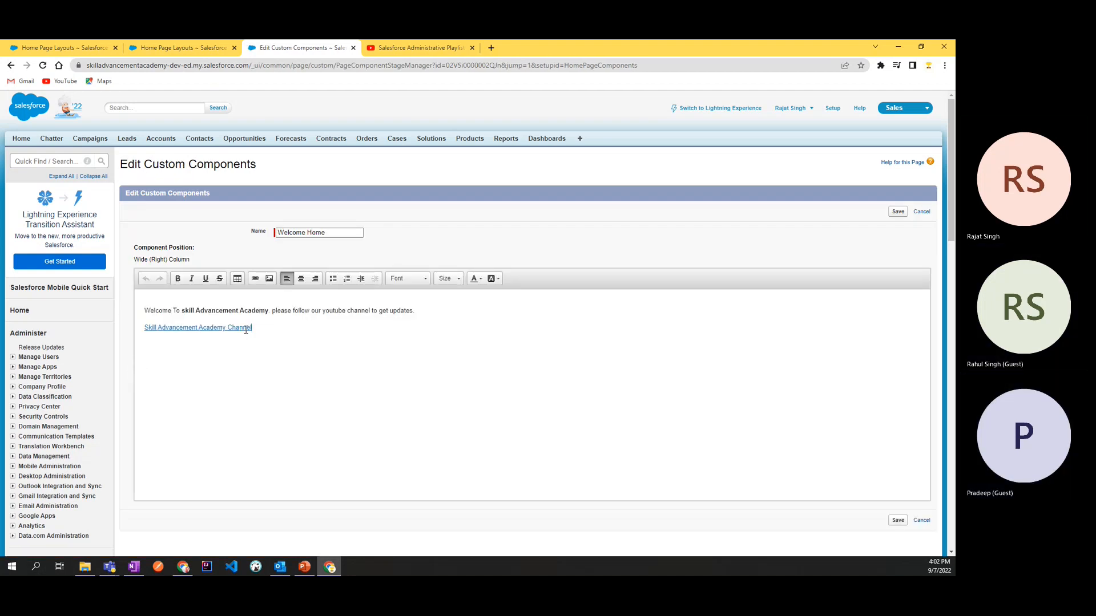
right_click(226, 328)
click(202, 330)
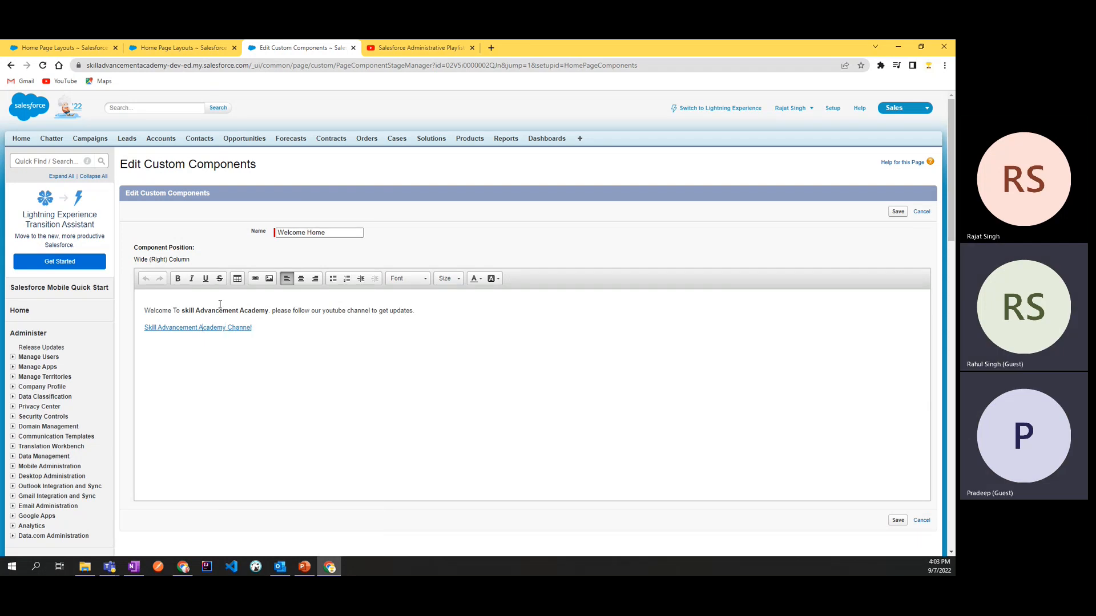
click(255, 278)
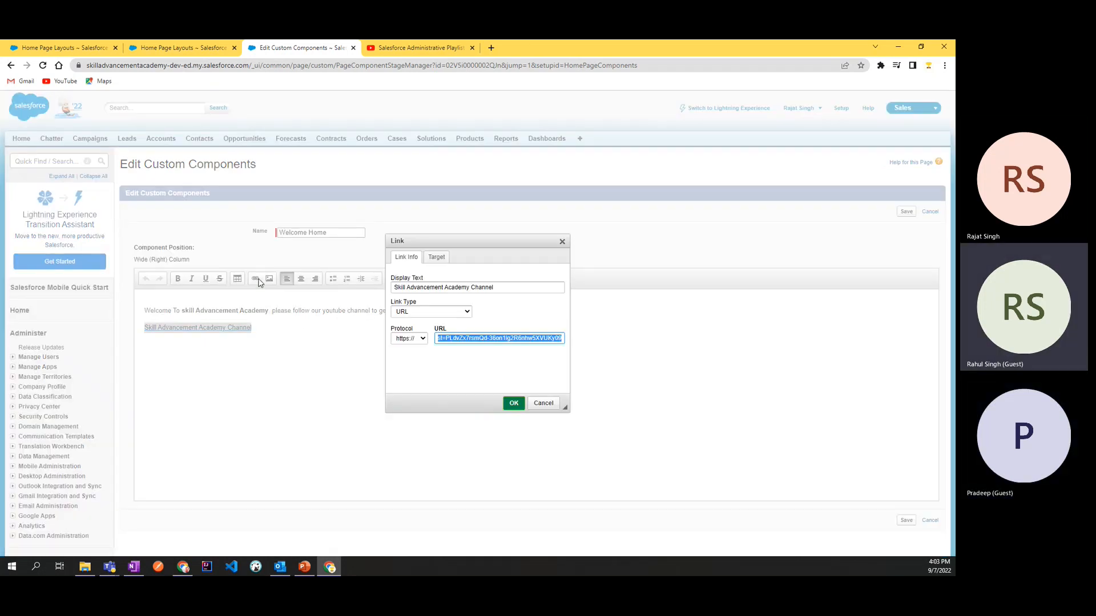
click(441, 313)
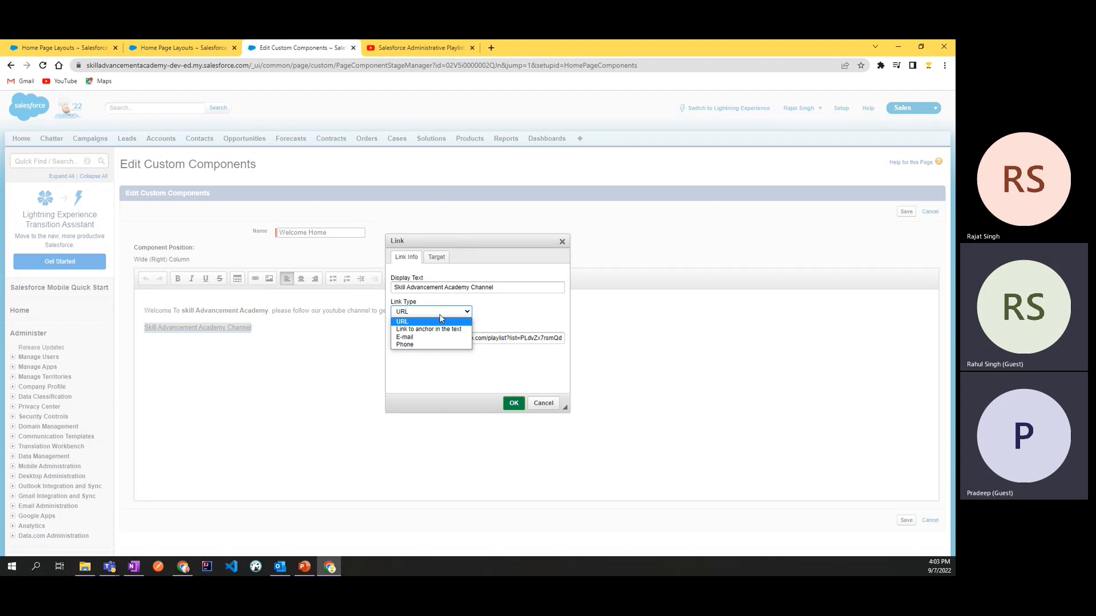
click(441, 320)
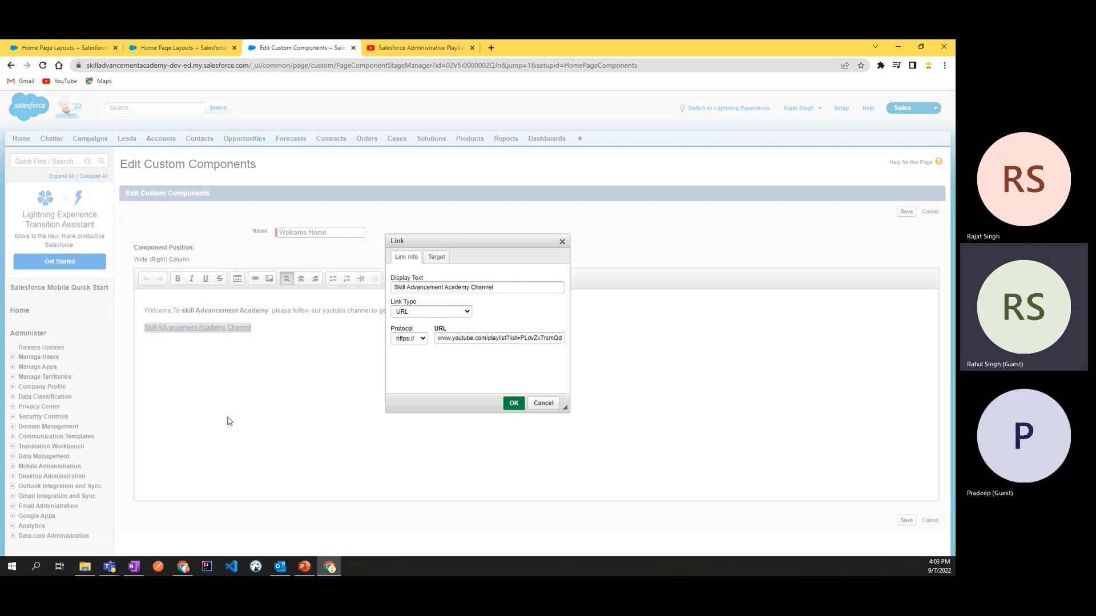
click(543, 403)
scroll(68, 487, down, 2)
scroll(68, 487, down, 2)
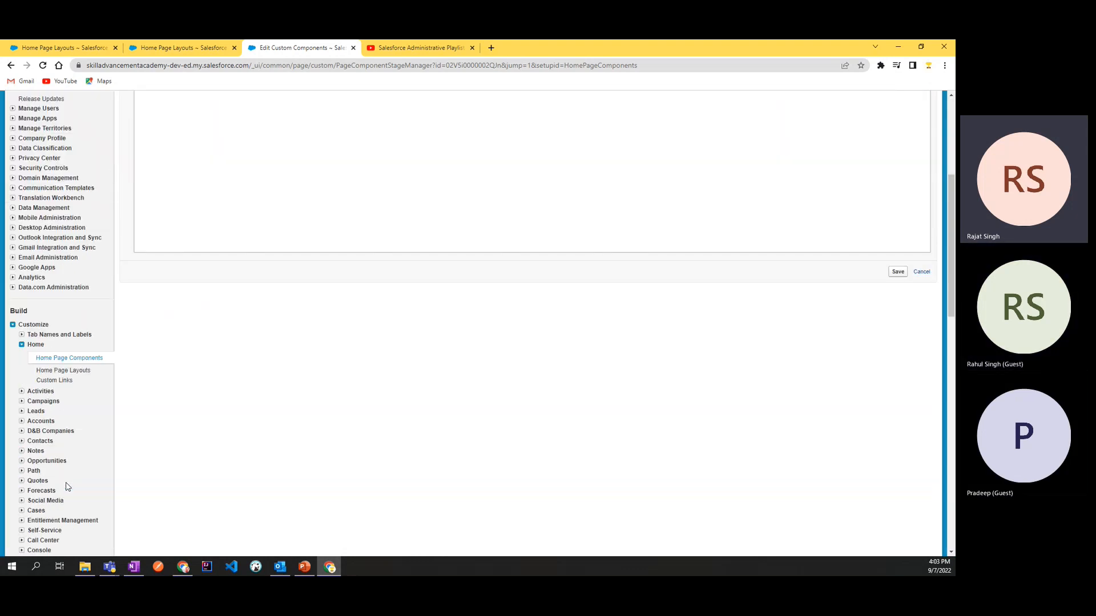
scroll(339, 435, up, 4)
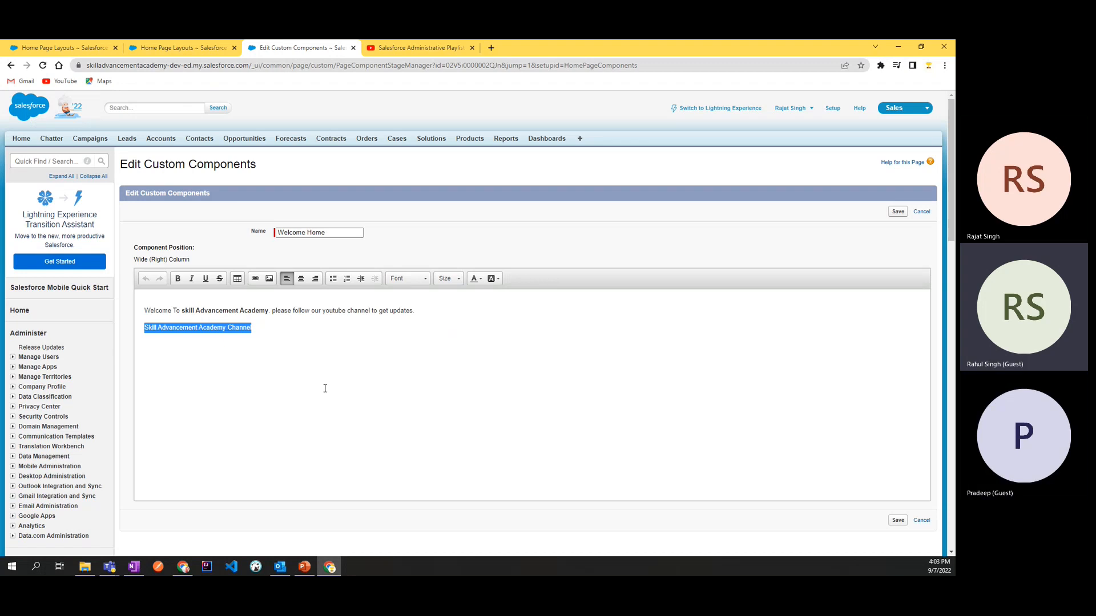
Step: Examine the table properties for the end of the welcome text, close them without inserting a table, and return to Home Page Components
click(423, 310)
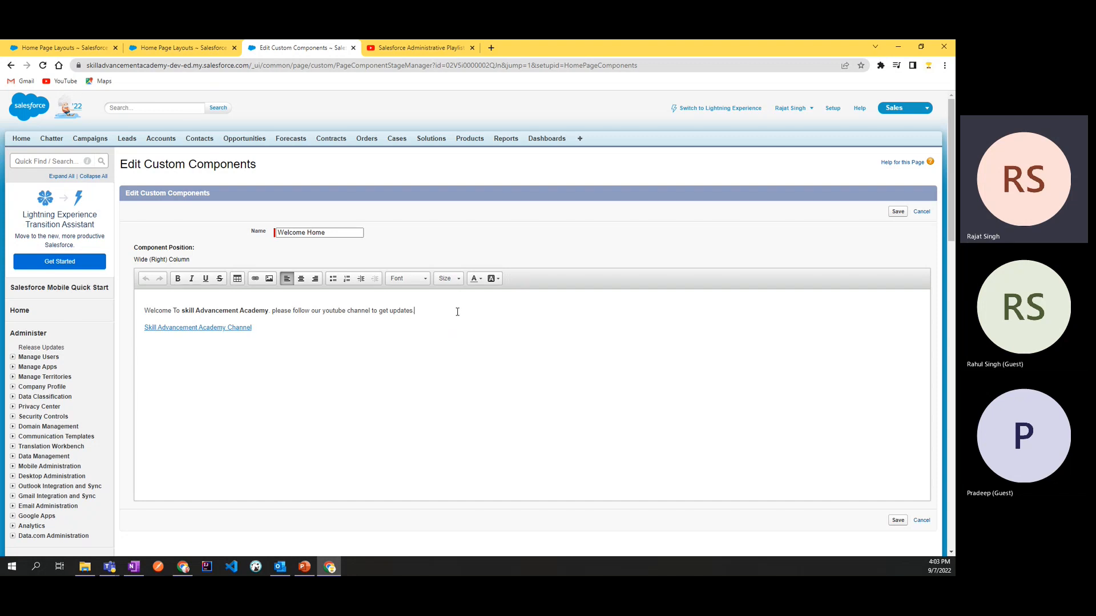
click(238, 279)
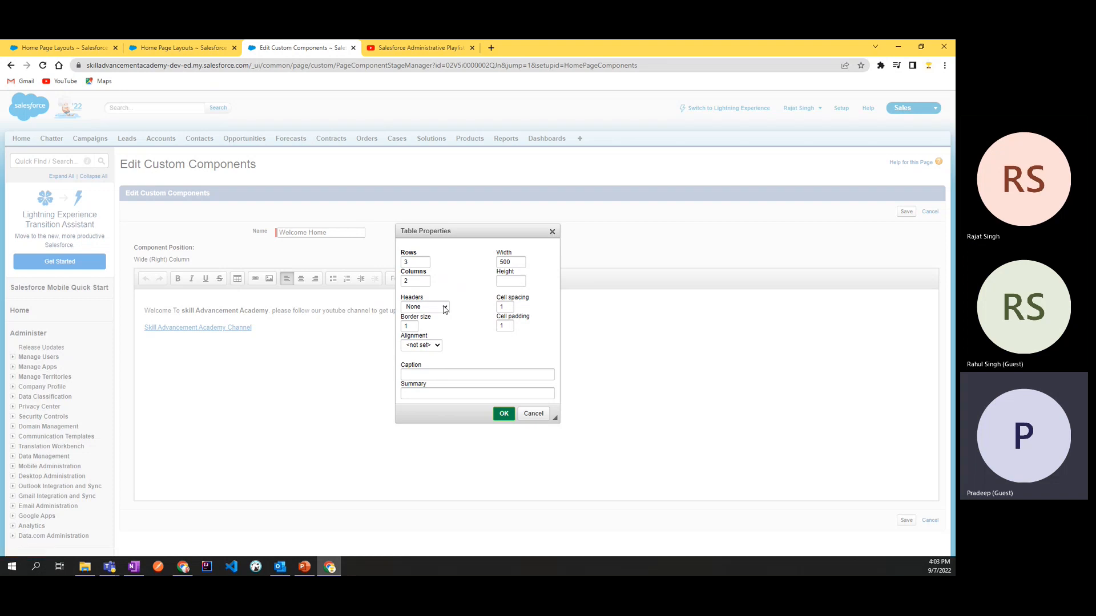
click(552, 232)
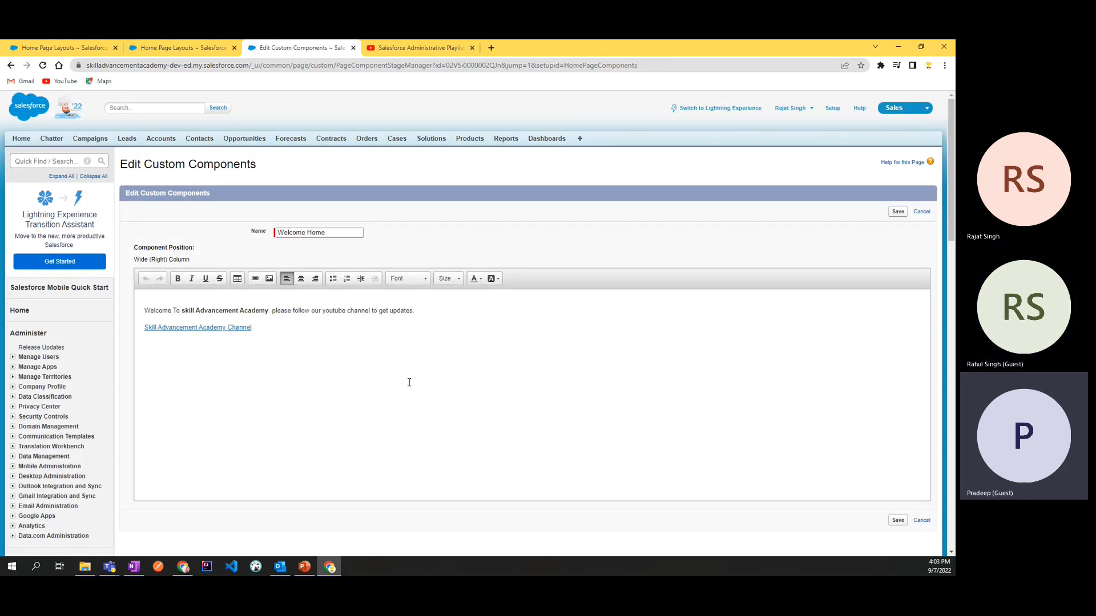
scroll(409, 382, down, 5)
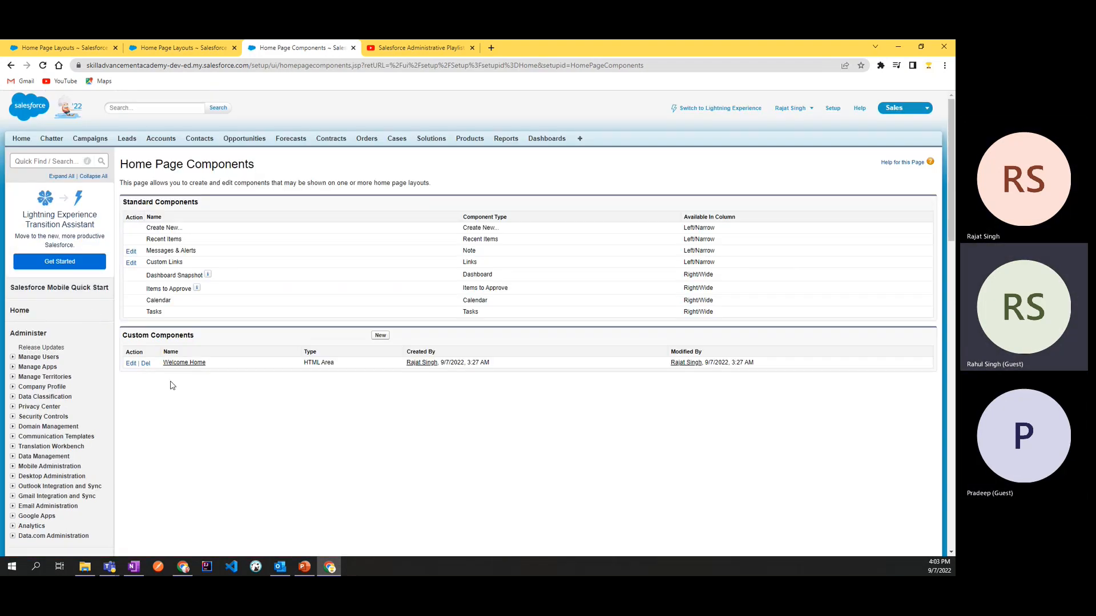
Step: Start a new custom home page component and continue past the overview of component types
click(381, 337)
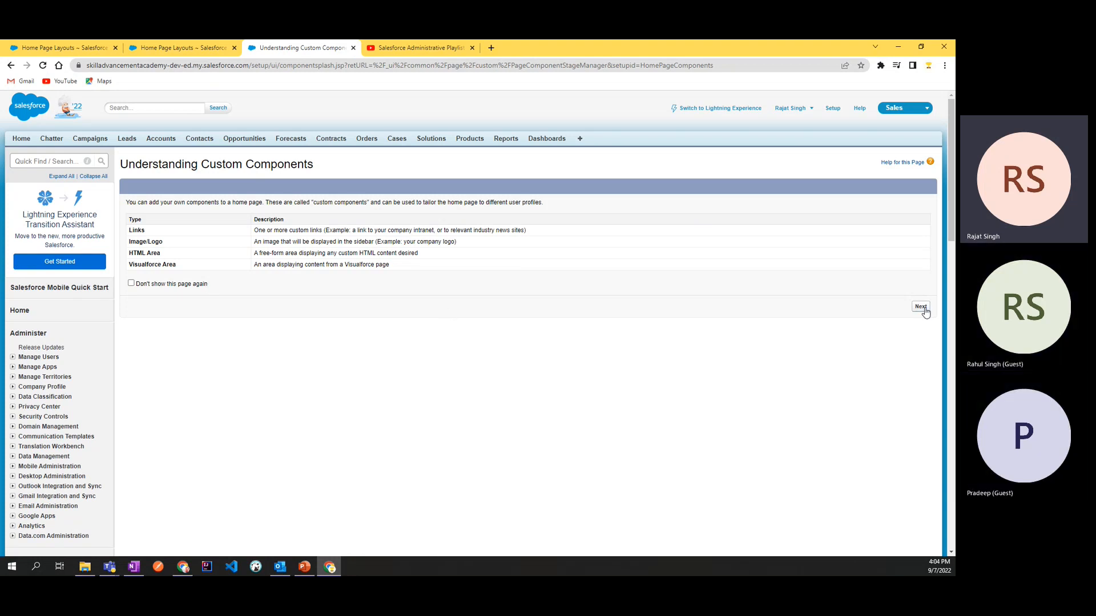
scroll(54, 478, down, 5)
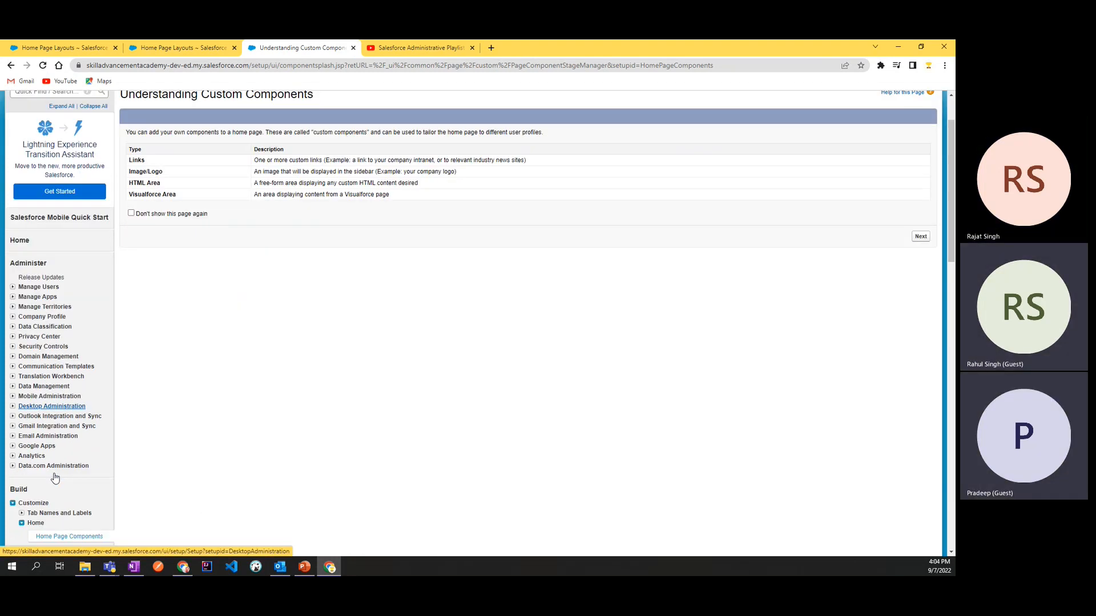
scroll(401, 460, up, 5)
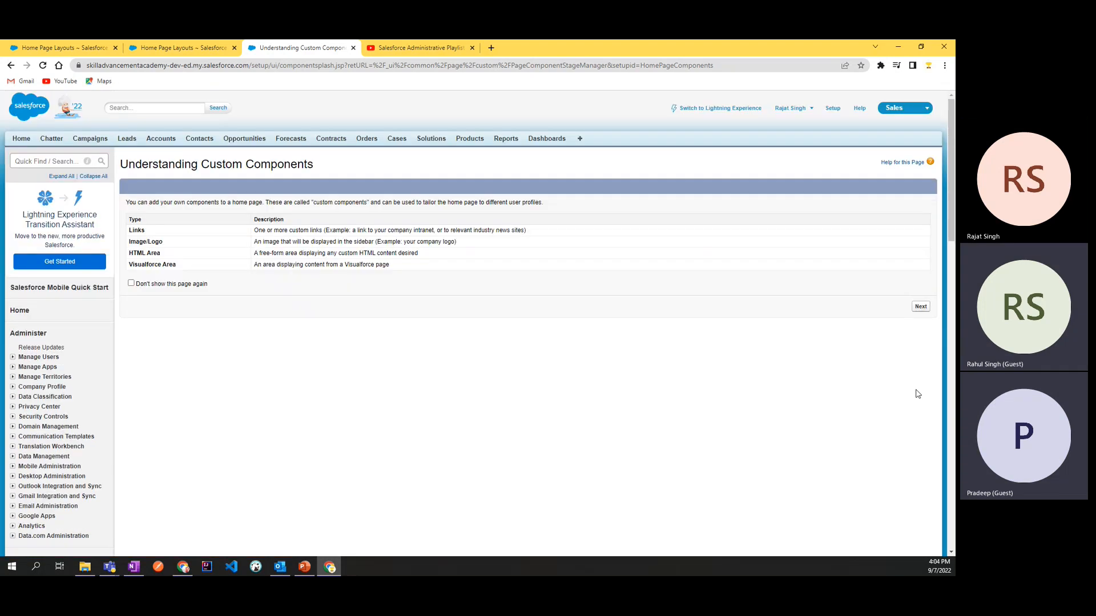
click(923, 307)
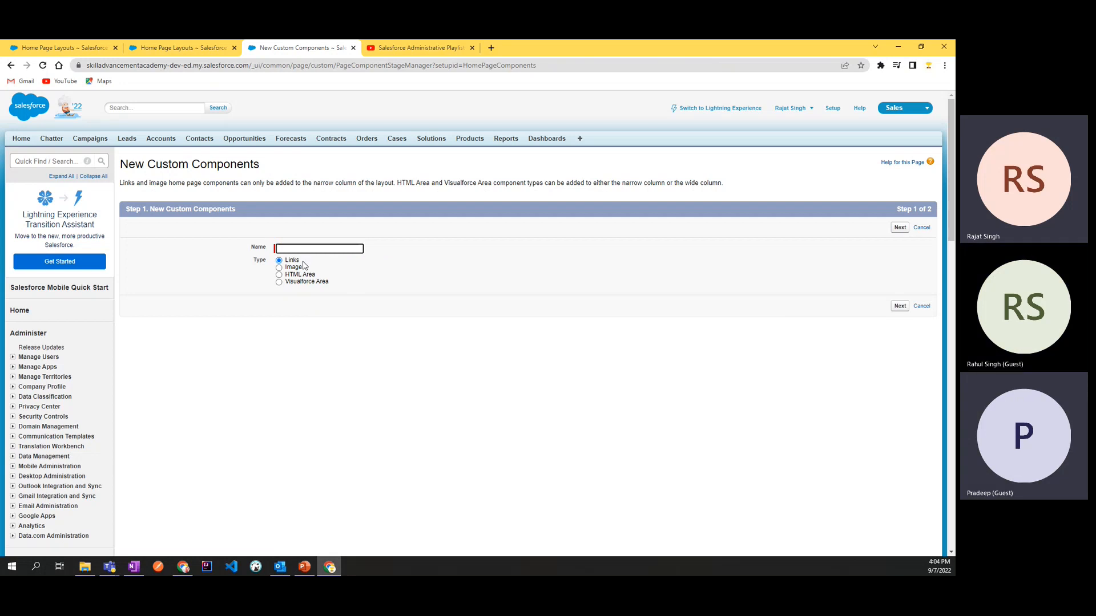
Step: Set the new component's type to HTML Area, name it Training Schedule, and continue to step 2
click(279, 276)
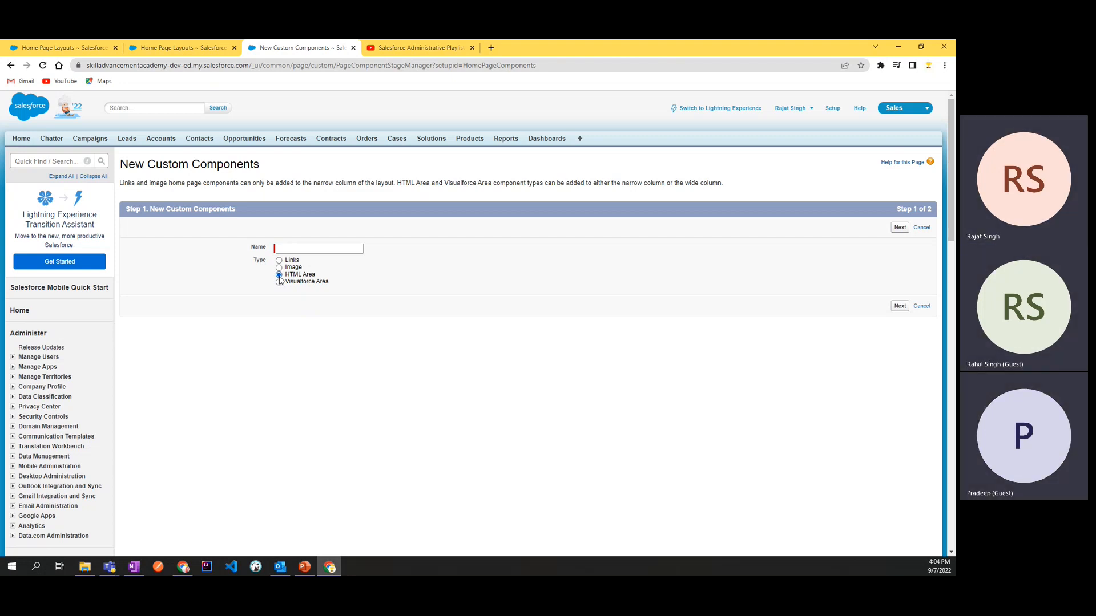
click(312, 248)
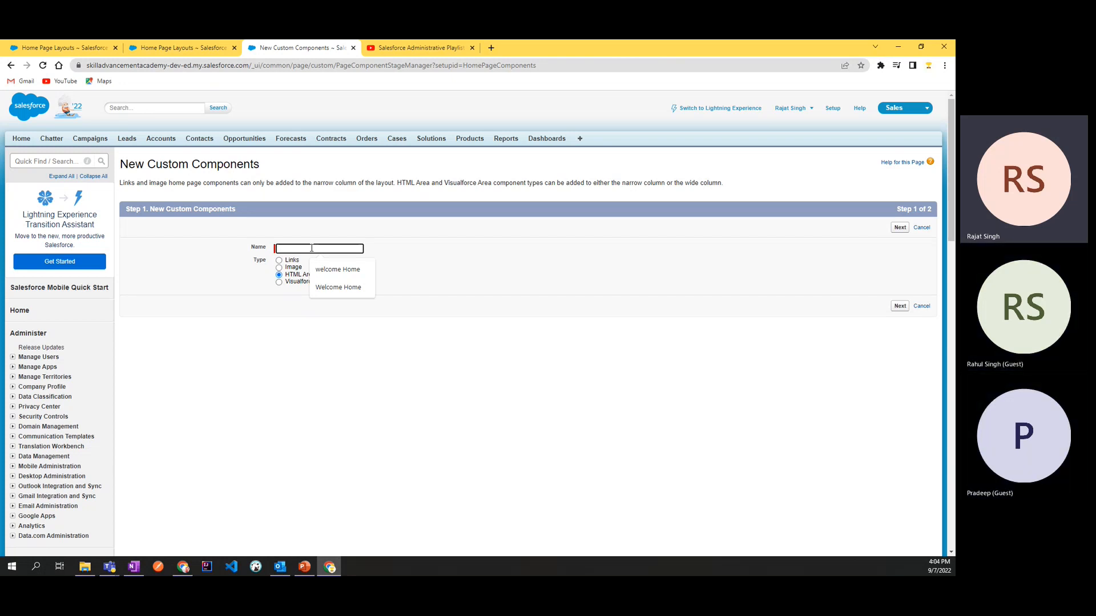
text(weloc)
key(BackSpace)
key(BackSpace)
key(BackSpace)
key(BackSpace)
key(BackSpace)
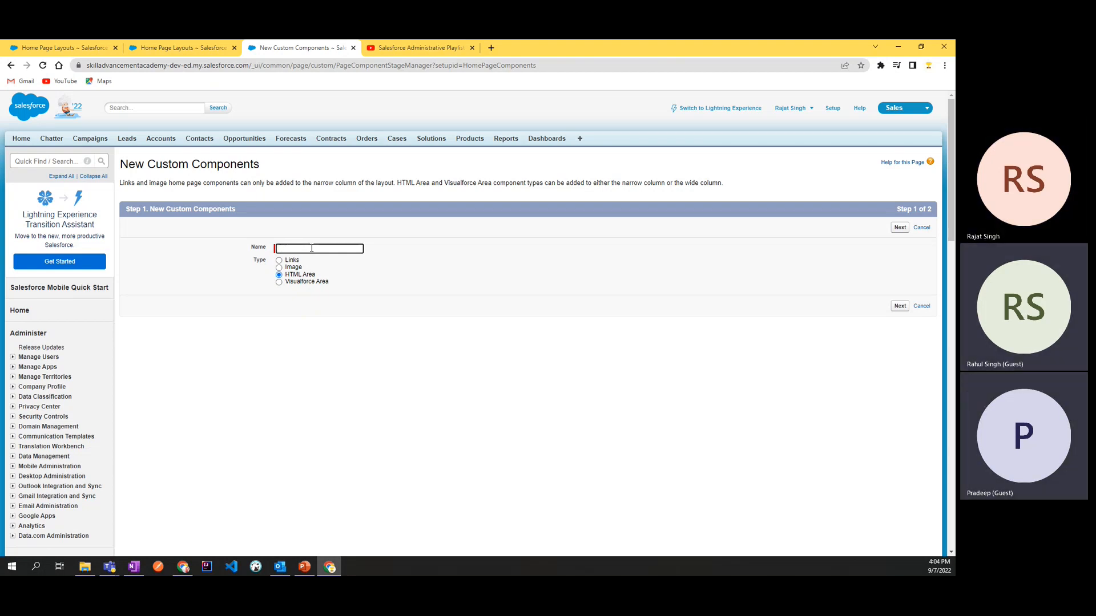
text(Traininfg)
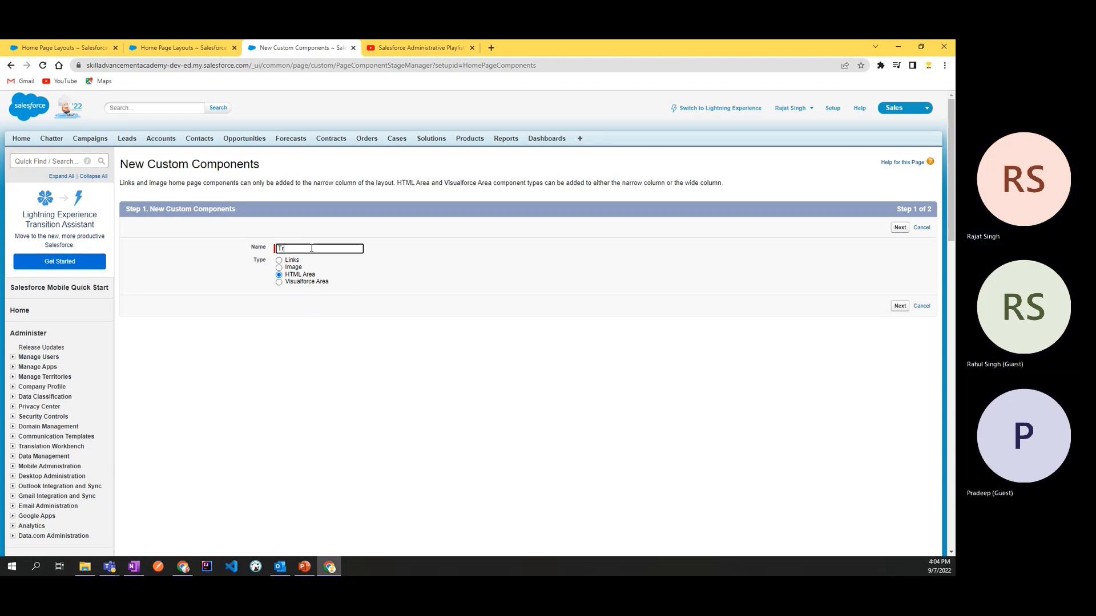
key(BackSpace)
key(BackSpace)
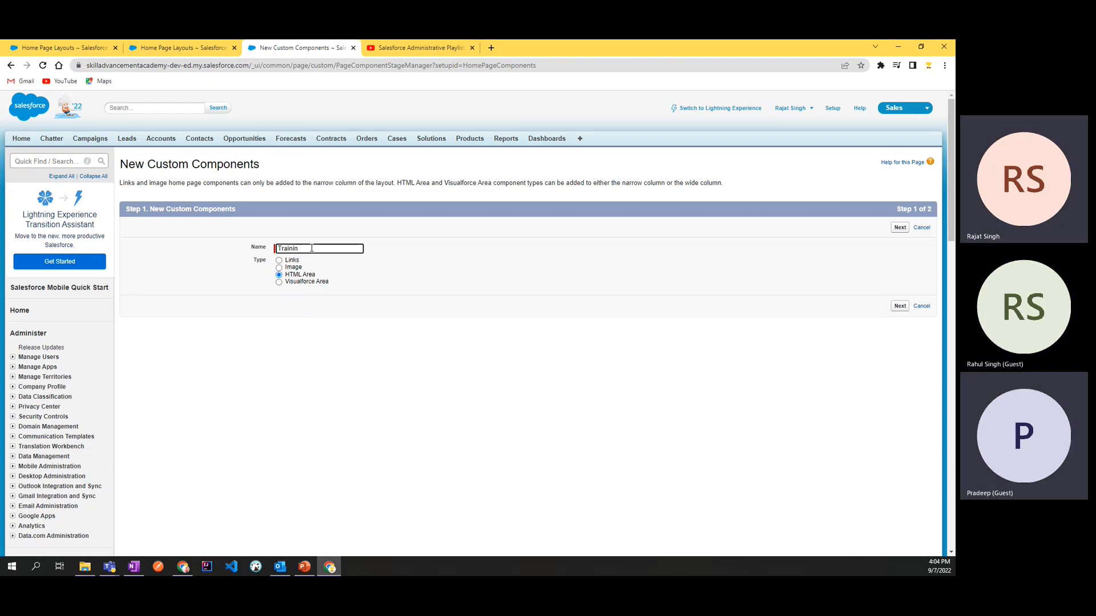
text(g Sc)
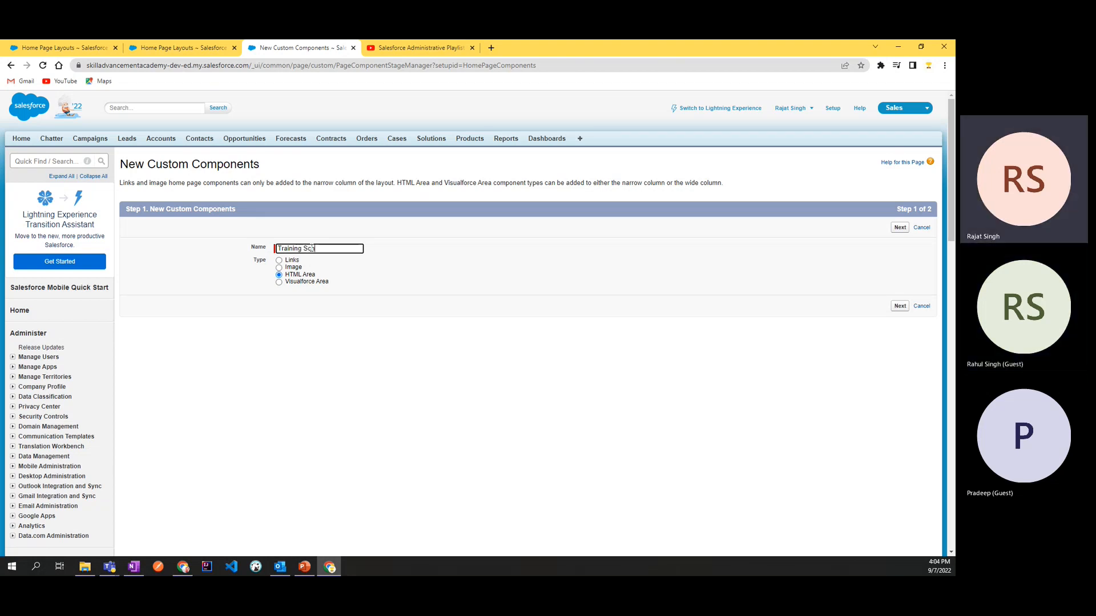
text(hedule)
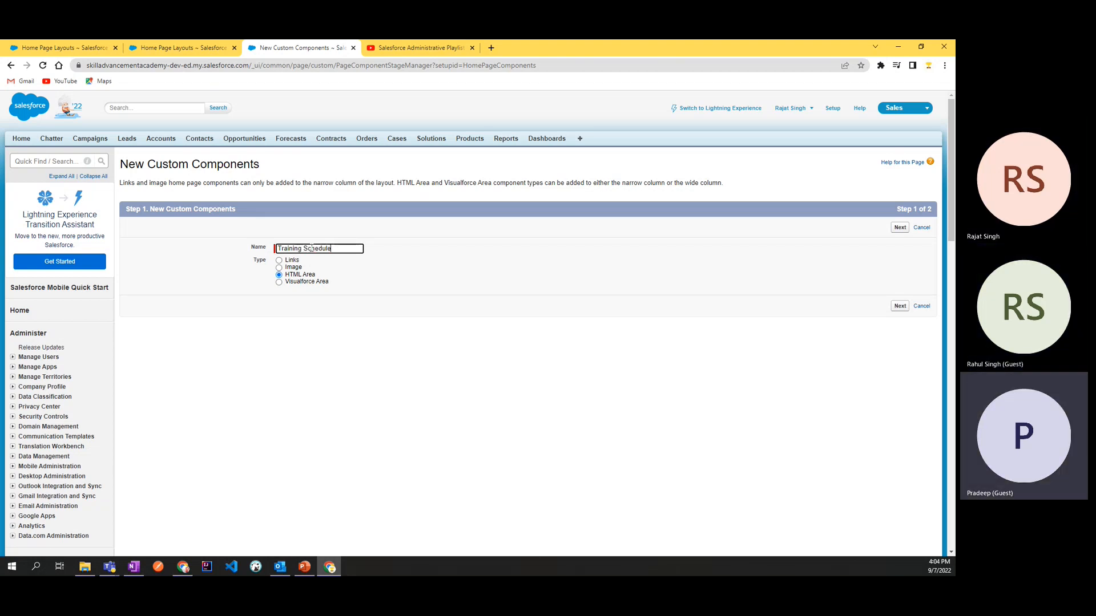
click(310, 352)
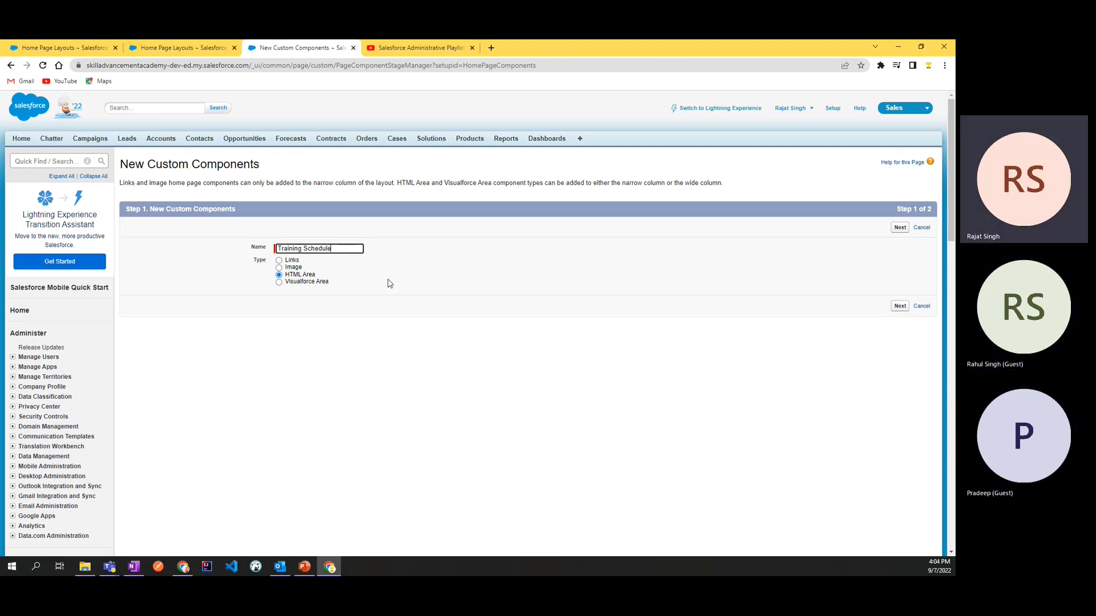
click(350, 249)
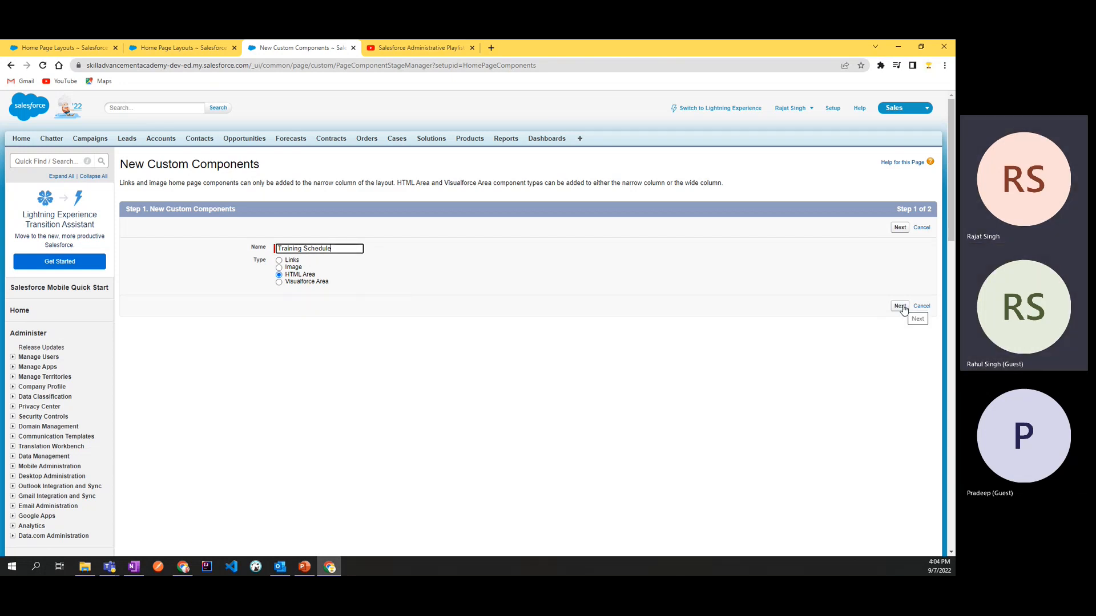
click(902, 308)
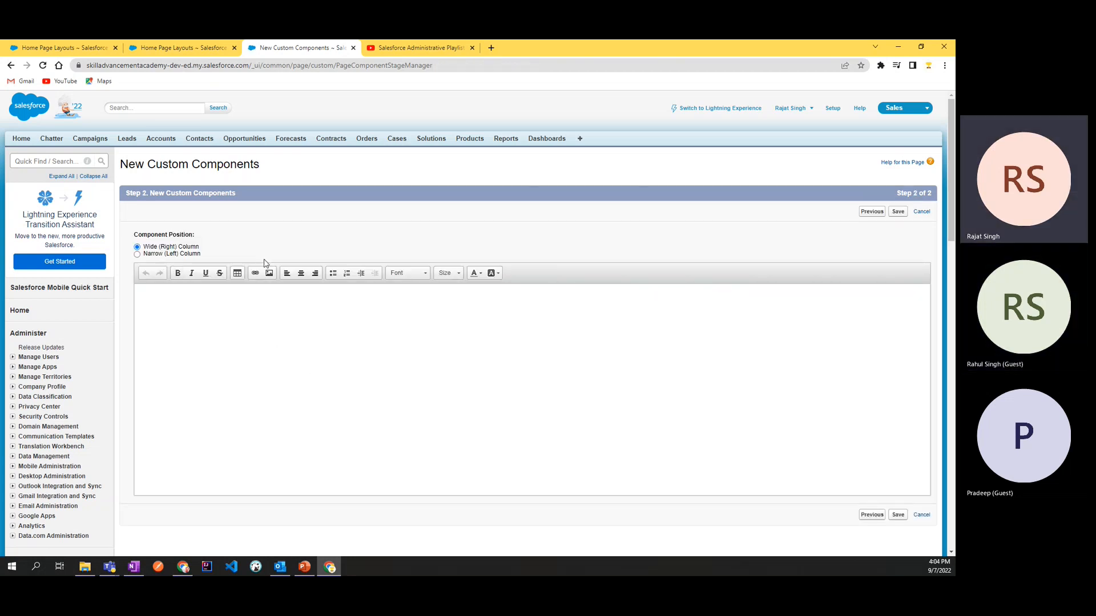
Step: Enter the line "This is my training Schedule" as the component's content
text(hjfh)
key(ctrl+a)
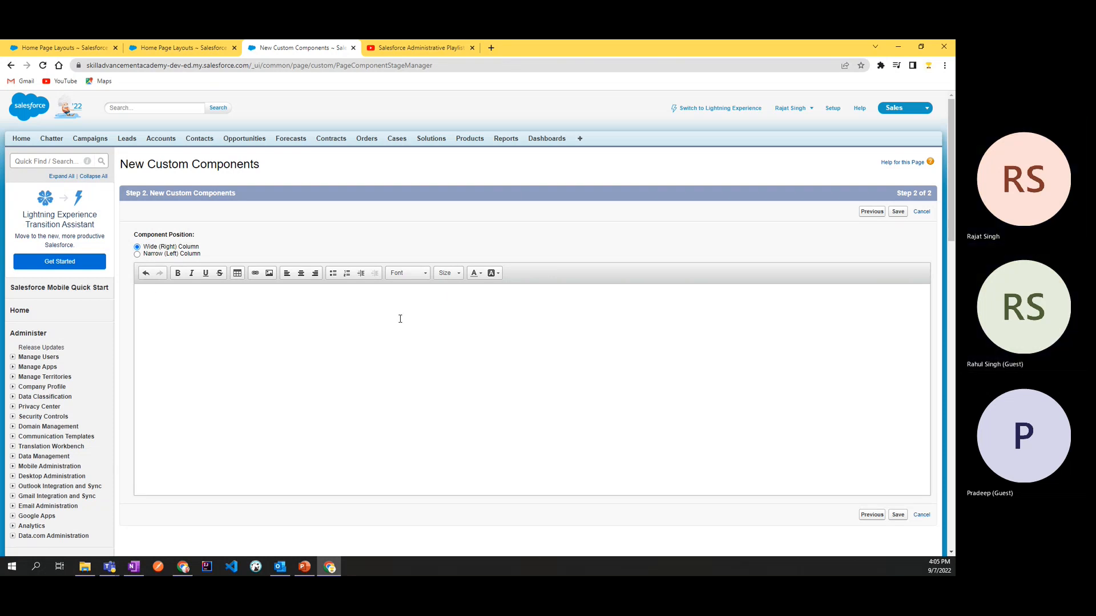
text(This is )
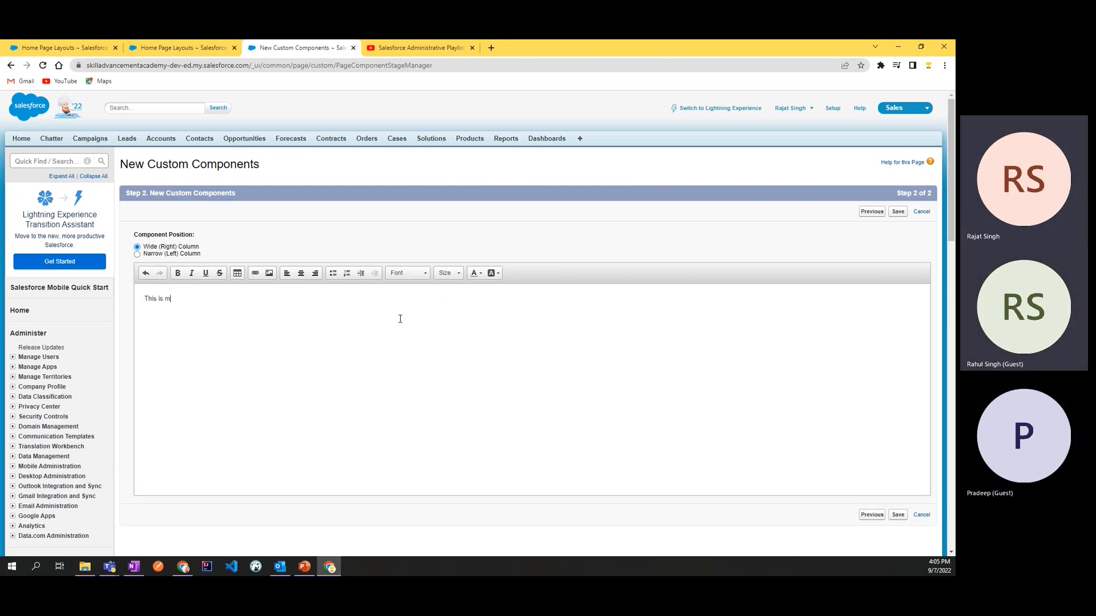
text(my training)
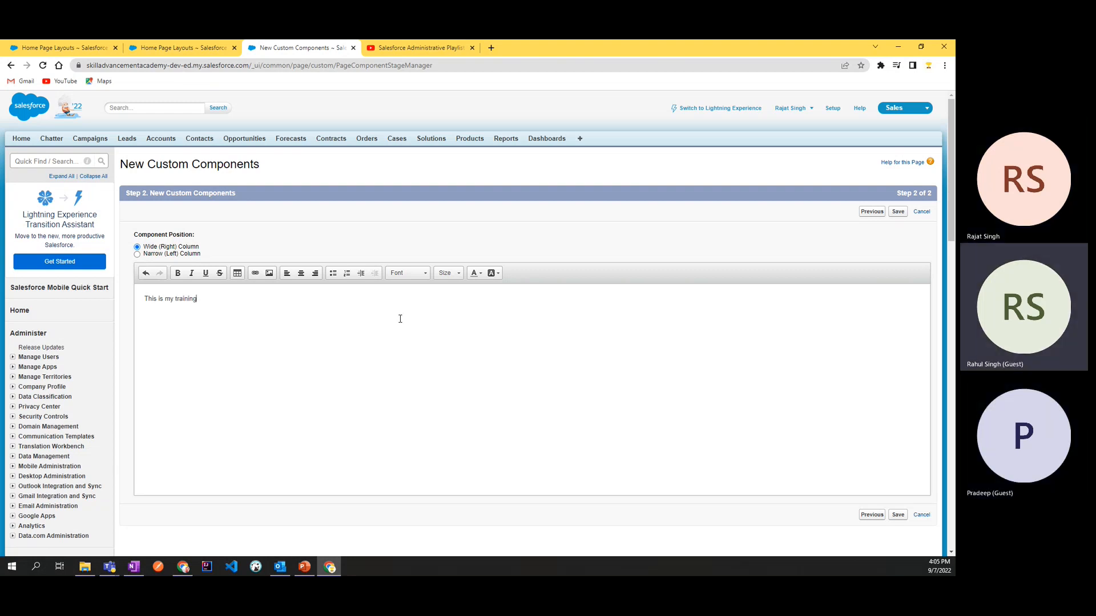
text( Schedule)
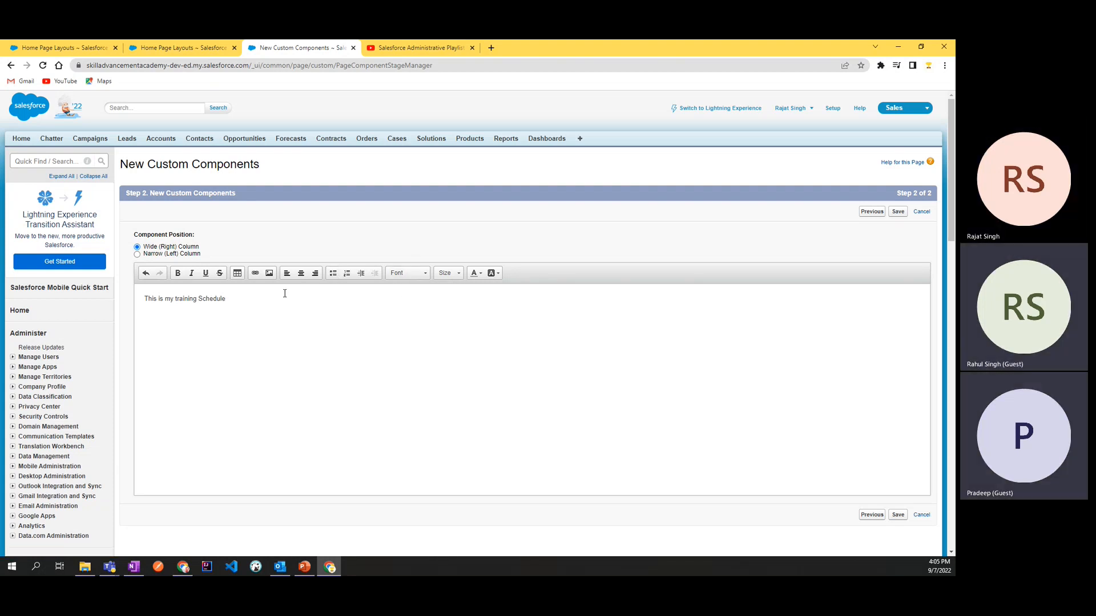
Step: Add a bulleted list below the schedule line with the items Day8 and Day9
key(Return)
key(Return)
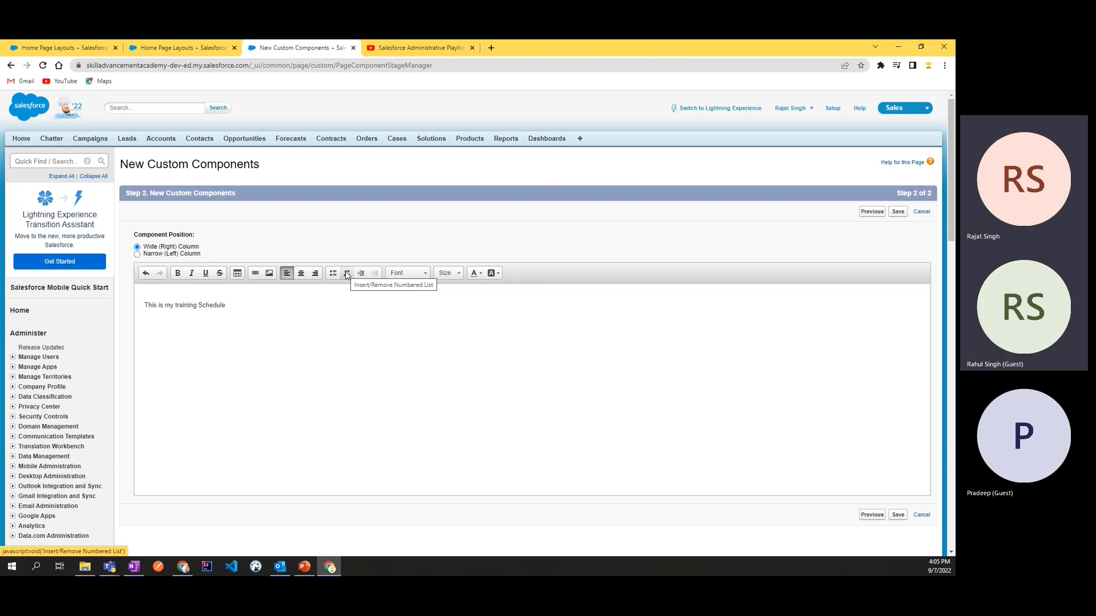
click(333, 273)
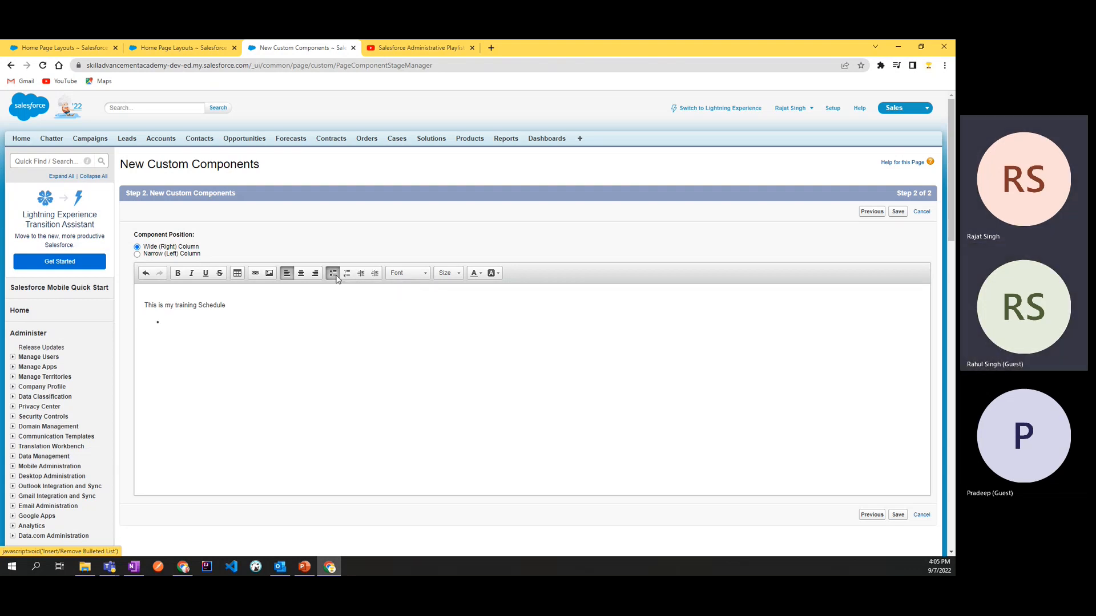
text(Da)
key(BackSpace)
key(BackSpace)
text(Day8 )
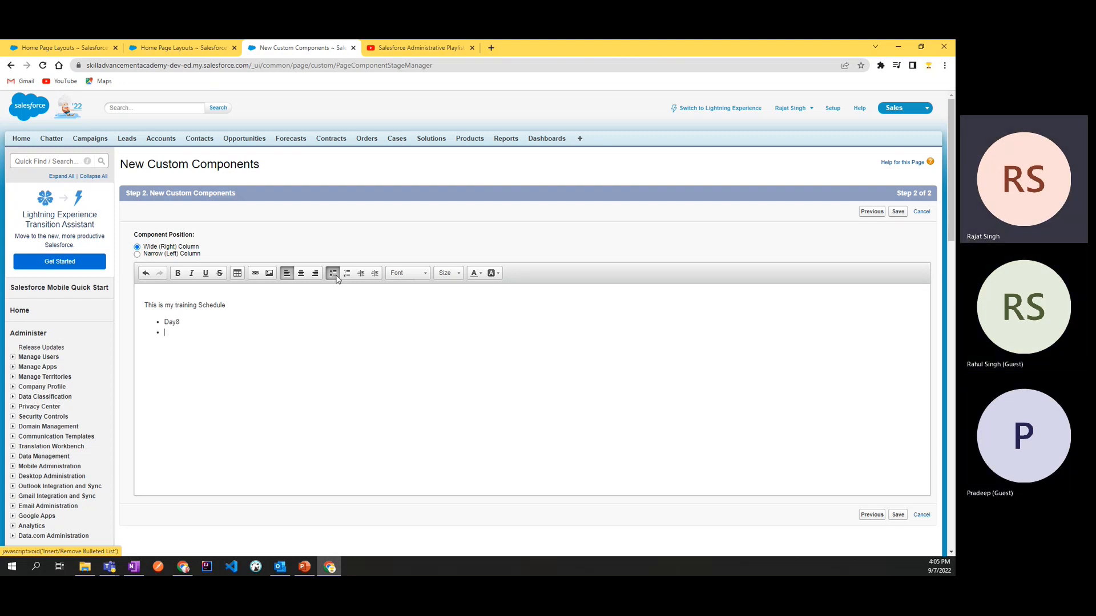
text(Day9)
key(Return)
key(BackSpace)
Step: Extend the Day8 bullet so it reads "Day8 on 09/07/2022"
click(248, 309)
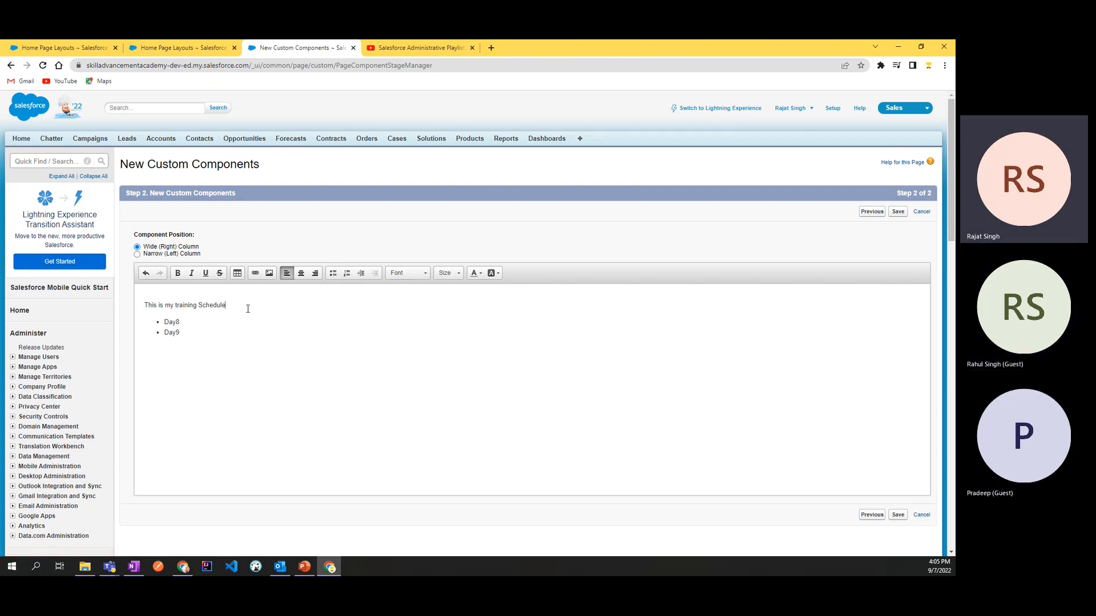
click(207, 322)
click(237, 273)
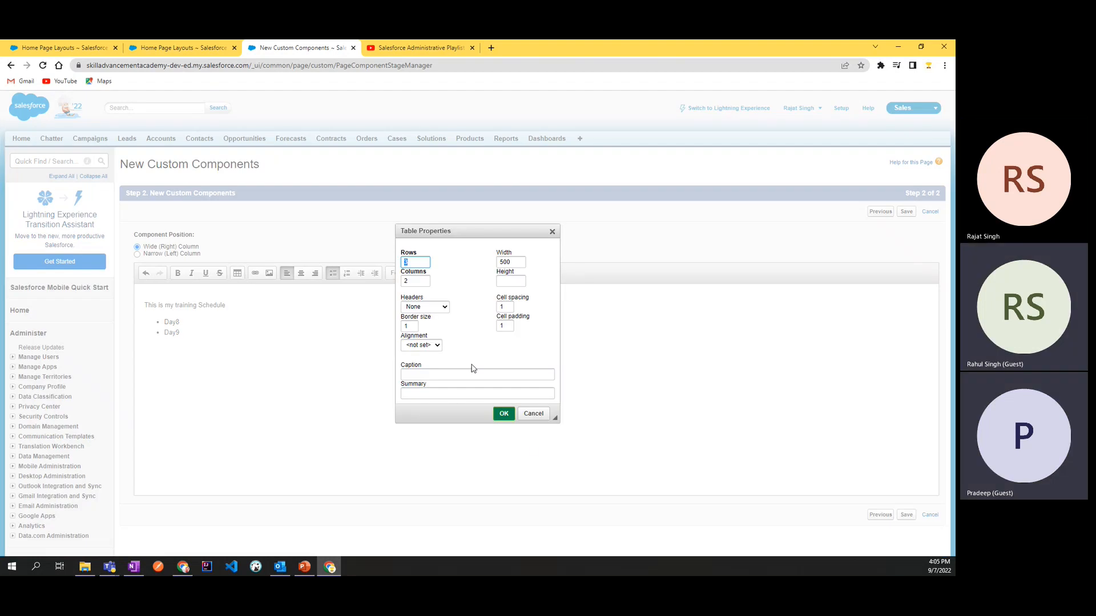
click(535, 414)
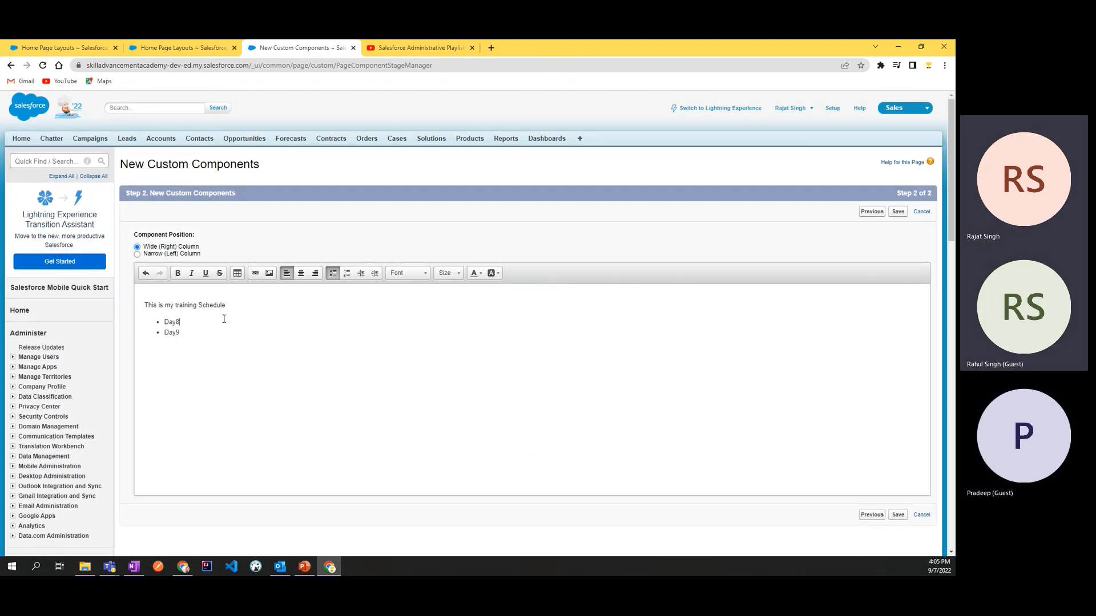
text(on )
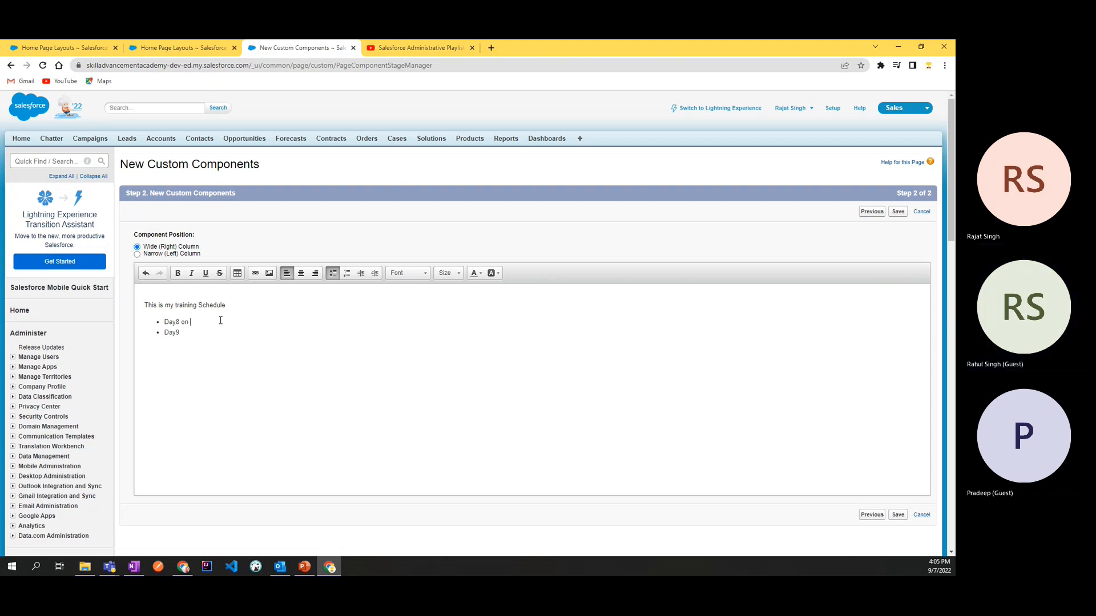
text(09/07/2022)
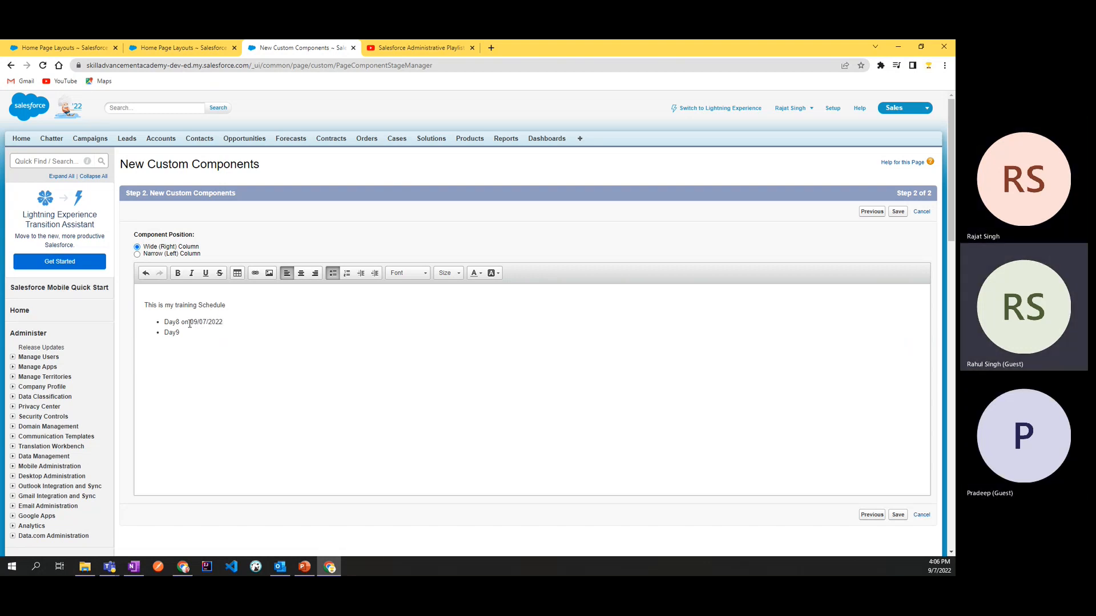
Step: Copy the date wording from the Day8 bullet to Day9 and change it to read "Day9 on 10/07/2022"
drag(182, 322, 224, 322)
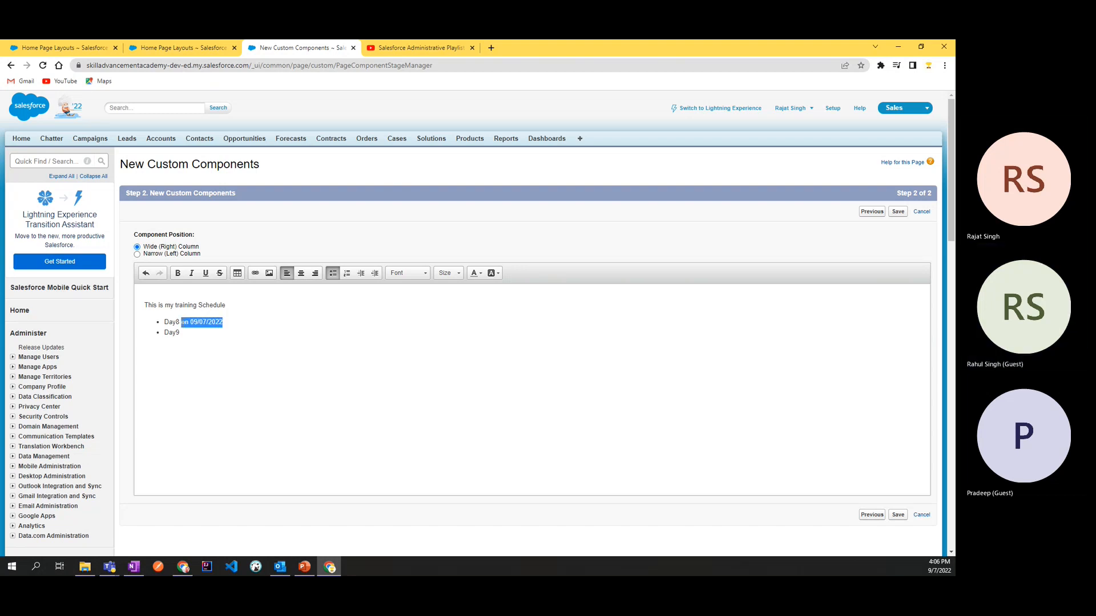
click(184, 333)
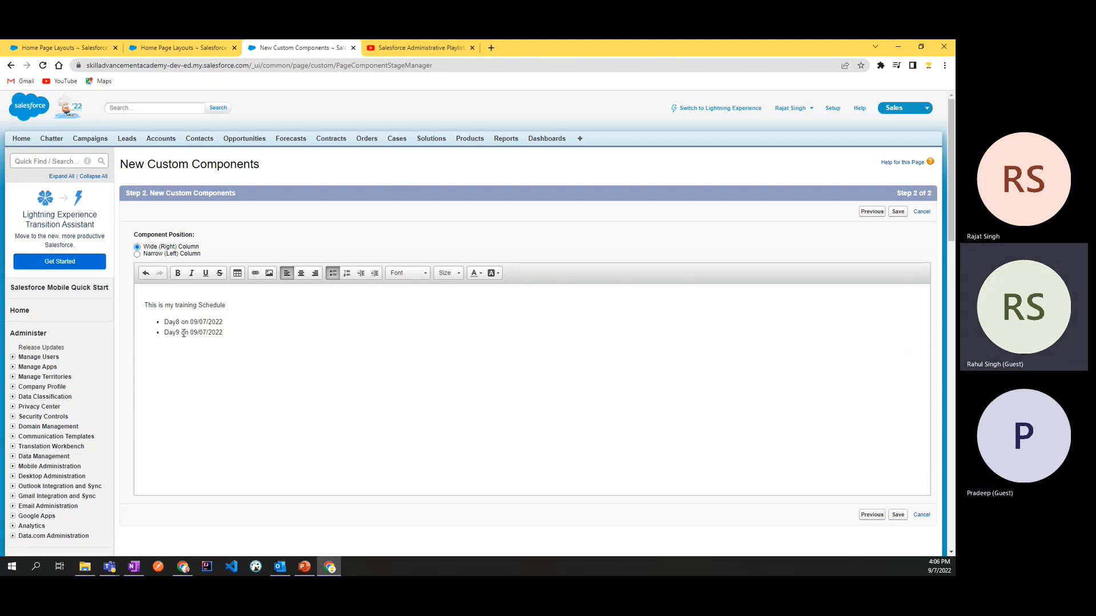
double_click(197, 334)
text(10)
click(316, 337)
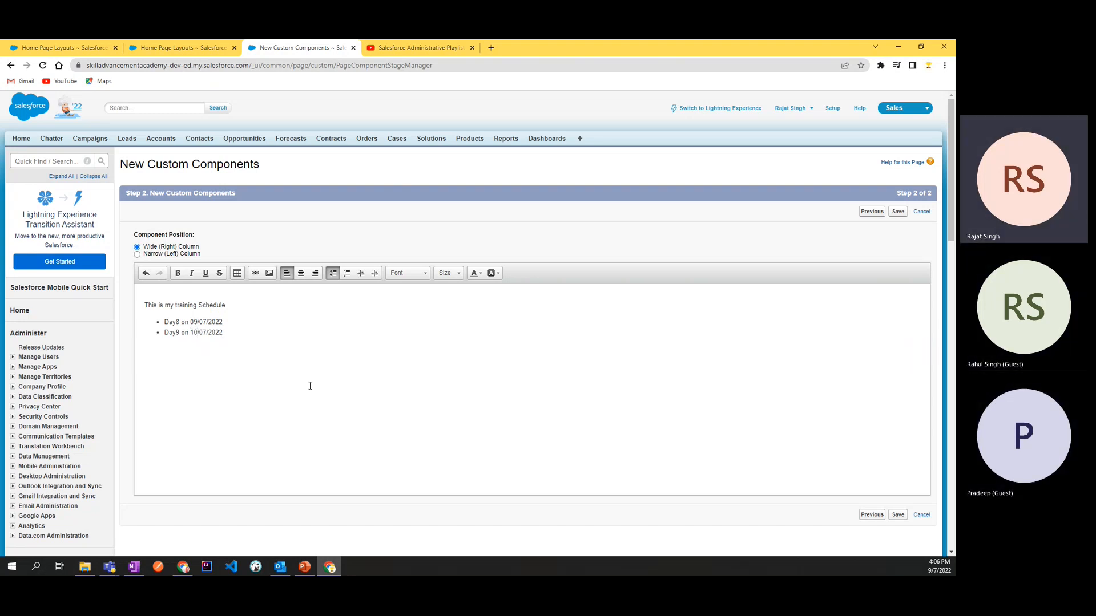
Step: Right-align the schedule line and both bullets
drag(237, 326, 144, 287)
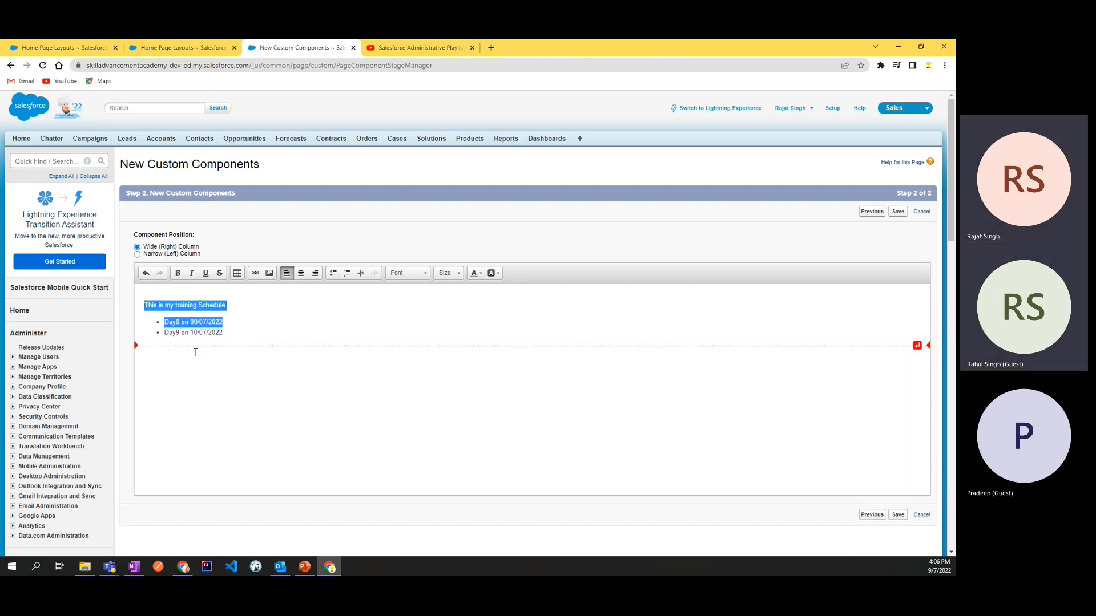
click(257, 338)
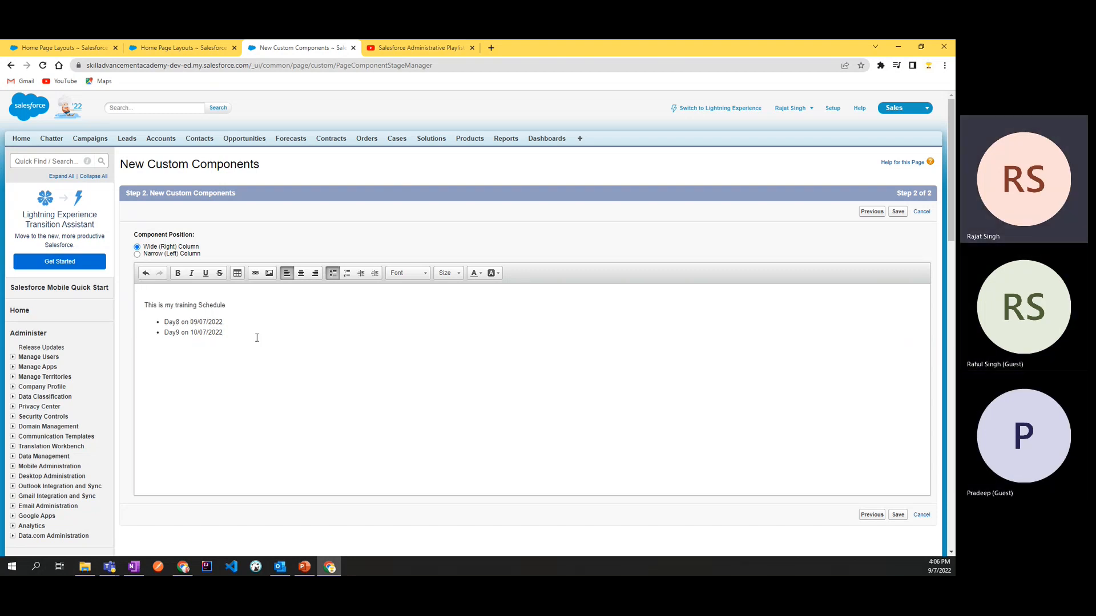
drag(257, 338, 127, 298)
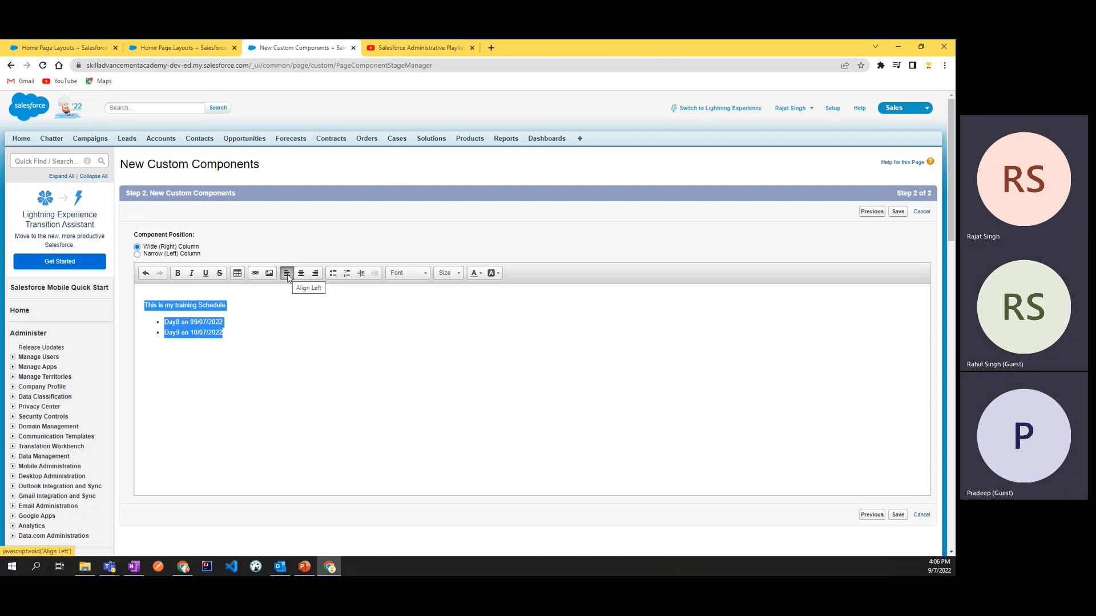
click(315, 274)
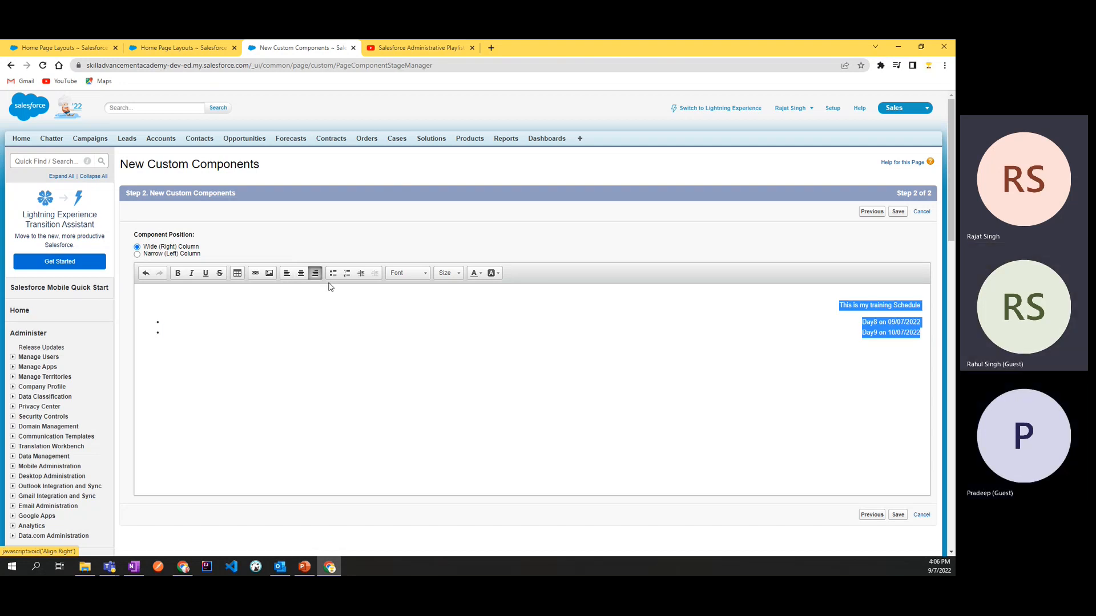
click(907, 357)
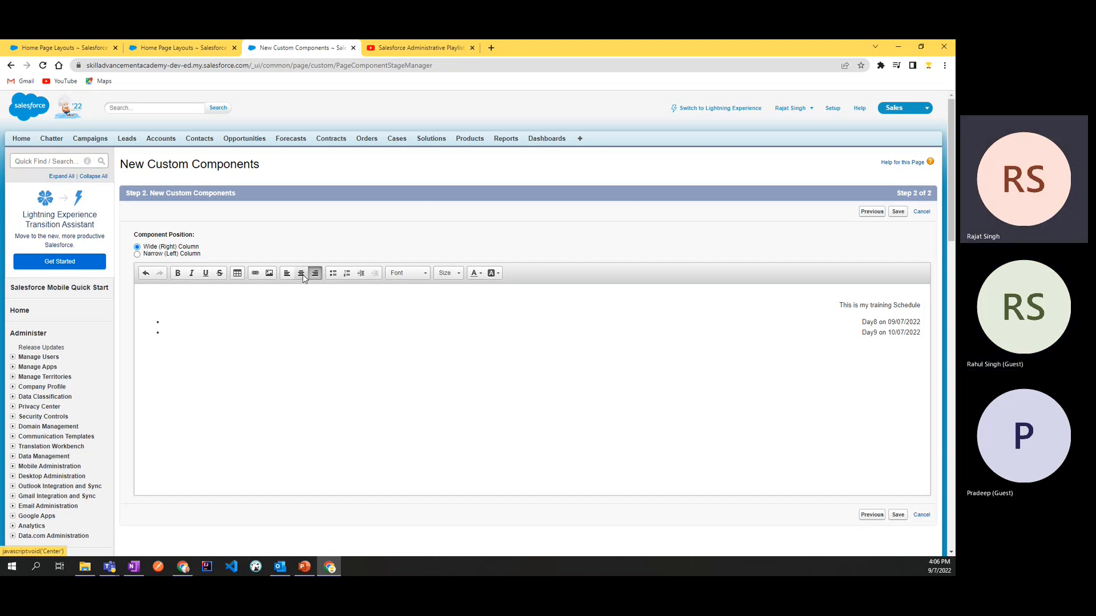
Step: Center the entire content, including the schedule line and both bullets
click(878, 332)
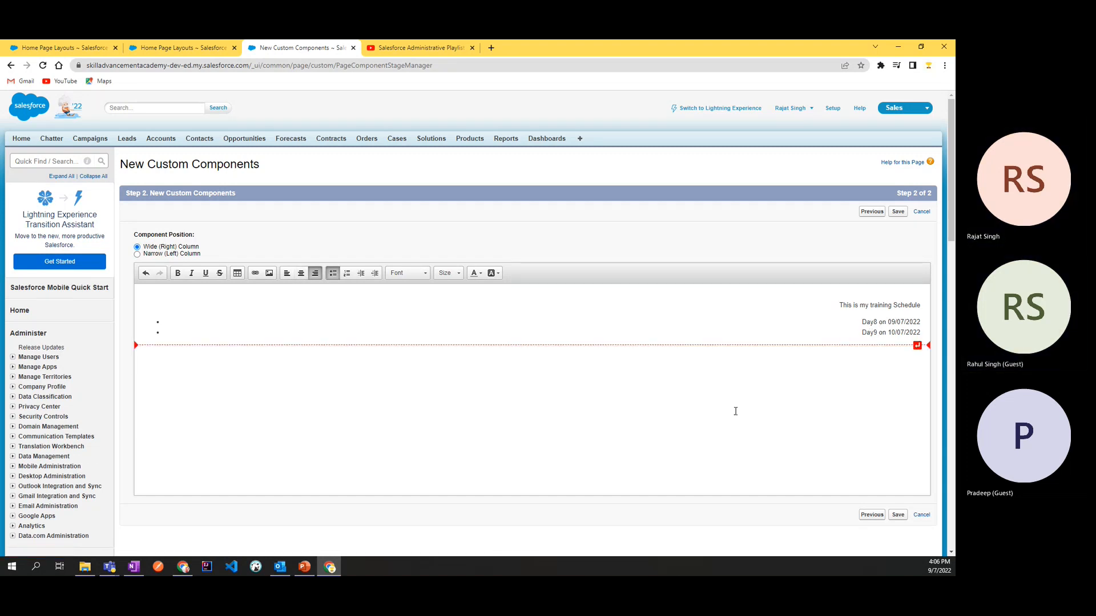
key(ctrl+a)
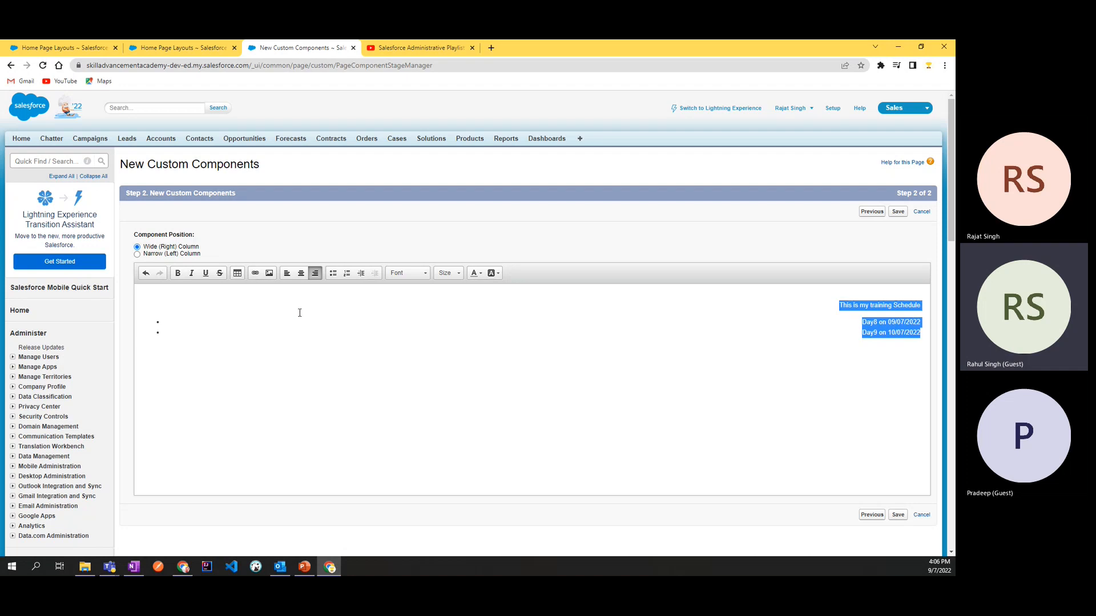
click(301, 273)
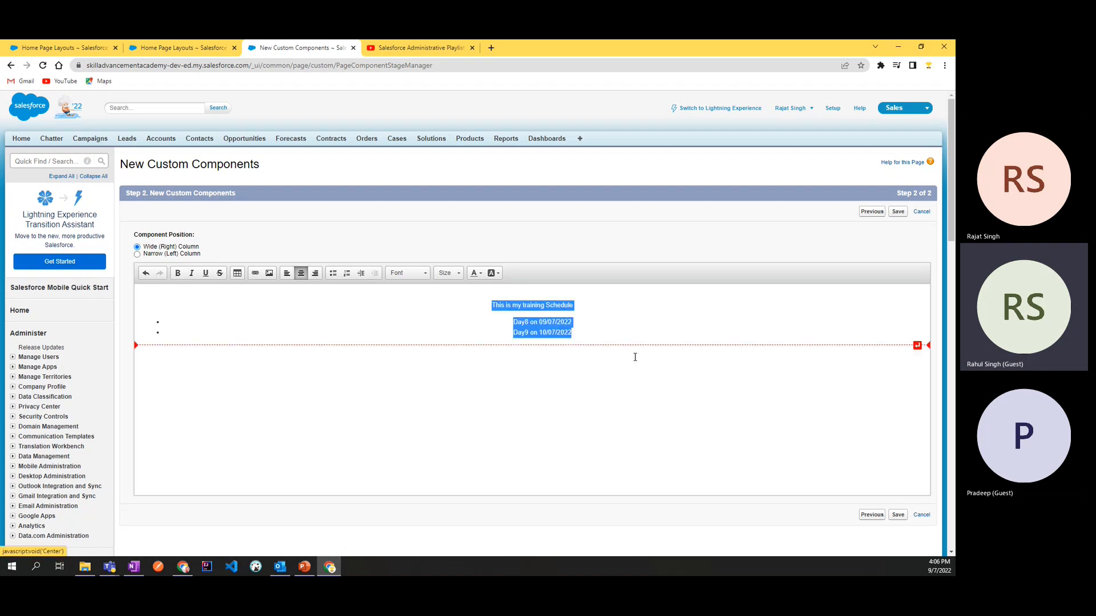
click(639, 340)
click(210, 337)
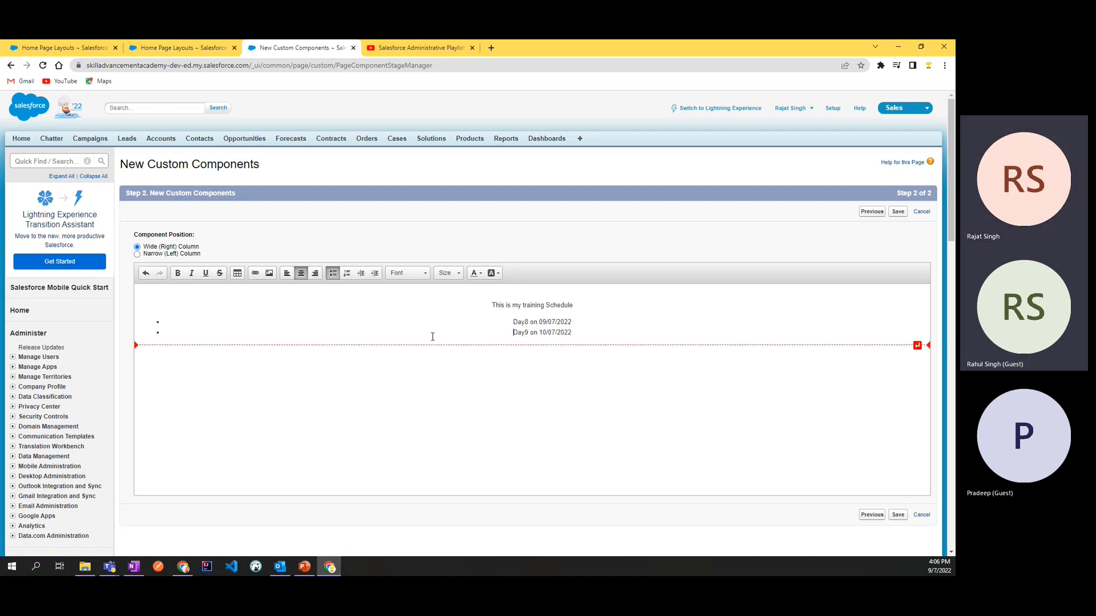
Step: Convert the Day8 bullet into a numbered list item
click(579, 334)
click(578, 316)
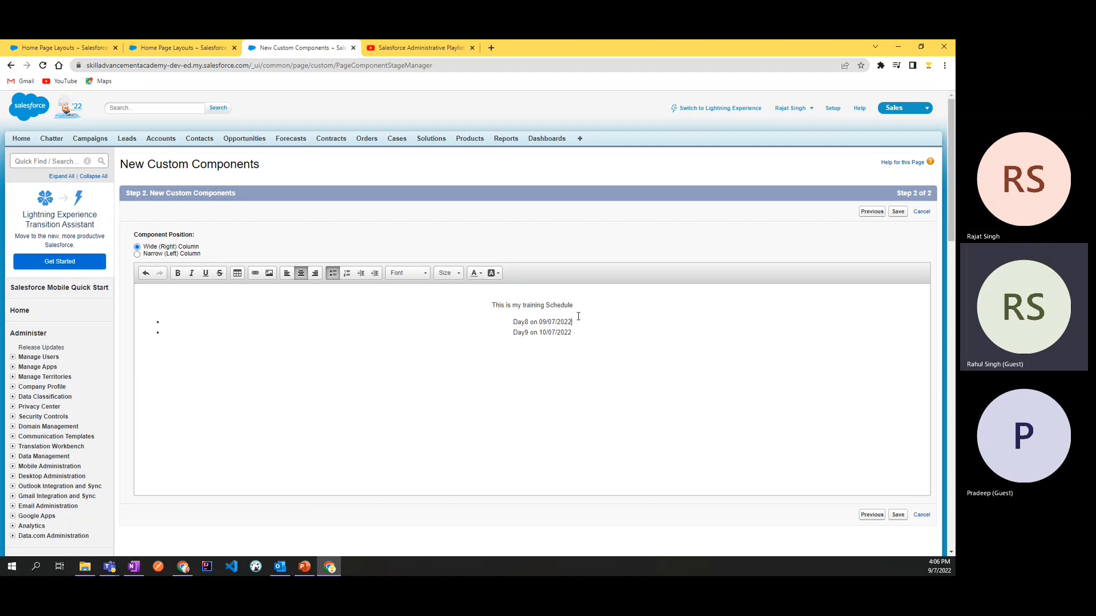
click(347, 274)
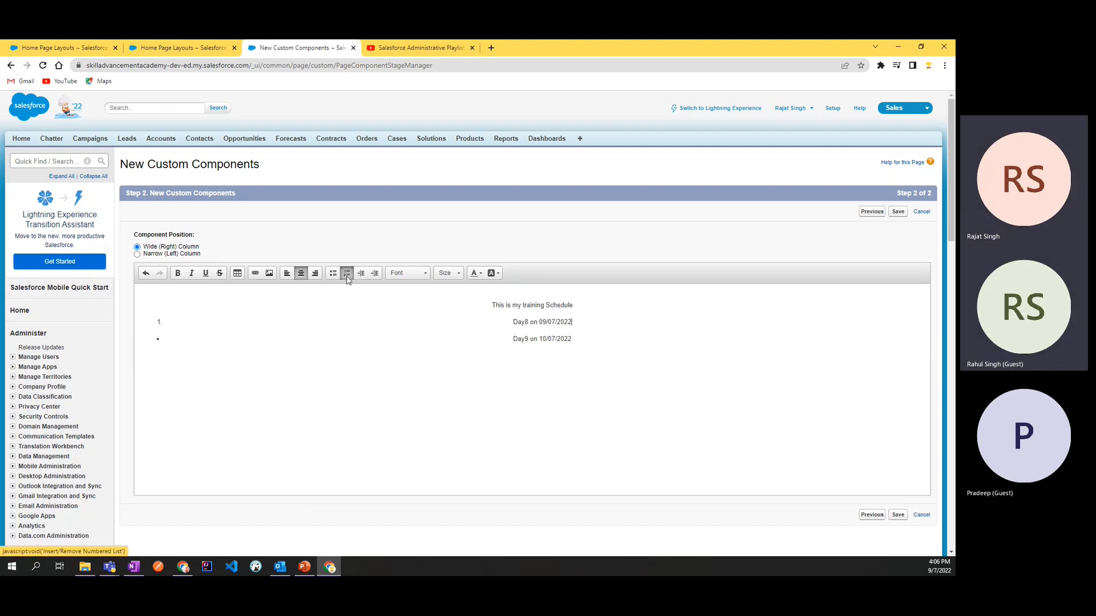
click(348, 273)
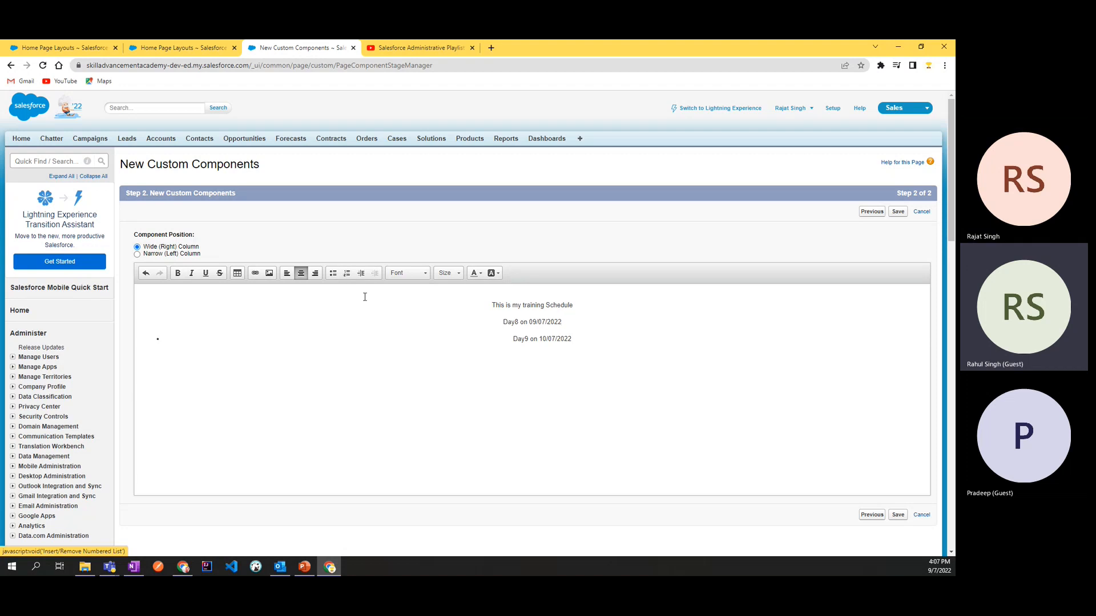
click(348, 274)
Step: Examine the image insertion options and the available fonts for the Day9 item, closing both without changing anything
click(193, 346)
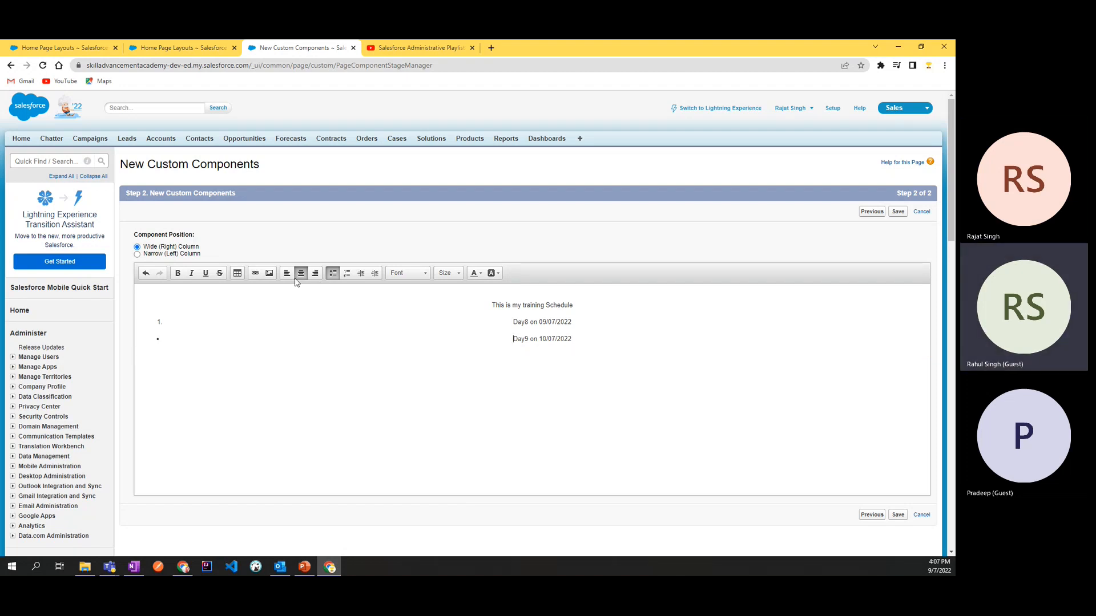
click(268, 277)
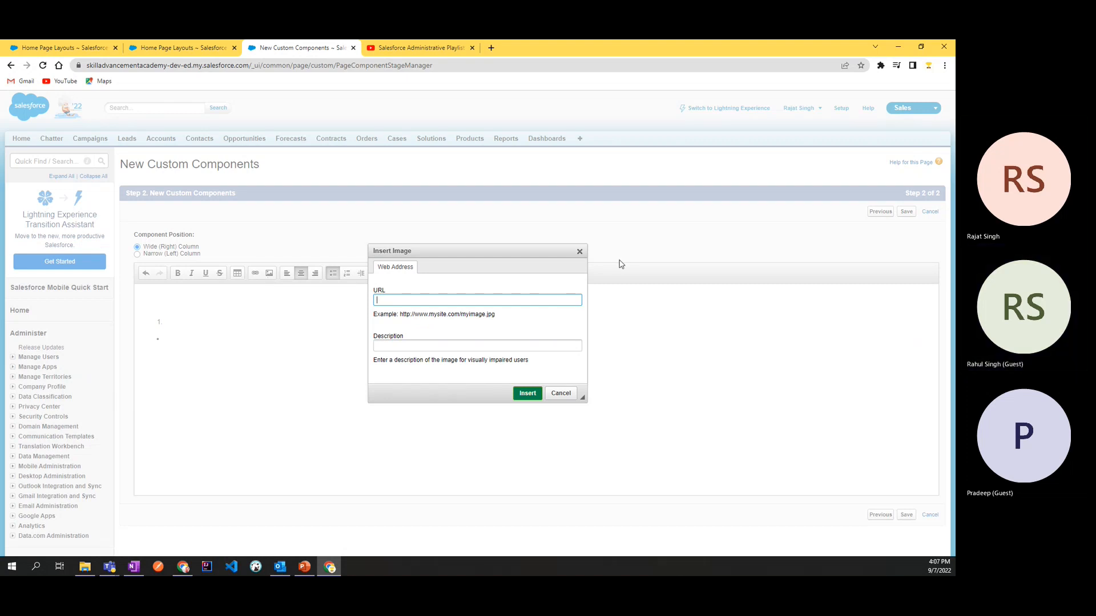
click(579, 251)
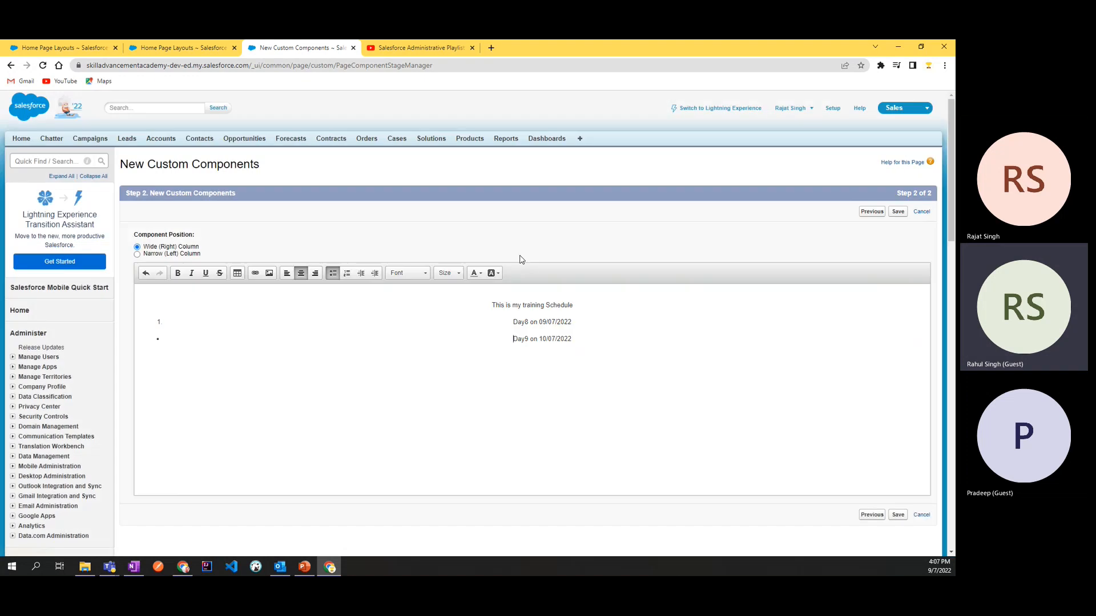
click(424, 274)
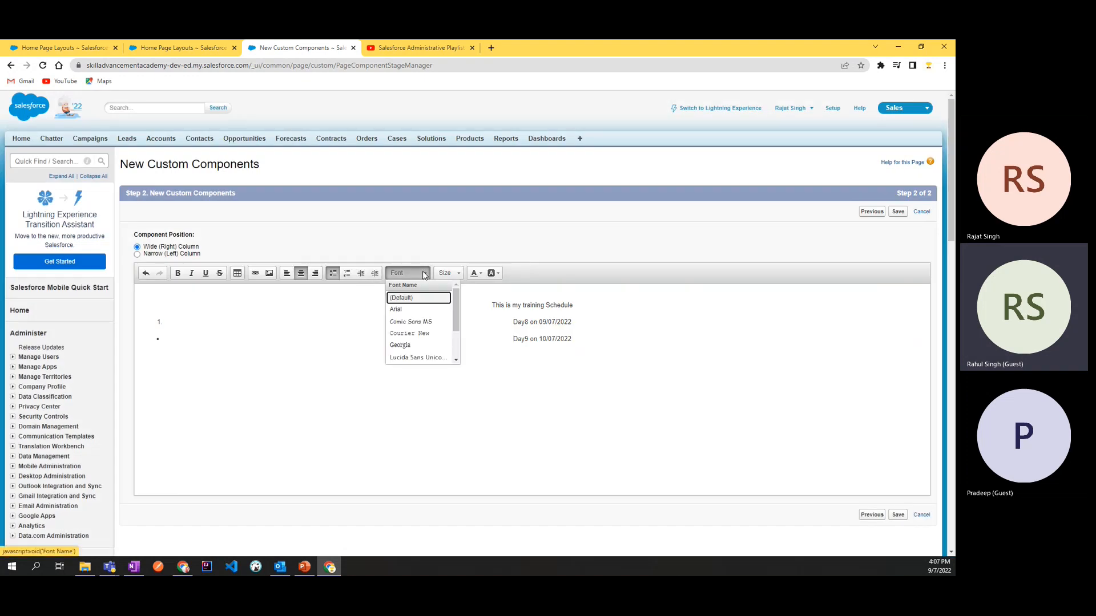
click(424, 275)
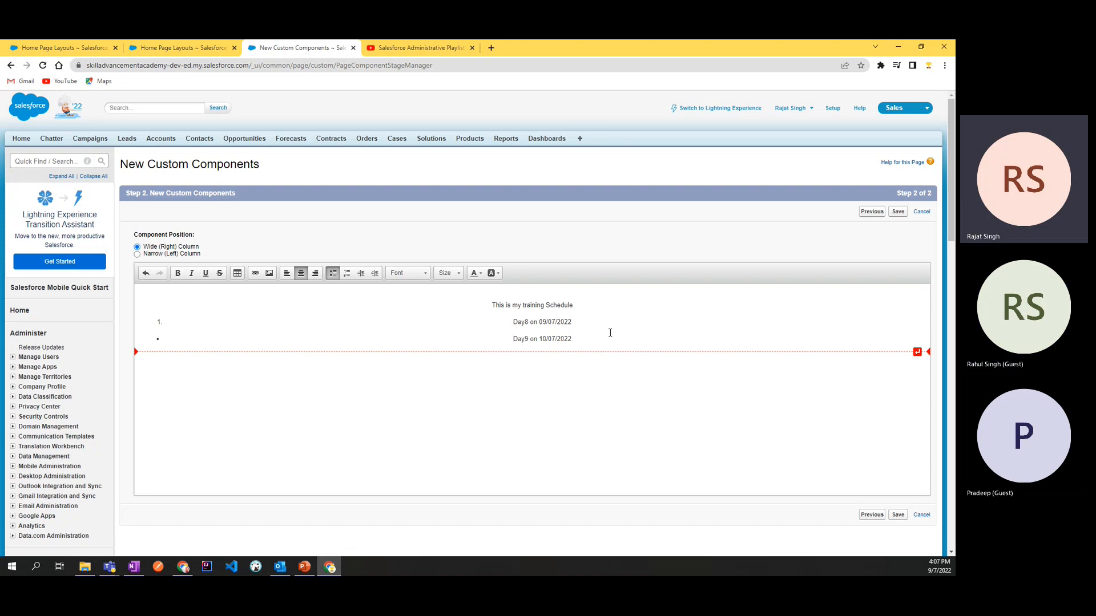
Step: Set the font of the line "This is my training Schedule" to Comic Sans MS
click(584, 304)
drag(542, 304, 489, 305)
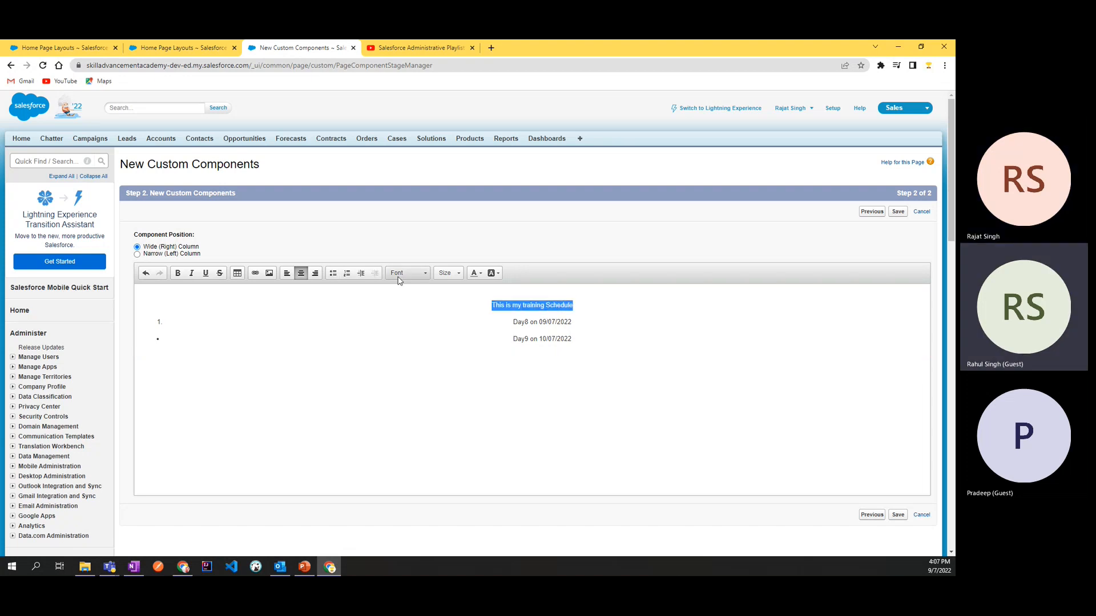
click(418, 275)
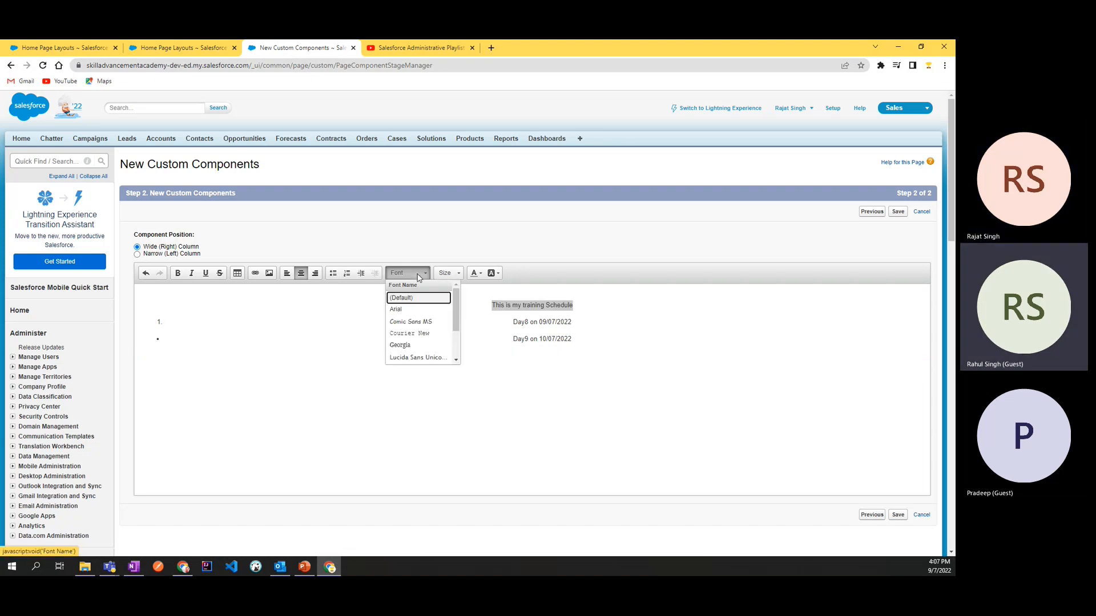
click(420, 322)
click(614, 322)
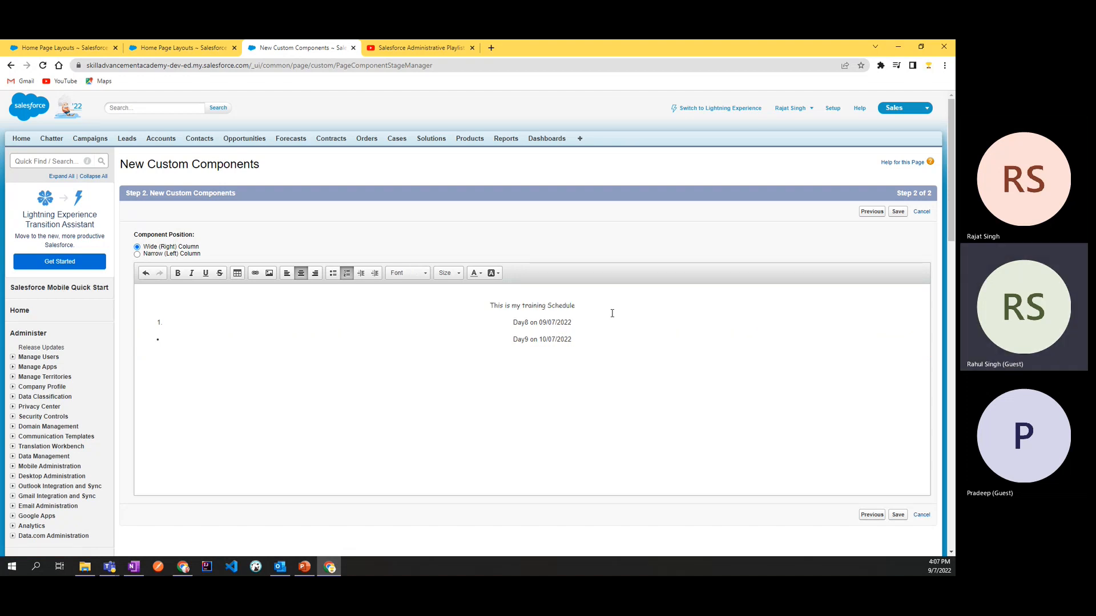
Step: Set the font size of the line "This is my training Schedule" to 72
drag(588, 302, 496, 302)
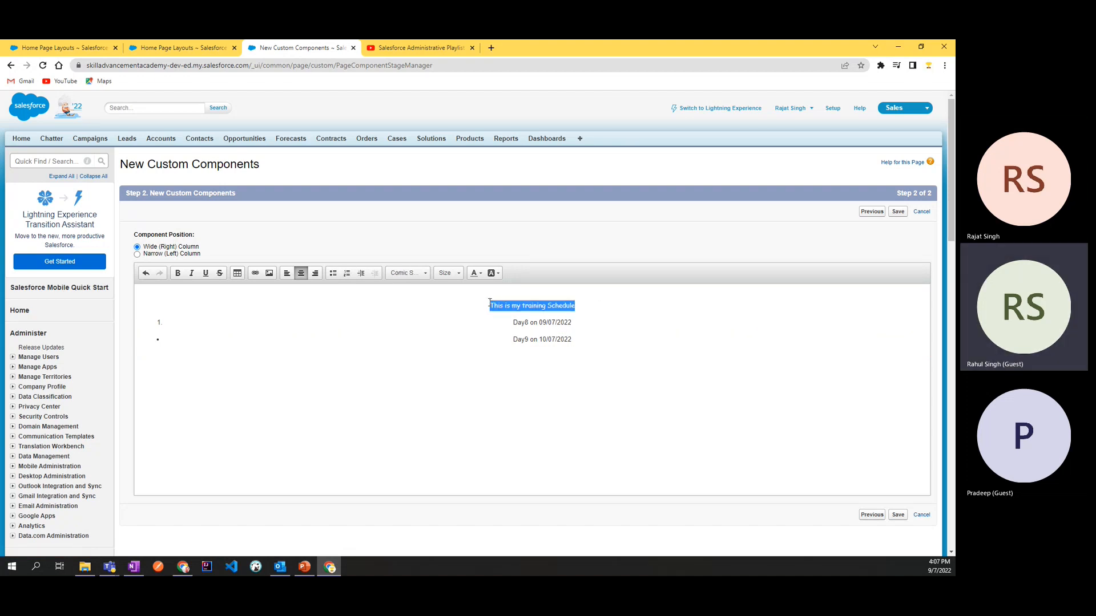
click(447, 274)
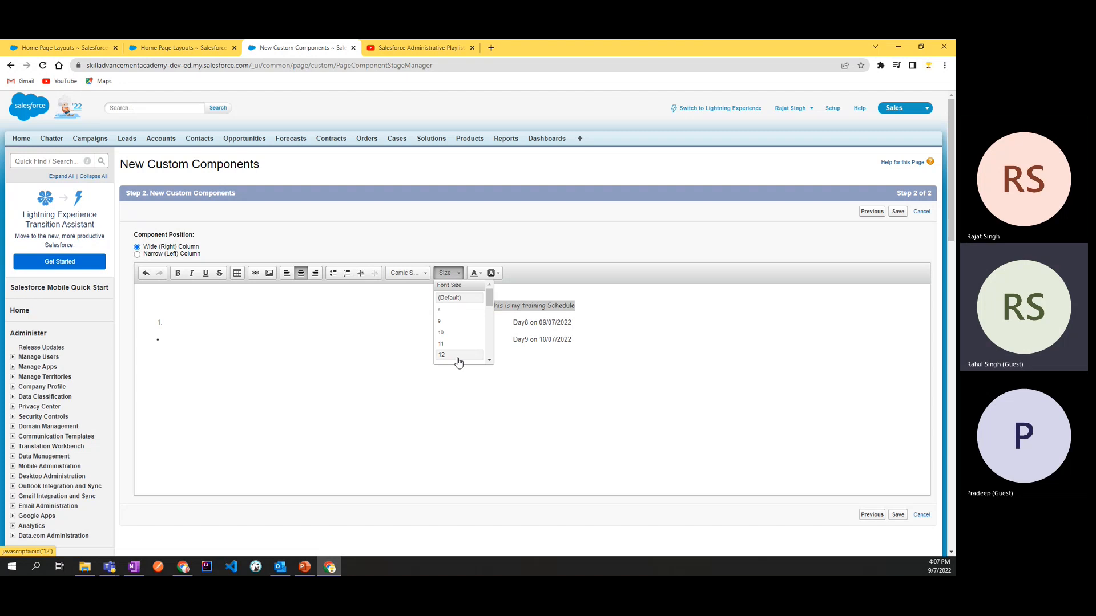
scroll(457, 328, down, 5)
click(460, 337)
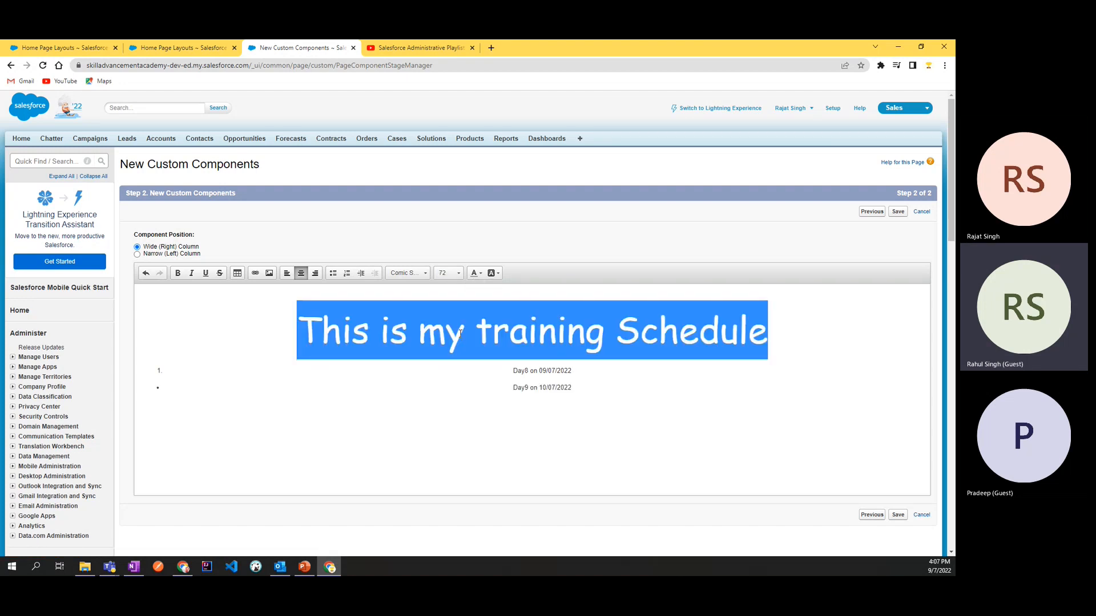
Step: Try to reduce the font size of the schedule line to 16
click(447, 272)
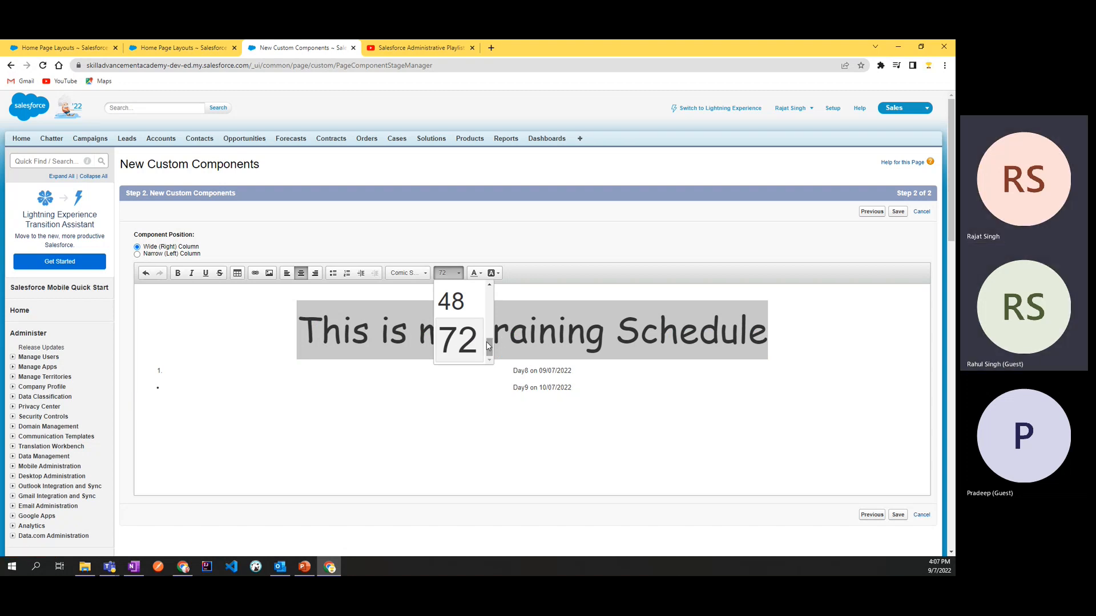
click(679, 343)
click(447, 273)
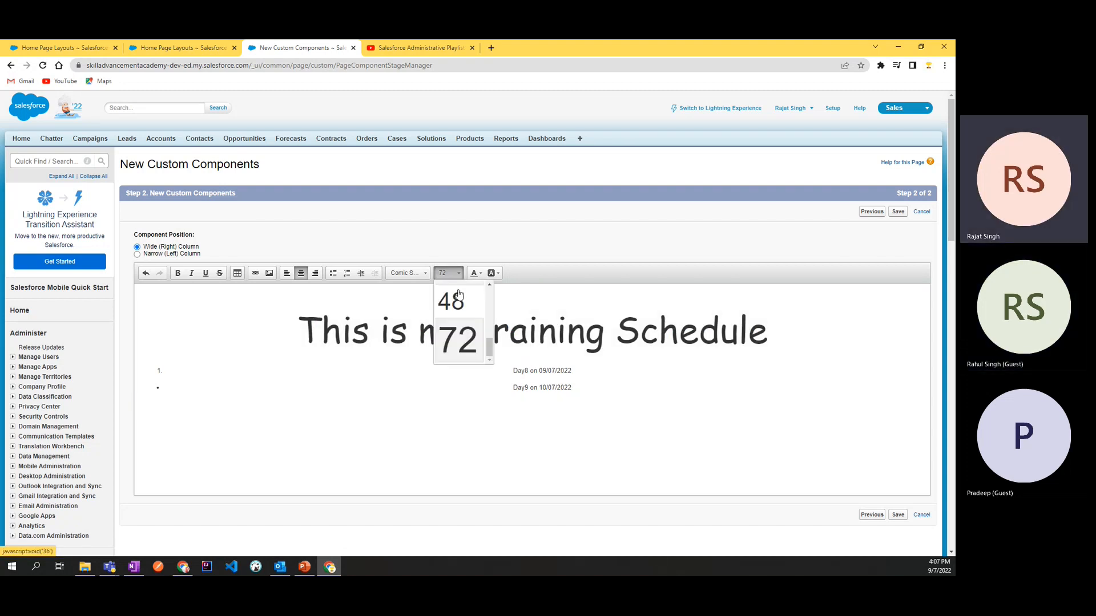
scroll(478, 358, up, 5)
scroll(479, 358, down, 3)
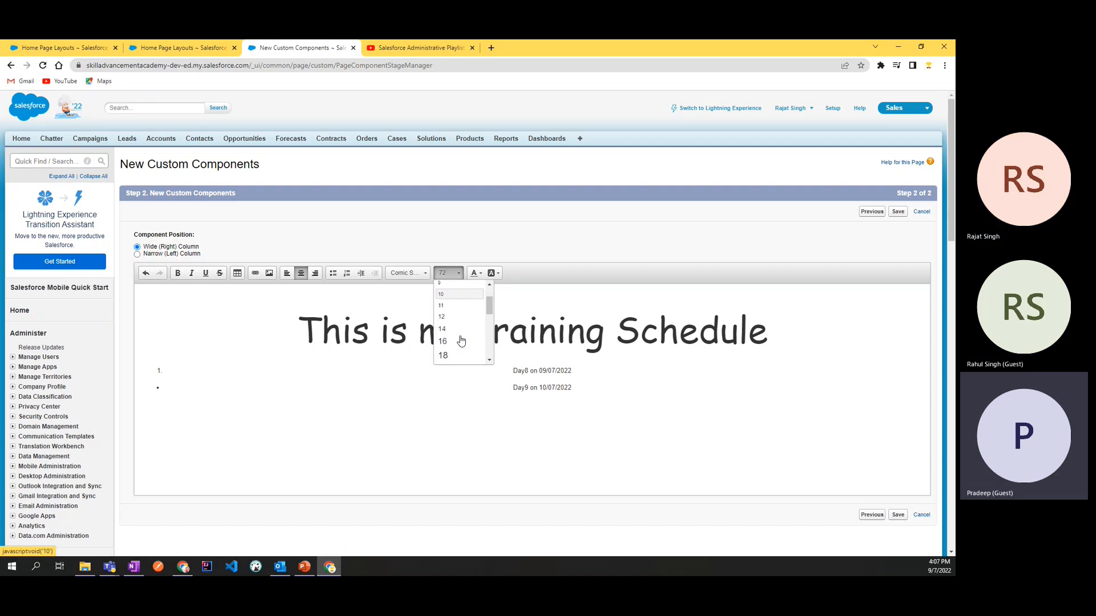
click(454, 333)
Step: Change the whole "This is my training Schedule" line to a small font size close to that of the list items
triple_click(617, 340)
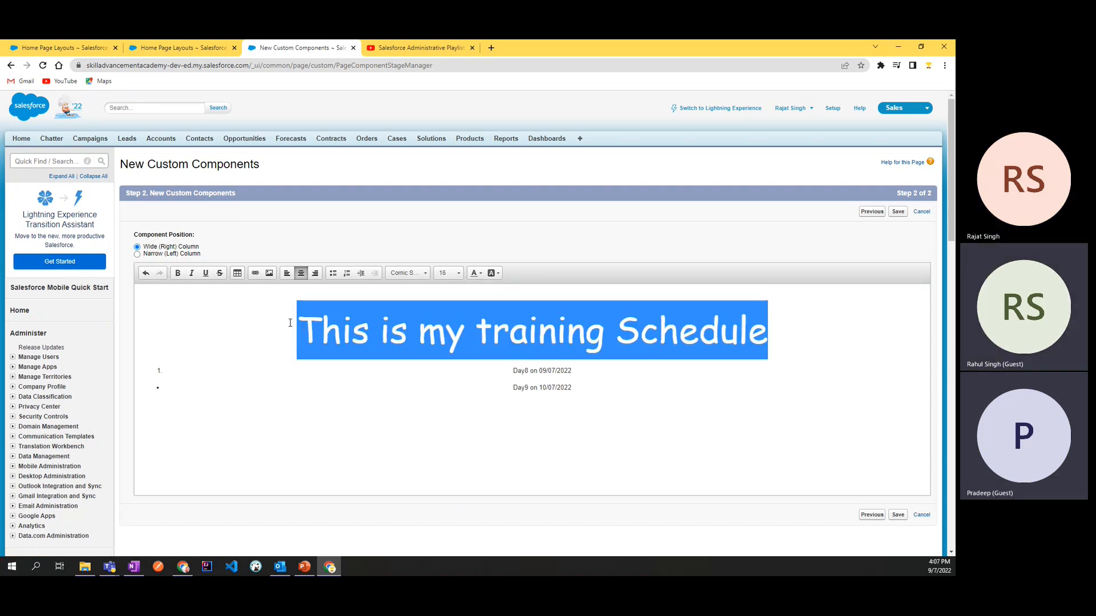
click(447, 273)
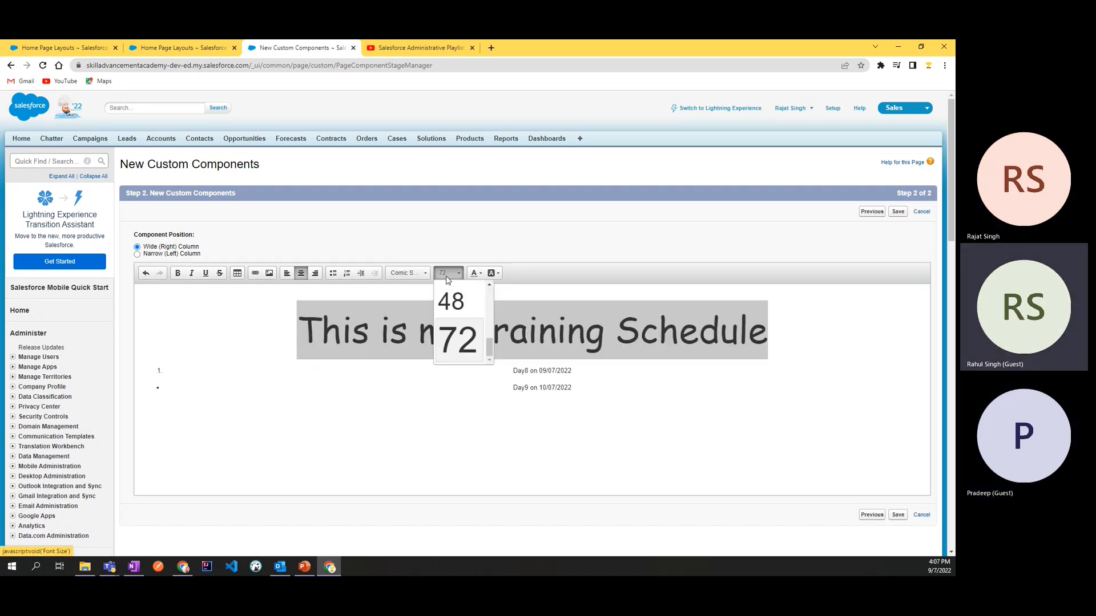
scroll(454, 326, up, 4)
click(454, 322)
click(440, 372)
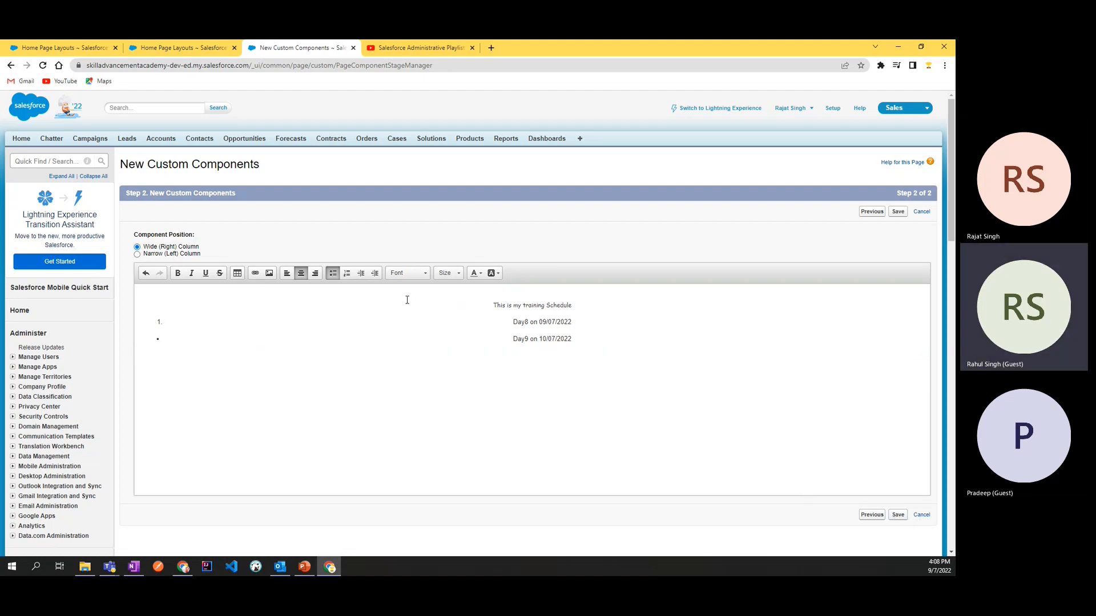
Step: Examine the properties offered for inserting a table, closing them without adding one
click(237, 273)
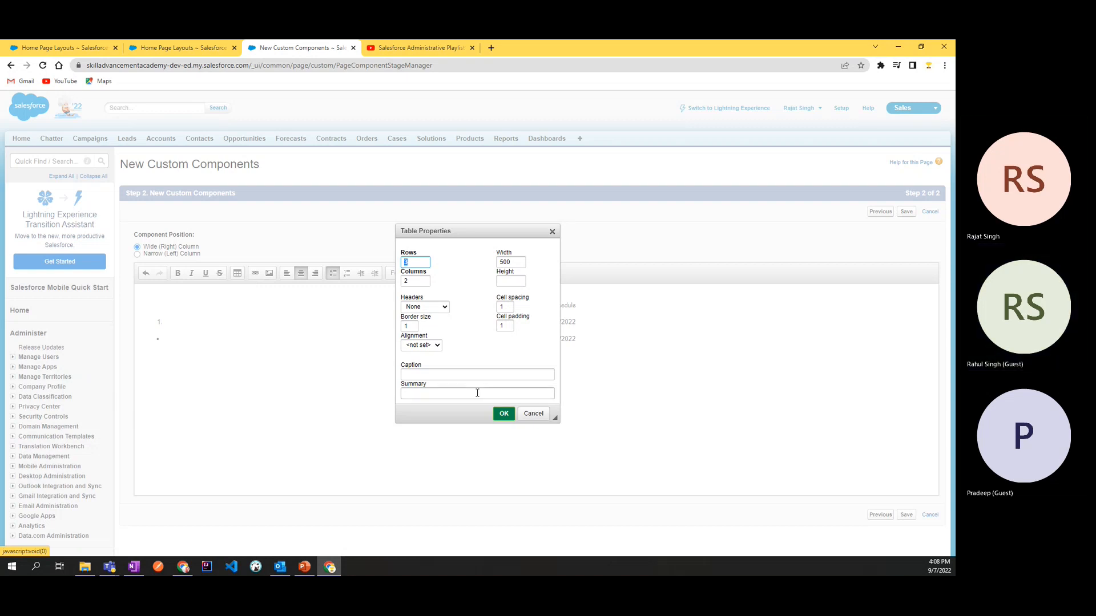
click(453, 376)
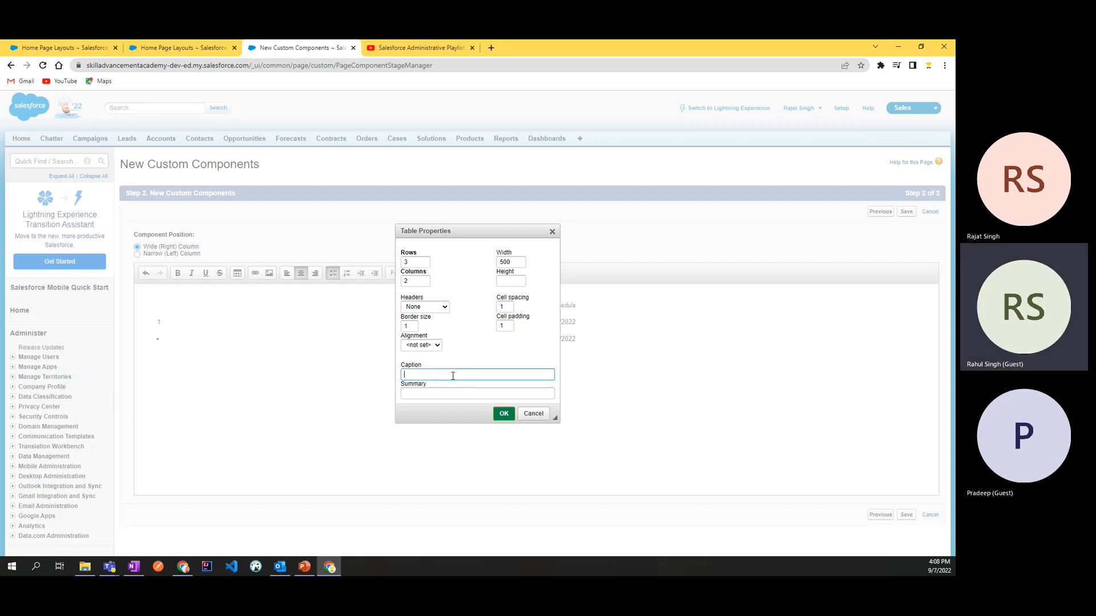
click(552, 234)
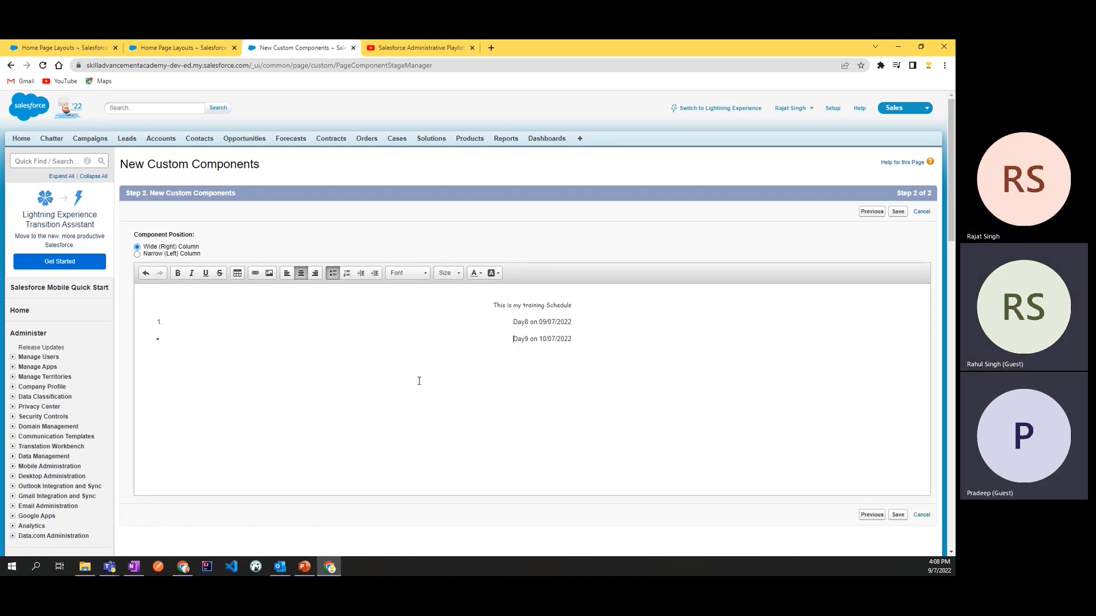
Step: Leave the new component without saving and review the custom components on the Home Page Components page
scroll(240, 360, down, 3)
scroll(262, 368, down, 2)
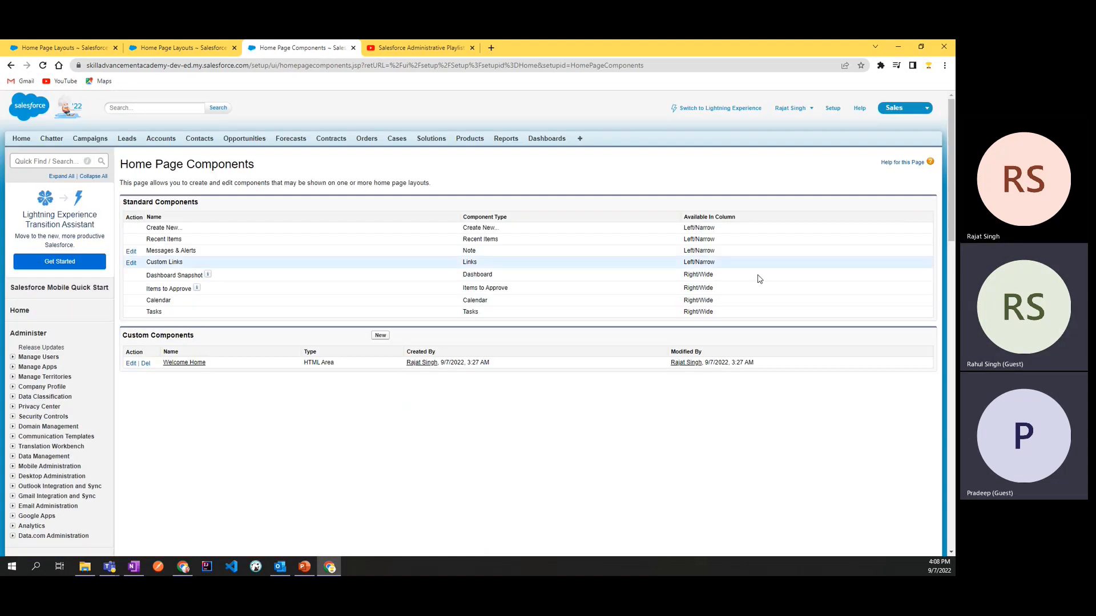
drag(196, 337, 123, 334)
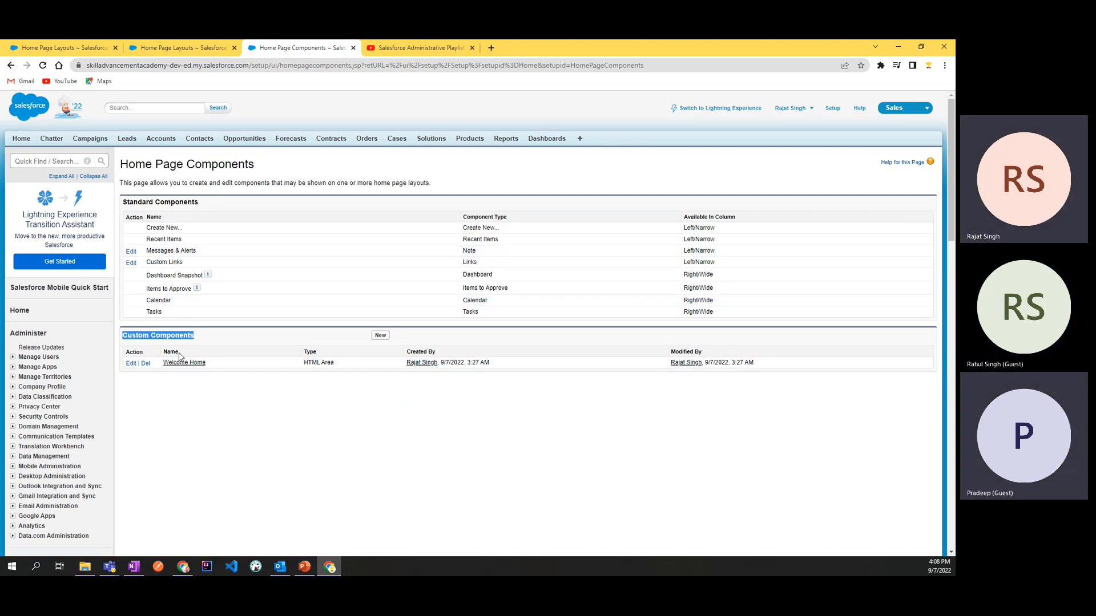
click(200, 339)
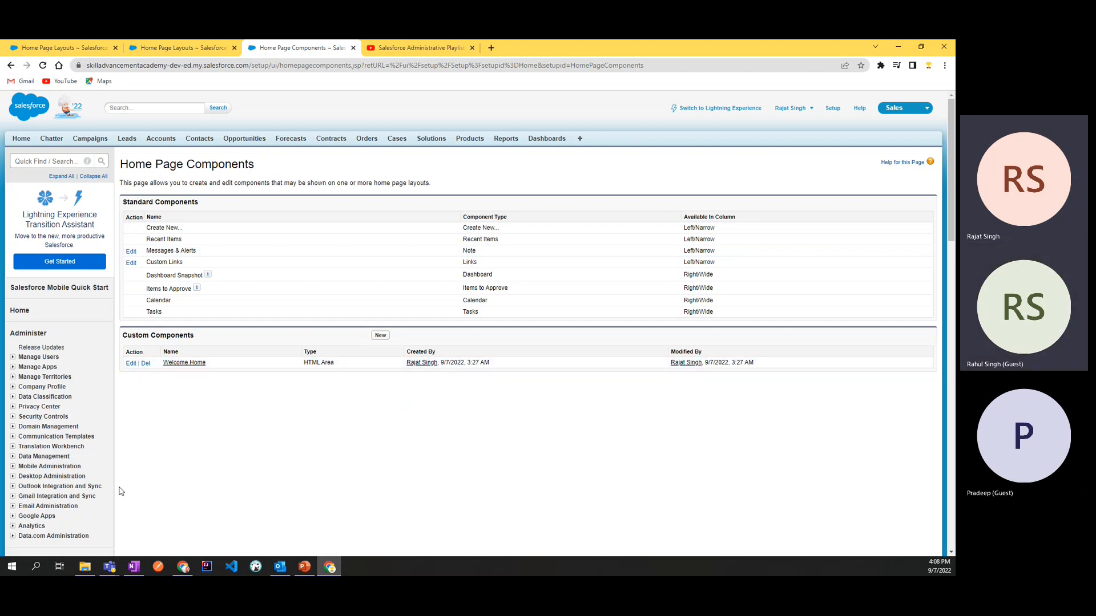
Step: Open the DE Default home page layout for editing and examine its wide and narrow component selections
scroll(118, 490, down, 3)
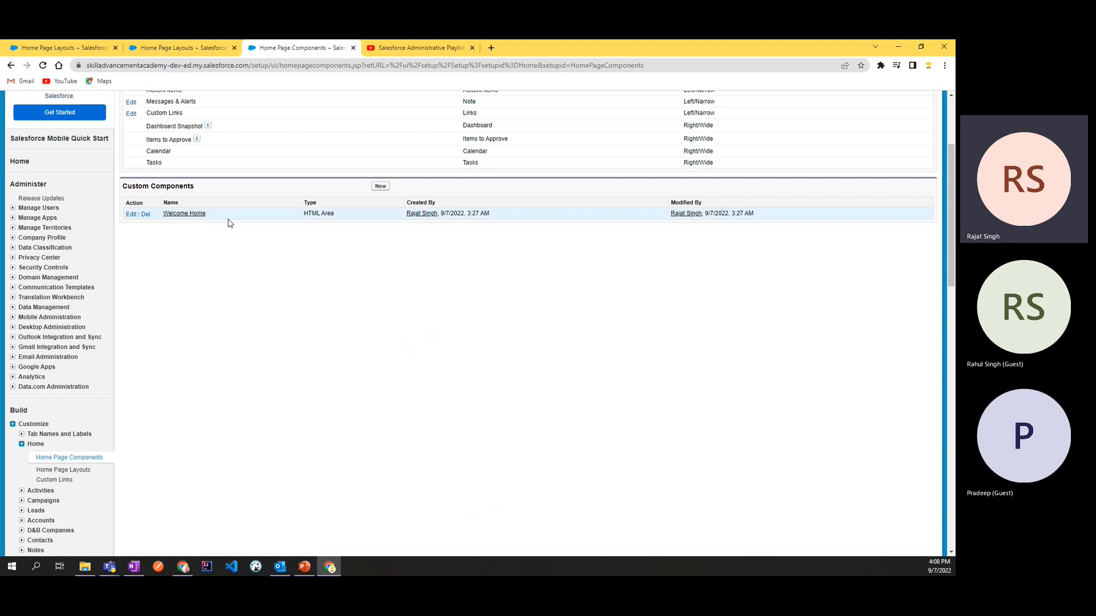
click(208, 46)
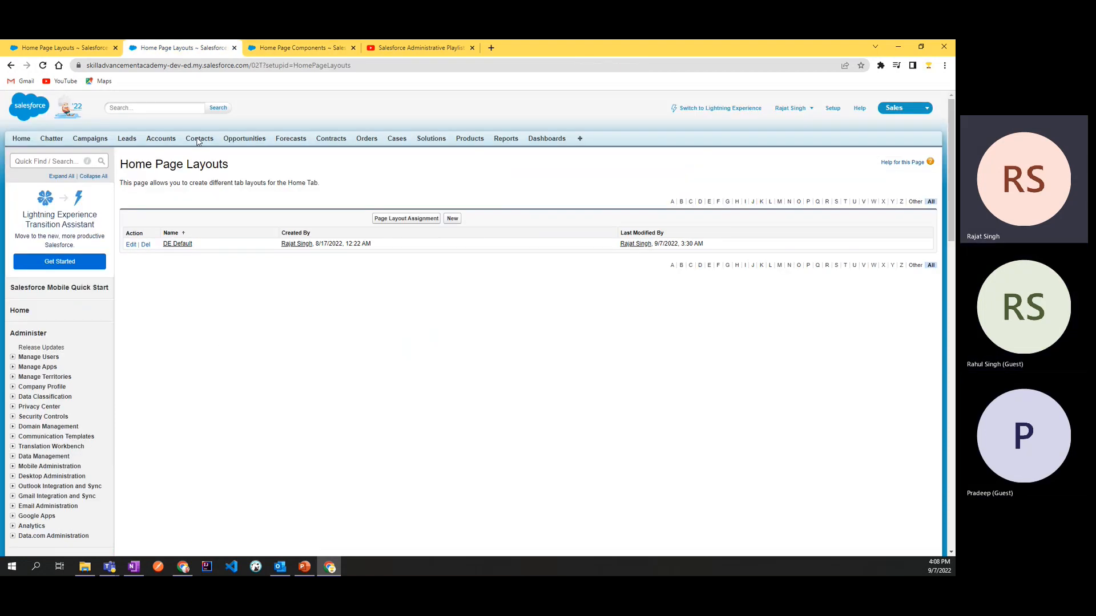
click(87, 46)
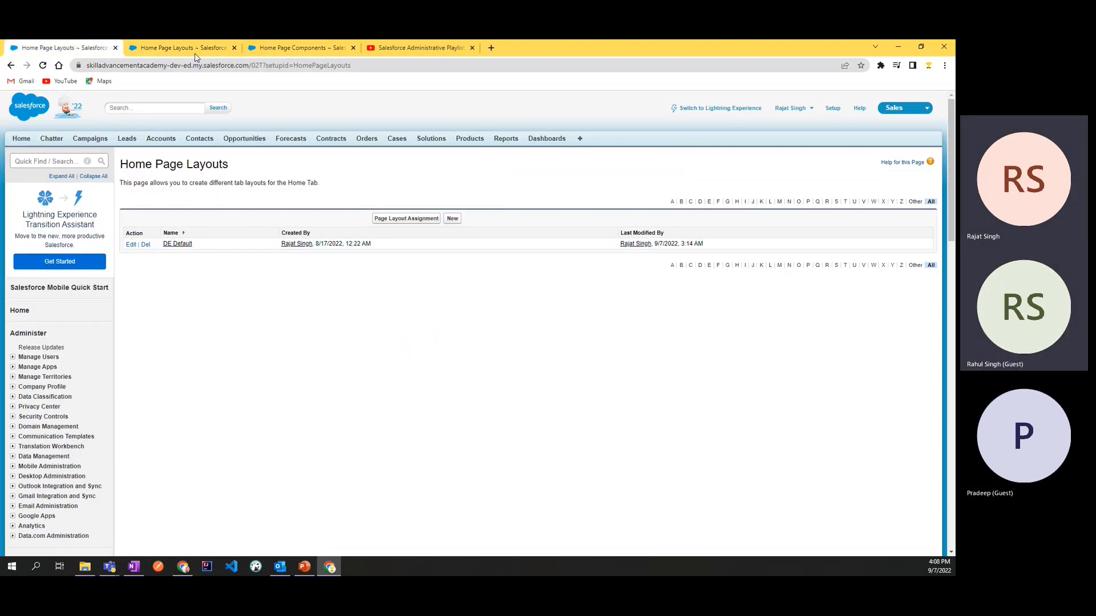
click(294, 48)
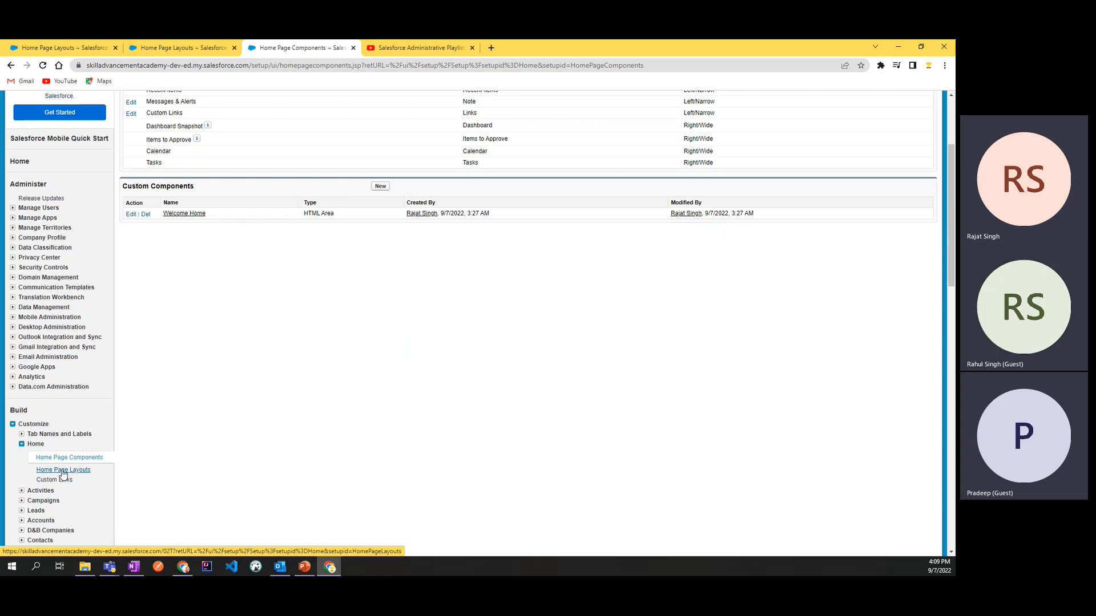
click(68, 473)
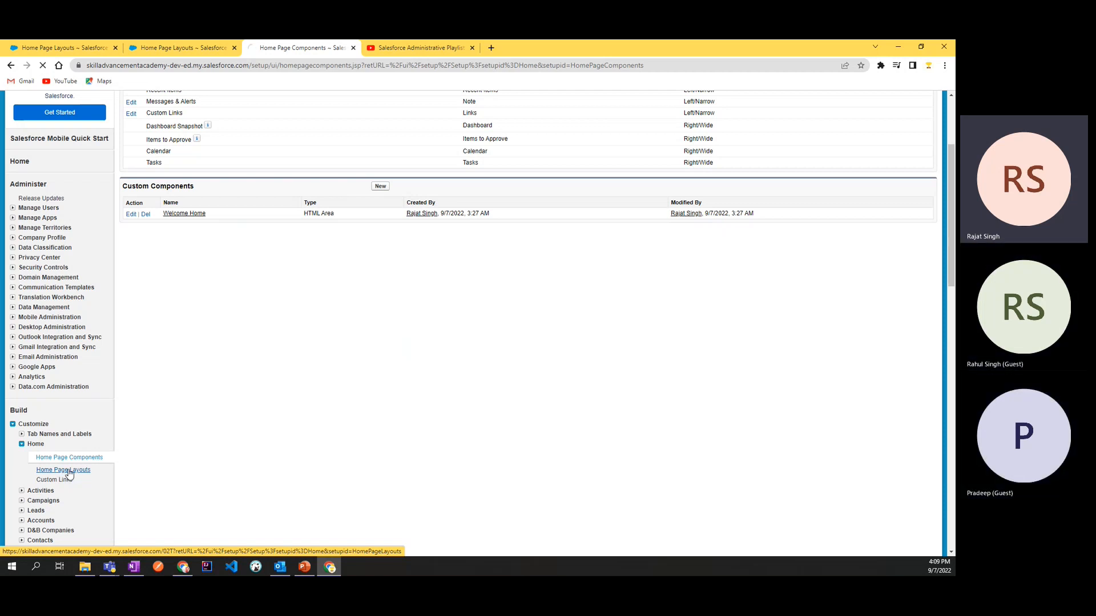
click(130, 245)
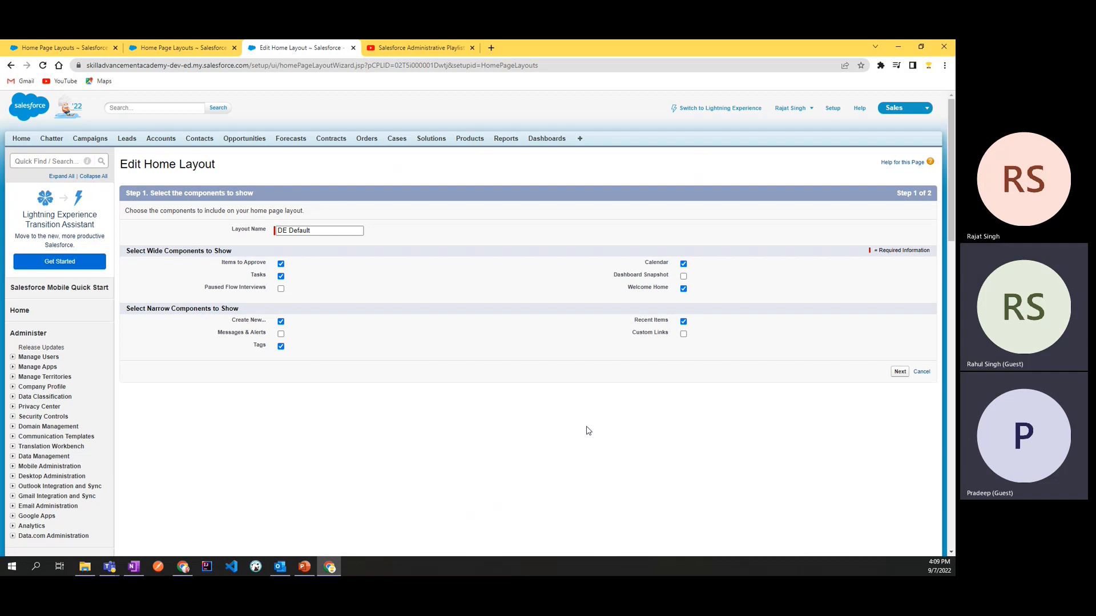
scroll(222, 499, down, 3)
scroll(222, 499, down, 1)
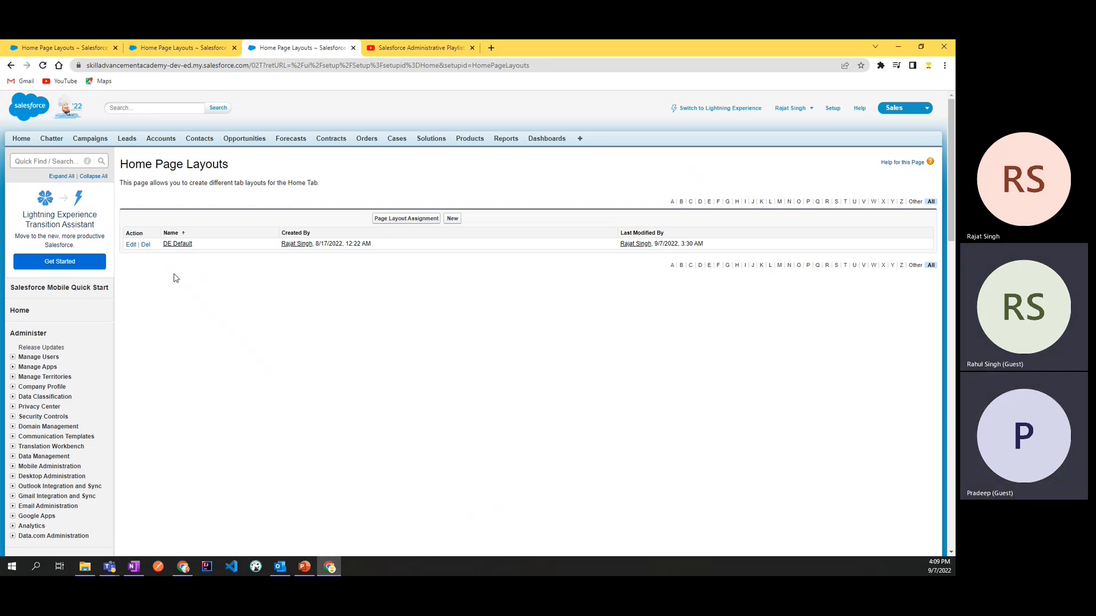
click(132, 244)
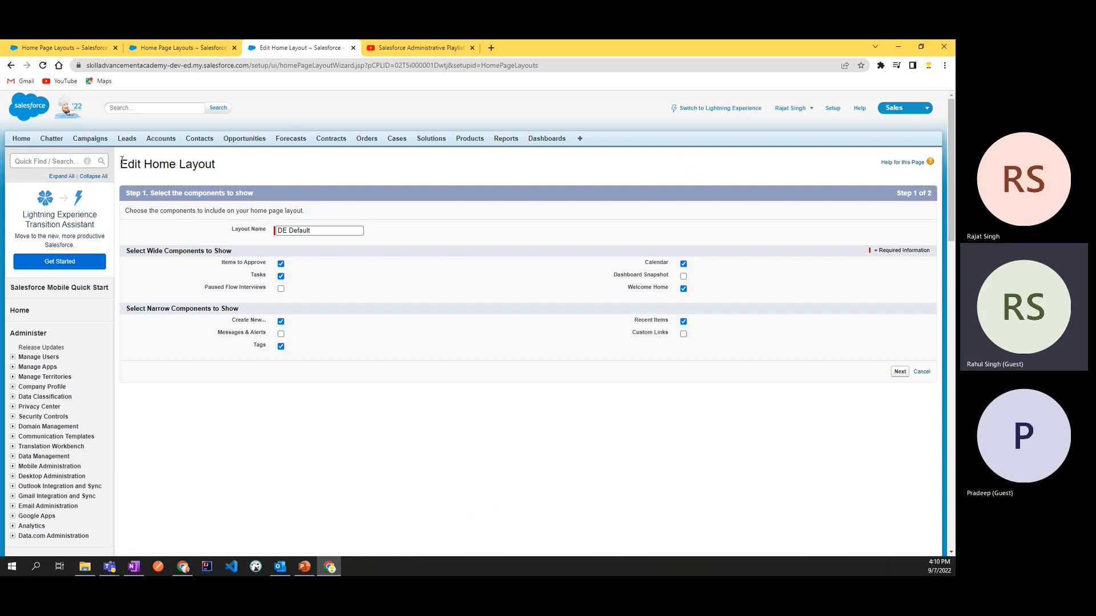
Step: View the Home page in the second Salesforce browser tab to check how the Welcome Home component appears
click(160, 47)
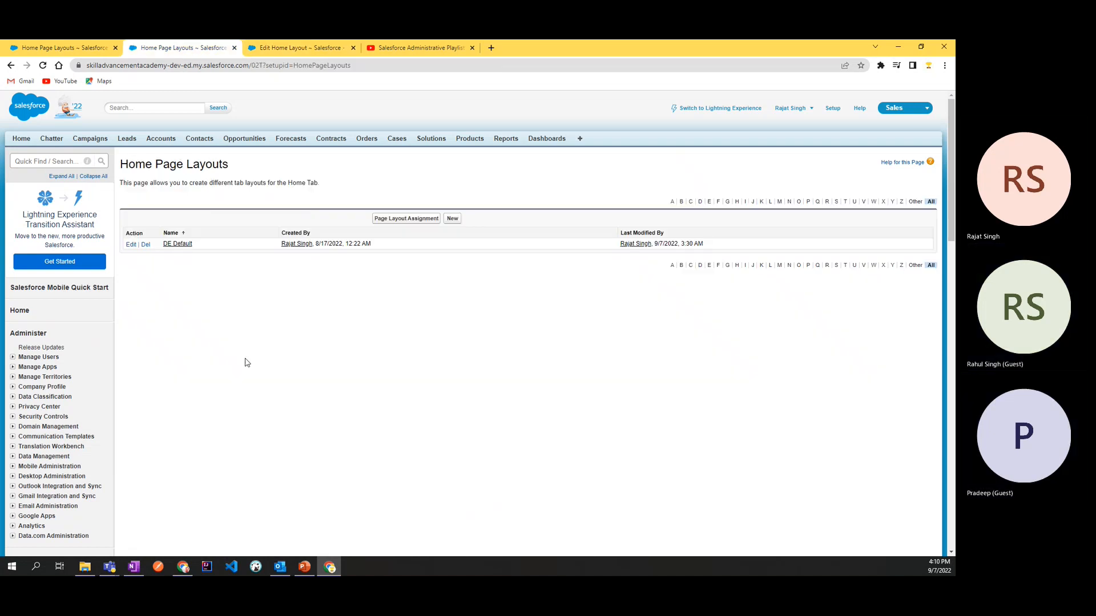
click(35, 48)
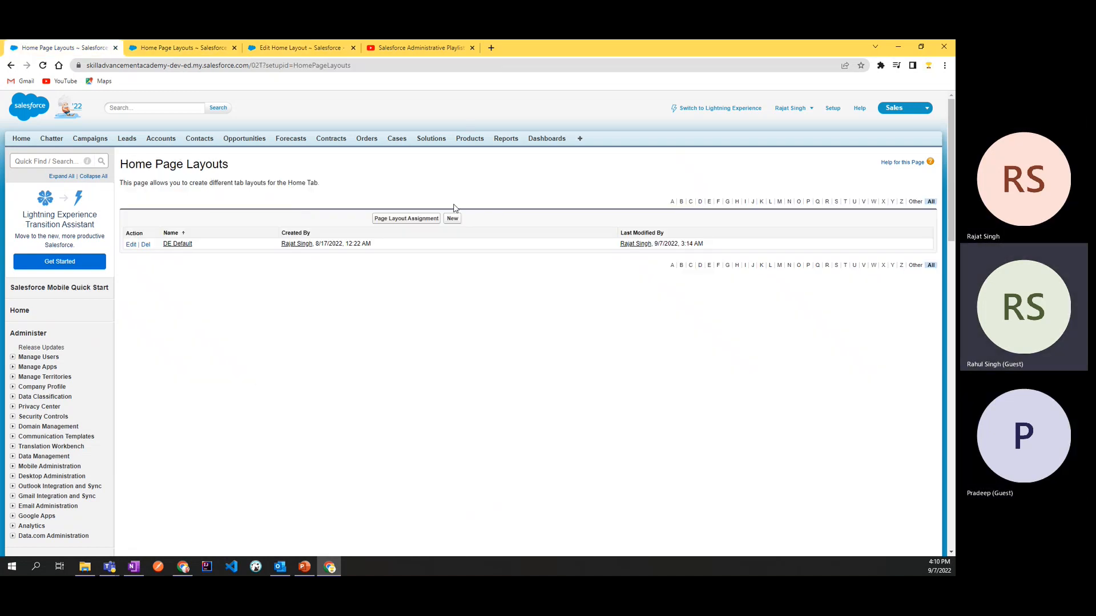
key(ctrl+Tab)
key(ctrl+Tab)
key(ctrl+Tab)
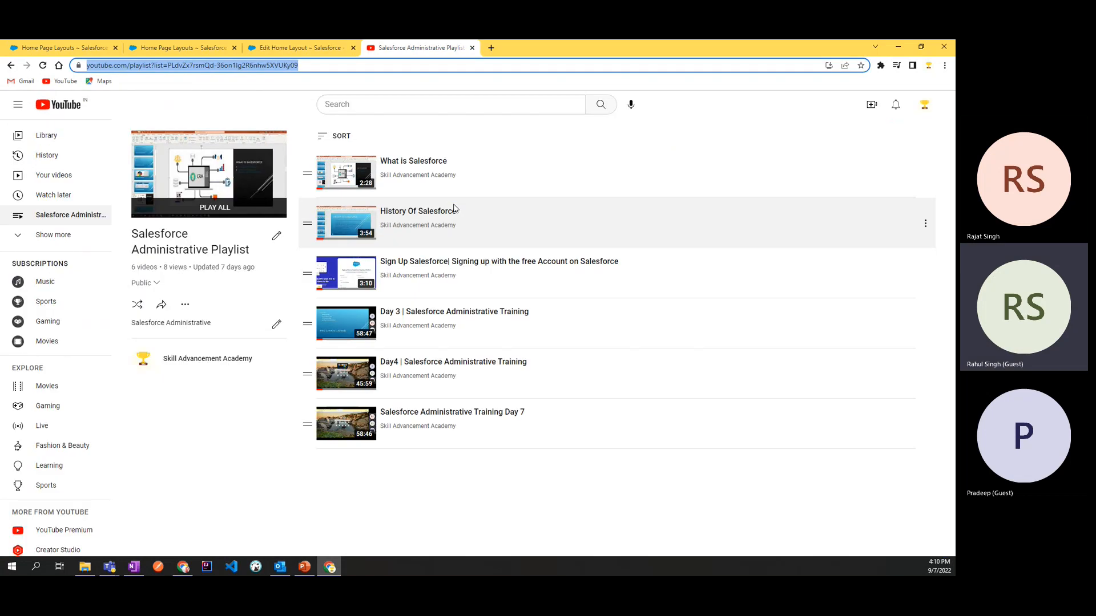
key(ctrl+Tab)
key(ctrl+Tab)
click(19, 141)
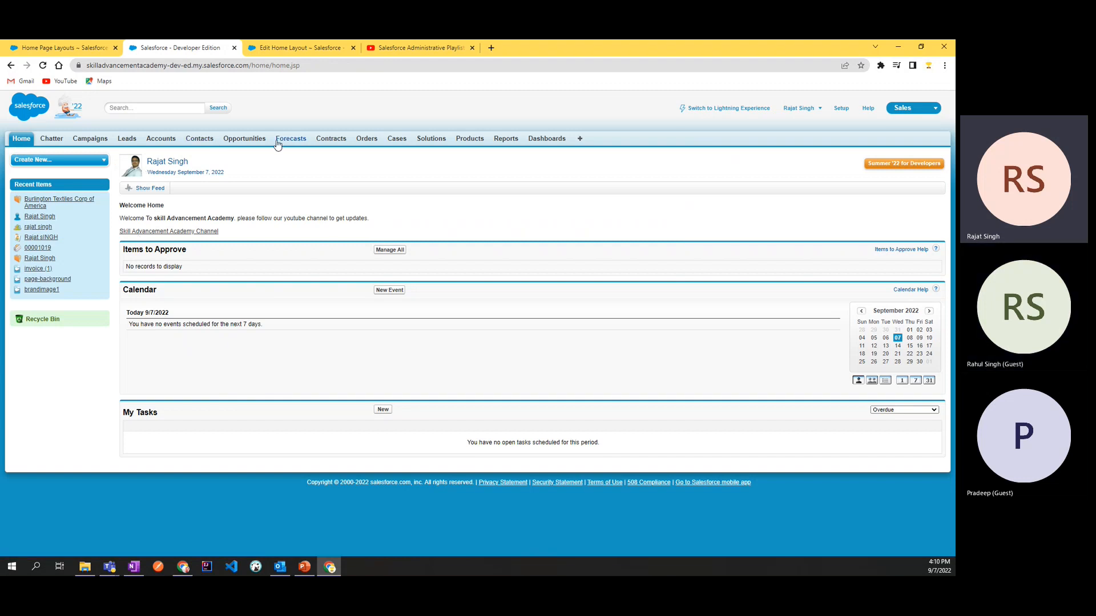
Step: Return to the setup browser tab and open the Welcome Home custom component for editing from Home Page Components
click(273, 50)
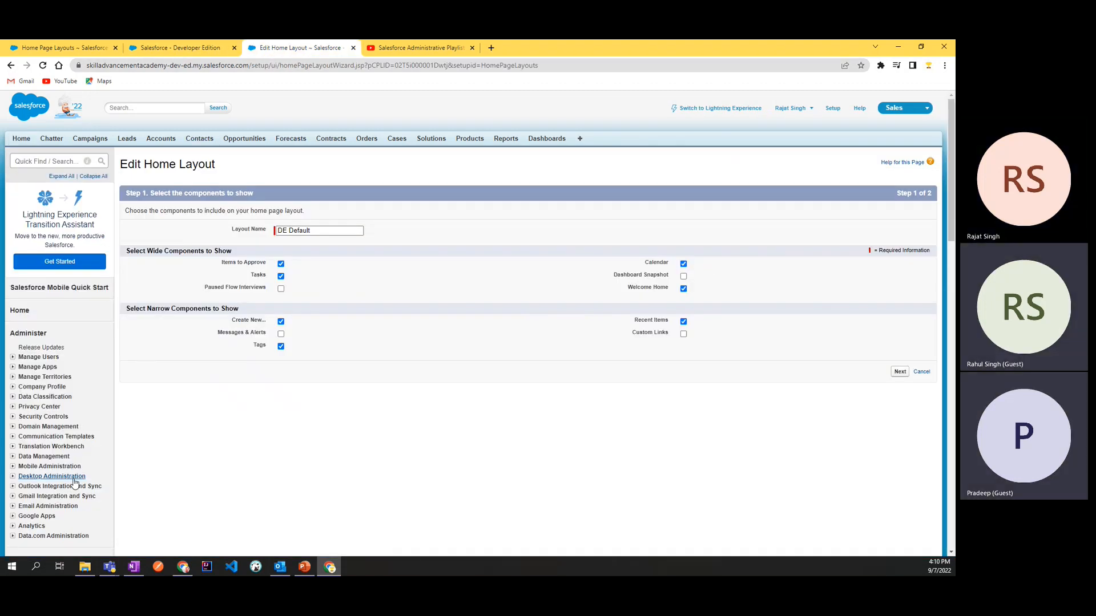
scroll(74, 484, down, 5)
scroll(68, 472, down, 4)
scroll(68, 343, up, 3)
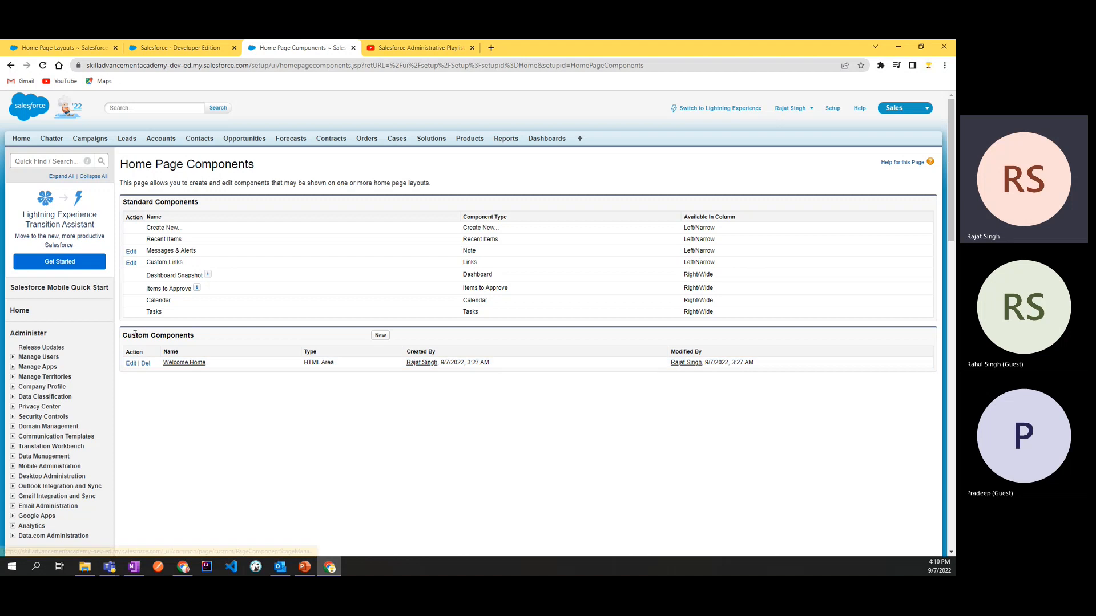
drag(123, 335, 215, 340)
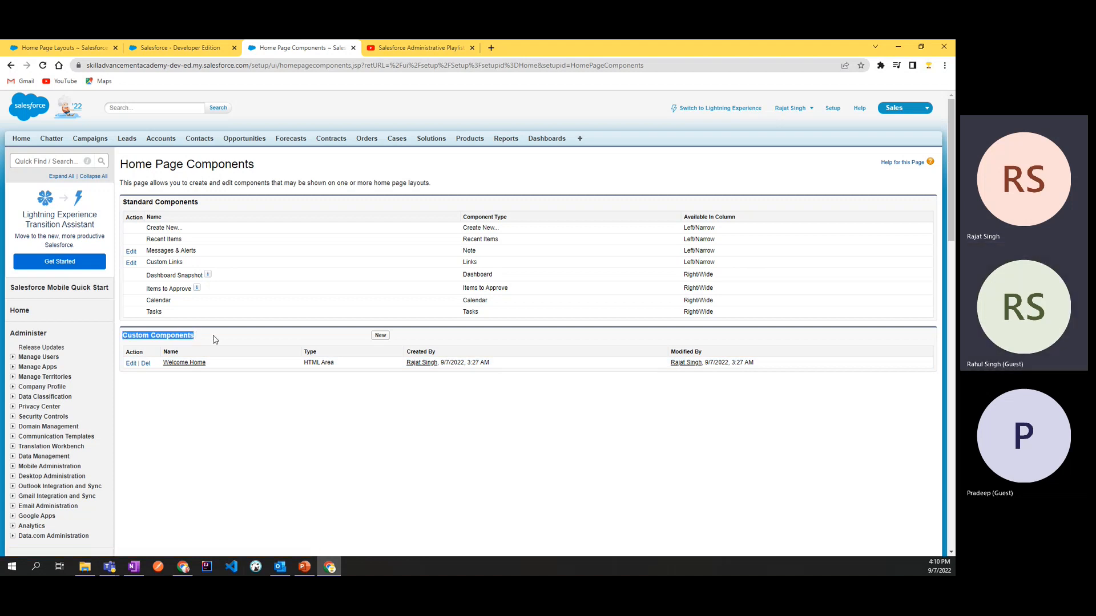
click(130, 364)
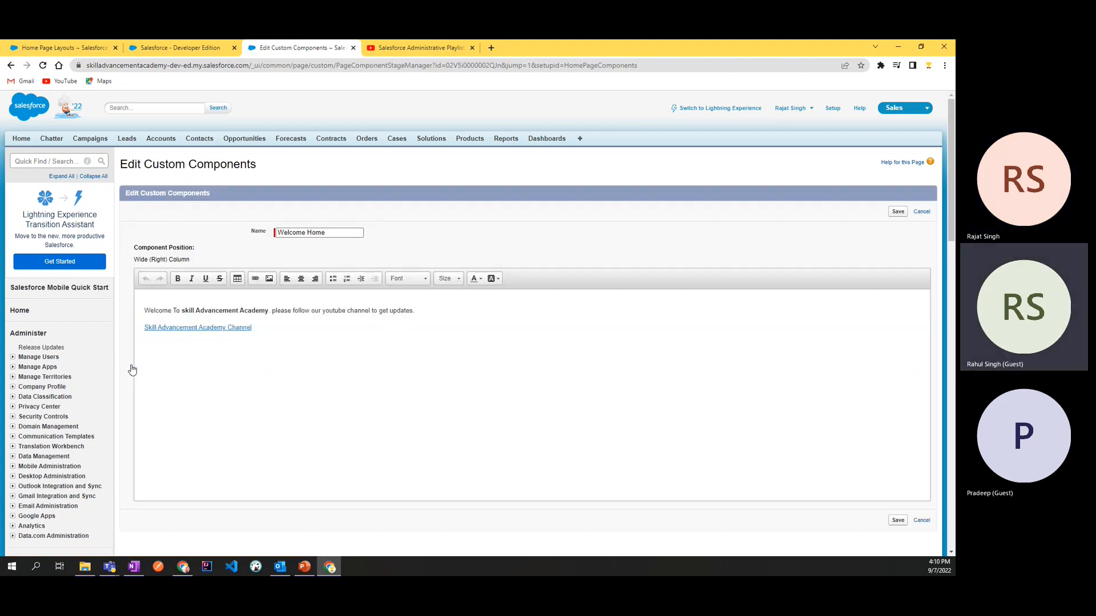
Step: Center the entire content of the Welcome Home component, including the welcome text and the channel link
click(217, 309)
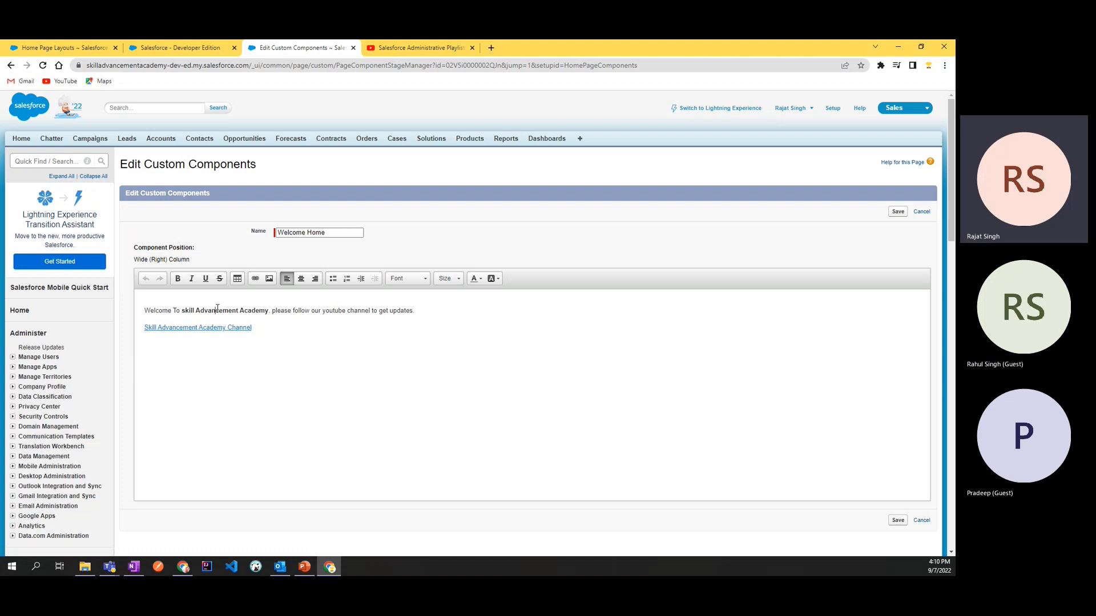
click(328, 308)
double_click(239, 327)
key(ctrl+a)
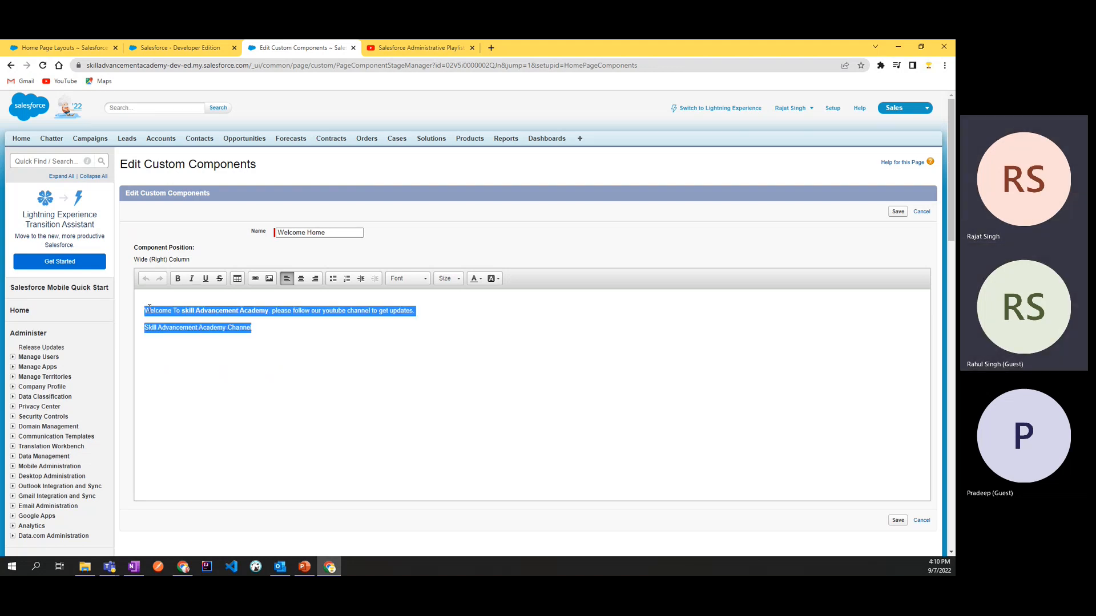
click(302, 279)
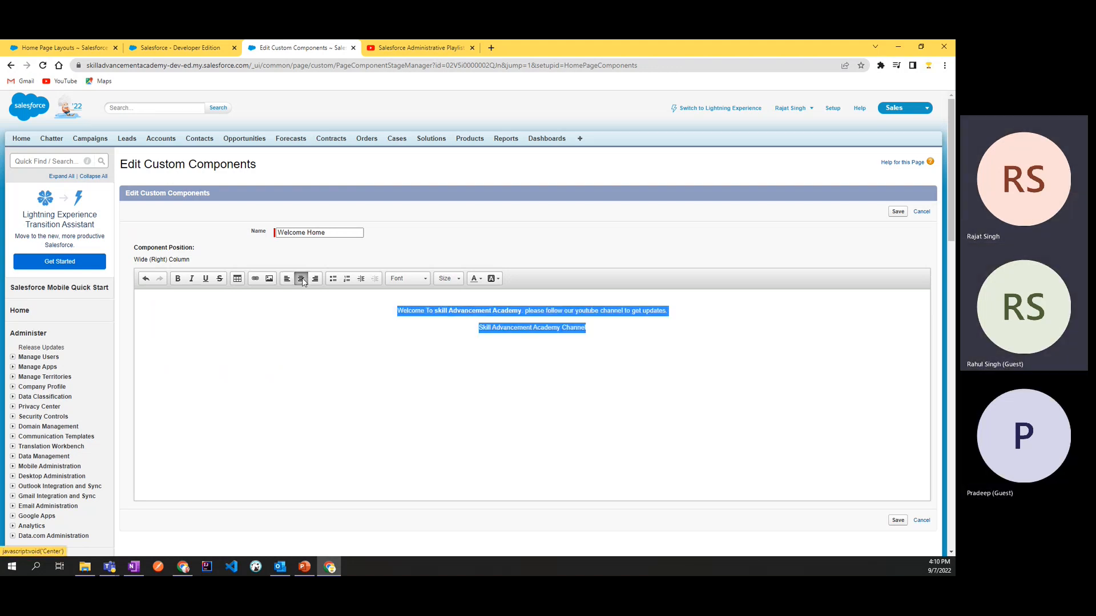
click(321, 335)
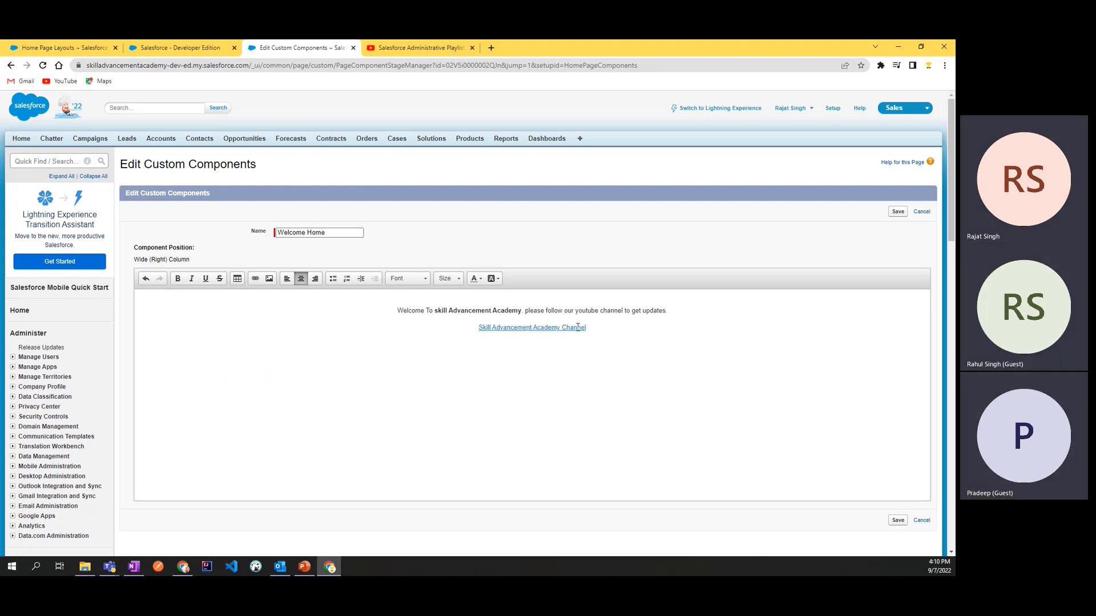
Step: Set the font size of the welcome text and the channel link to 8
drag(609, 332, 398, 305)
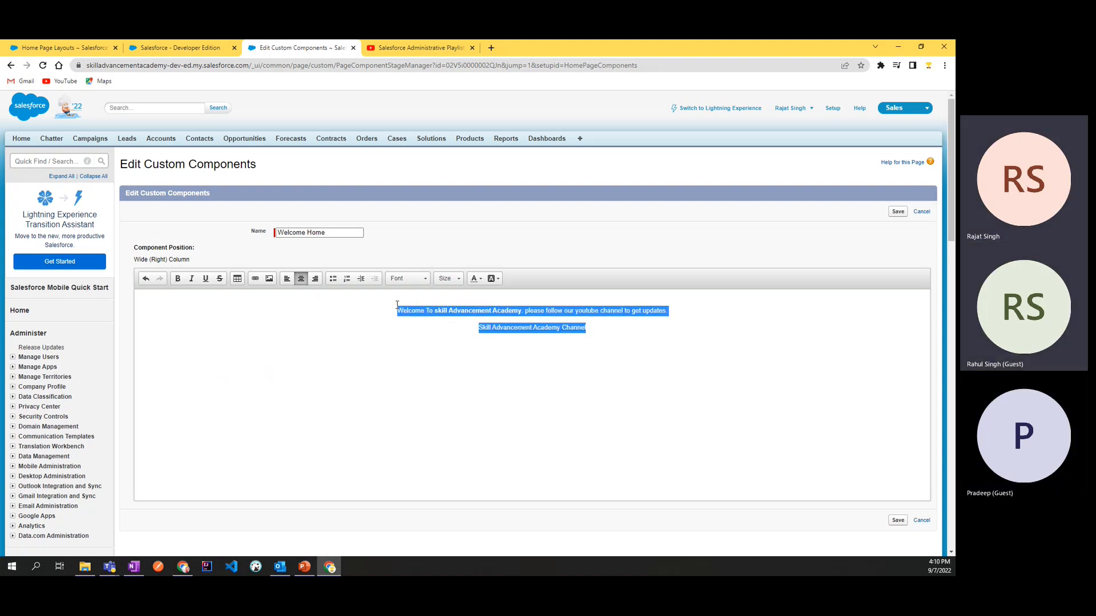
click(450, 279)
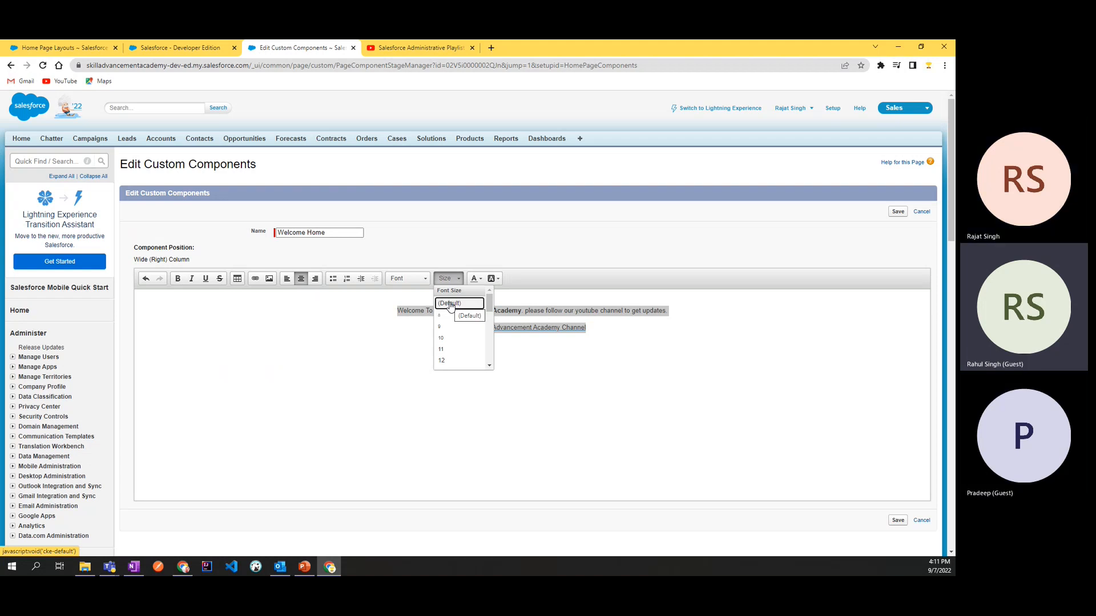
click(449, 321)
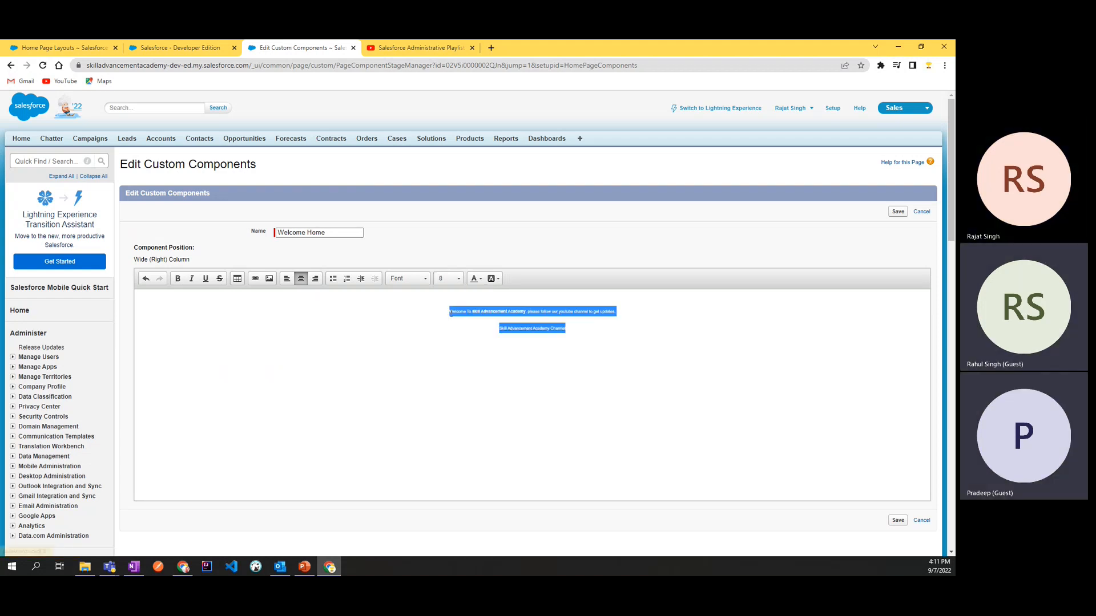
Step: Try to change the content's font size to 22, and undo the size change
click(448, 279)
click(592, 333)
click(446, 278)
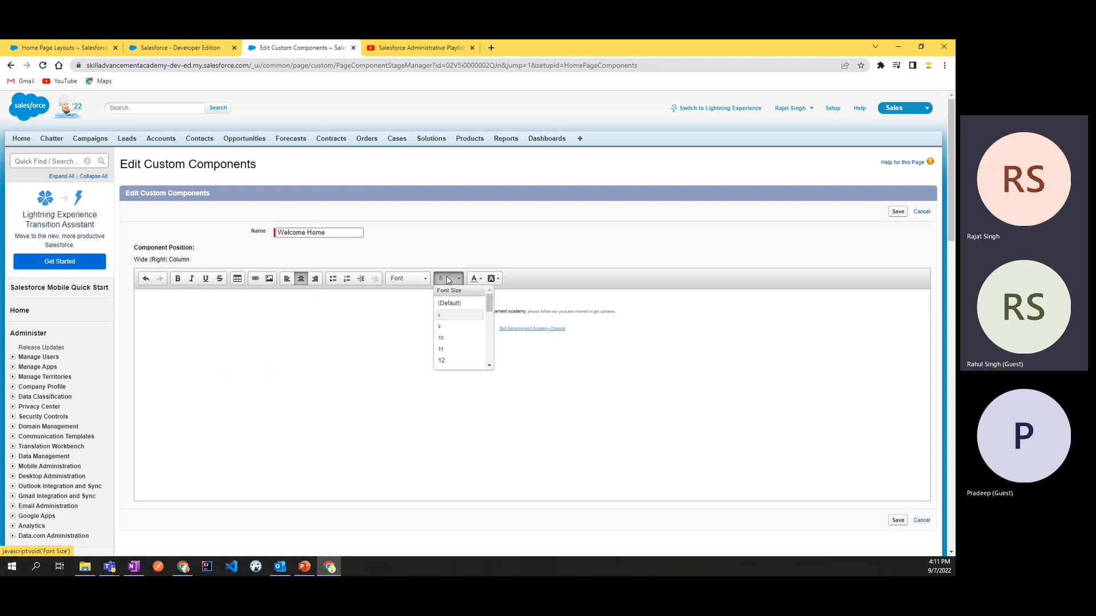
scroll(452, 355, down, 1)
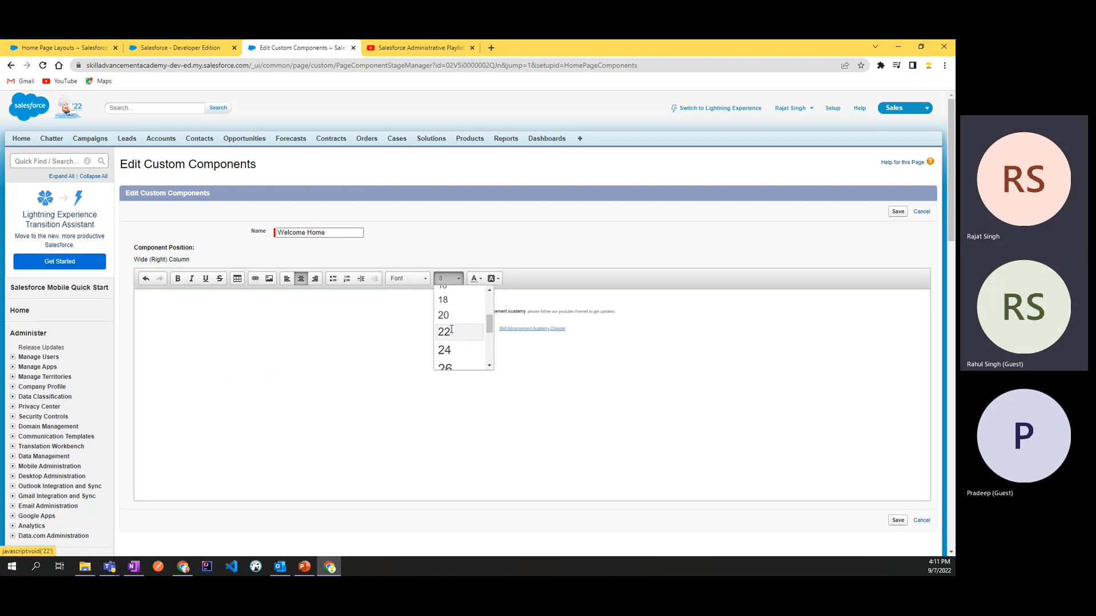
click(445, 332)
key(ctrl+z)
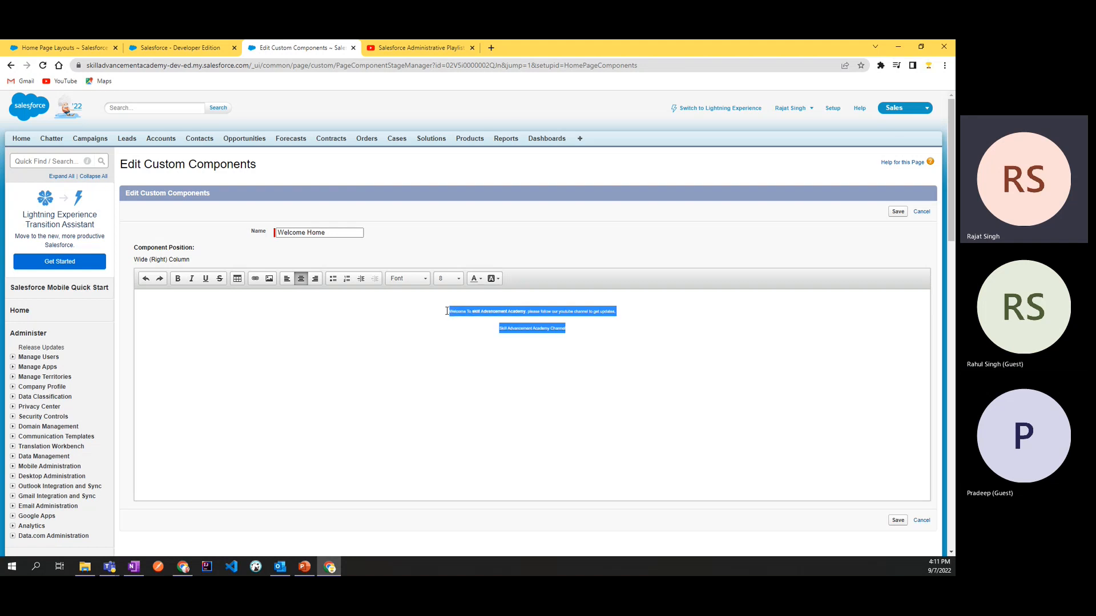
Step: Set the font size of the selected welcome text and channel link to 22
click(449, 280)
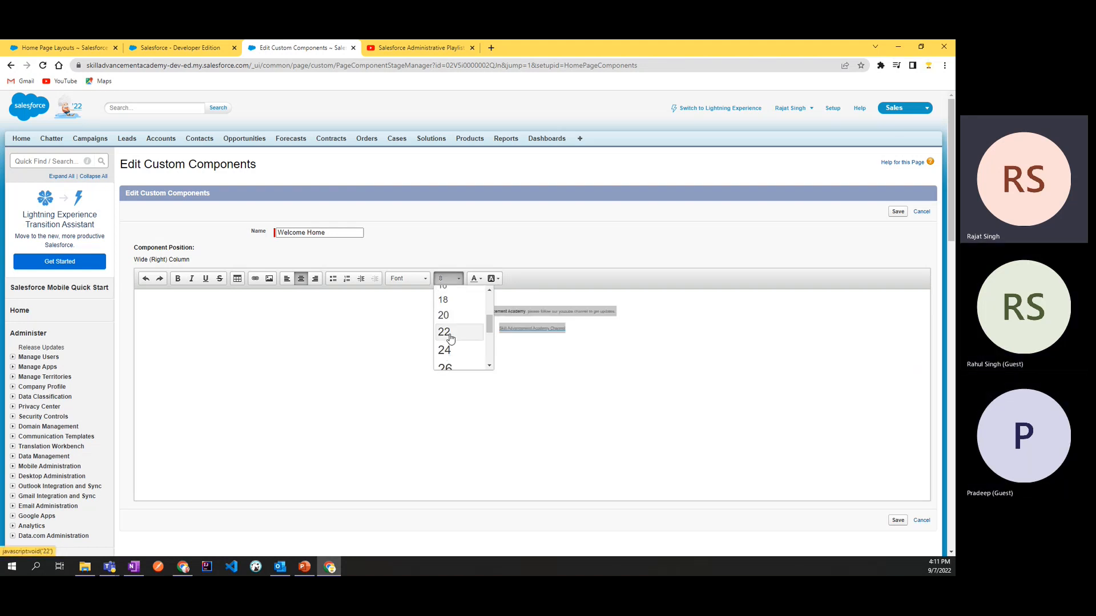
click(445, 332)
click(455, 393)
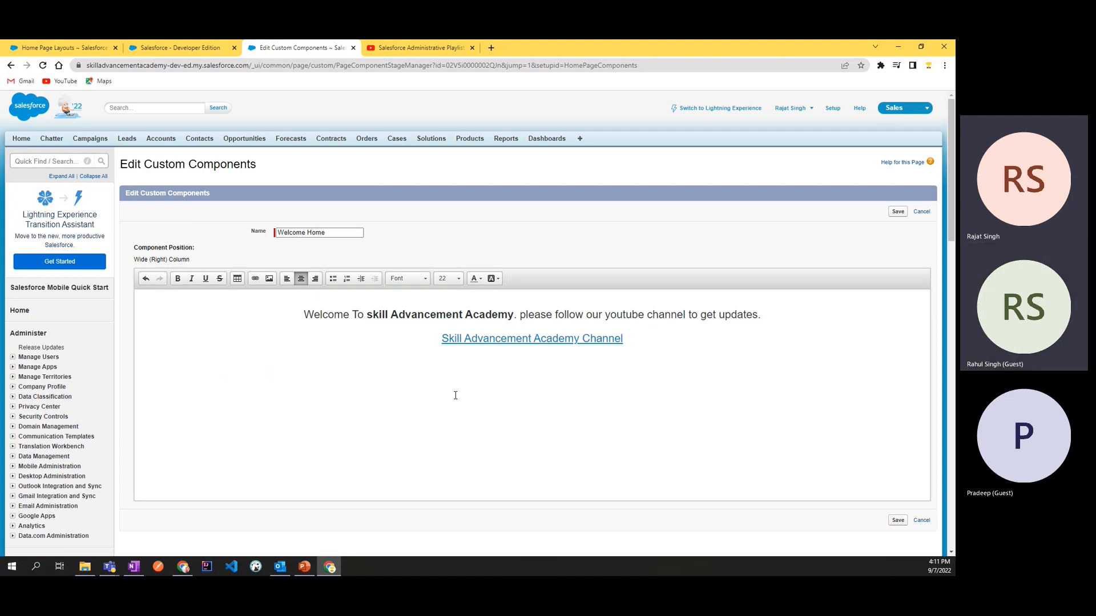
Step: Change the font of the welcome sentence above the channel link to Comic Sans MS
click(495, 282)
click(494, 281)
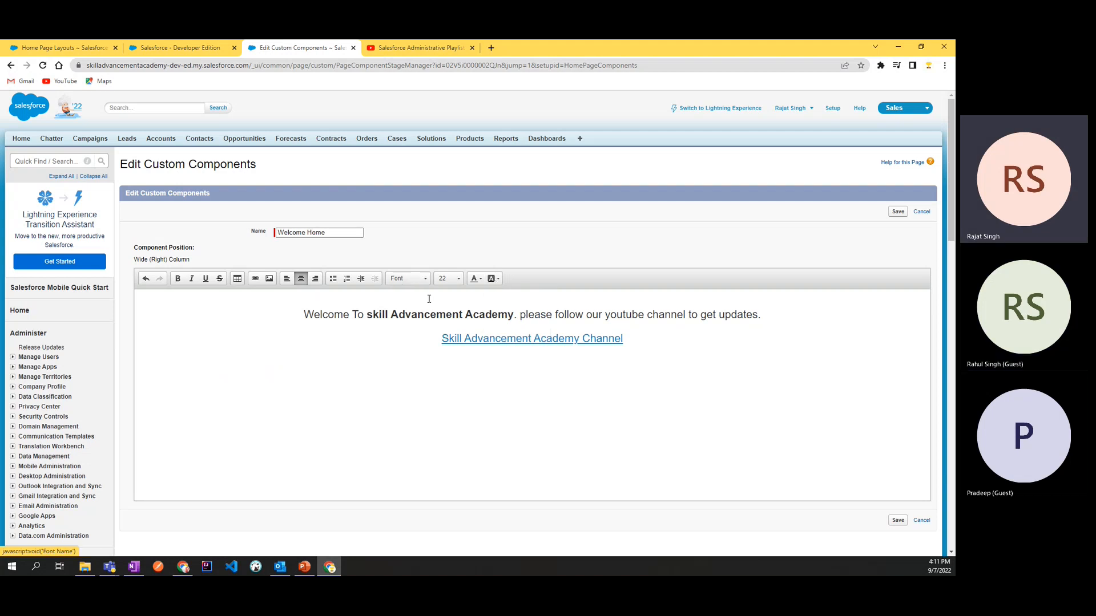
drag(304, 314, 733, 314)
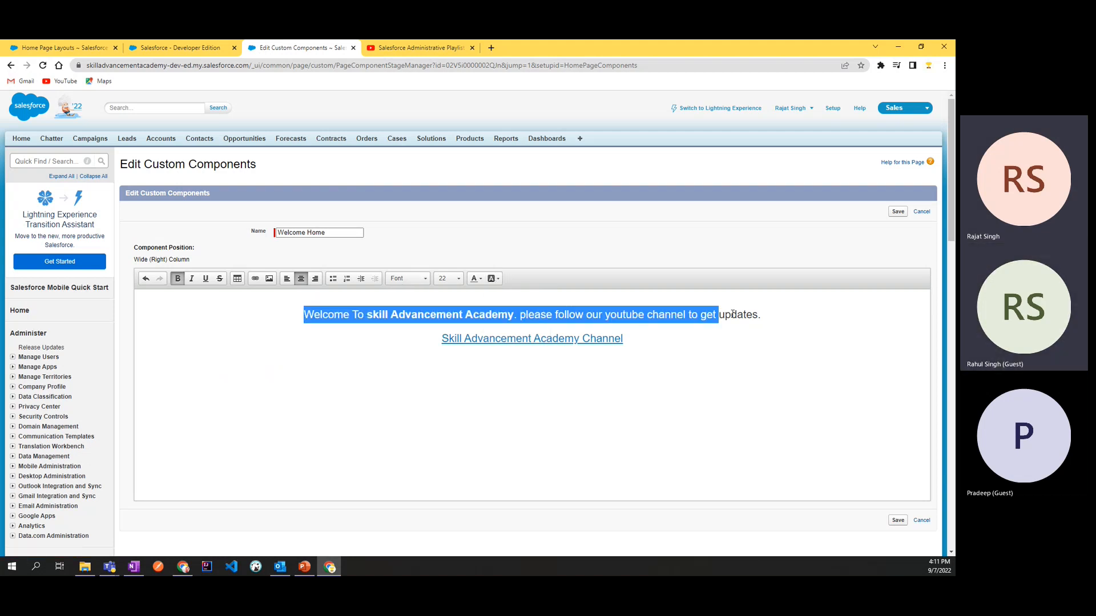
click(408, 279)
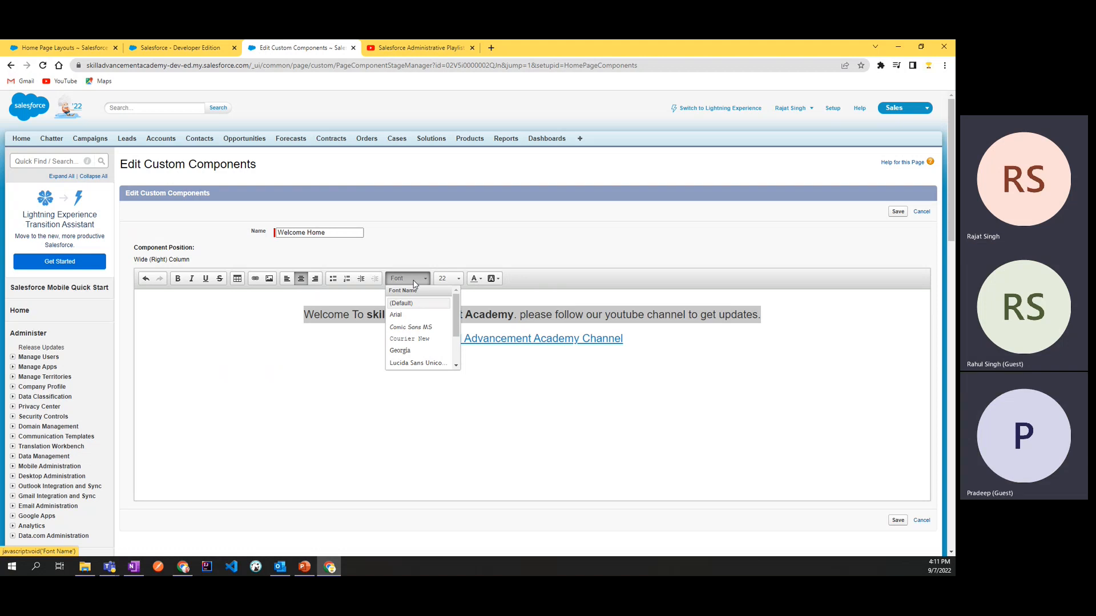
click(413, 328)
click(404, 392)
click(788, 324)
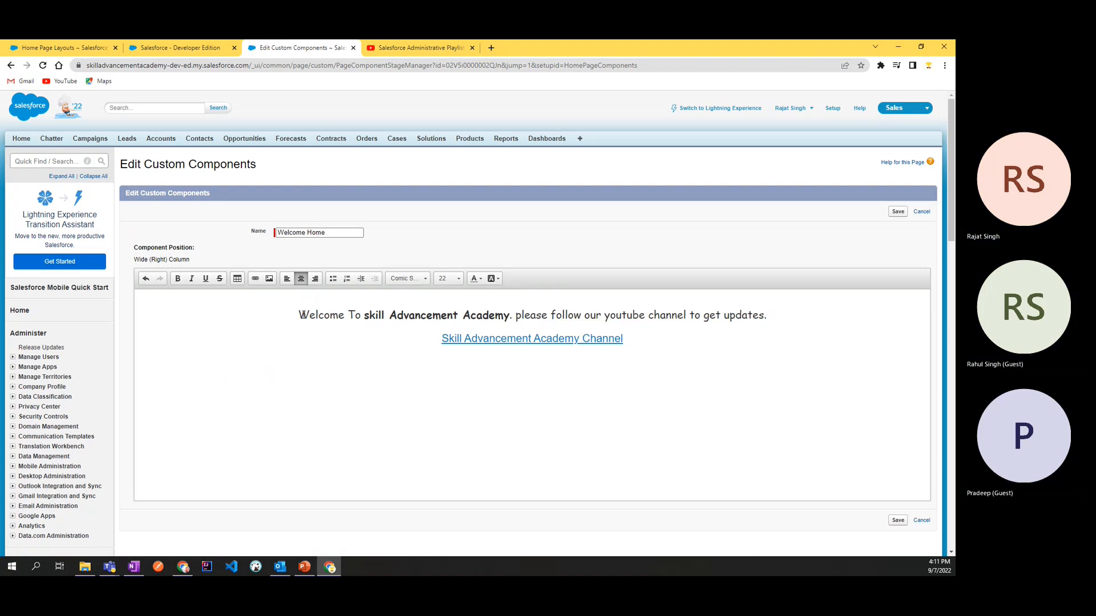
Step: View the Insert Image dialog's URL and description fields from the end of the content, and cancel it
drag(300, 315, 298, 338)
click(370, 348)
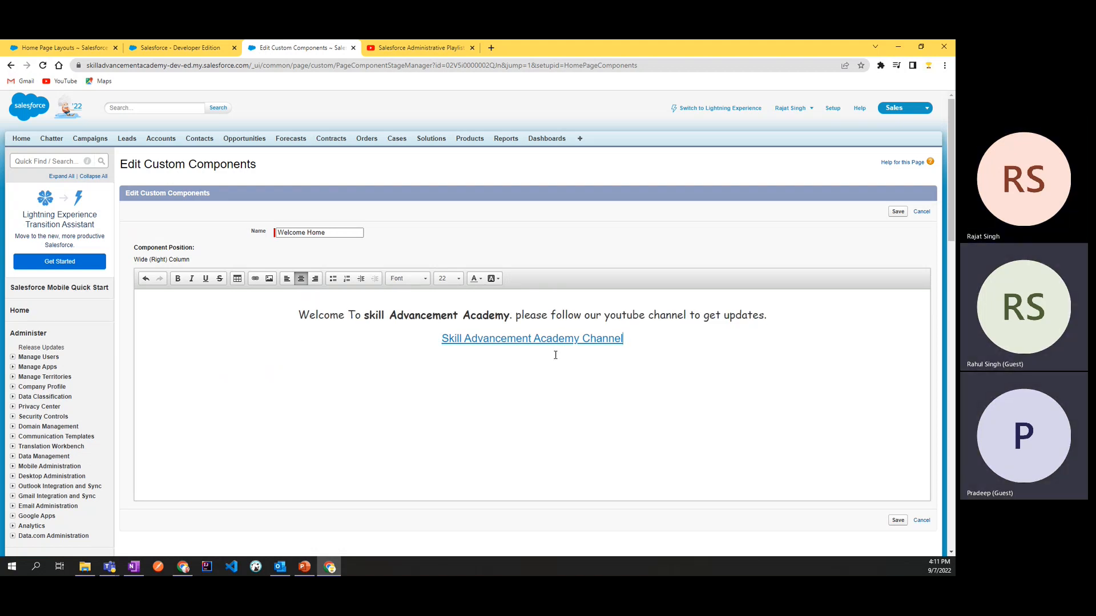
click(270, 279)
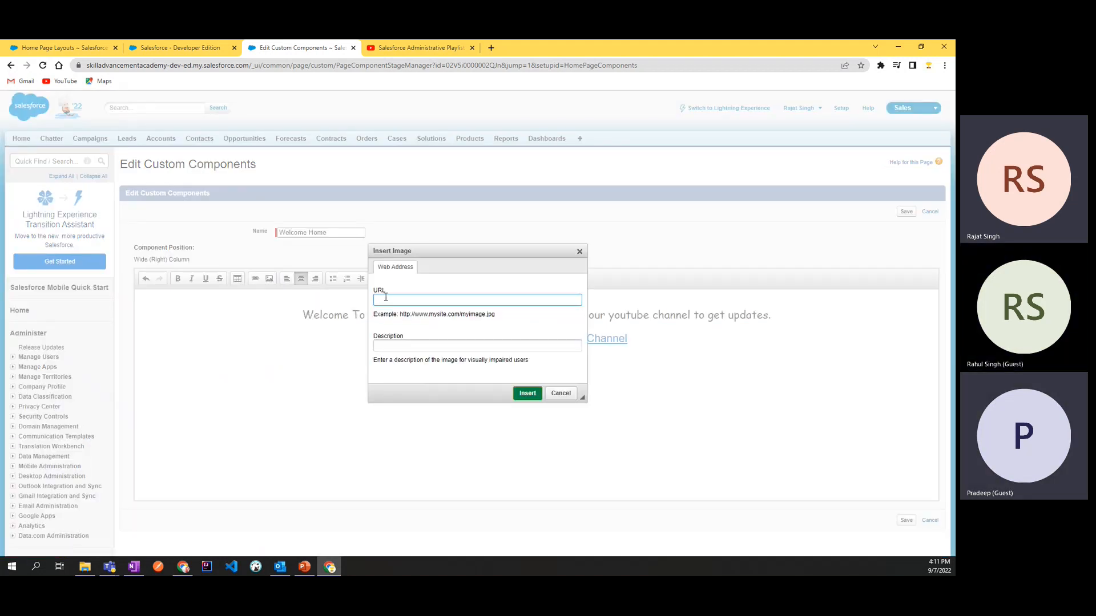
click(422, 345)
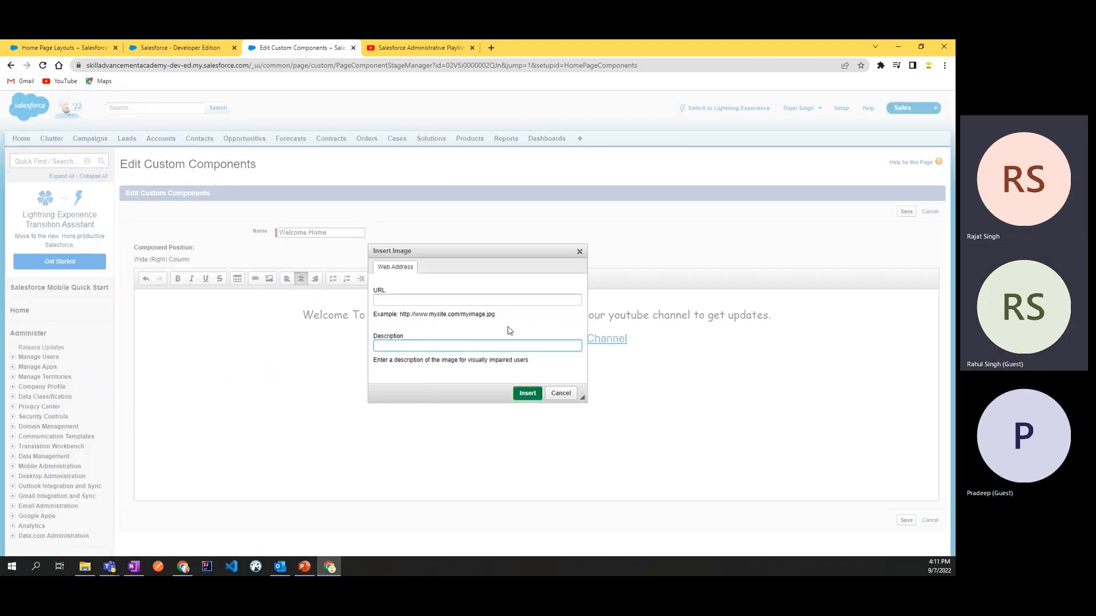
click(562, 393)
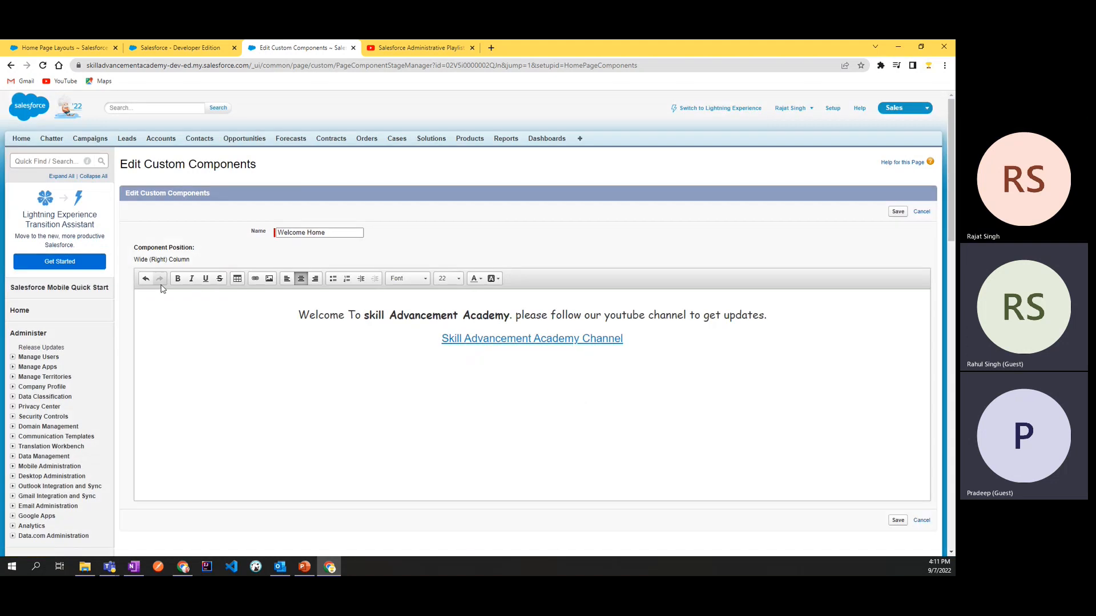
Step: View the Table Properties dialog's row, column and size options, and close it without inserting a table
click(237, 279)
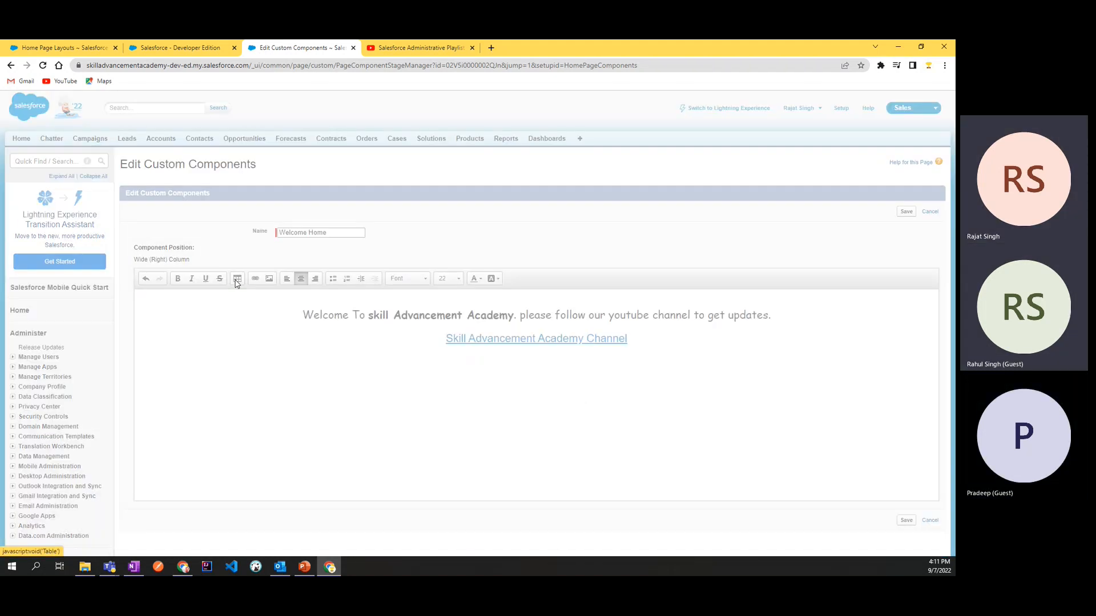
click(534, 415)
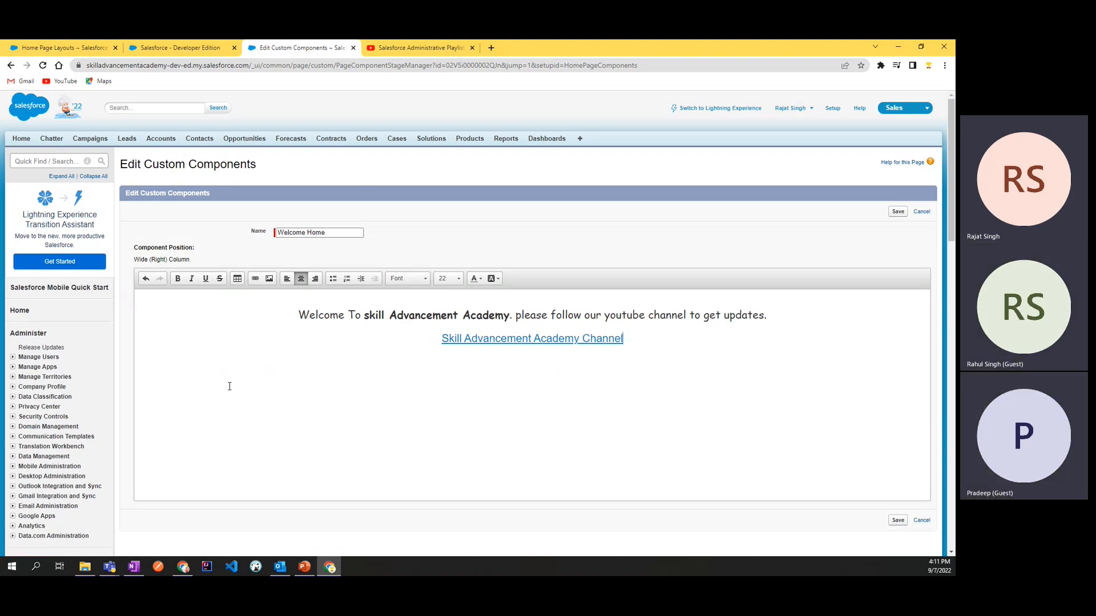
click(238, 279)
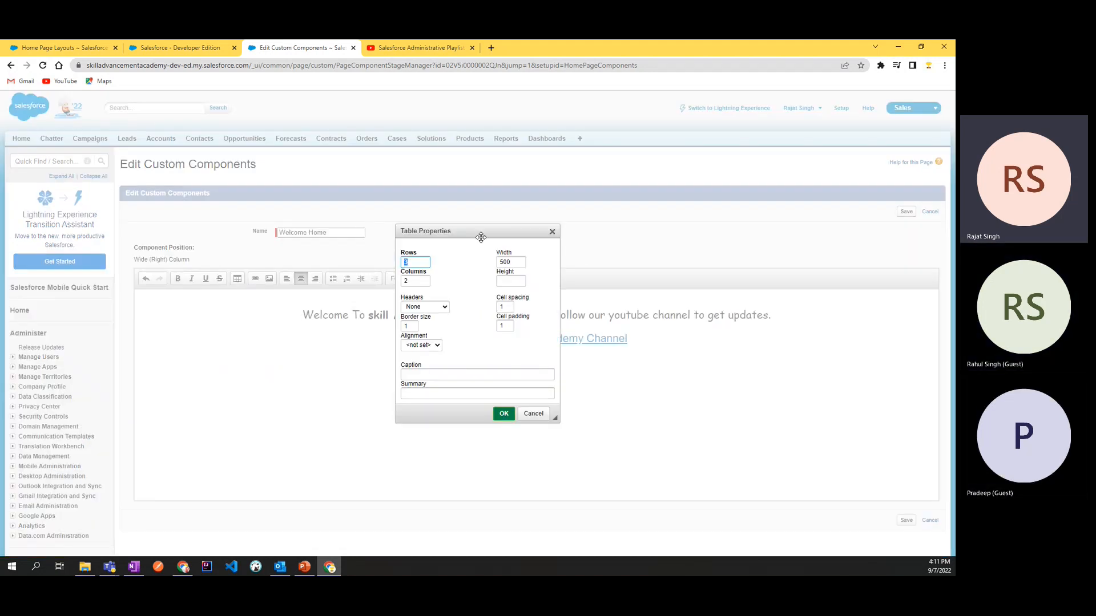
click(552, 233)
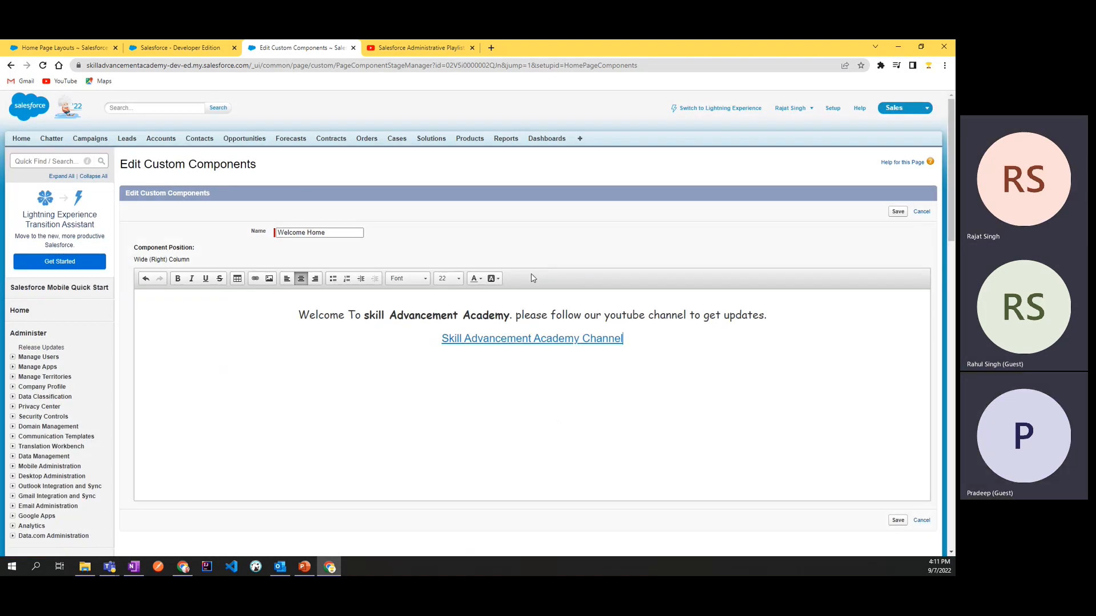
Step: Save the Welcome Home component and reload the Home page in the second Salesforce browser tab to check its reformatted text
click(898, 521)
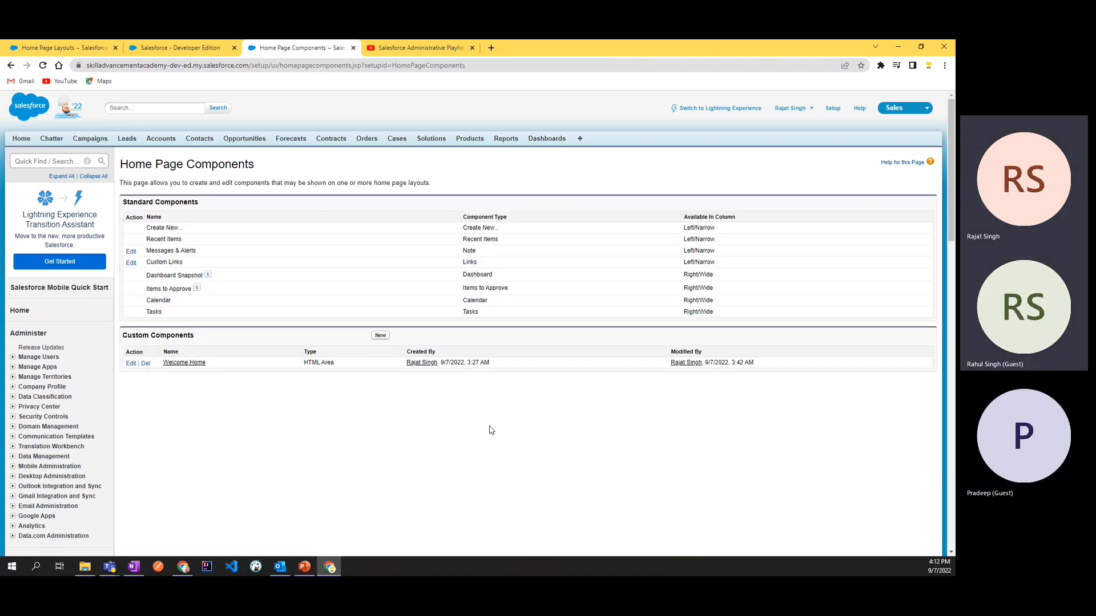
click(187, 45)
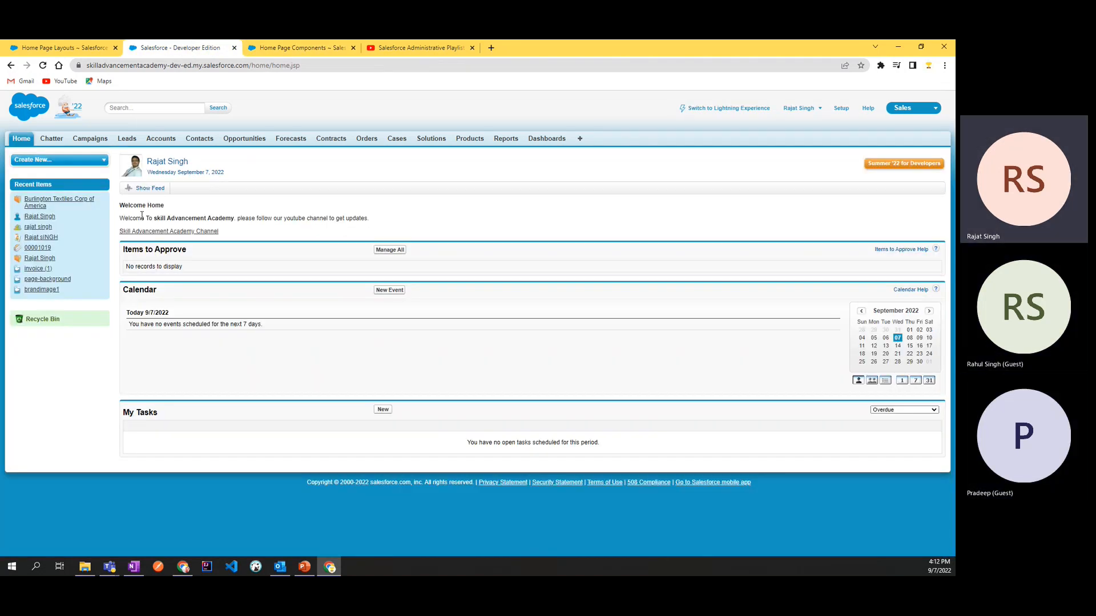
drag(124, 206, 192, 218)
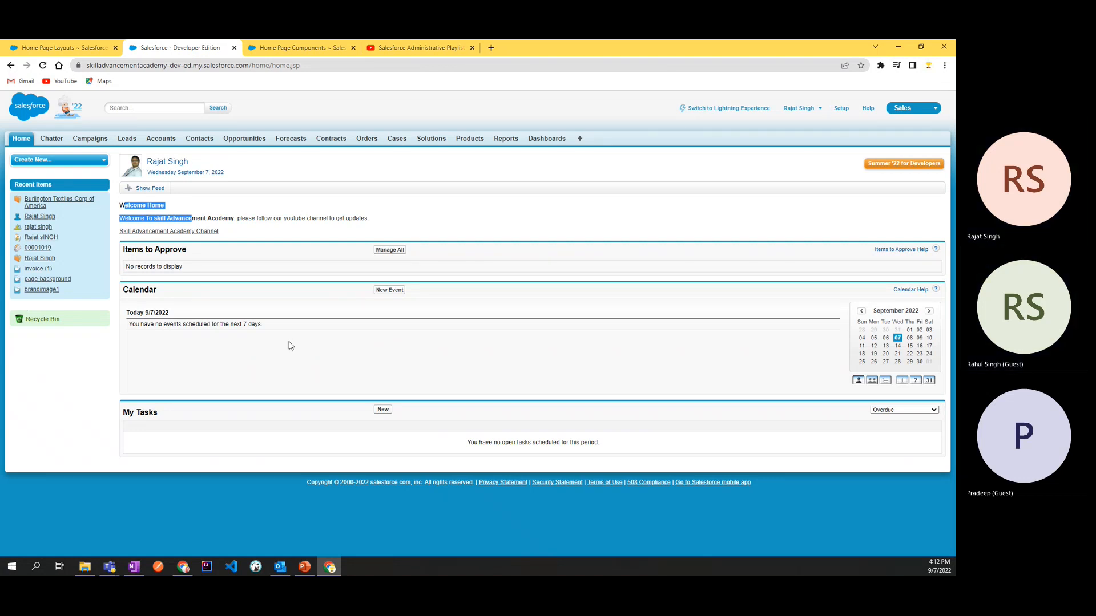
key(F5)
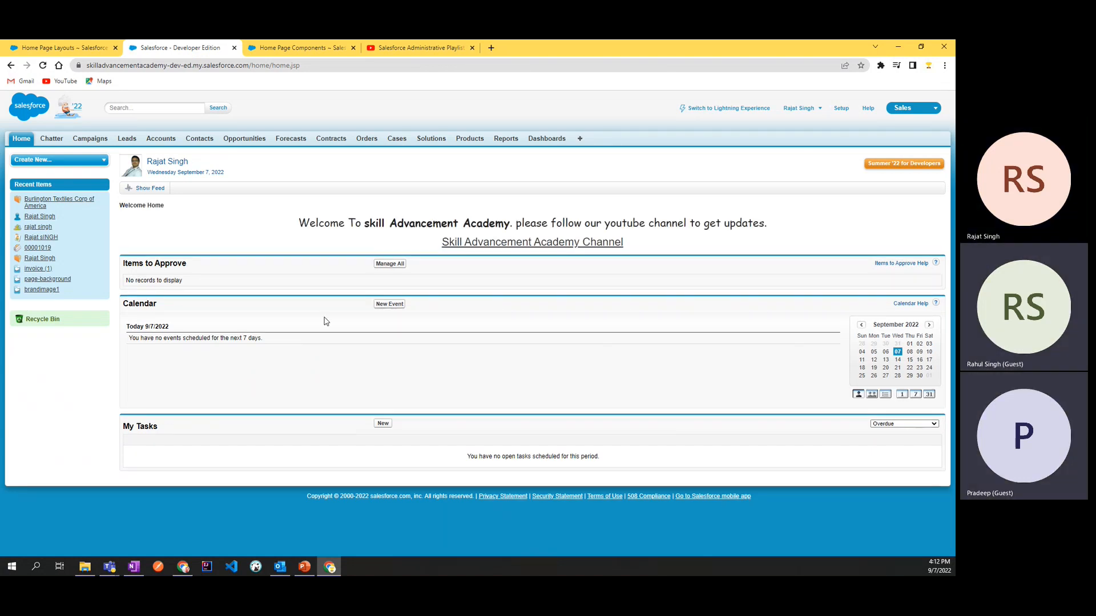
double_click(666, 223)
click(753, 237)
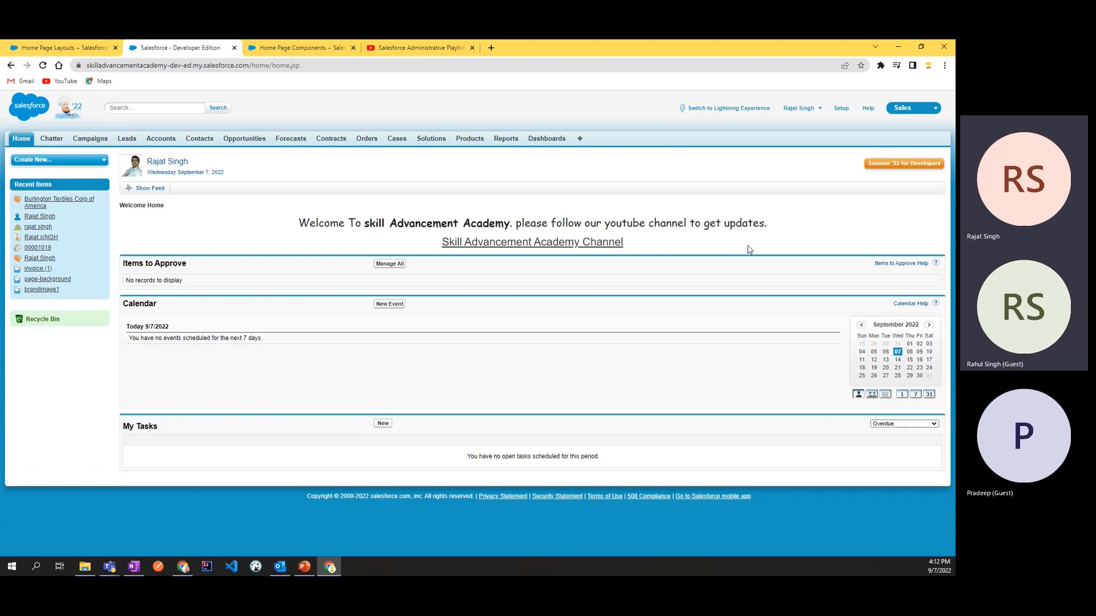
double_click(744, 224)
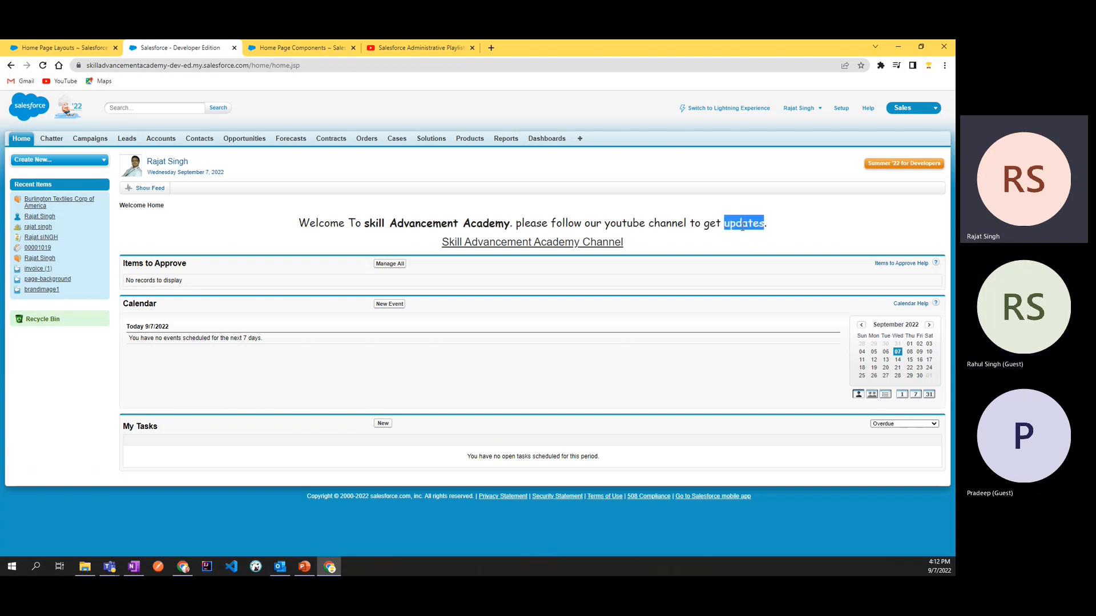
click(744, 223)
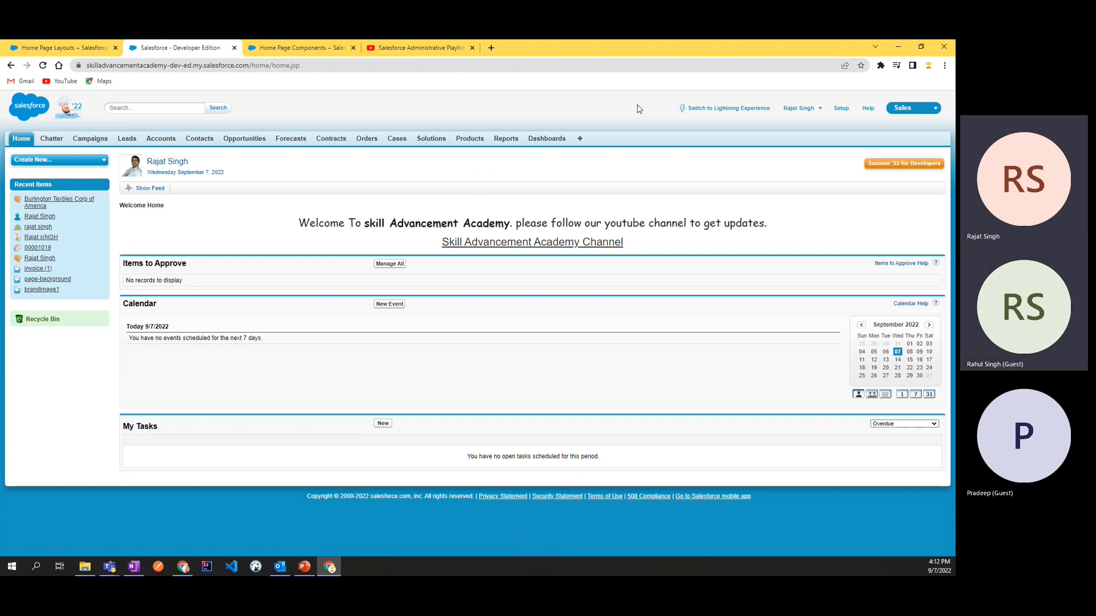